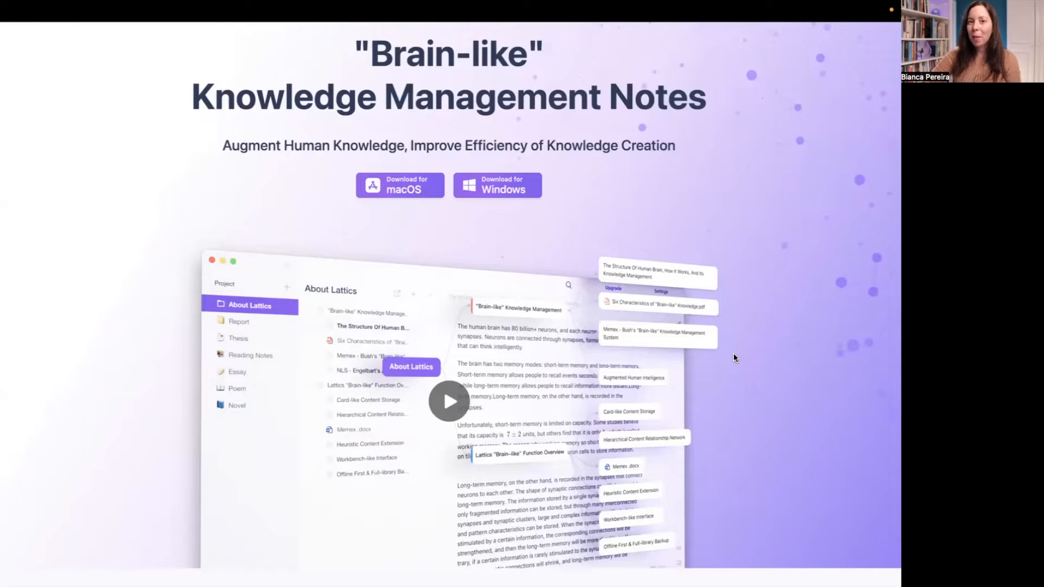
Read the Lattics homepage introduction and its Information Integration section, including file import, citing, tags, bi-directional links, wiki entries and file management.
scroll(733, 354, down, 3)
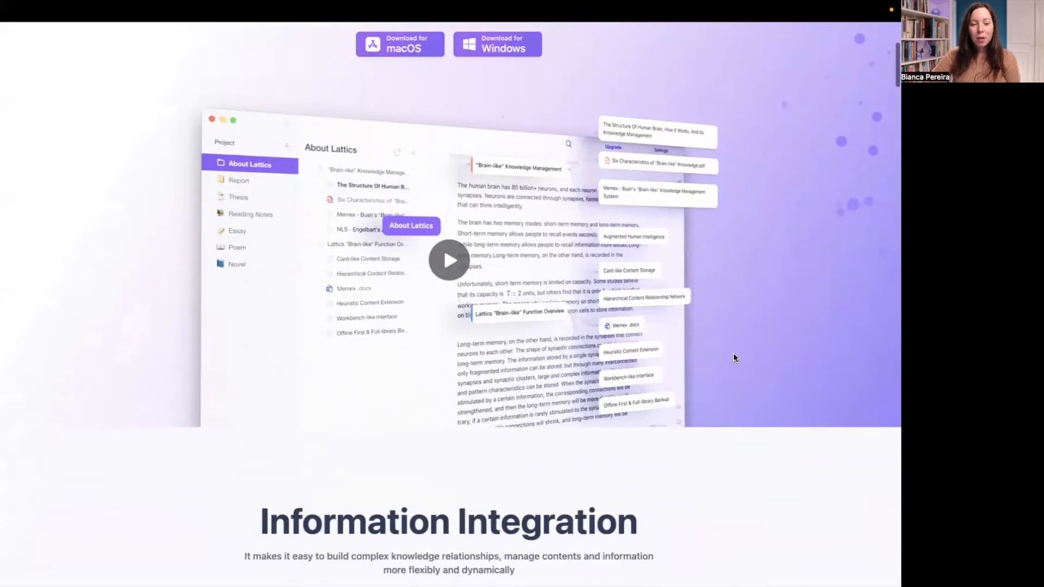
scroll(733, 355, down, 10)
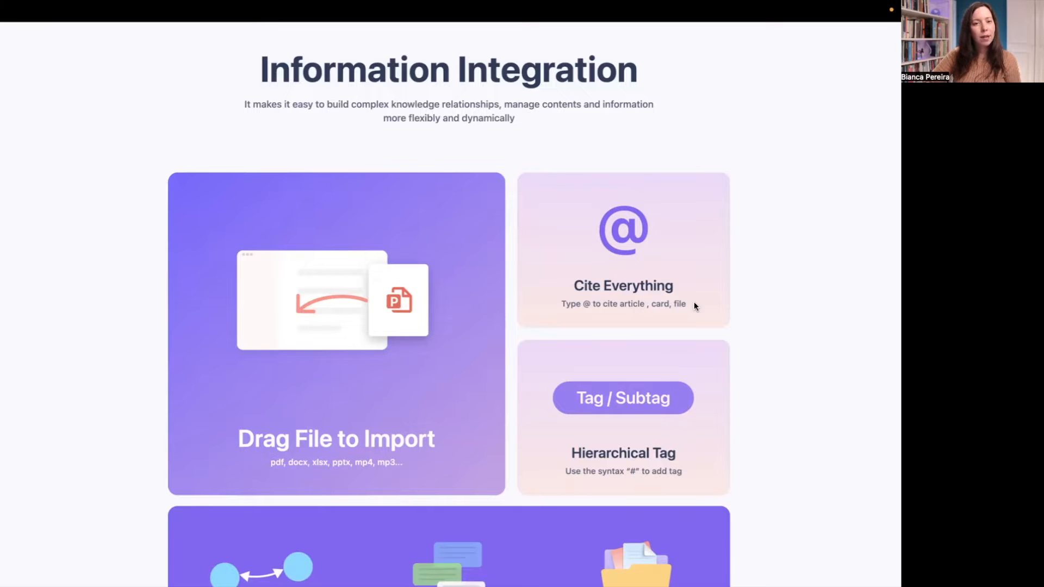
scroll(765, 325, down, 1)
scroll(765, 325, down, 1)
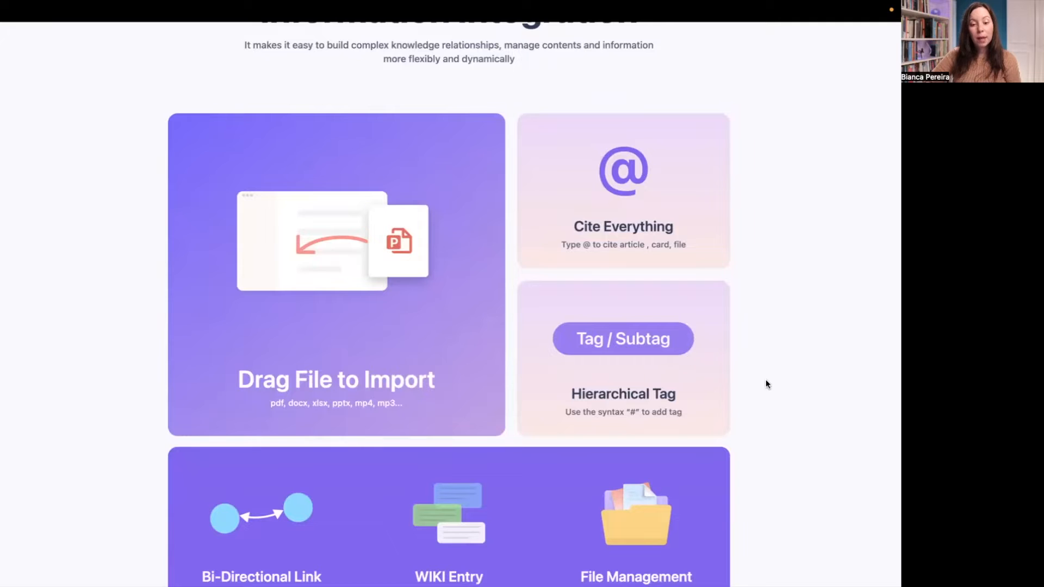
scroll(766, 383, down, 1)
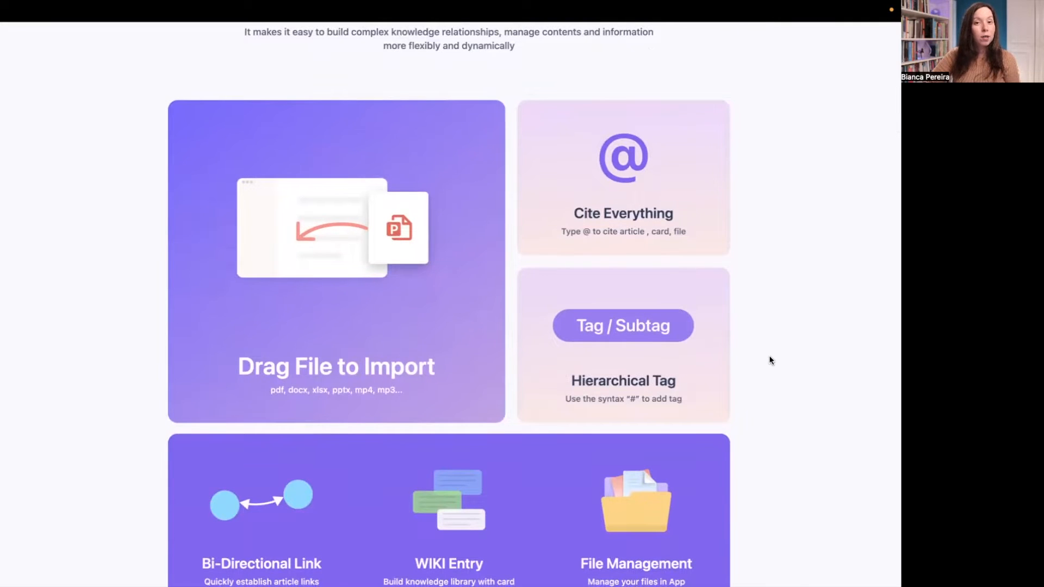
scroll(790, 369, down, 1)
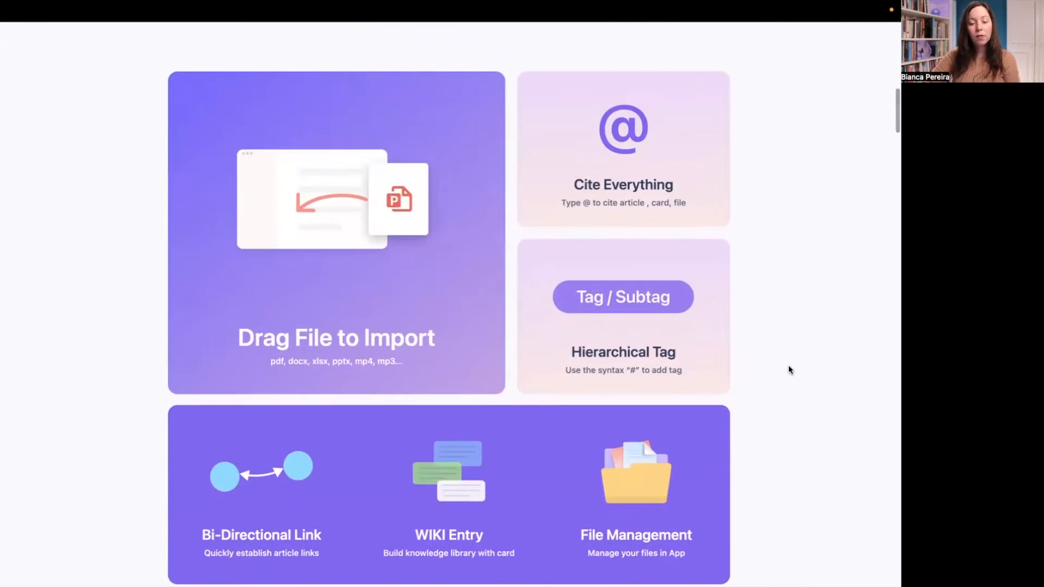
scroll(790, 370, down, 1)
scroll(802, 359, down, 4)
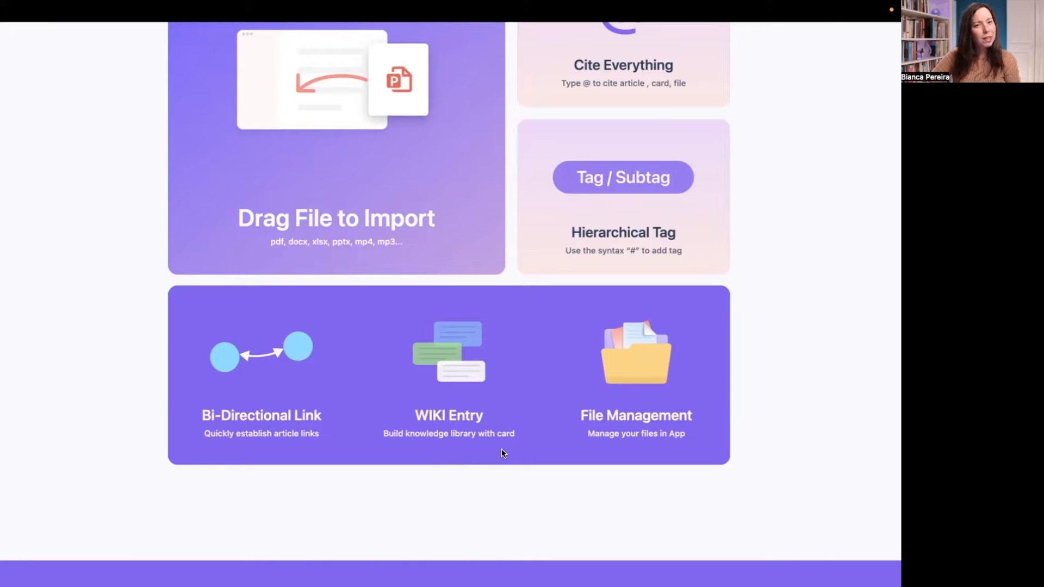
scroll(501, 451, down, 1)
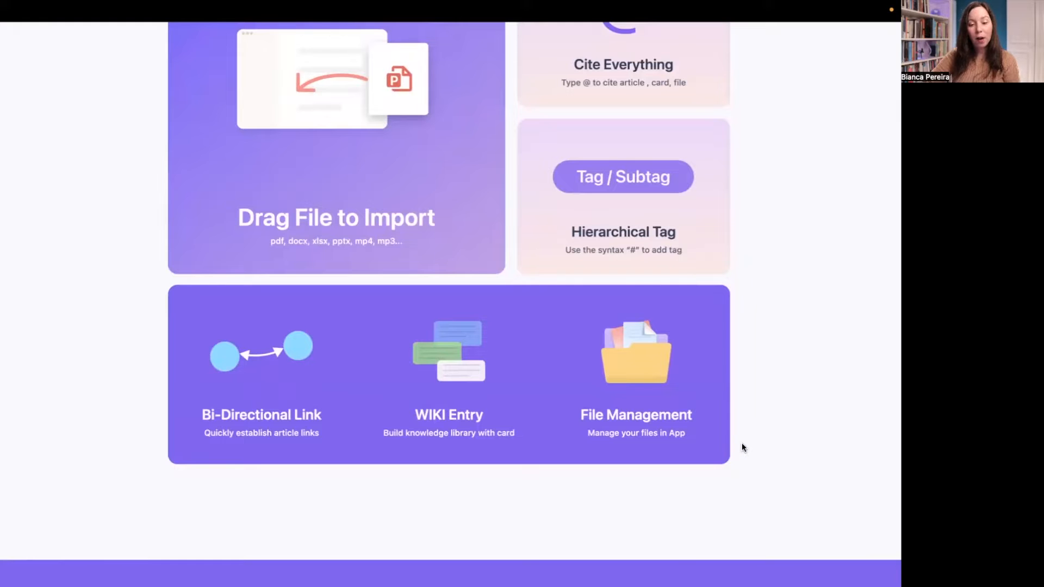
Review the Inspiration and Efficiency features, from Visualize Mind and Zettelkasten to Statistics, Goal Setting and Typewriter Mode.
scroll(743, 445, down, 8)
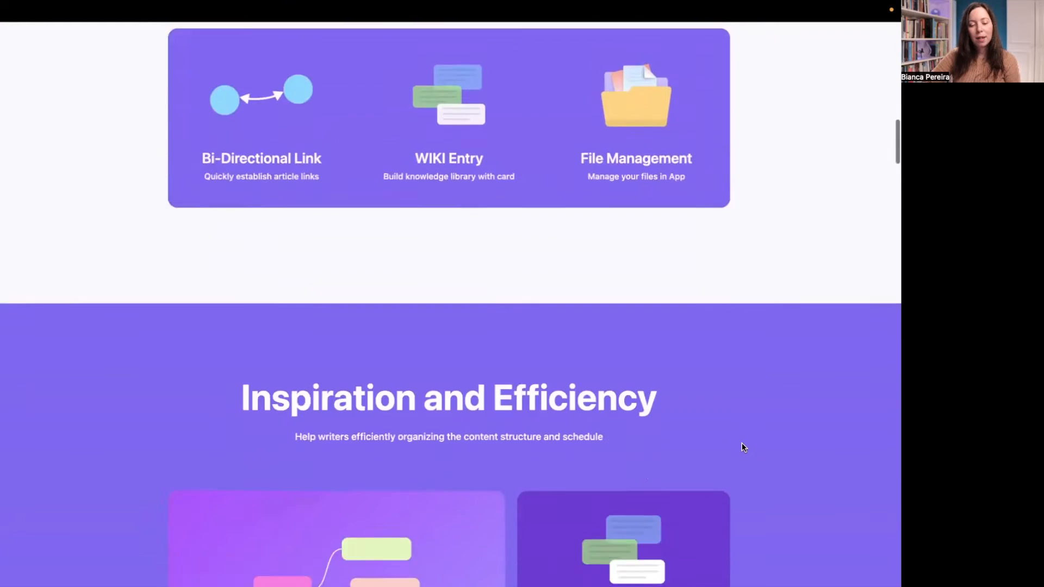
scroll(743, 447, down, 2)
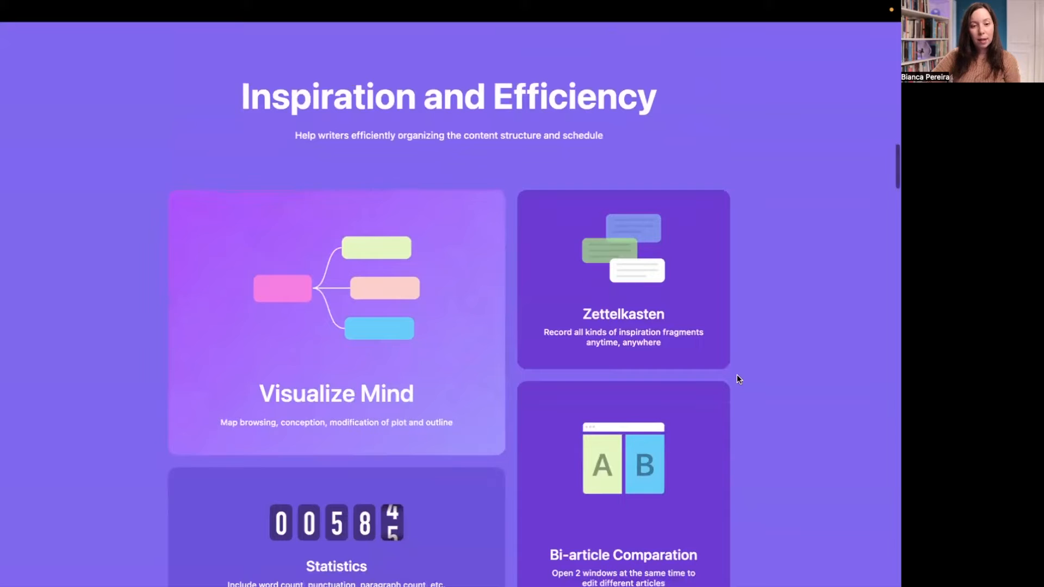
right_click(745, 235)
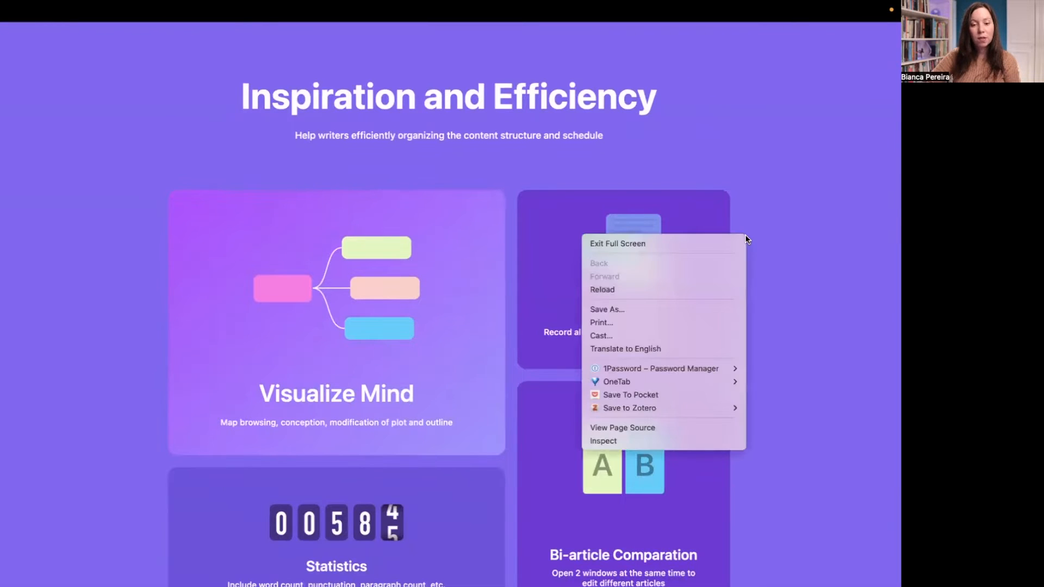
click(765, 217)
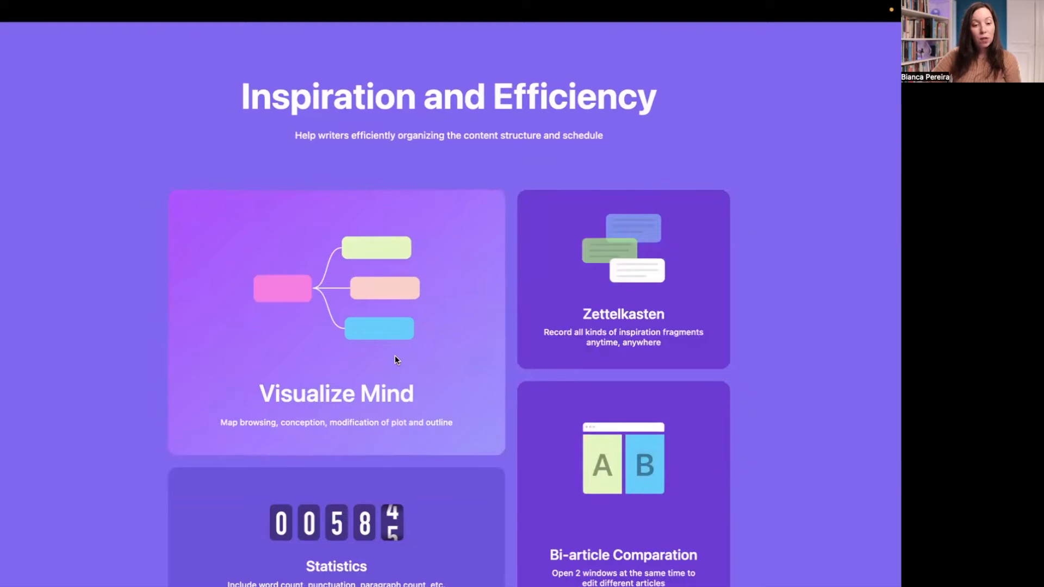
scroll(396, 357, down, 1)
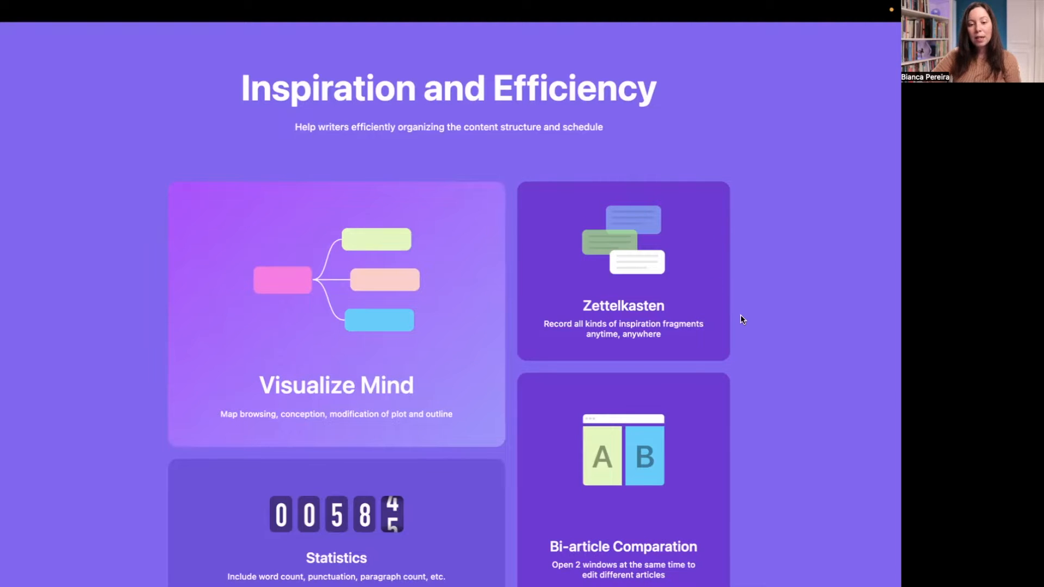
scroll(741, 317, down, 3)
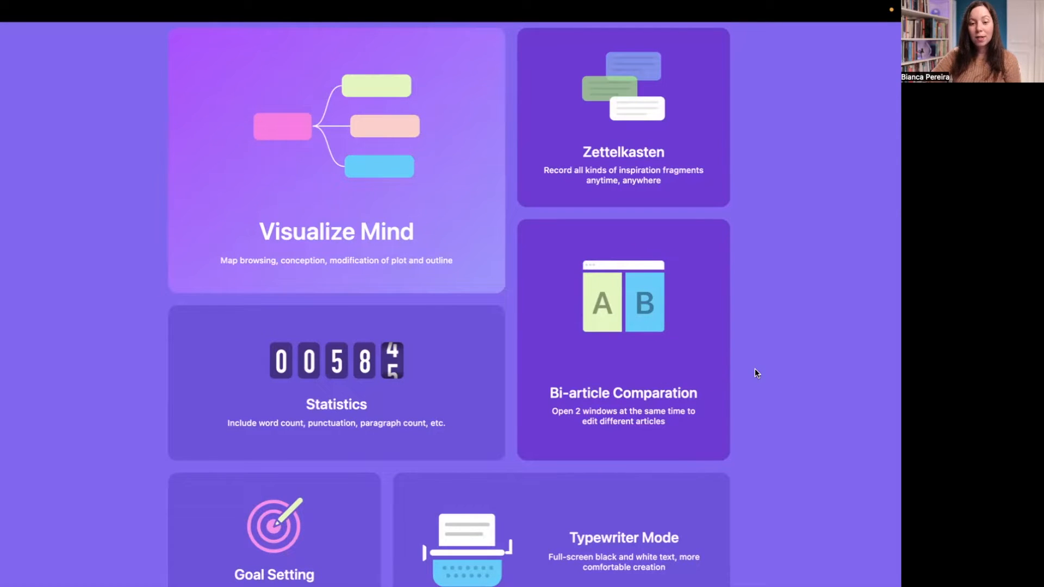
scroll(755, 368, down, 1)
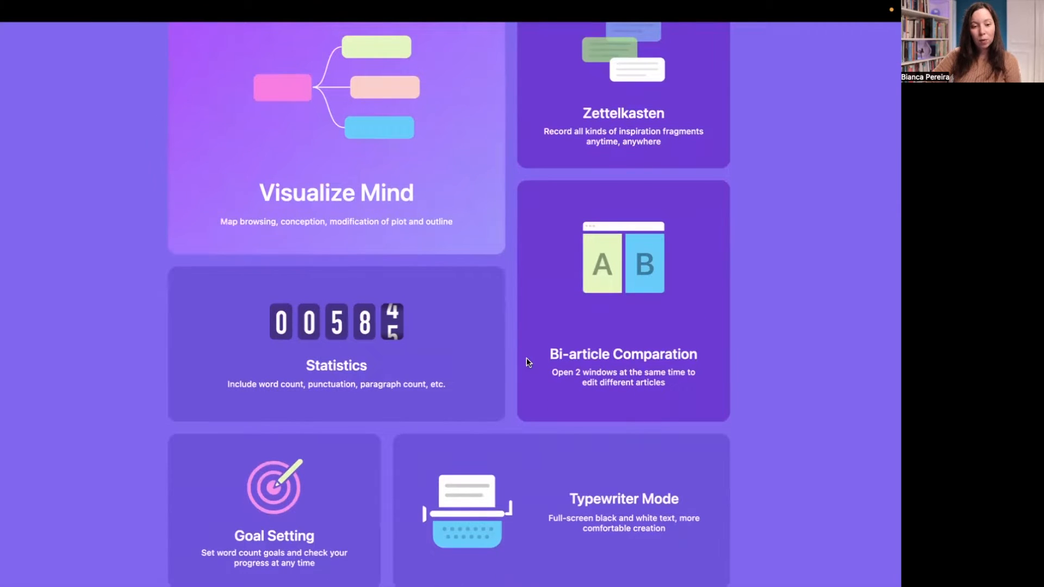
scroll(413, 363, down, 1)
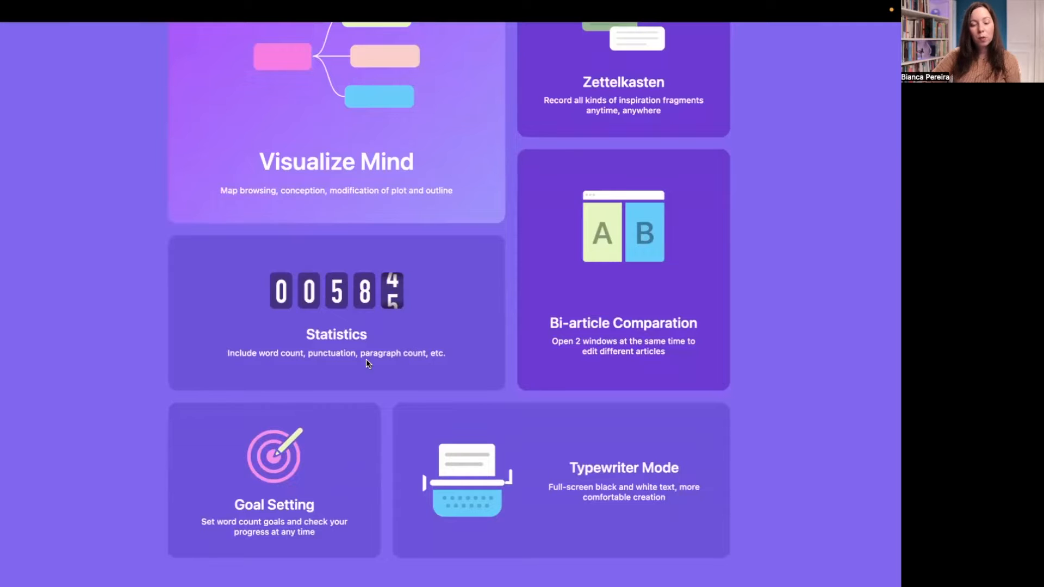
scroll(400, 413, down, 3)
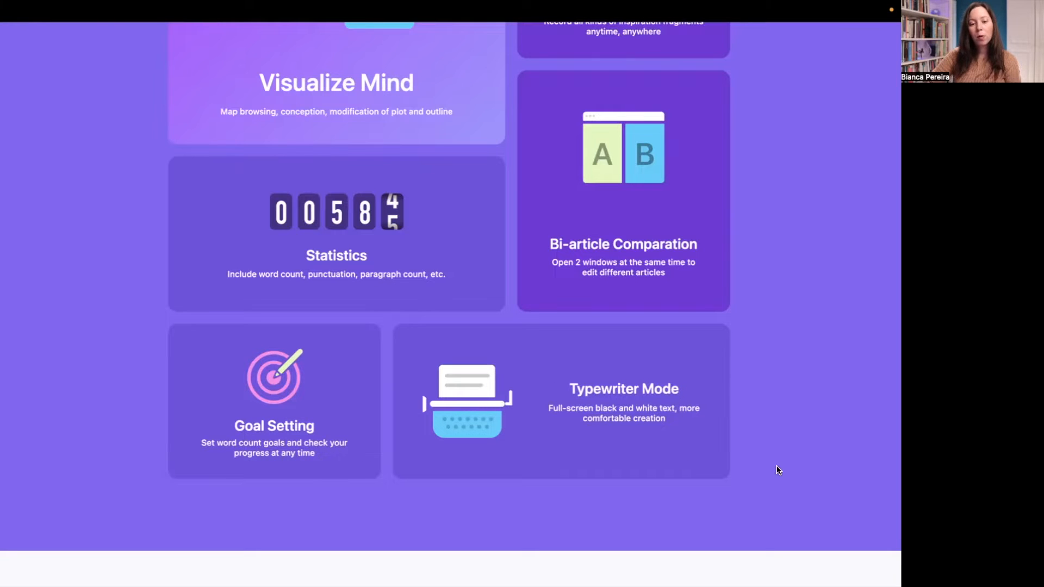
scroll(779, 471, down, 1)
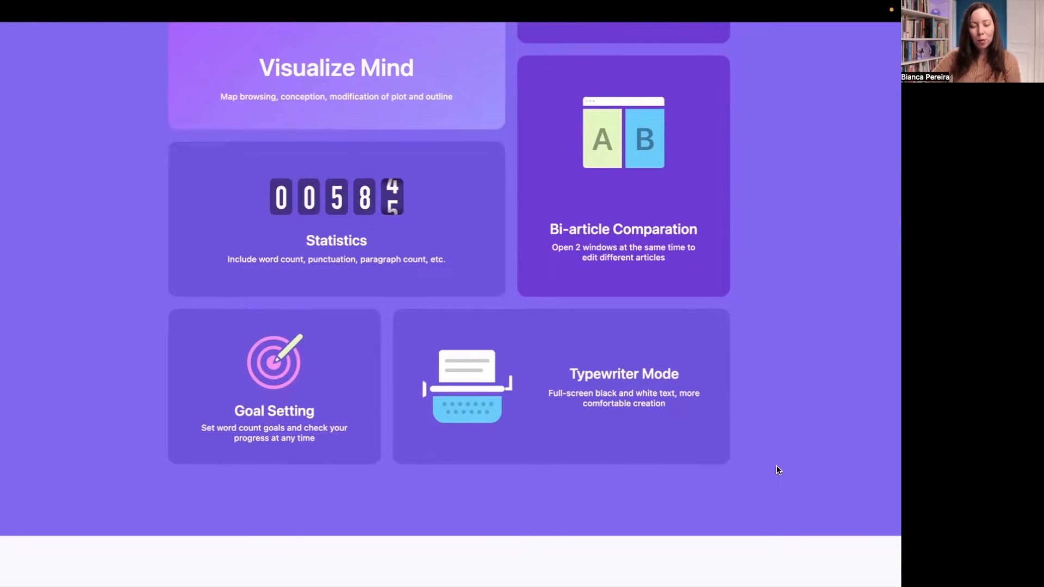
Examine the Professional and Academic Level section, covering math equations, paper templates, Zotero Link, Markdown syntax, multi-column layout and export.
scroll(750, 435, down, 8)
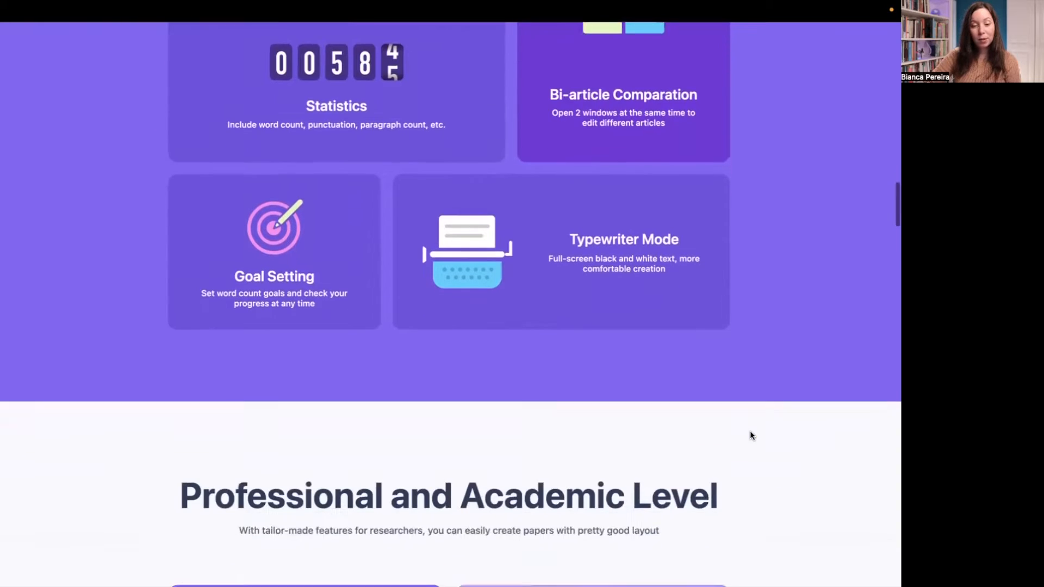
scroll(750, 435, down, 2)
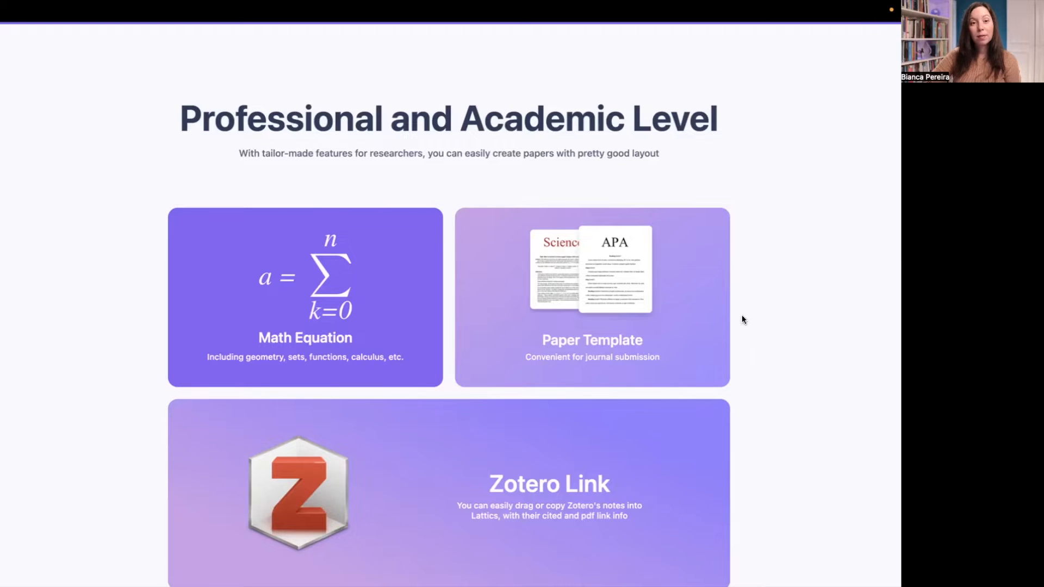
scroll(713, 301, down, 2)
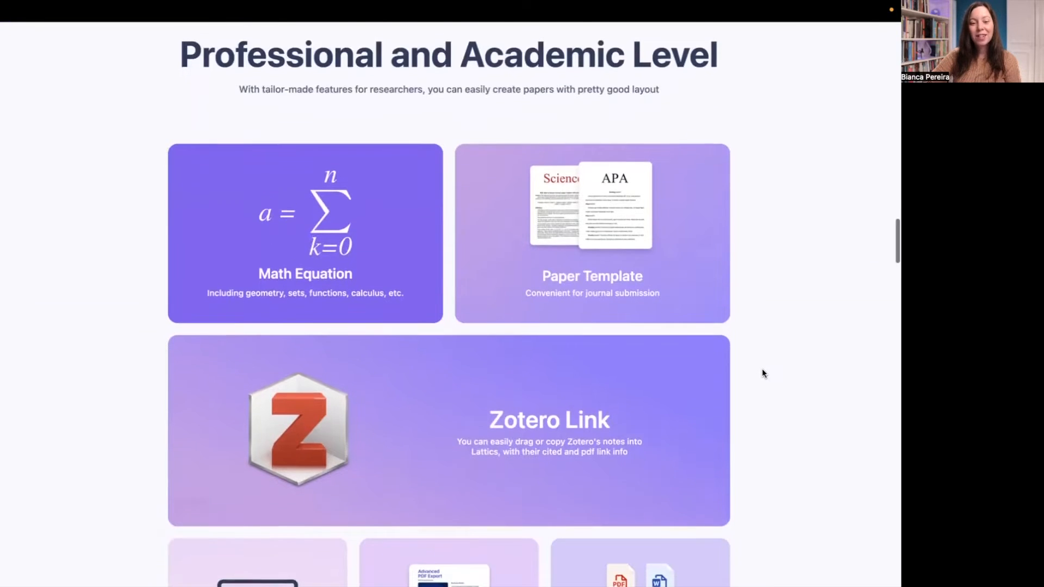
scroll(762, 373, down, 3)
scroll(761, 373, down, 3)
scroll(762, 369, down, 3)
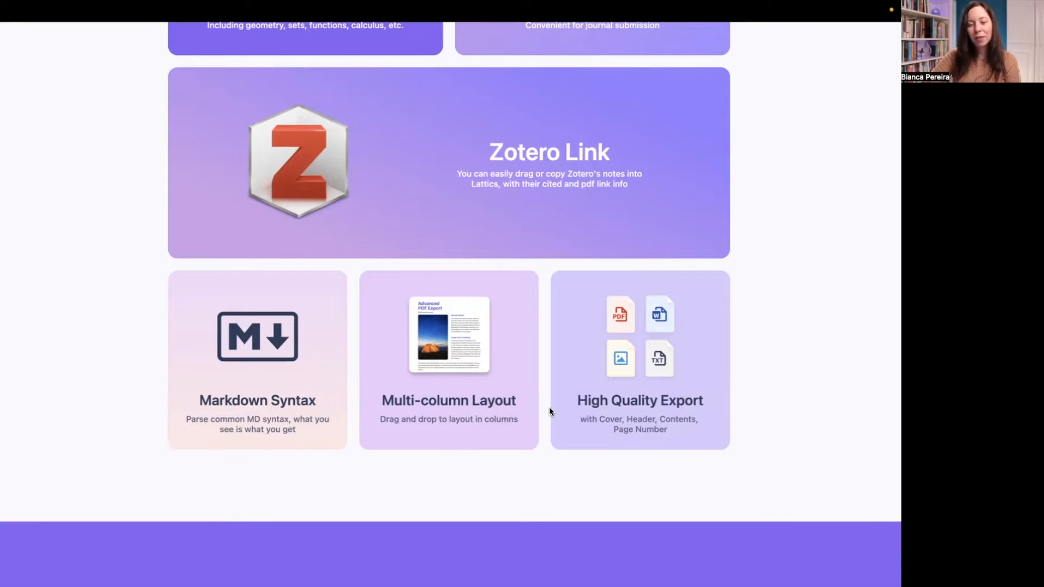
scroll(702, 424, down, 1)
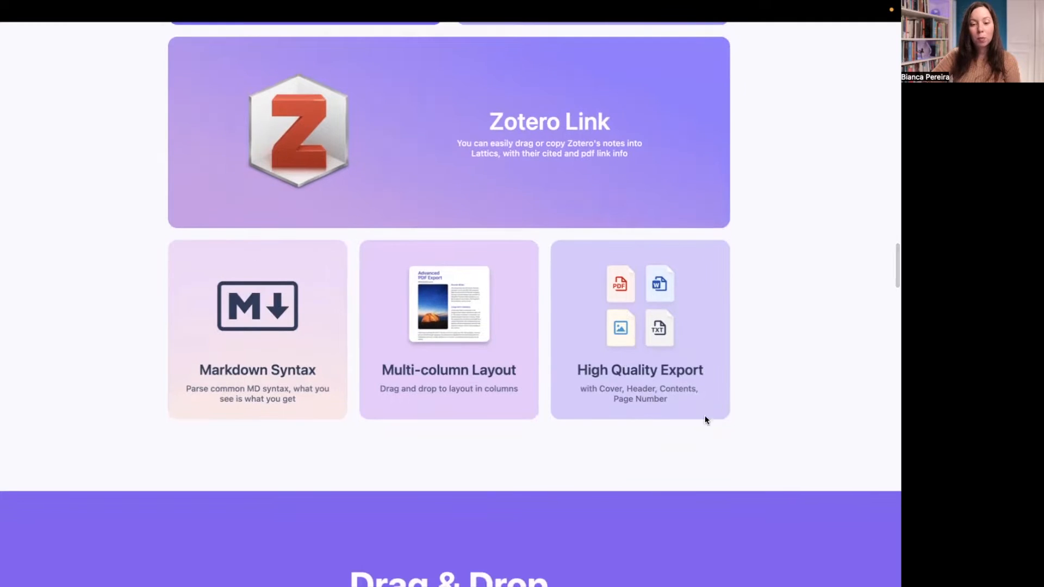
Review the sections on moving cards into an article, multi-column layout, @ connections, Bi-article Comparation and Augmented Extension Info.
scroll(688, 409, down, 10)
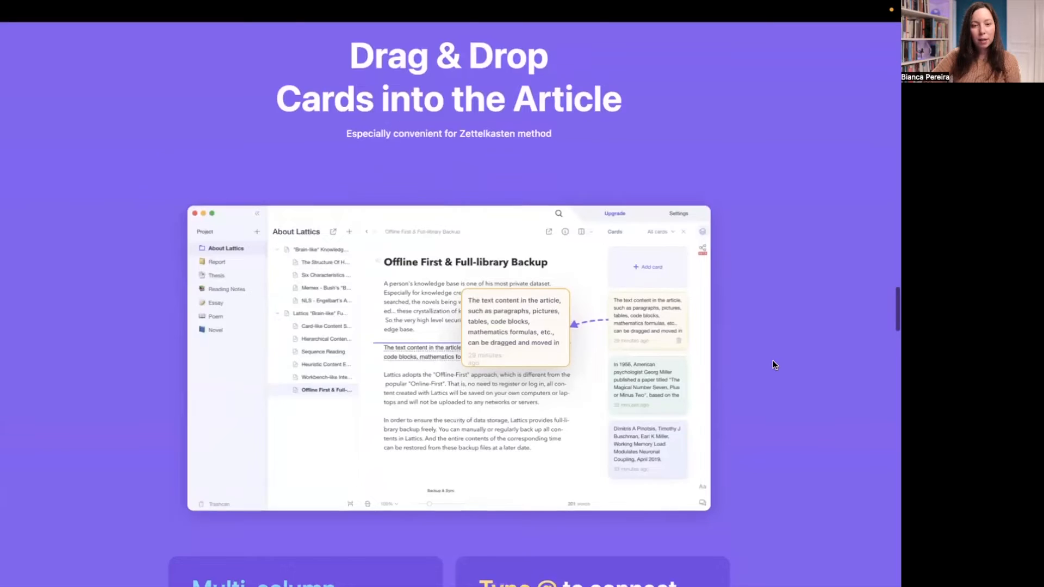
scroll(773, 362, down, 5)
scroll(773, 362, down, 5)
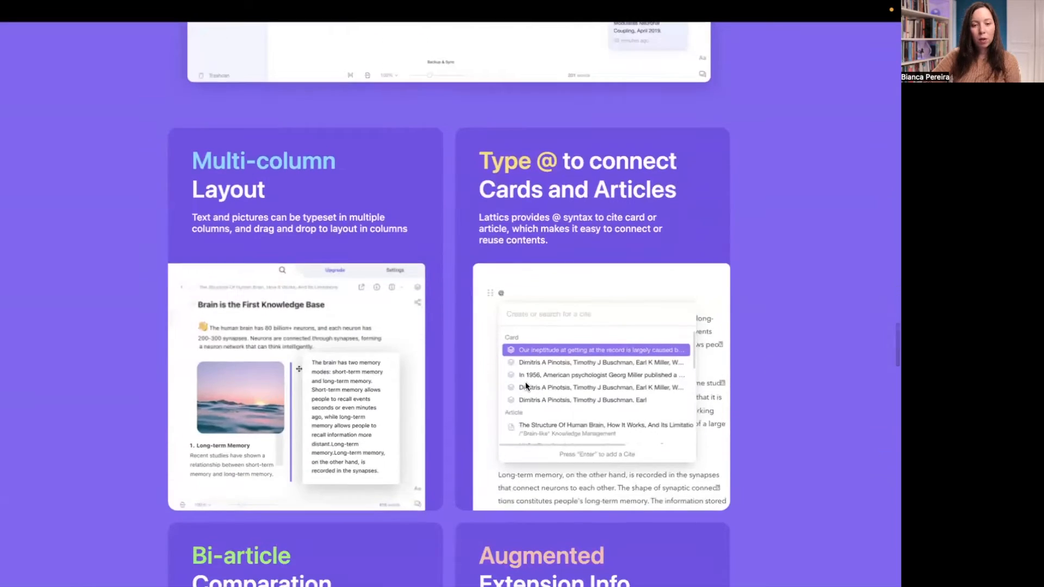
scroll(760, 422, down, 10)
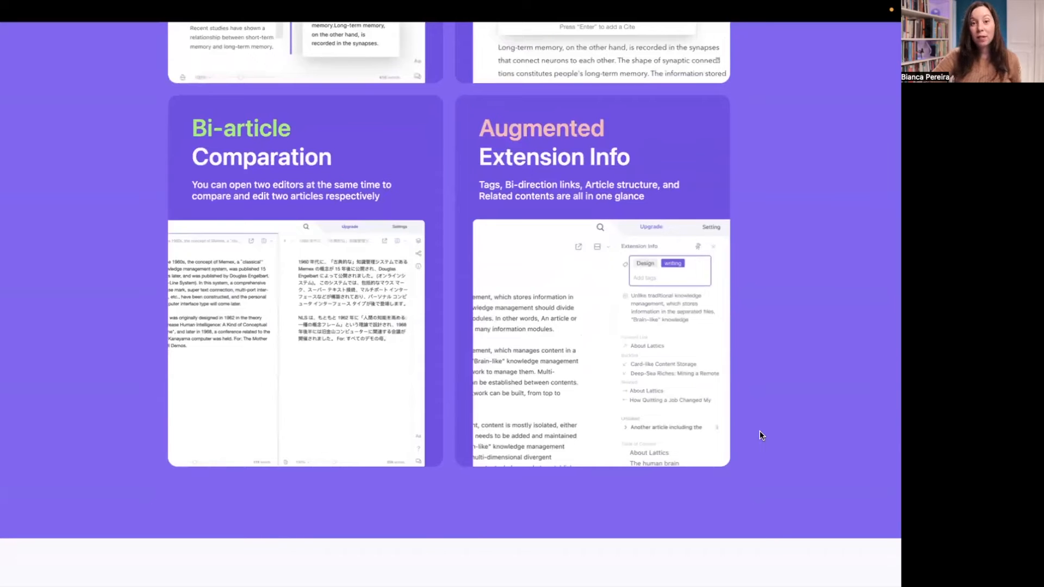
Switch to the Lattics desktop app and expand its window to full screen.
key(super+space)
text(lat)
key(Return)
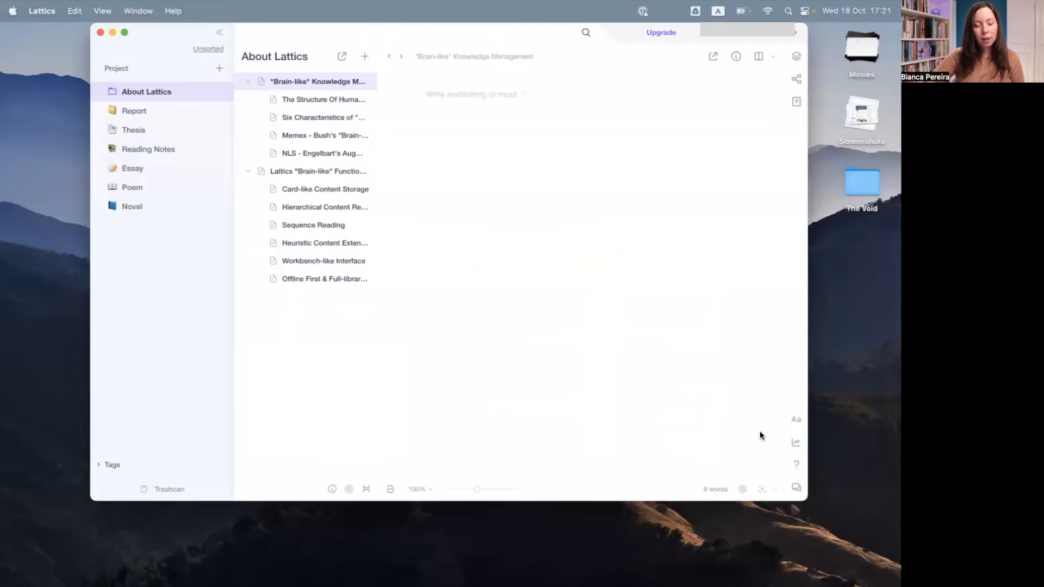
click(123, 33)
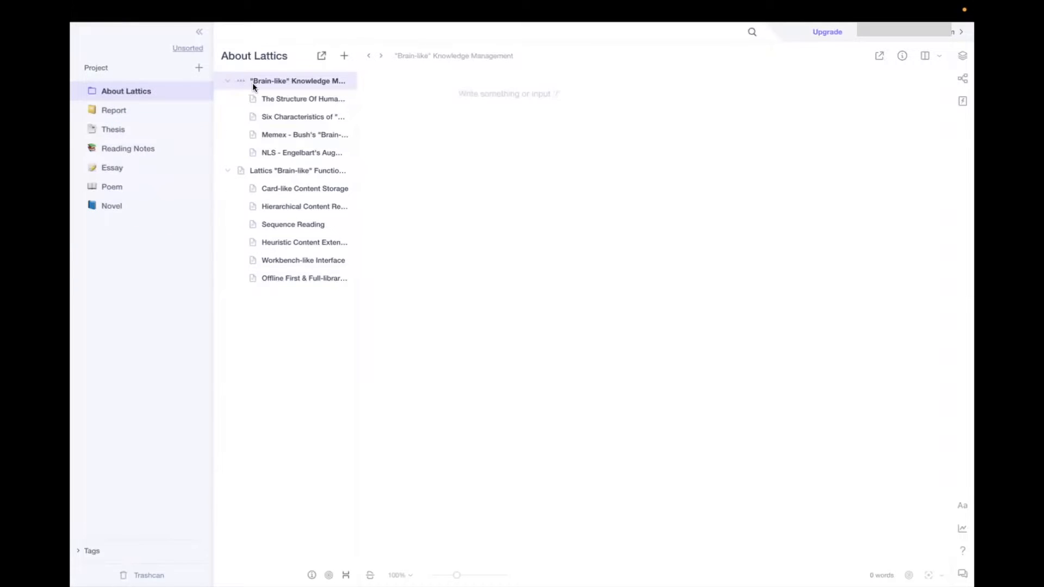
Look through the Report, Thesis, Reading Notes, Essay, Poem and Novel projects, including the icon choices for Reading Notes.
click(116, 109)
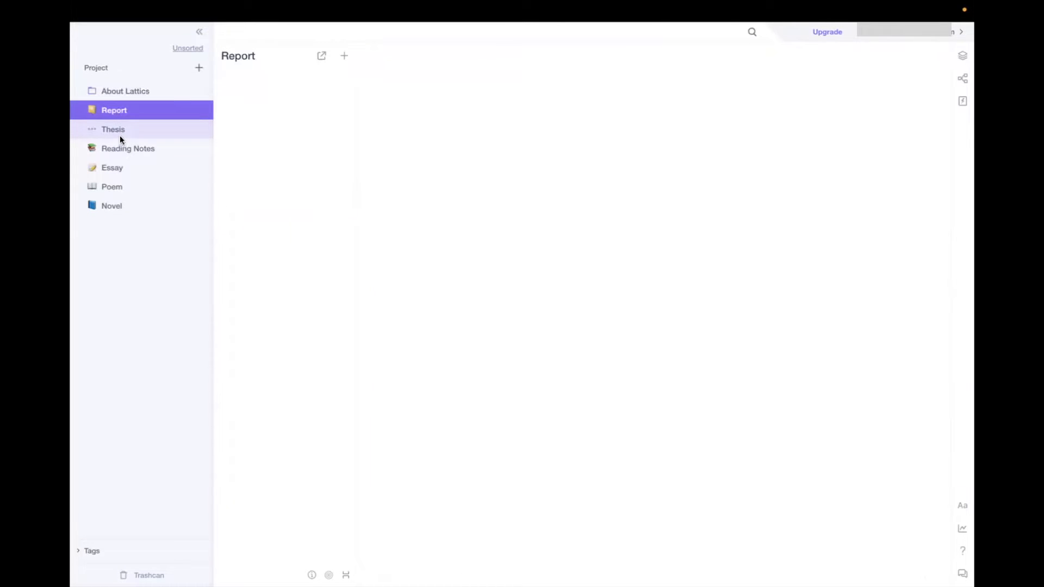
click(120, 135)
click(140, 150)
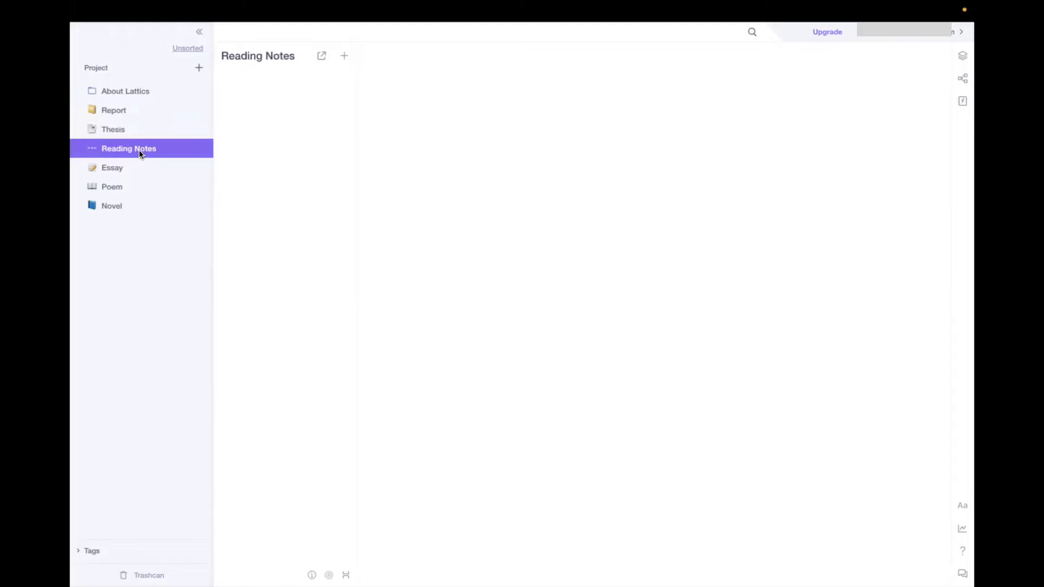
click(118, 168)
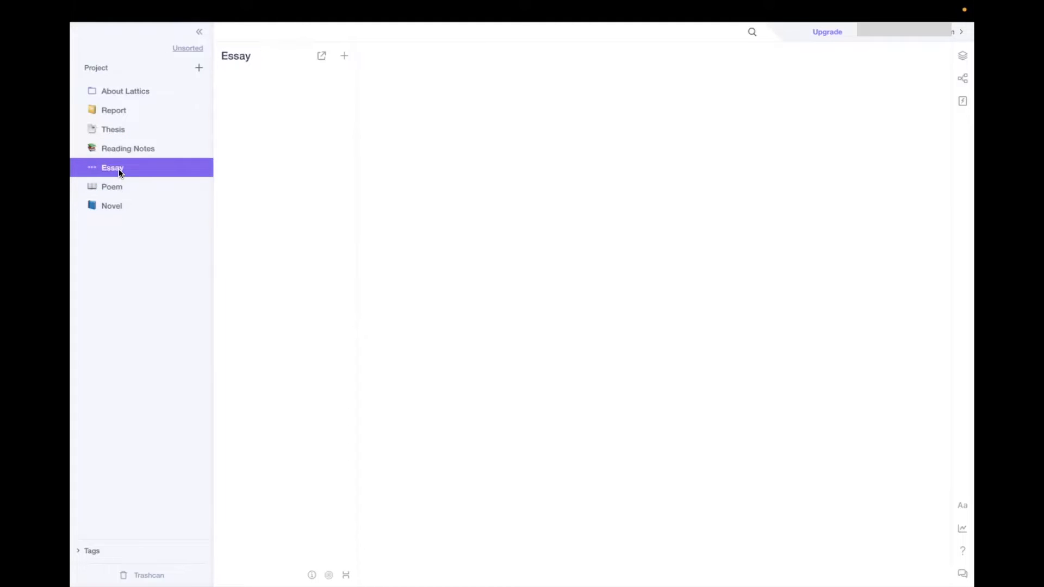
click(115, 194)
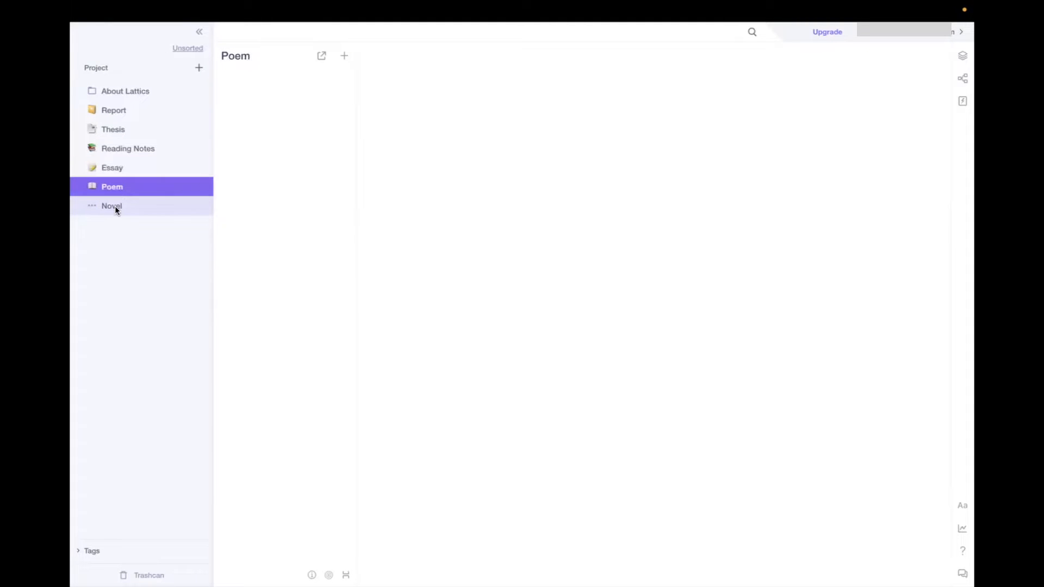
click(115, 205)
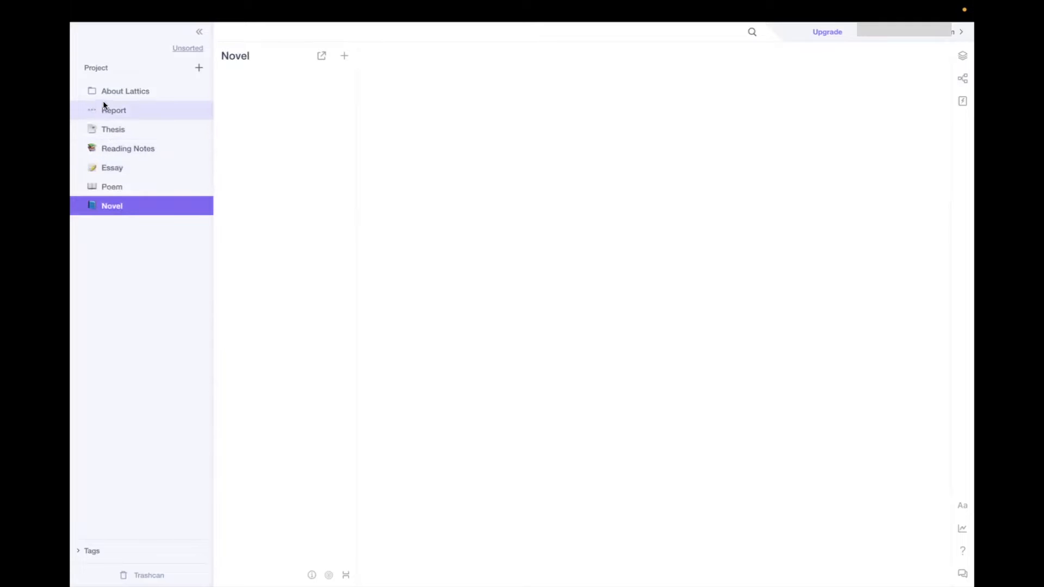
click(93, 147)
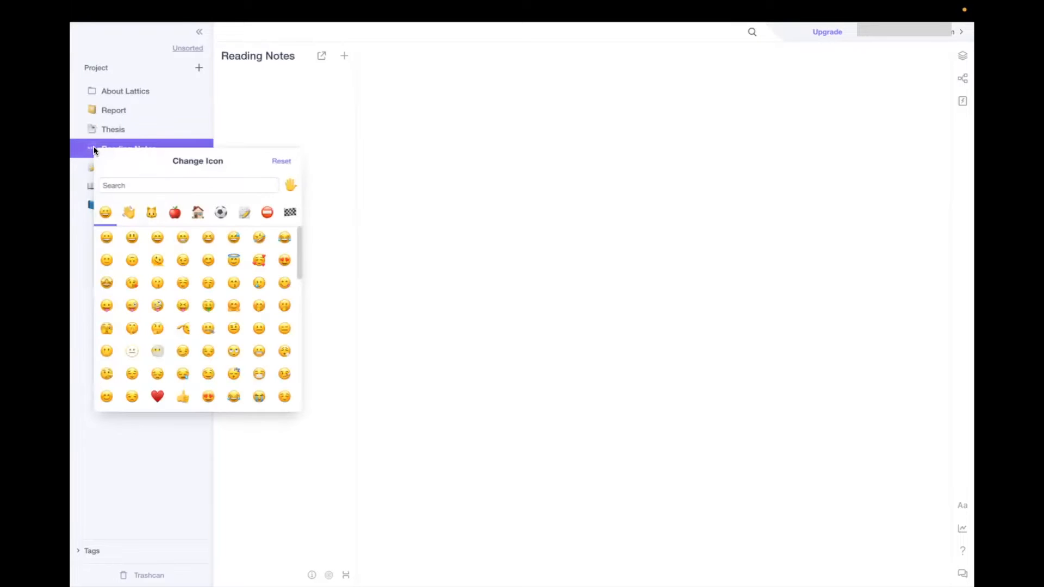
Look through the "Brain-like" Knowledge Management articles in the About Lattics project, including the human brain structure and Six Characteristics articles.
click(184, 96)
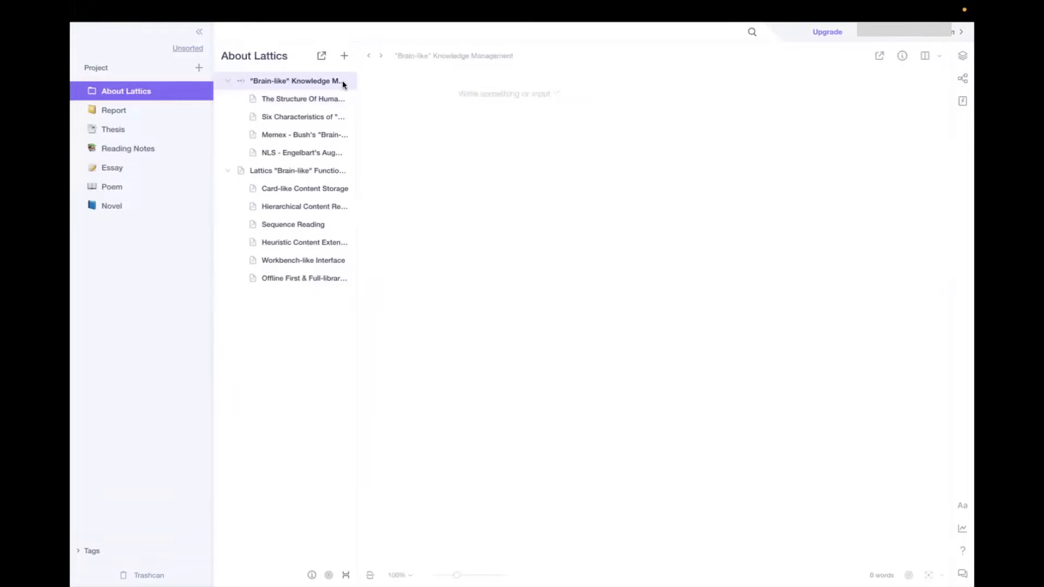
double_click(313, 81)
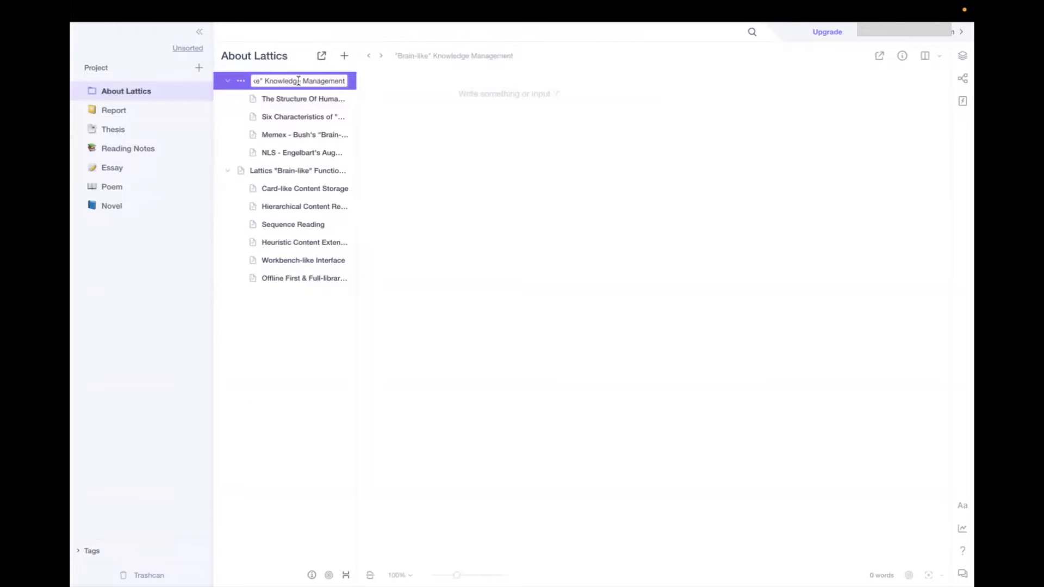
click(386, 112)
double_click(276, 80)
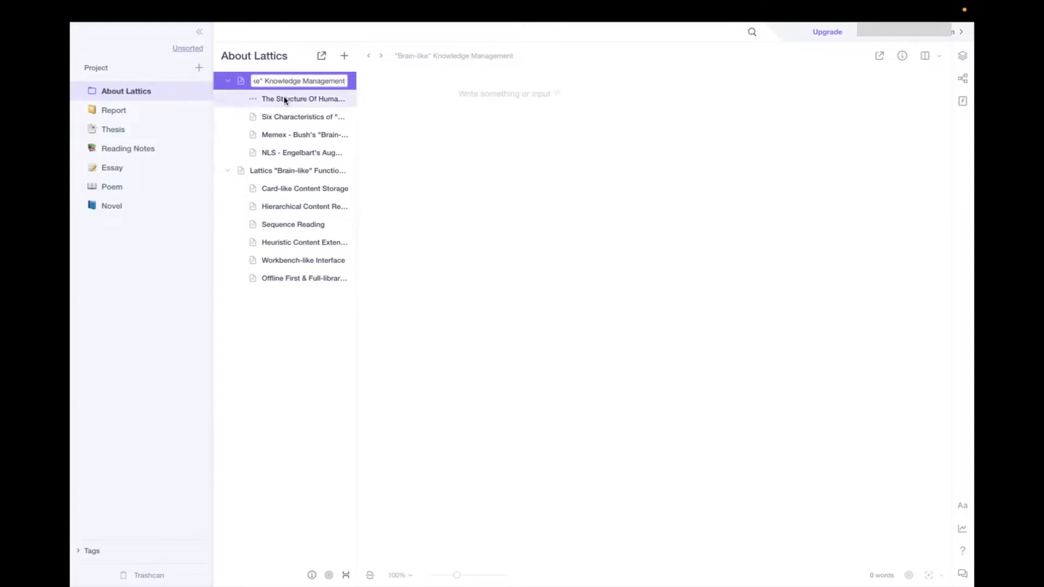
click(369, 99)
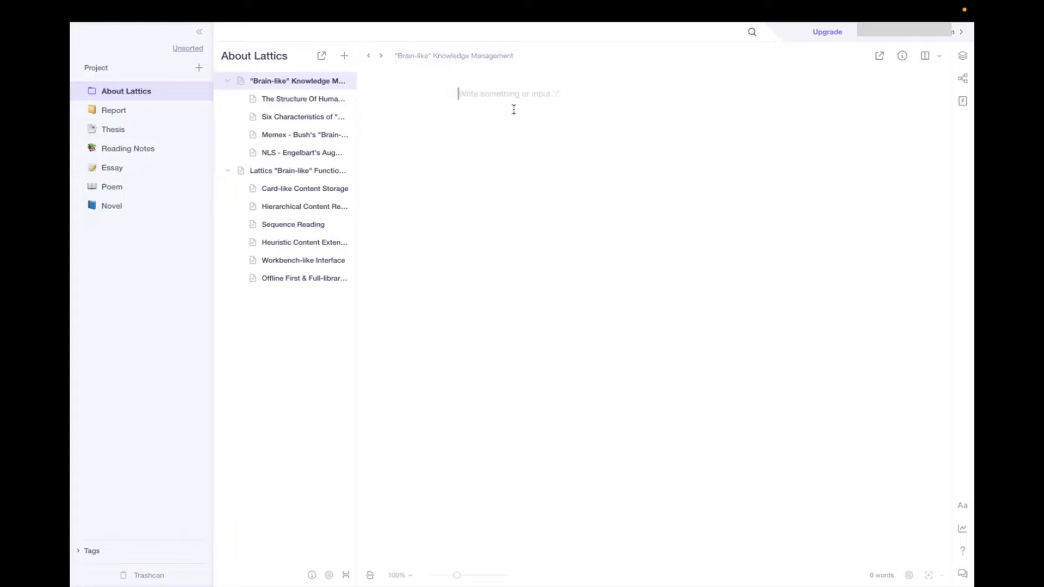
click(311, 100)
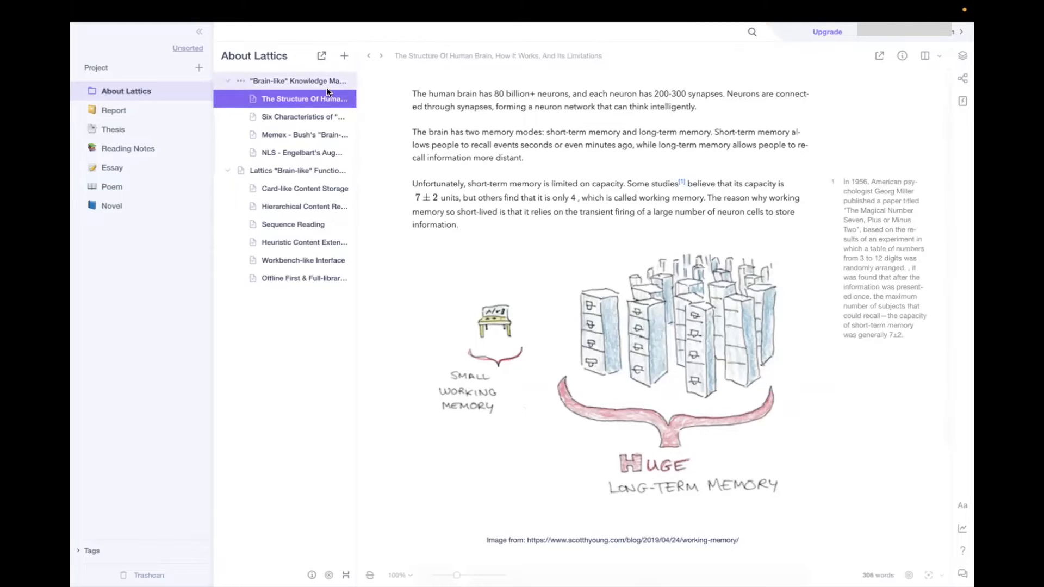
click(585, 57)
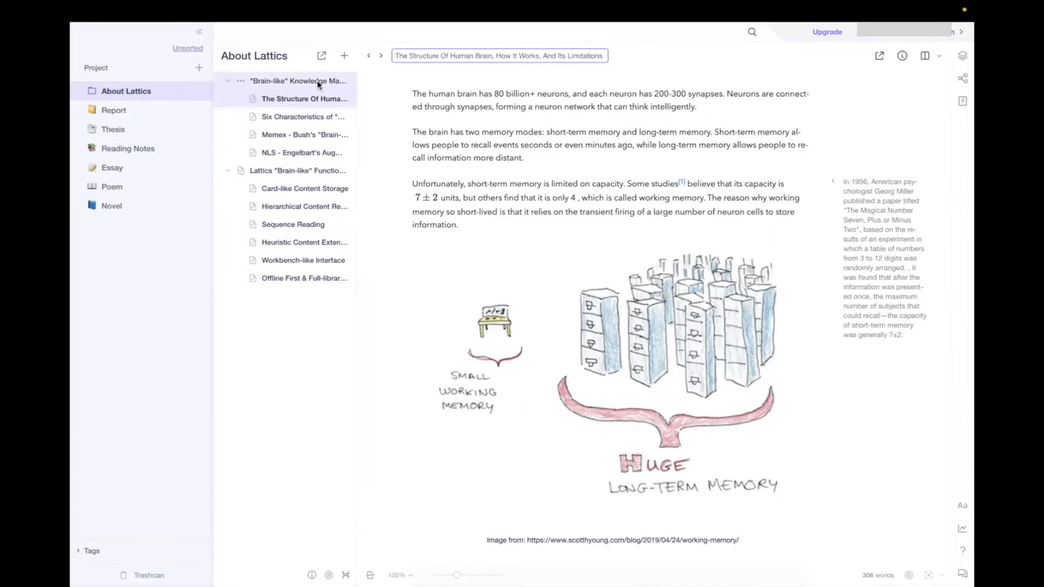
scroll(441, 139, down, 3)
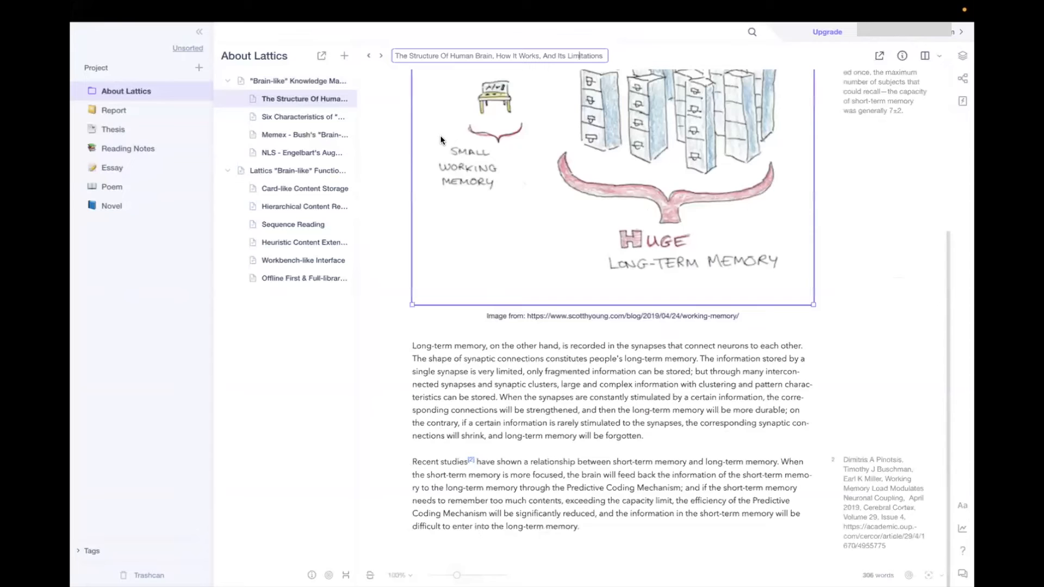
scroll(478, 313, up, 4)
click(319, 119)
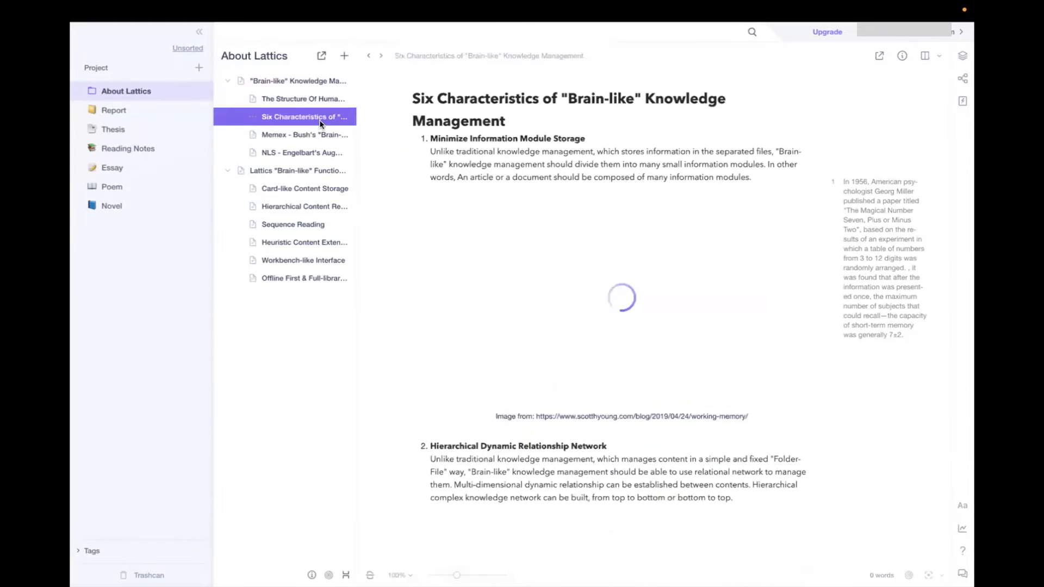
scroll(450, 153, down, 5)
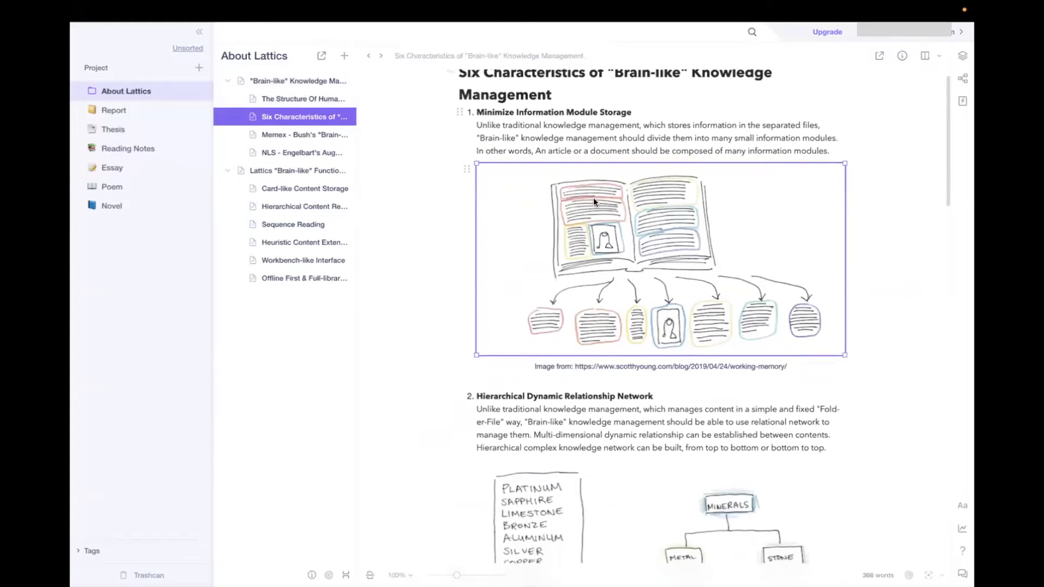
View the Card-like Content Storage and Hierarchical Content Relationship Network articles under the Lattics "Brain-like" Function Overview.
click(295, 170)
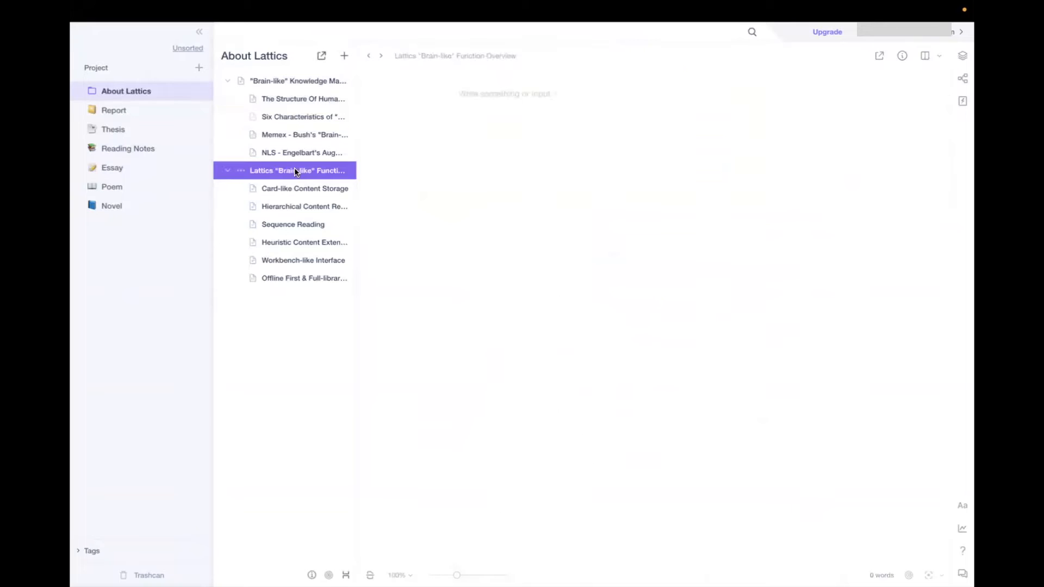
click(297, 188)
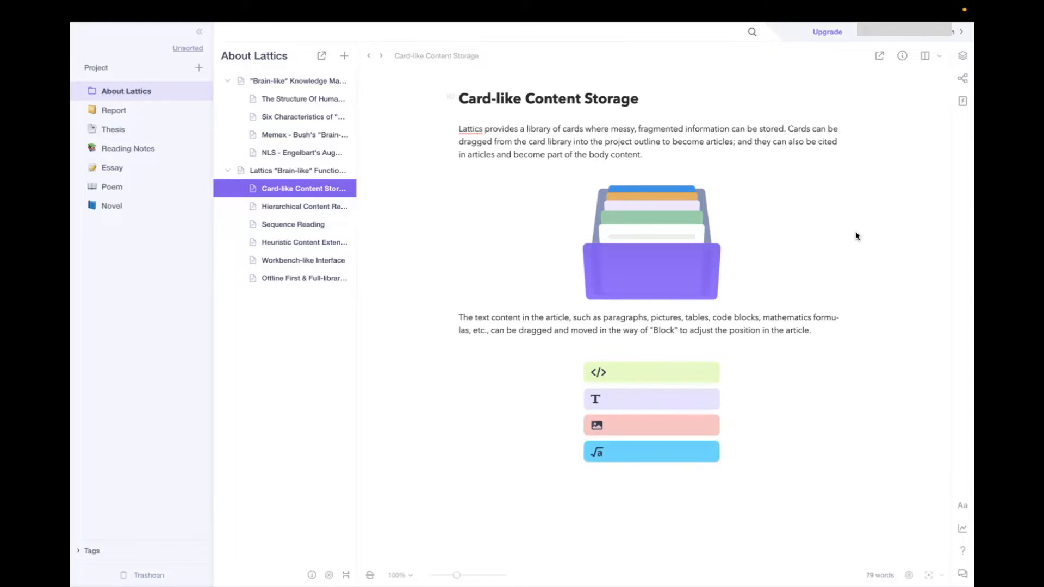
click(321, 206)
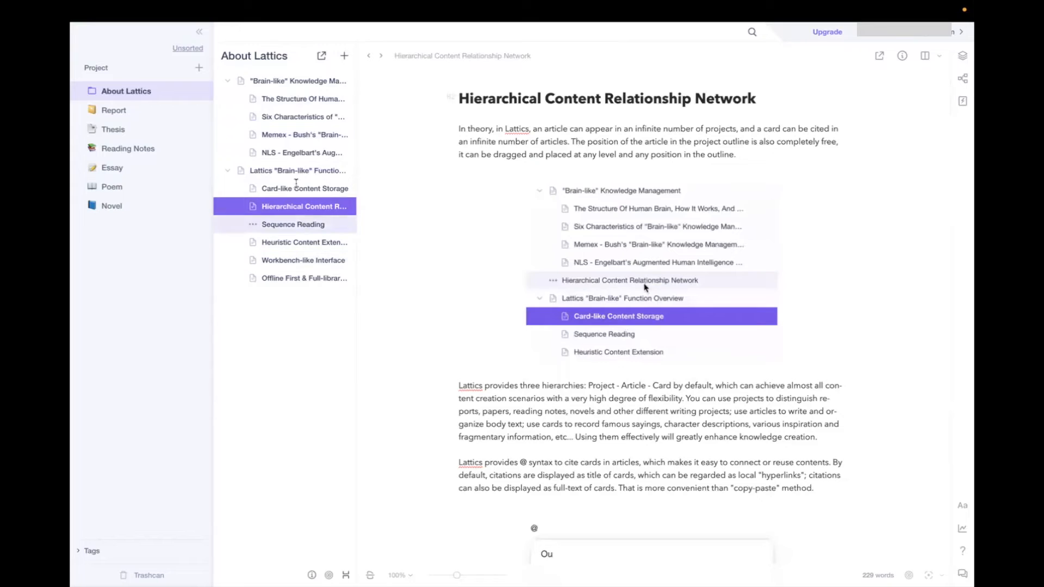
Create a new project named "Paper 1".
click(198, 69)
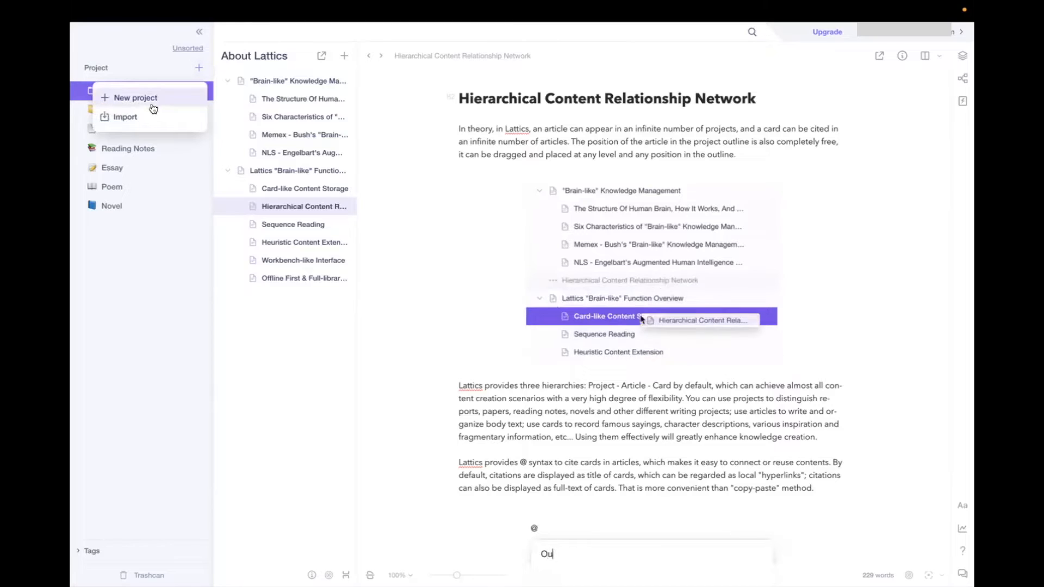
click(136, 103)
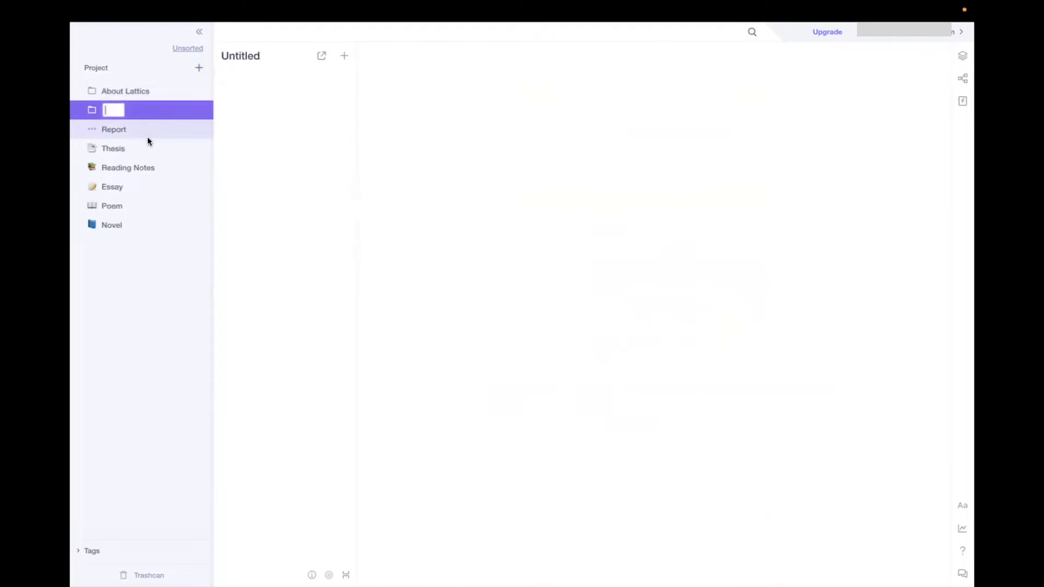
text(Id)
text(per)
text( 1)
key(Return)
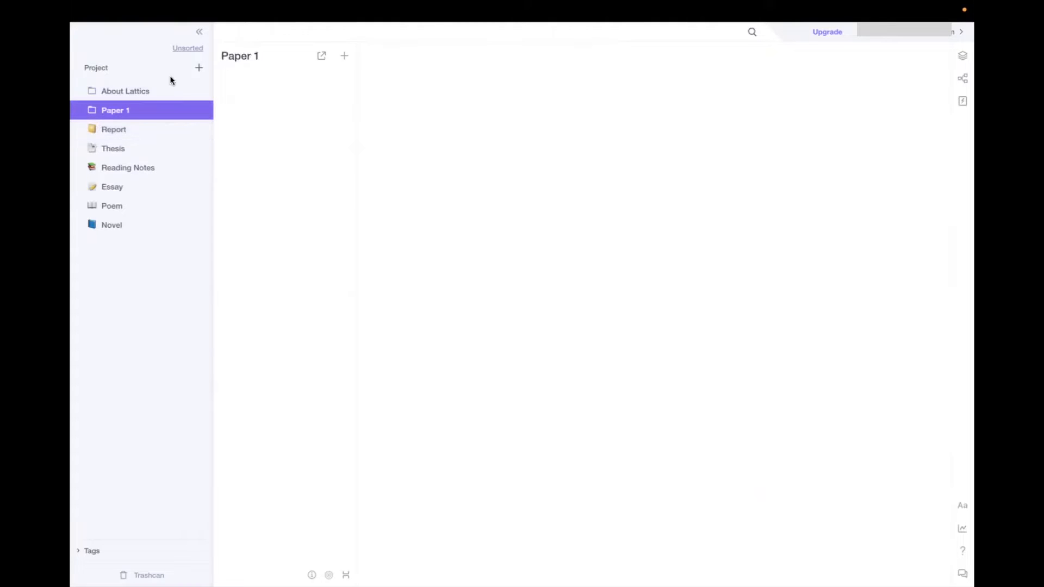
Add a new article named "Introduction" to the Paper 1 project.
click(344, 57)
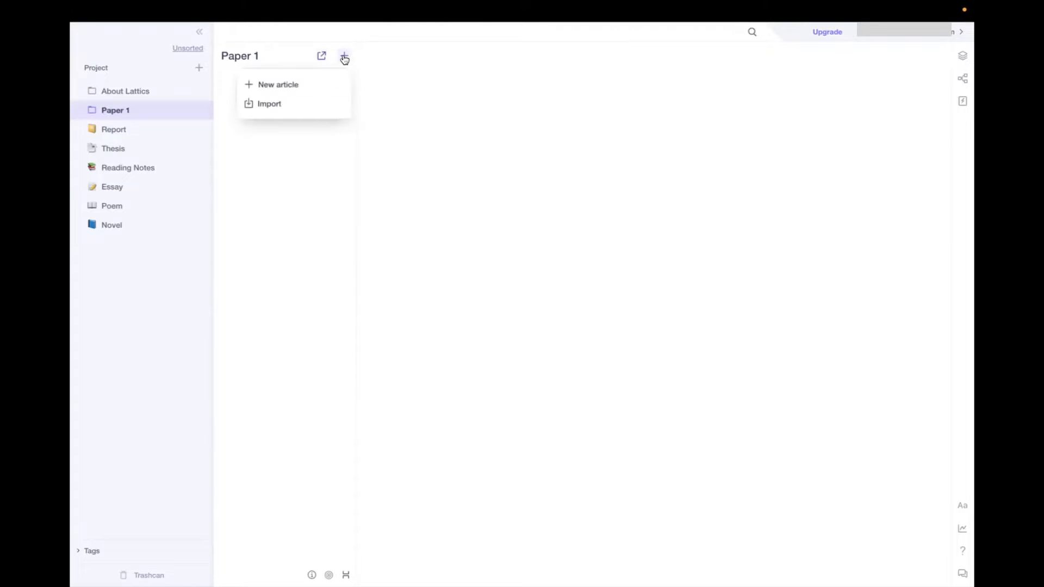
click(288, 86)
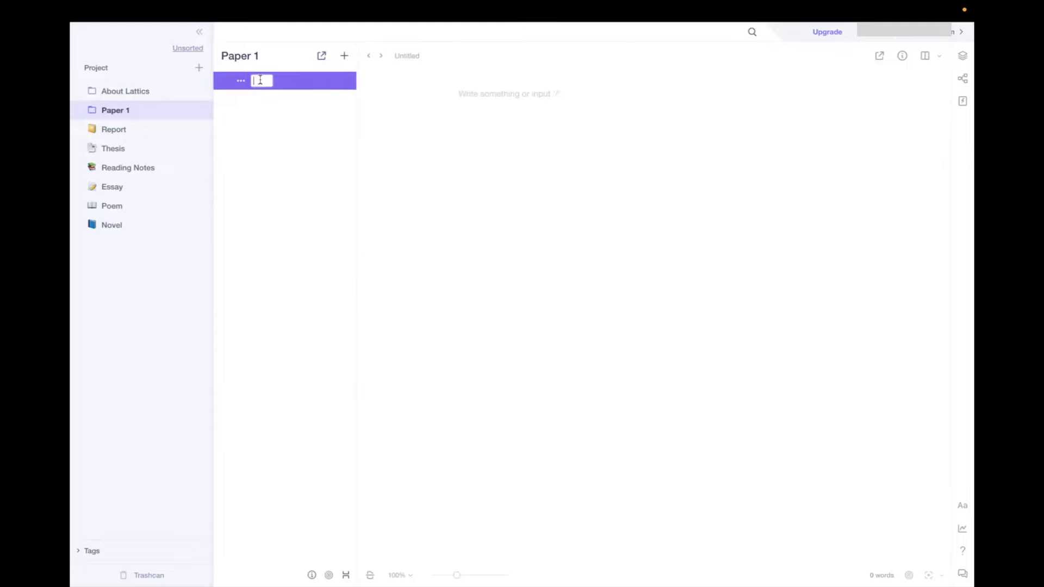
text(Introduction)
key(Return)
Add a second article to the Paper 1 project and name it "Related Work", correcting the capitalization of its title.
click(350, 54)
click(276, 86)
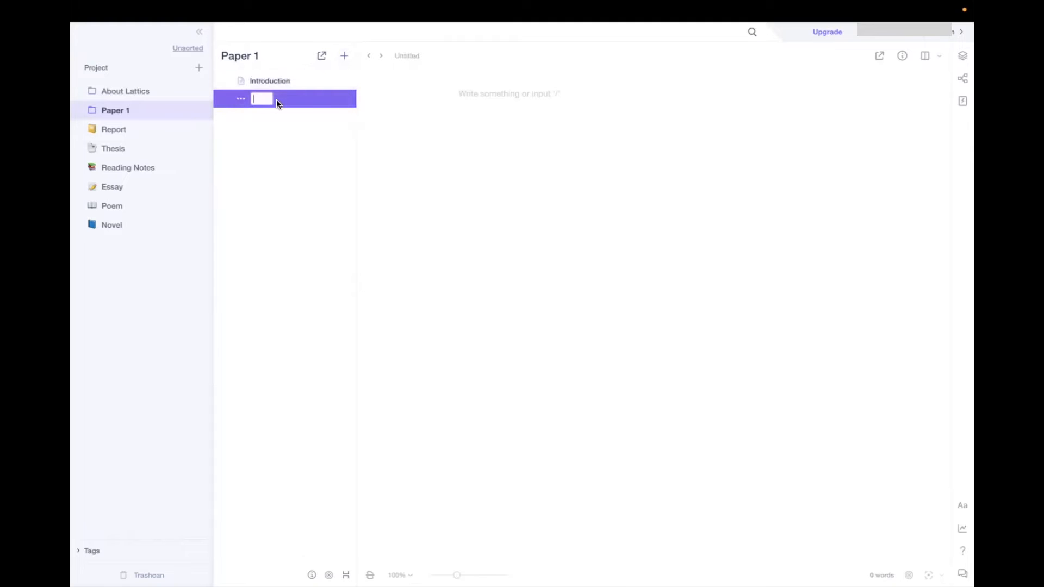
text(RElated Work)
click(260, 83)
click(260, 96)
click(260, 98)
key(BackSpace)
text(e)
click(350, 173)
Open the Introduction article and write "WE can write stuff here" in its body.
click(283, 85)
click(466, 82)
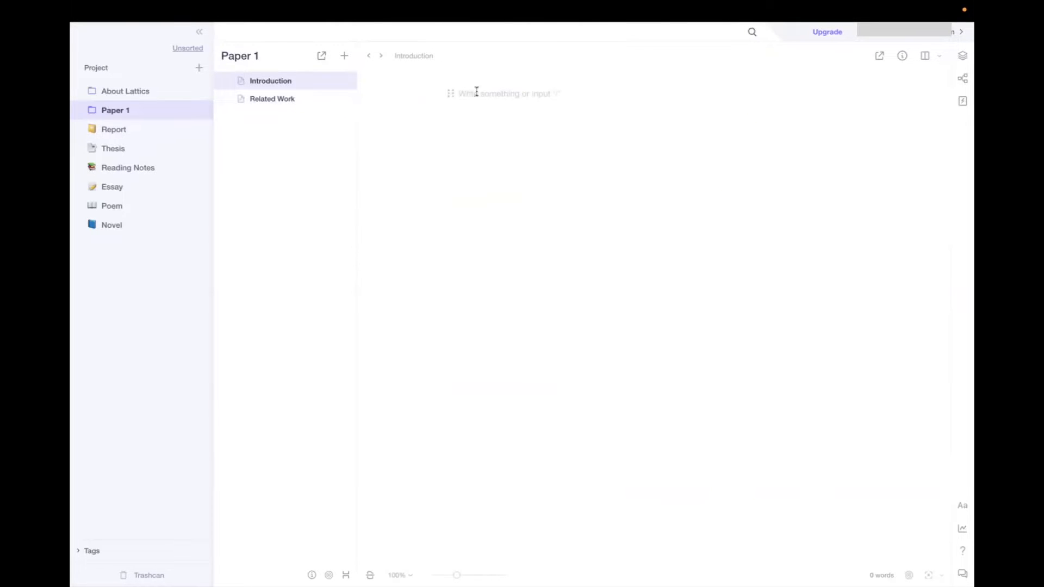
text(WE can write stuff here)
Make the sentence in the Introduction article bold, and try superscript on it before removing the superscript.
drag(457, 96, 550, 97)
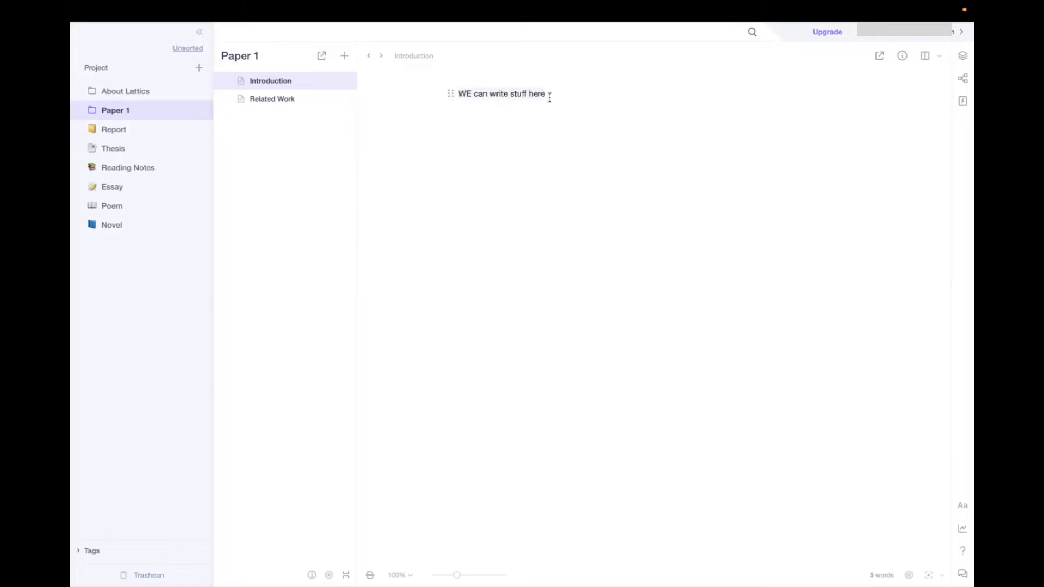
right_click(483, 95)
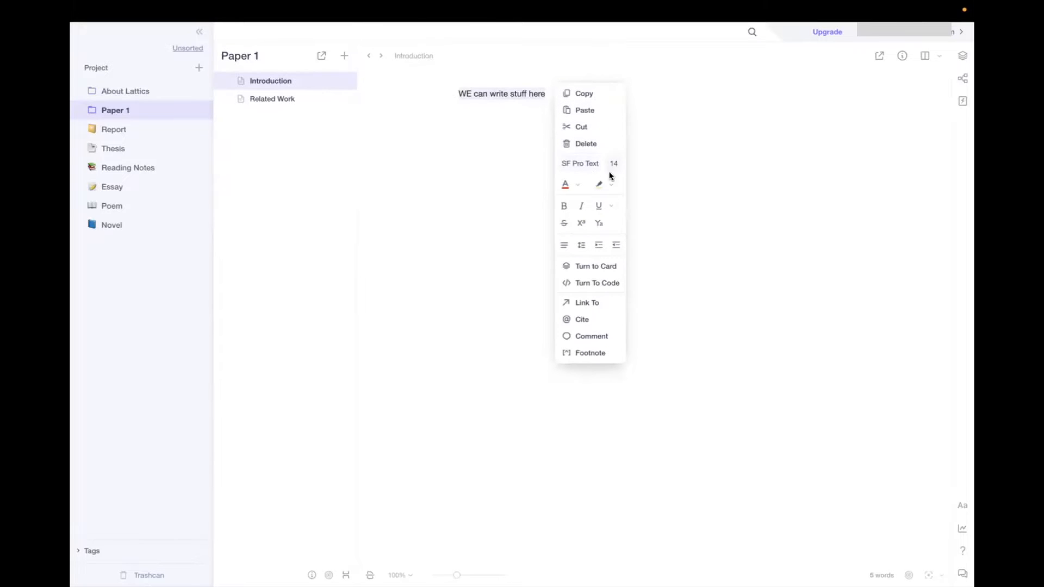
click(564, 207)
click(582, 226)
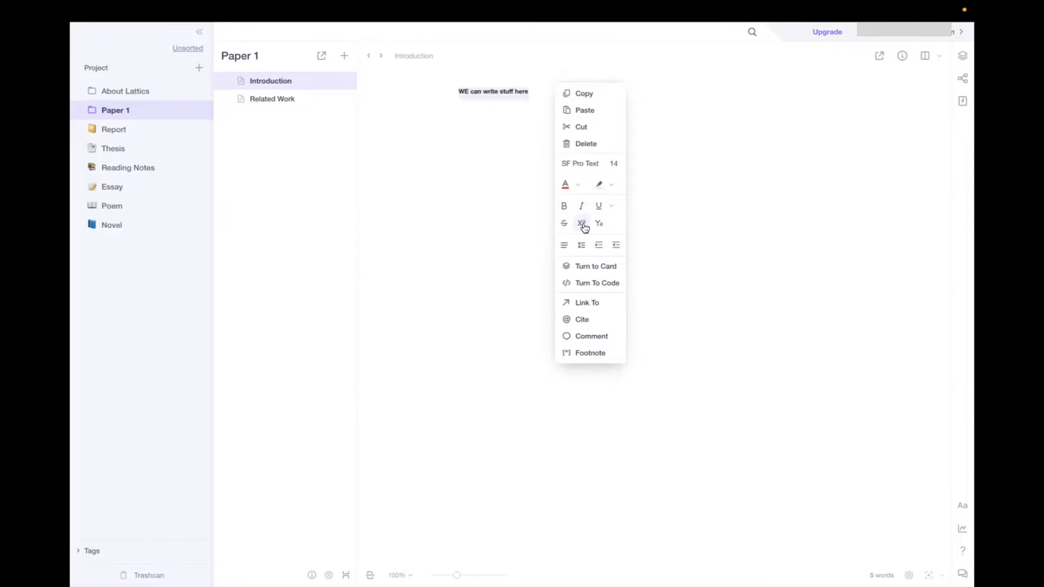
click(582, 226)
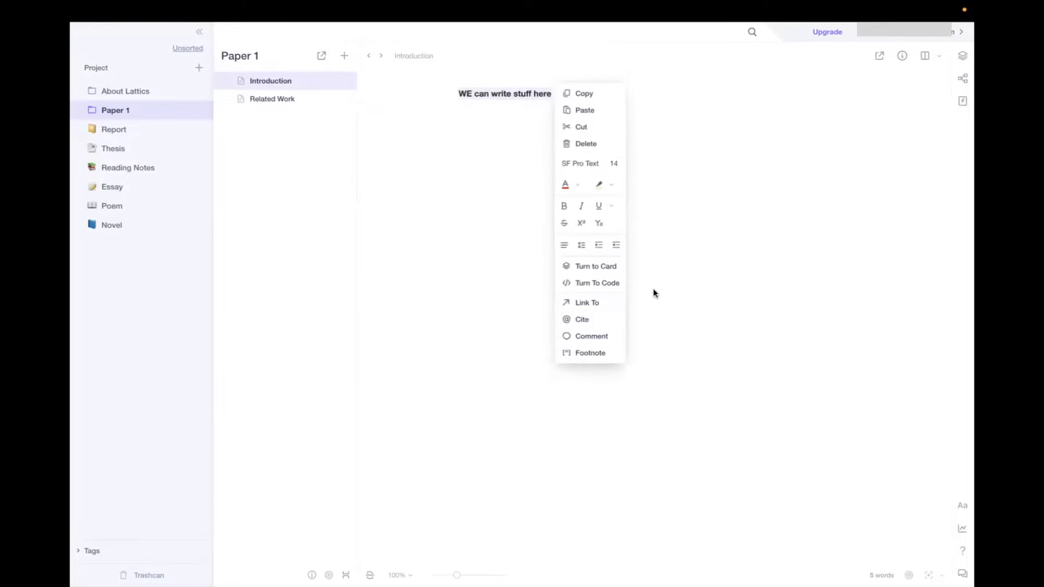
Attach the comment "This is a comment" to the bold sentence.
click(613, 333)
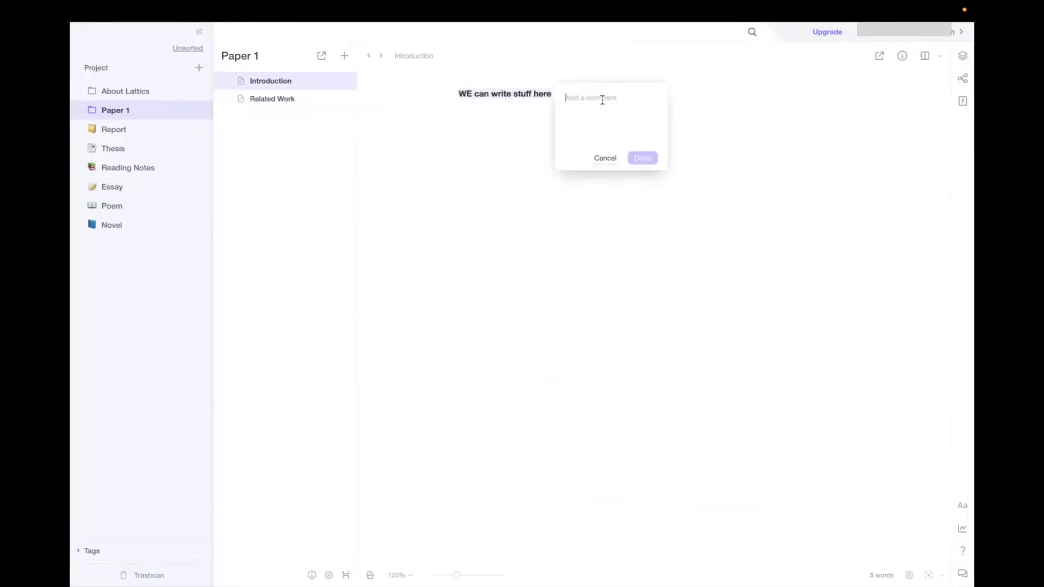
text(This is a comment)
click(643, 157)
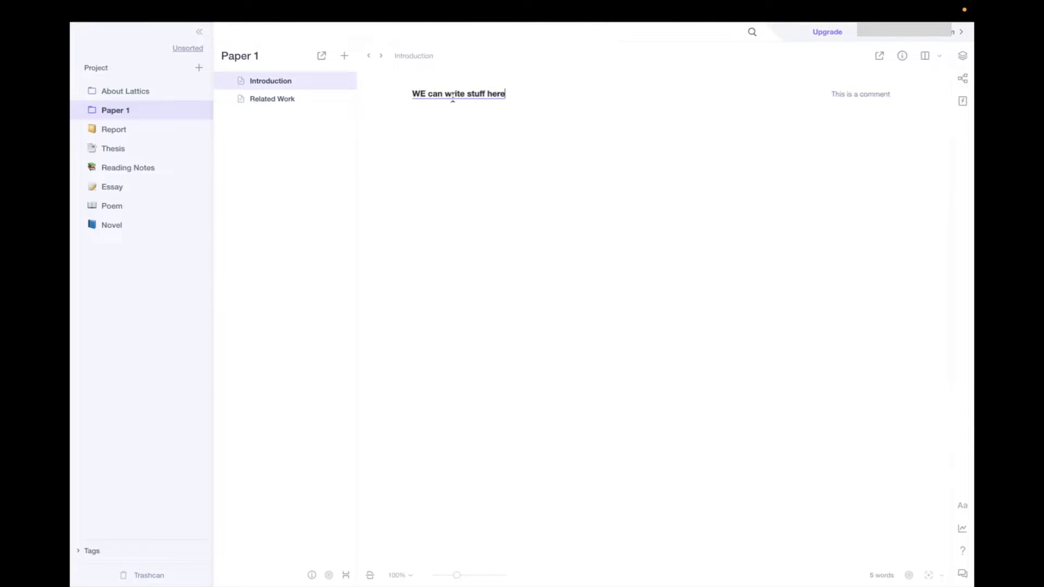
Add the line "What else?" below the bold sentence and attach the footnote "Testing footnote" to it.
mouse_move(403, 96)
key(Return)
text(What else?)
right_click(422, 104)
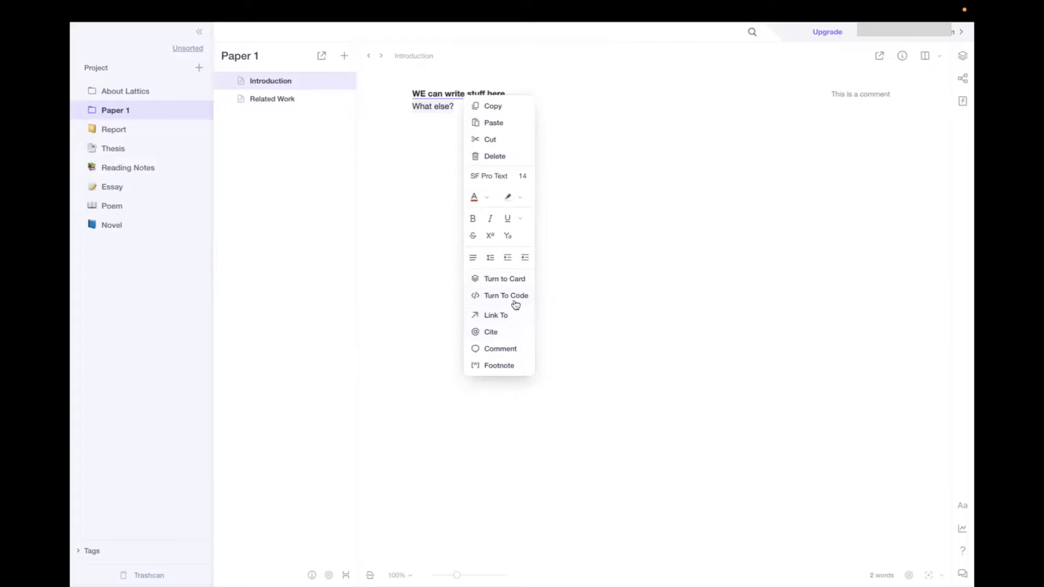
click(512, 366)
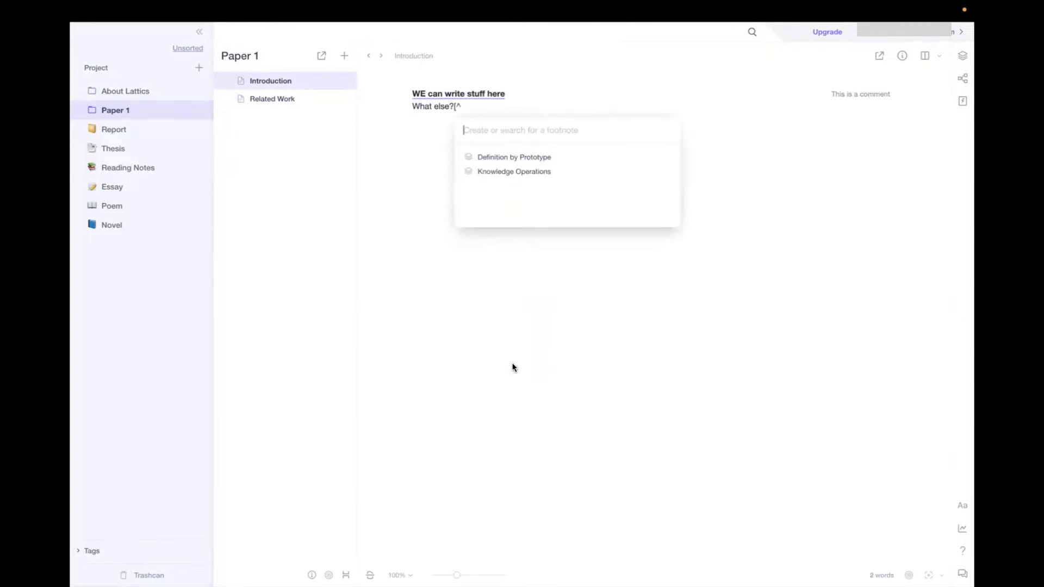
text(Testi)
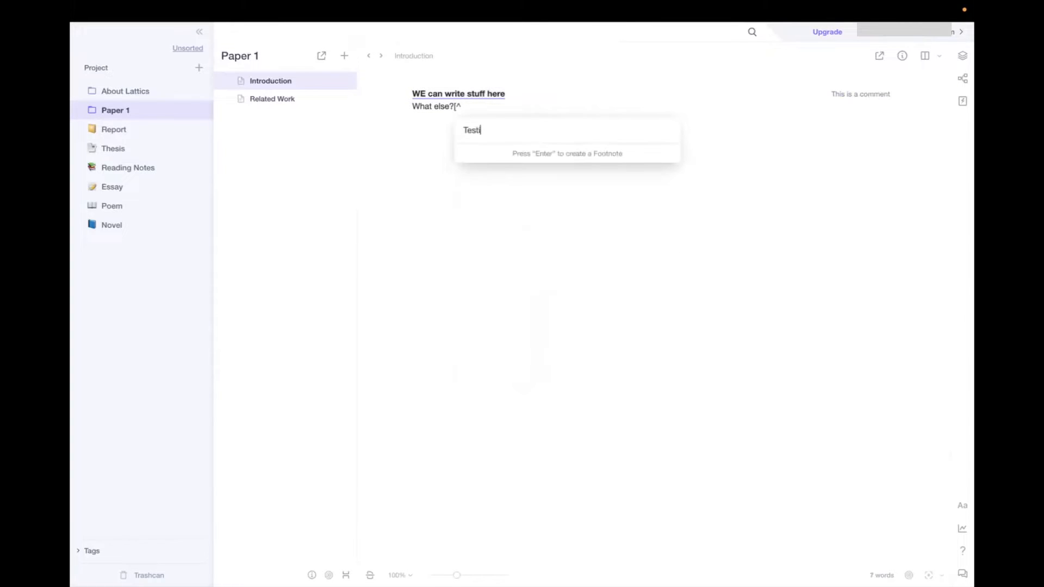
text(ng footnote)
key(Return)
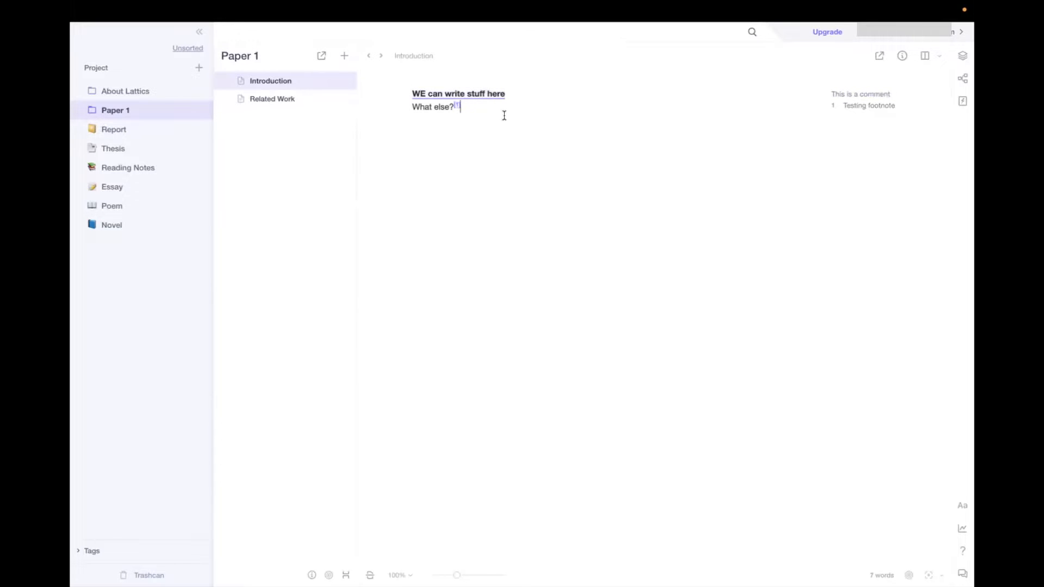
Add a third line reading "What else here" and turn it into a card.
key(Return)
text(W)
key(BackSpace)
text(What else here)
right_click(423, 118)
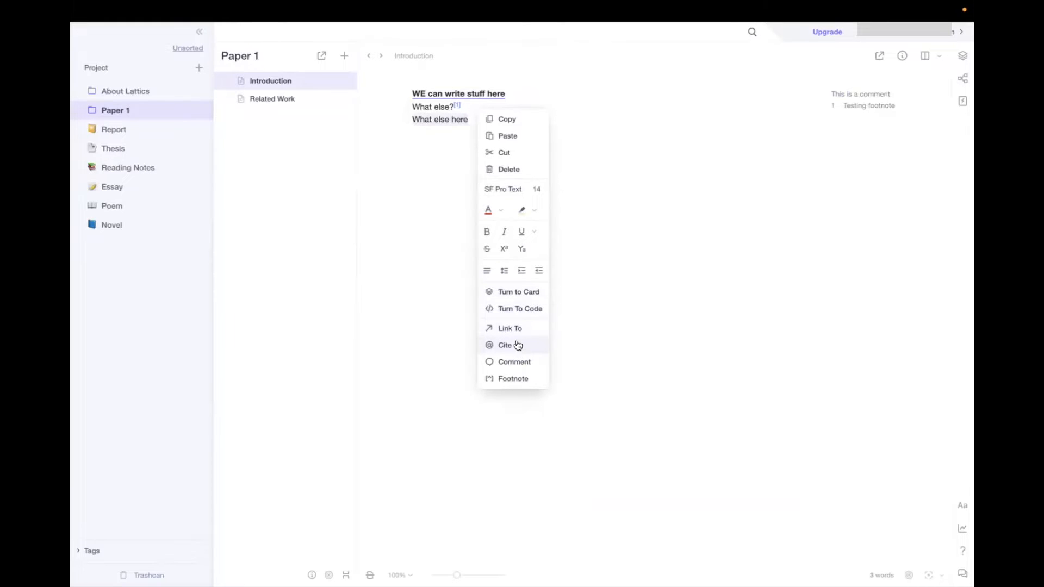
click(519, 292)
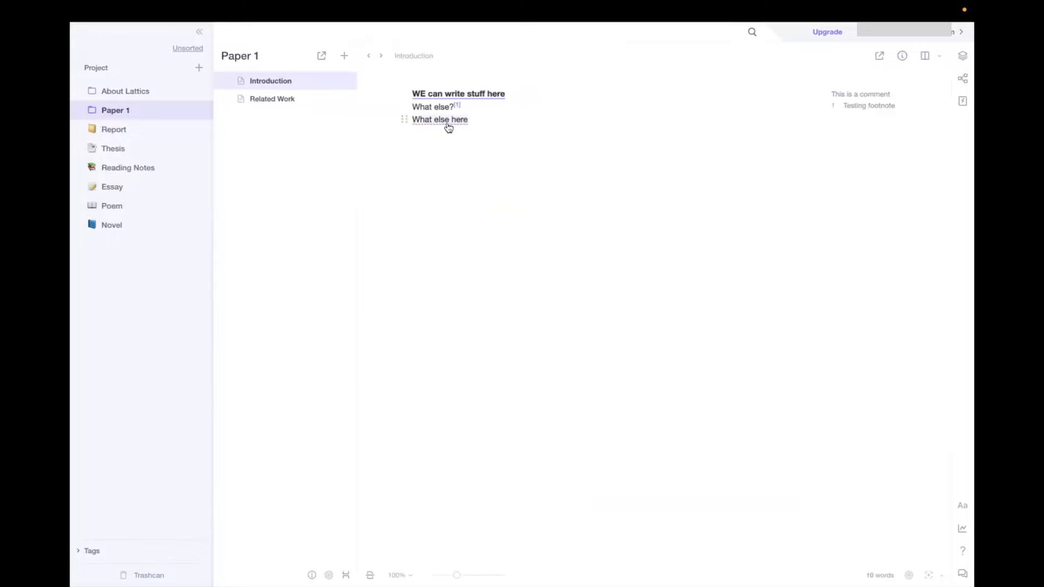
Check the display name of the "What else here" card and switch its citation to Full Cite.
mouse_move(446, 124)
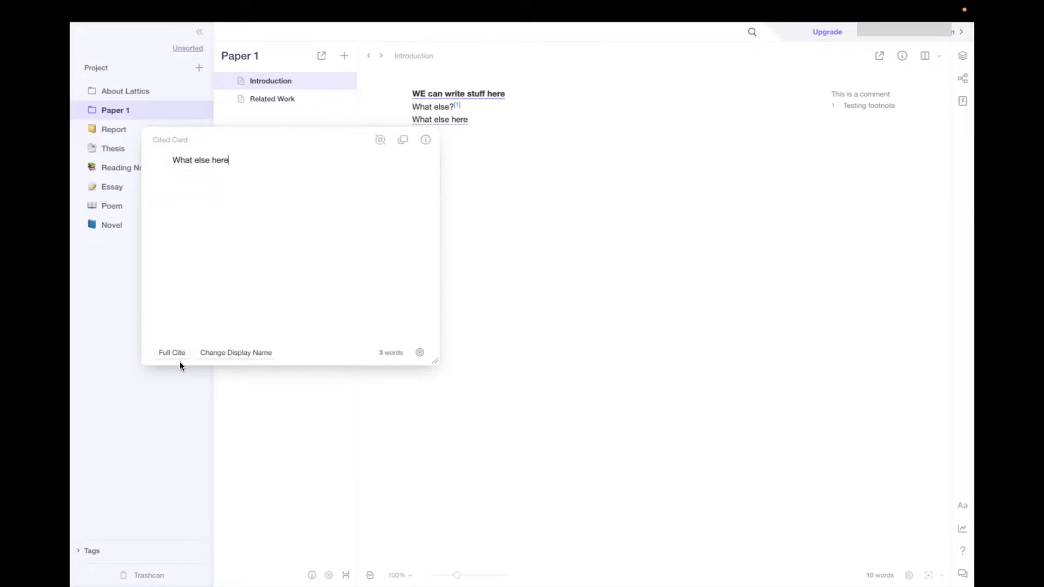
click(242, 352)
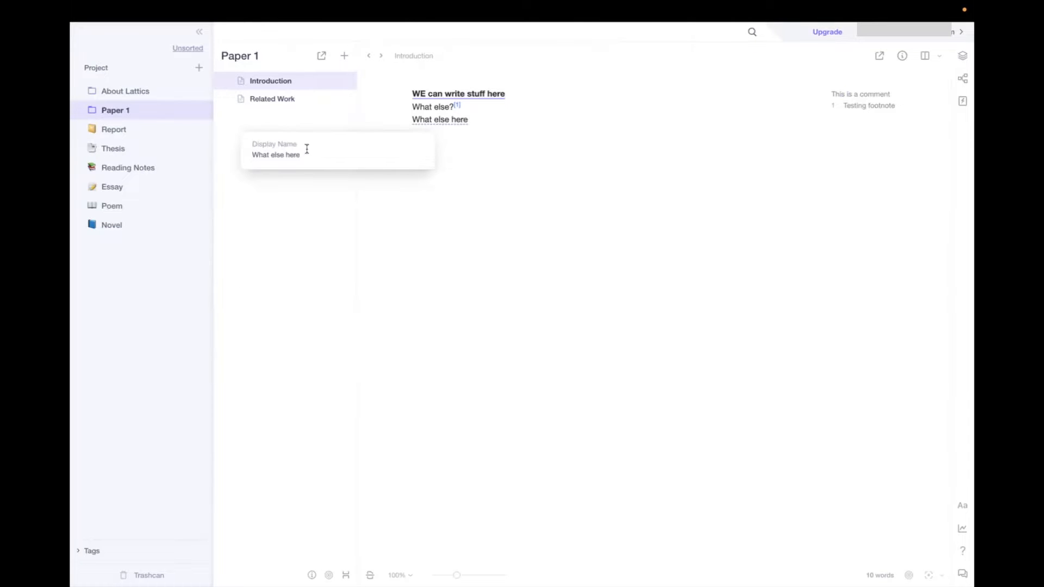
click(462, 207)
click(462, 207)
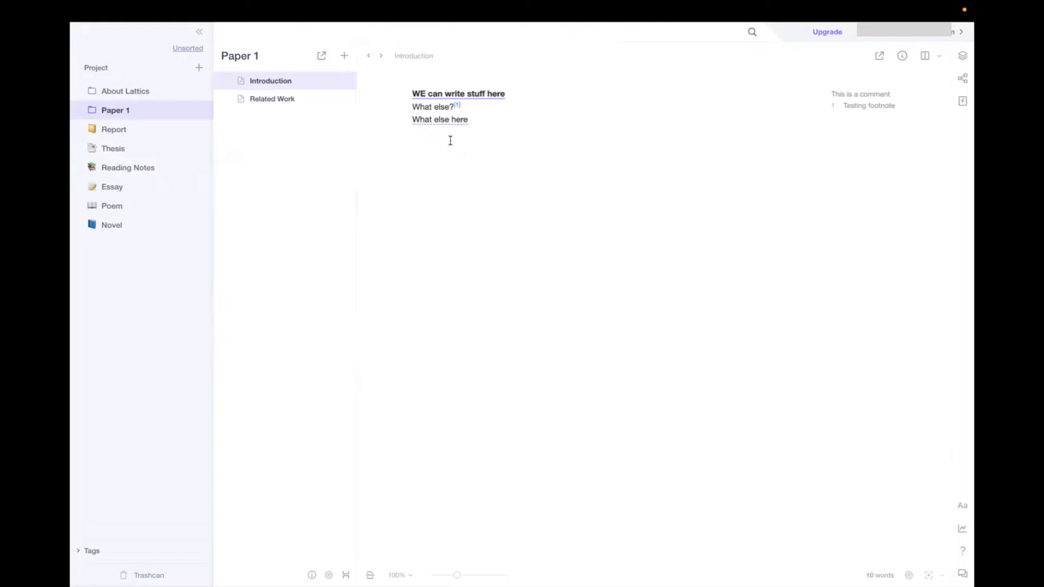
click(449, 121)
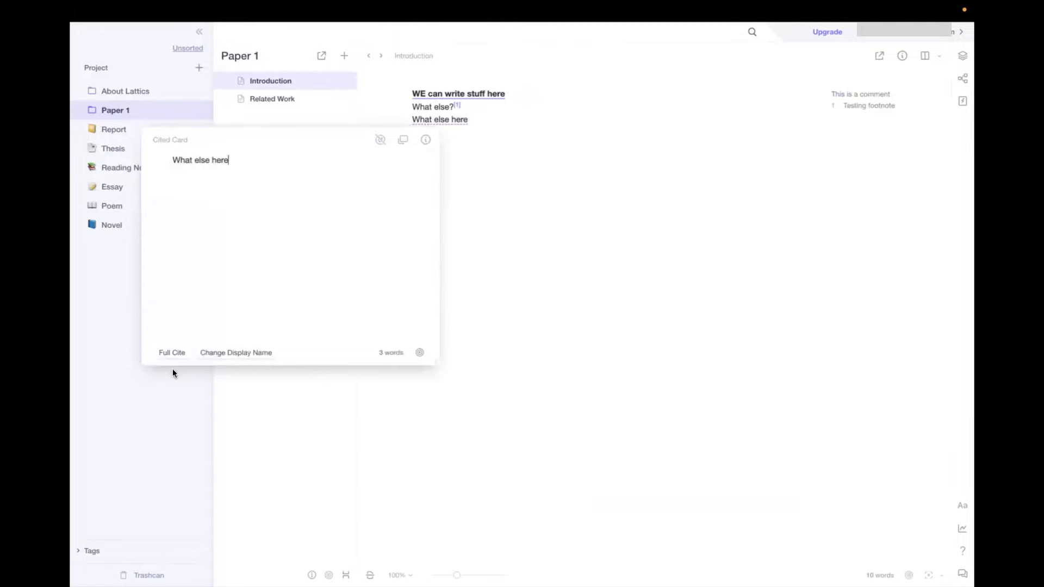
click(175, 354)
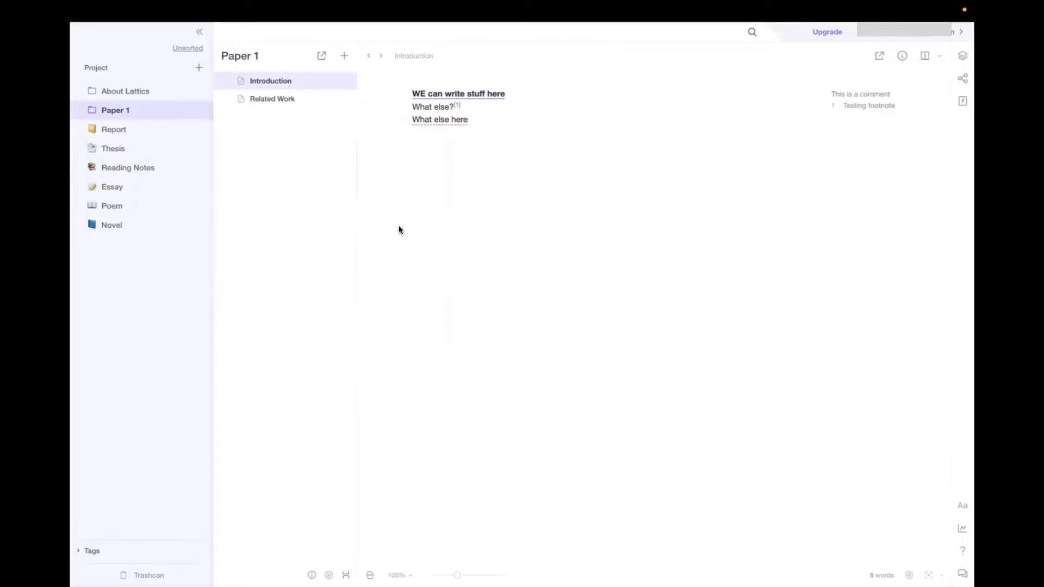
Add the line "Anything else?" below the "What else here" card and turn it into code.
key(Return)
key(Return)
key(Return)
click(462, 132)
text(Anything else)
right_click(424, 136)
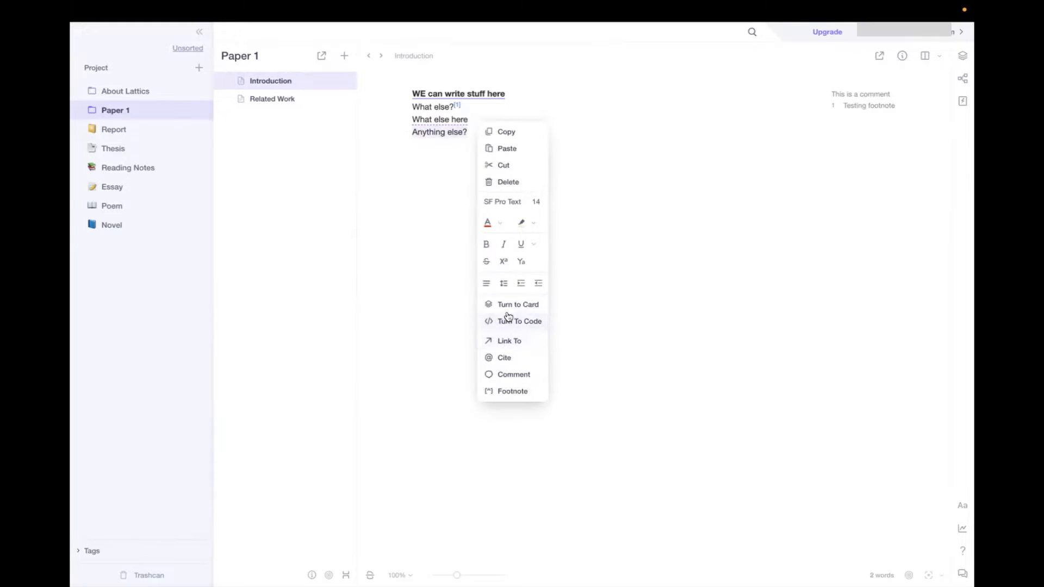
click(538, 327)
Add the line "What else now?" below the code block and start a citation on it.
click(517, 194)
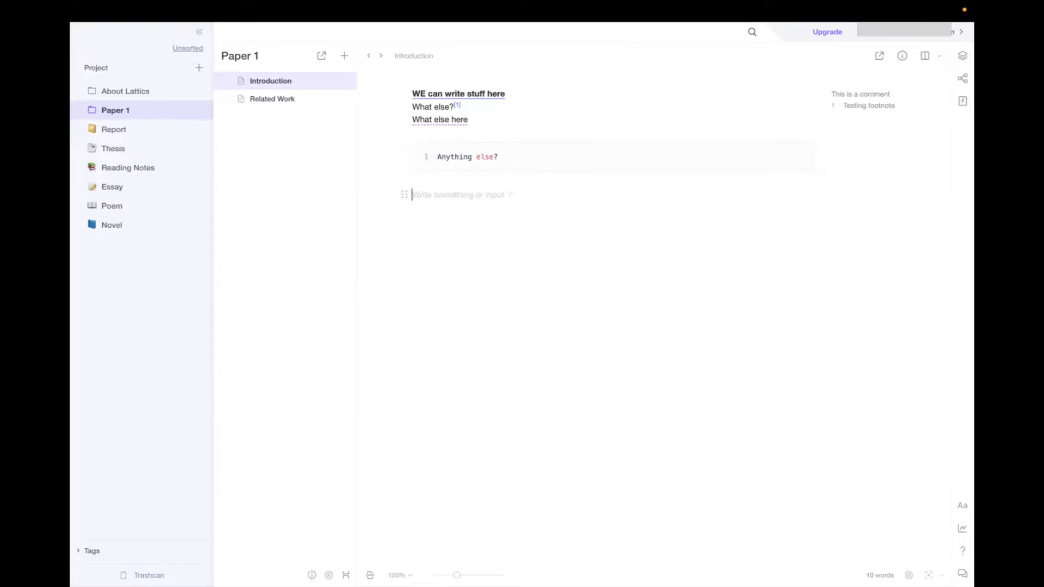
text(What else now?)
triple_click(454, 196)
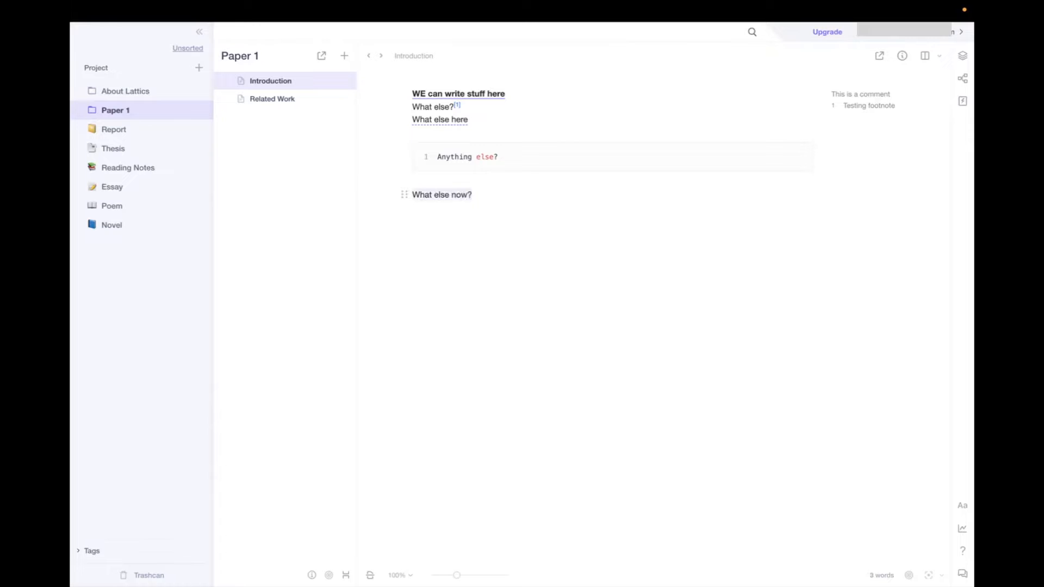
right_click(454, 197)
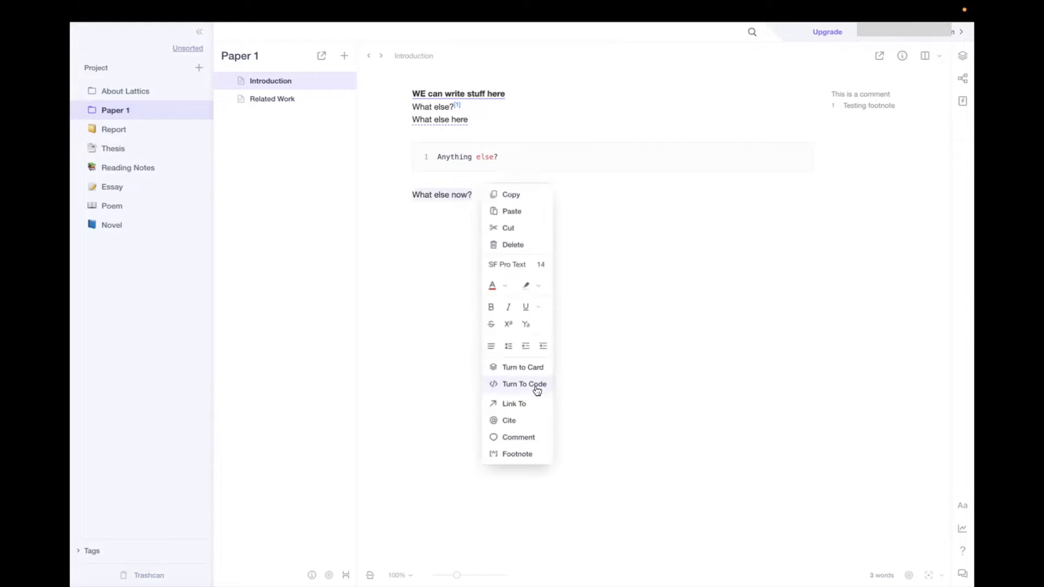
click(533, 420)
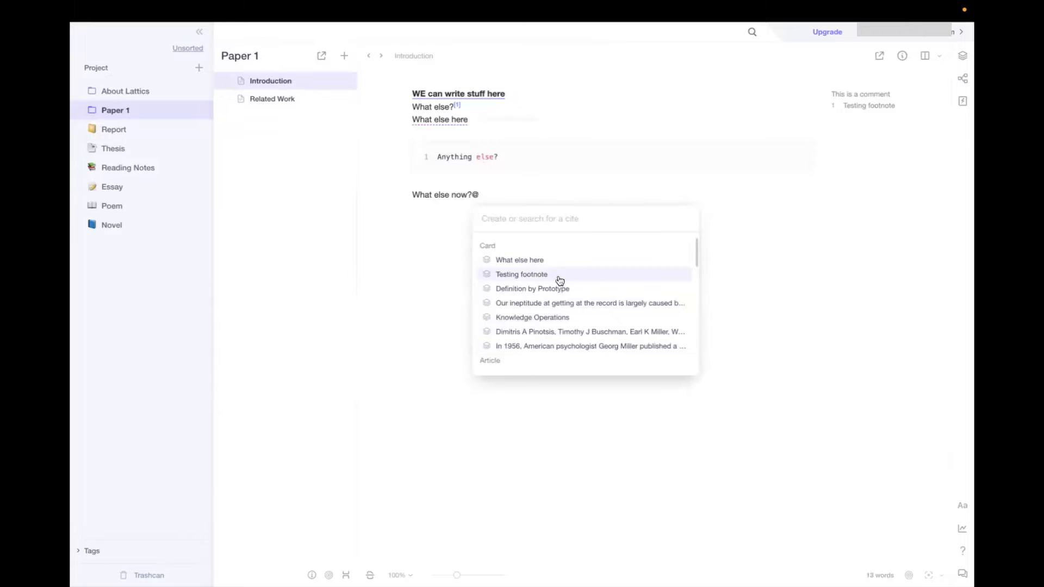
Browse the cards and articles available for citing, including their content previews, and close the list.
mouse_move(560, 288)
scroll(561, 294, down, 1)
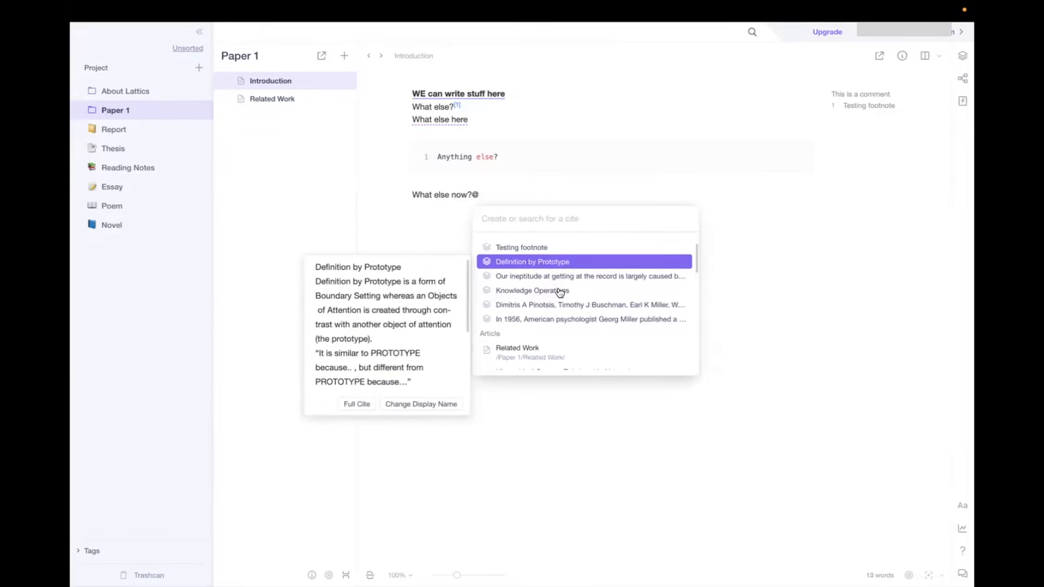
scroll(562, 295, down, 1)
scroll(562, 295, down, 2)
mouse_move(512, 294)
scroll(522, 292, down, 2)
scroll(522, 292, down, 1)
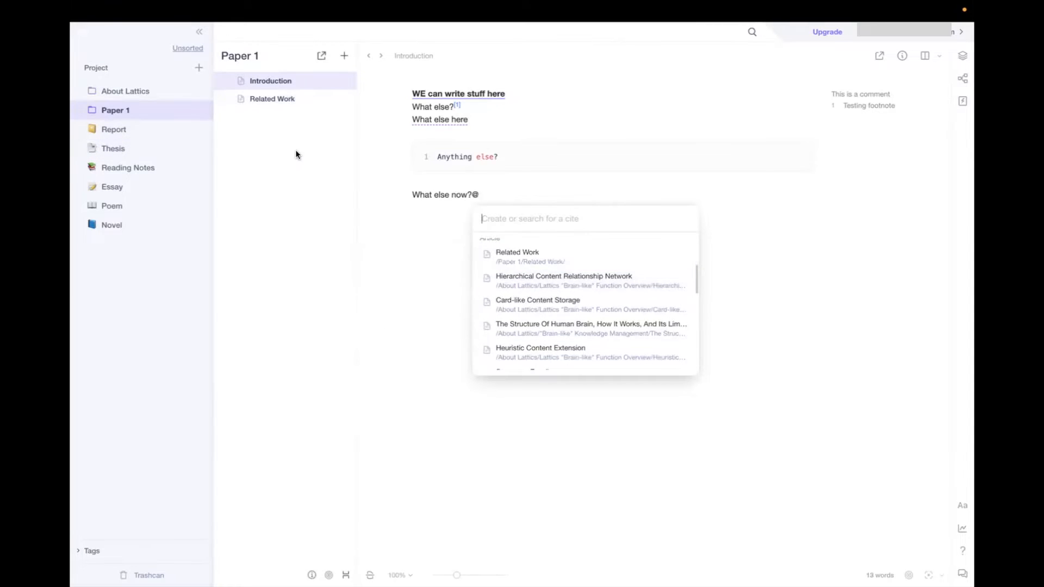
scroll(531, 297, up, 5)
mouse_move(524, 269)
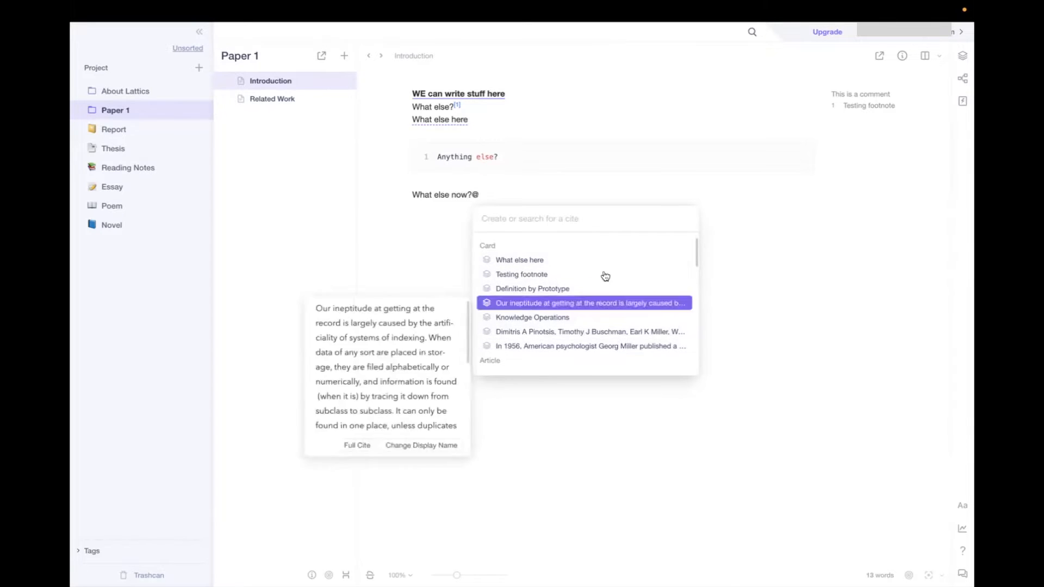
click(752, 220)
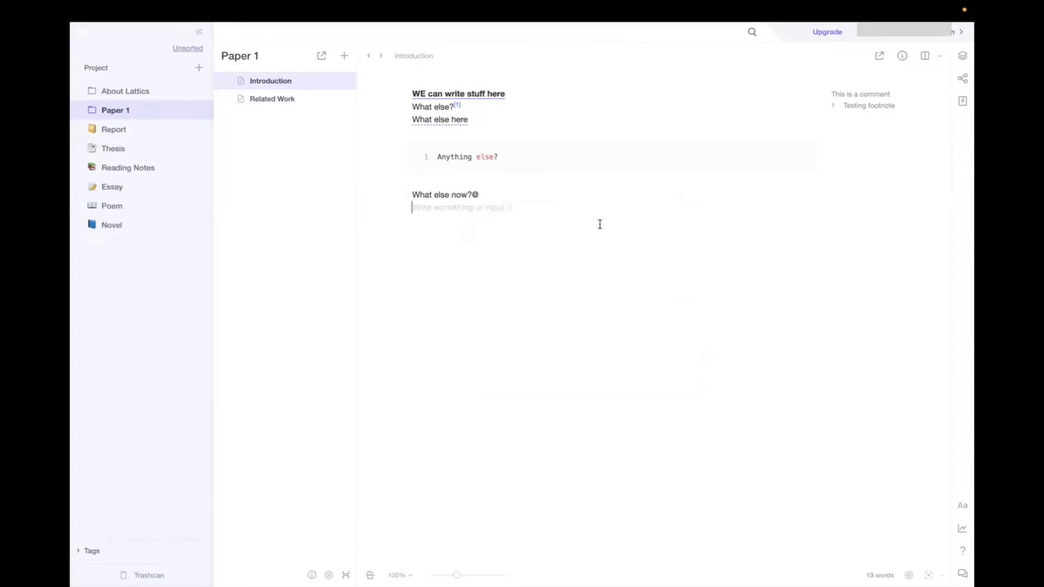
Cite the "What else here" card at the end of the "What else now?" line.
click(488, 200)
key(BackSpace)
text(@)
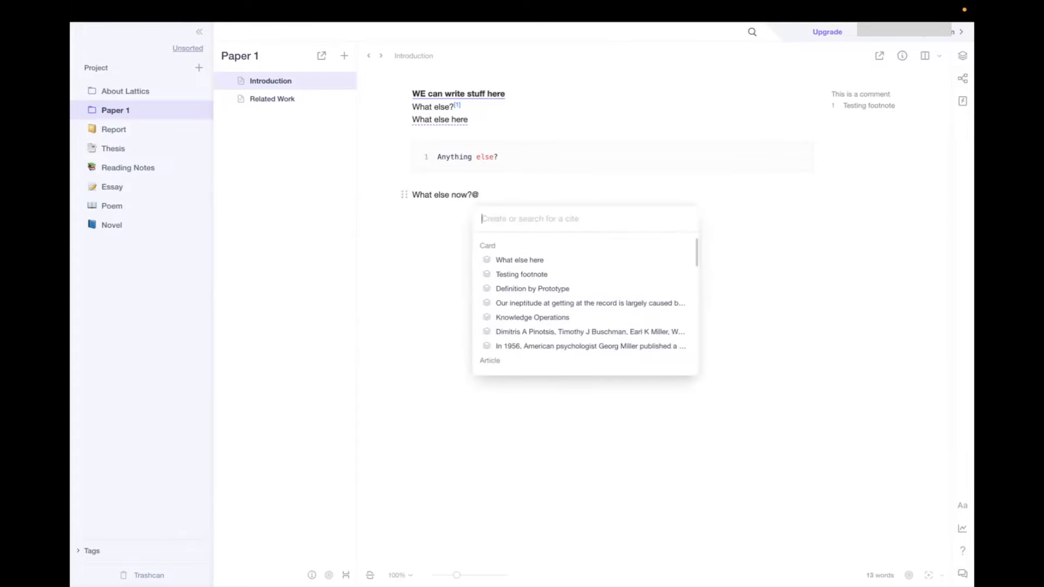
click(510, 260)
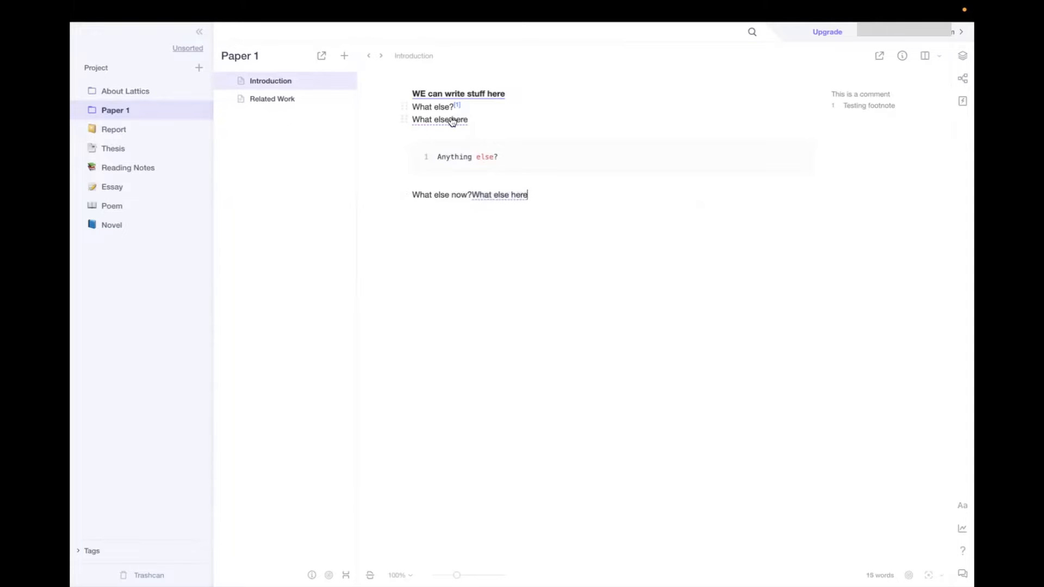
Extend the cited card's text to read "What else here with more content".
mouse_move(503, 202)
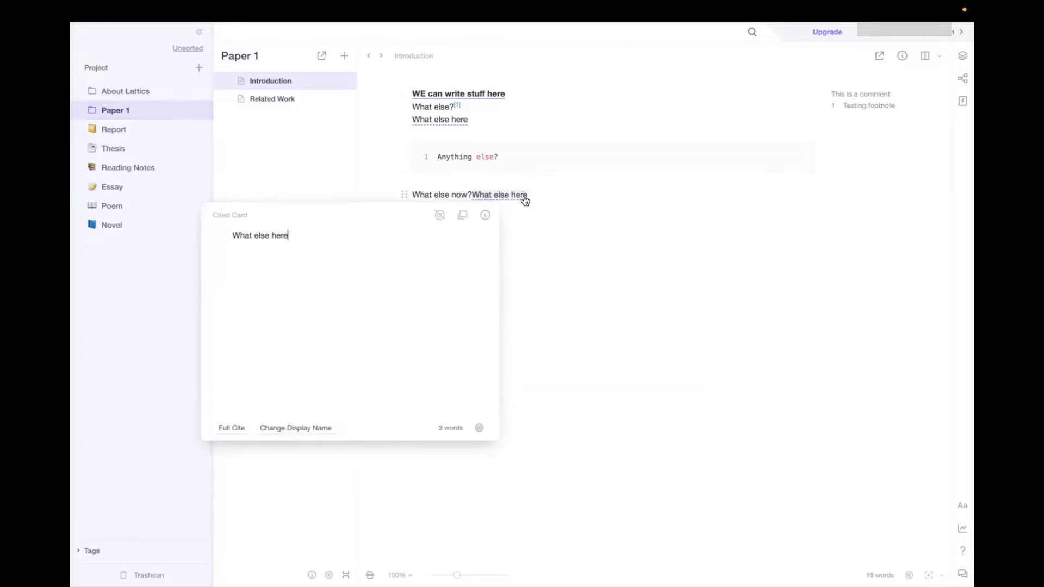
click(369, 247)
text(with more content)
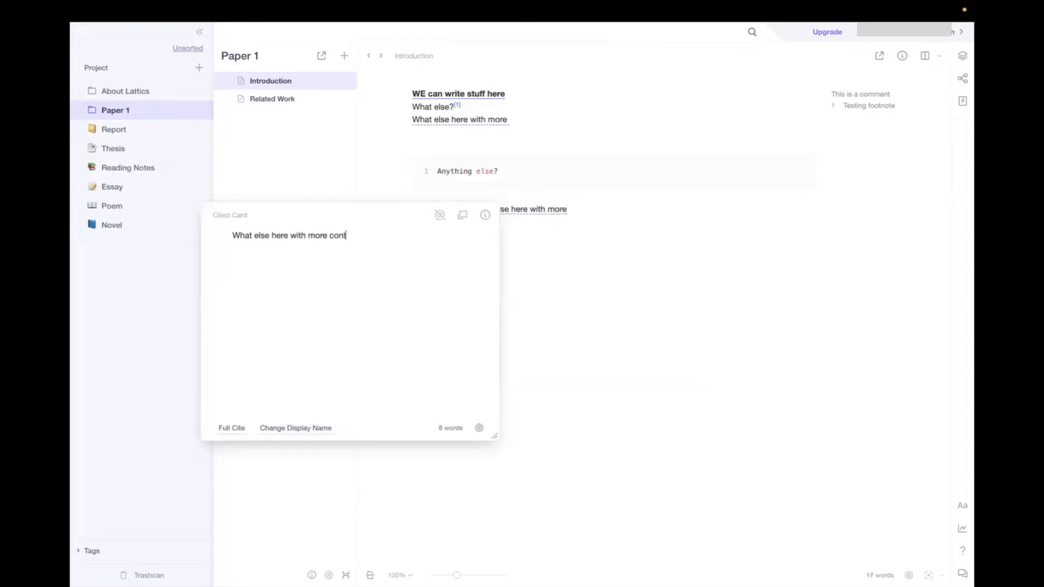
click(567, 311)
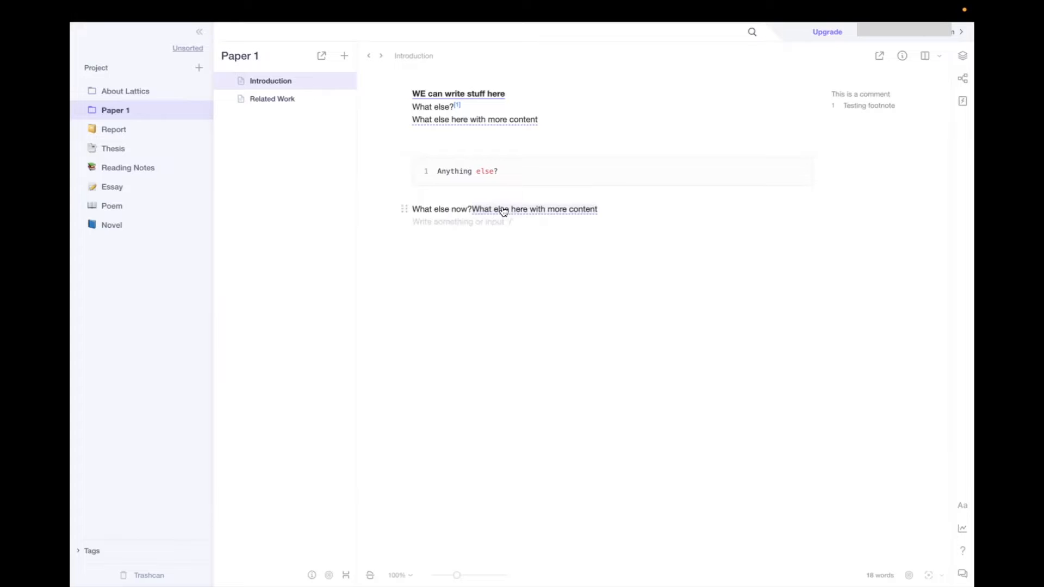
click(607, 209)
key(Return)
key(Return)
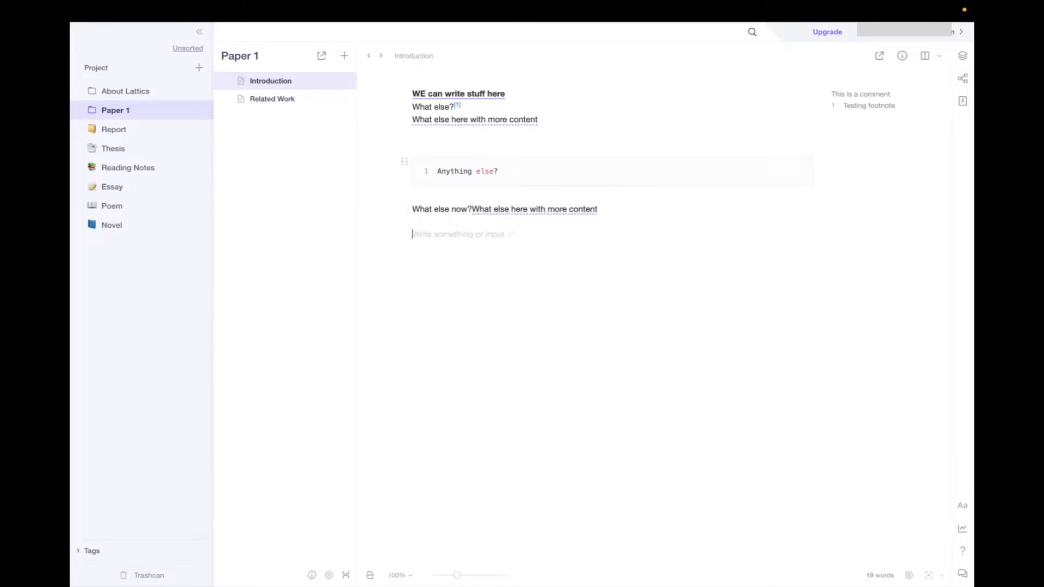
text(@)
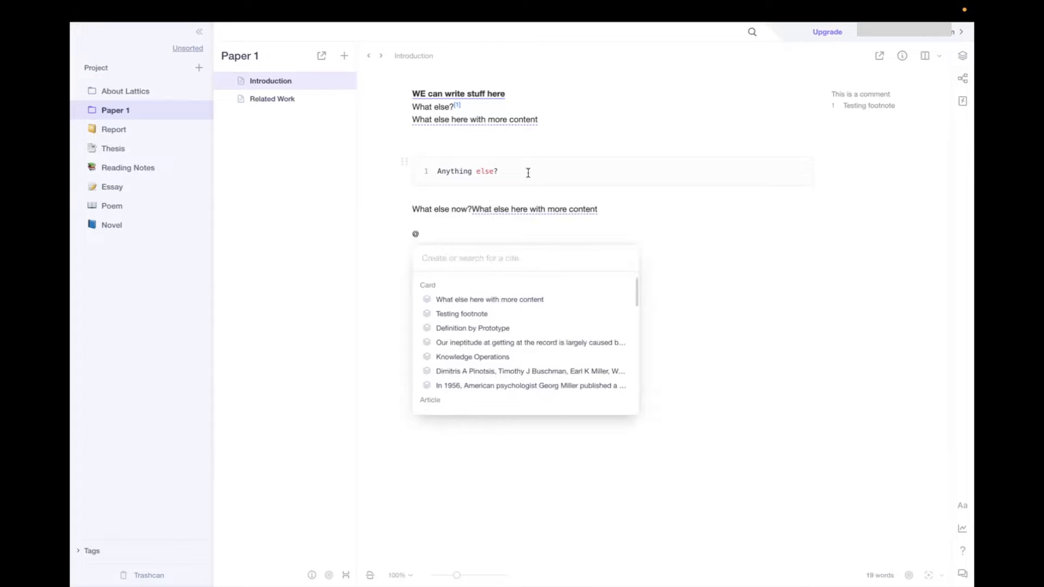
key(Escape)
key(BackSpace)
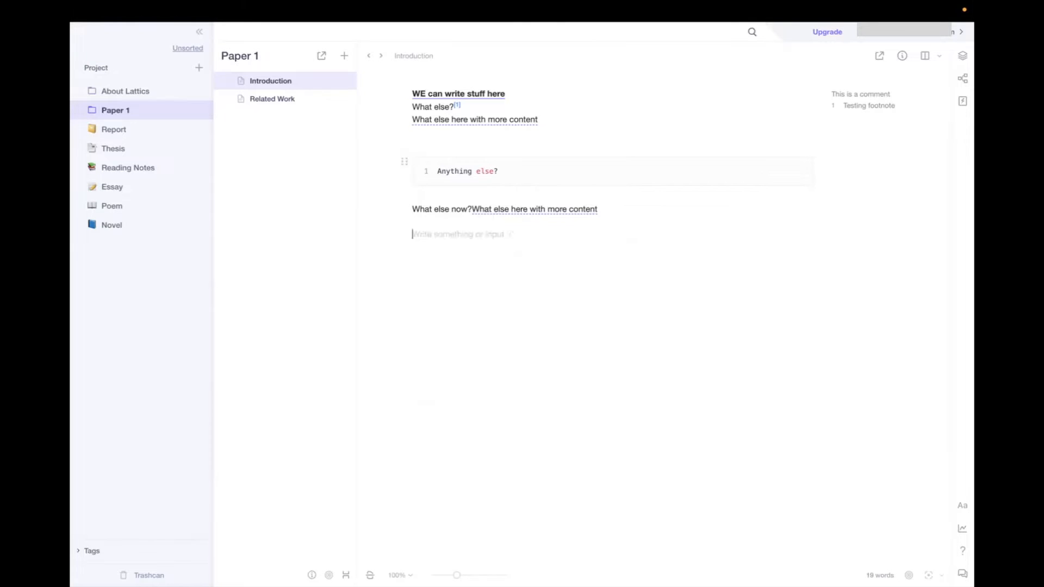
key(BackSpace)
right_click(445, 210)
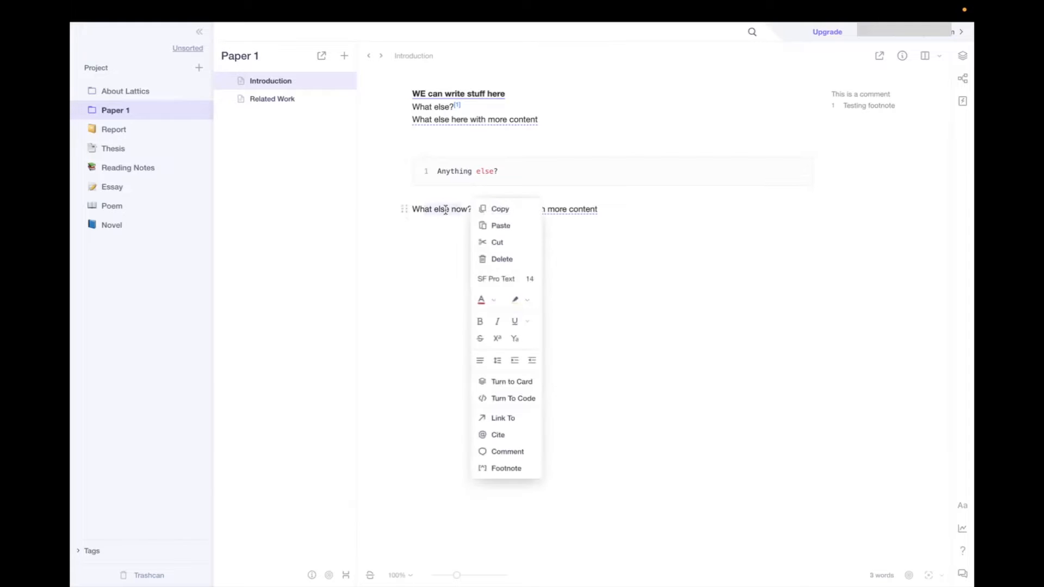
click(501, 420)
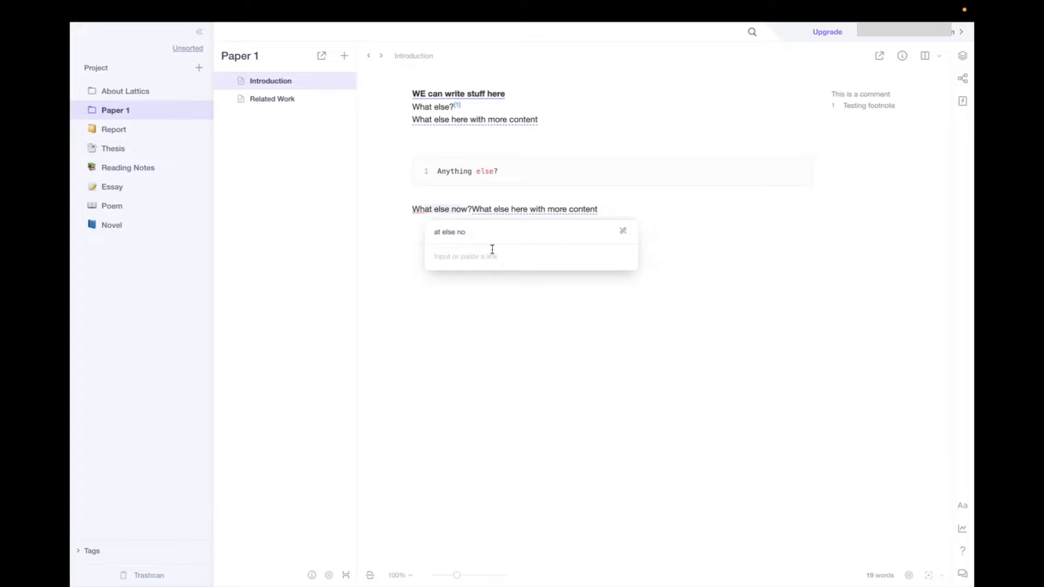
text(What)
key(BackSpace)
key(BackSpace)
key(BackSpace)
key(BackSpace)
text(h)
key(BackSpace)
text(http://prolificacademic.co.uk)
key(Return)
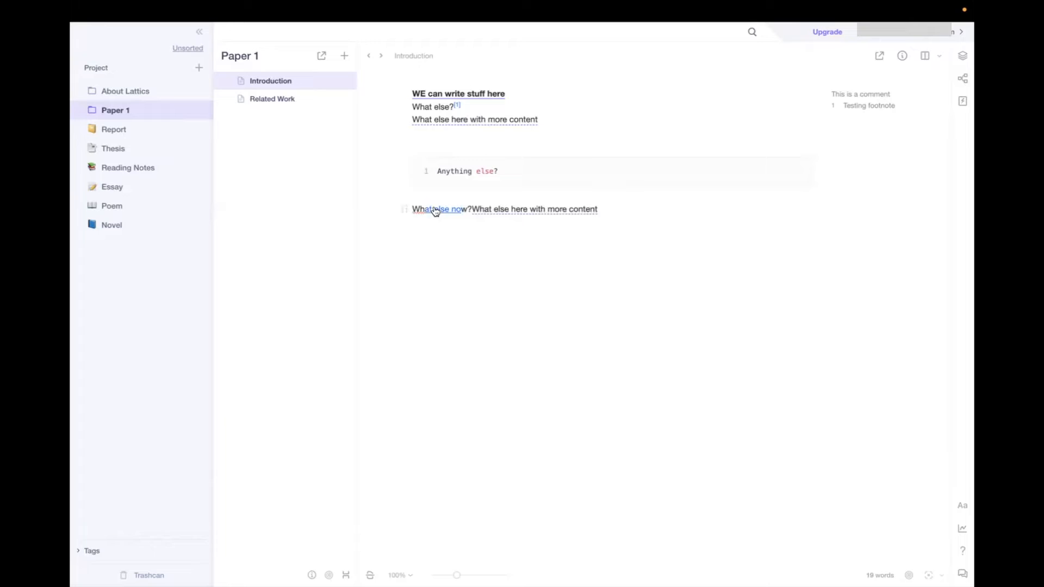
click(443, 210)
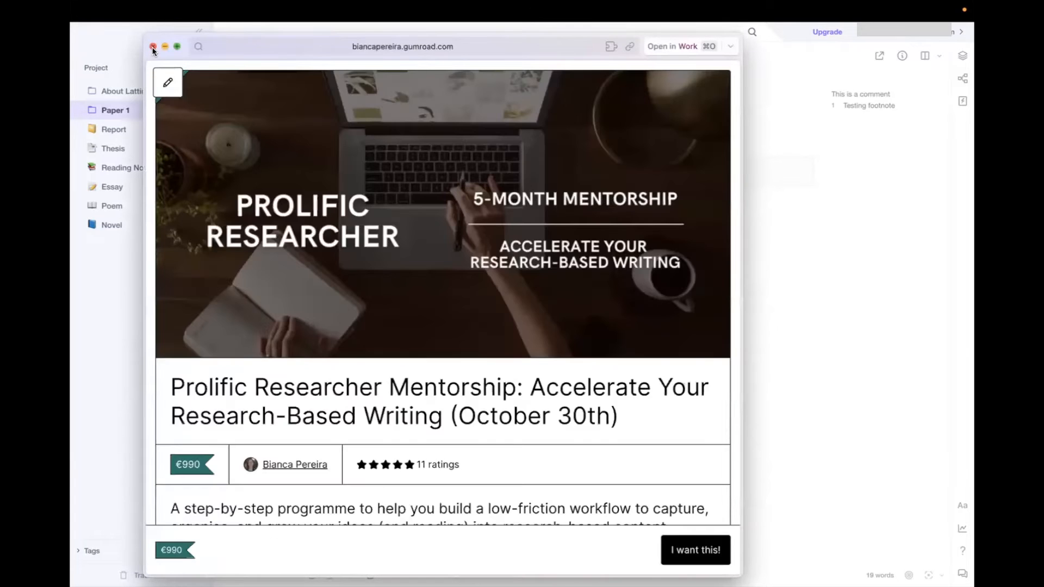
click(153, 47)
Start a math equation on a new line below the linked text and enter X with the subscript b^a.
click(456, 276)
key(Return)
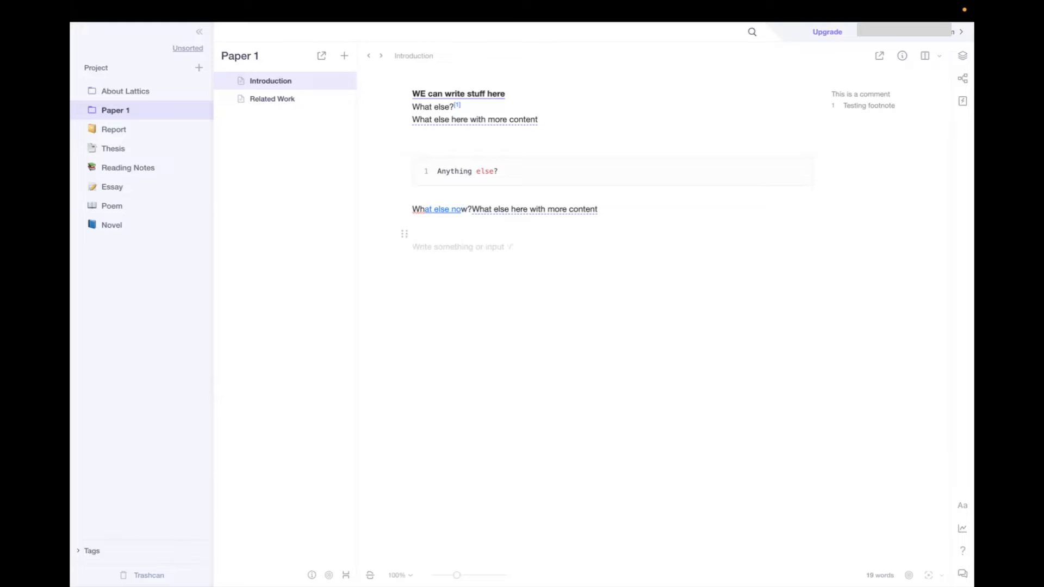
text(/)
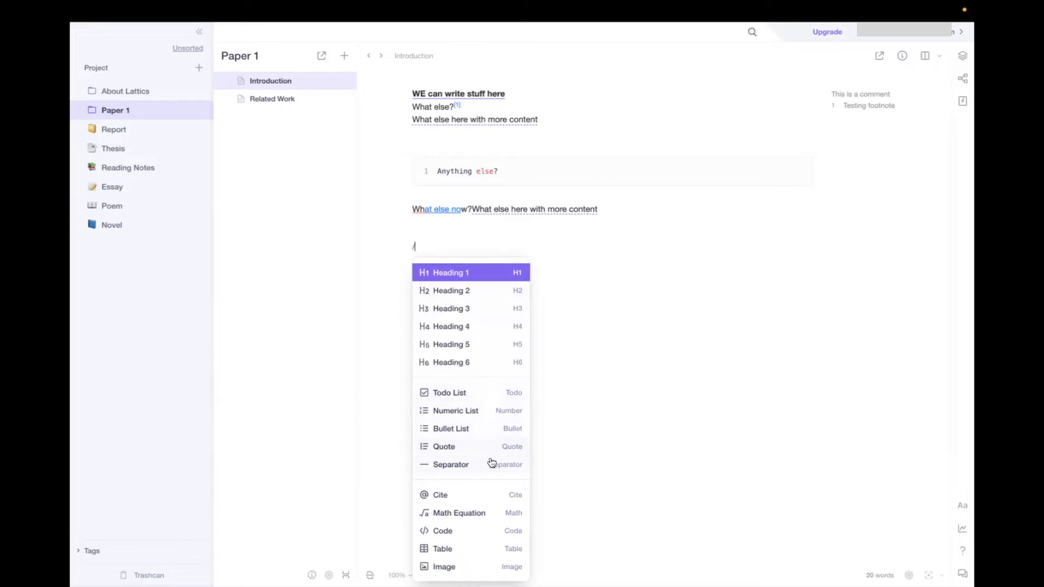
click(490, 516)
click(511, 343)
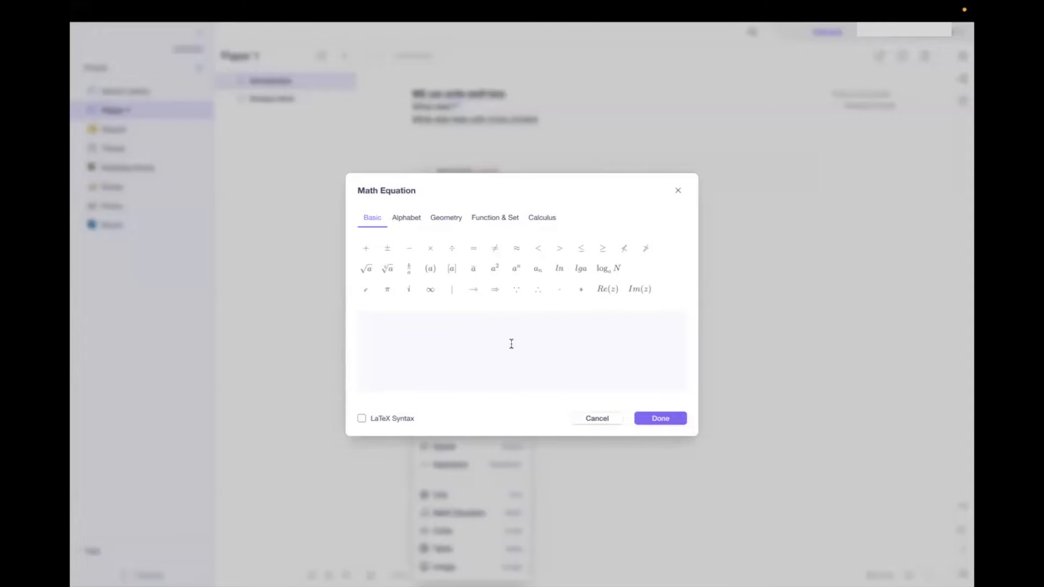
text(x)
text({)
text(a})
text(^)
text(b)
text(X)
text(_b)
text(^b)
key(BackSpace)
text(a)
View the equation in LaTeX syntax, return to the rendered form and insert it into the article.
click(361, 419)
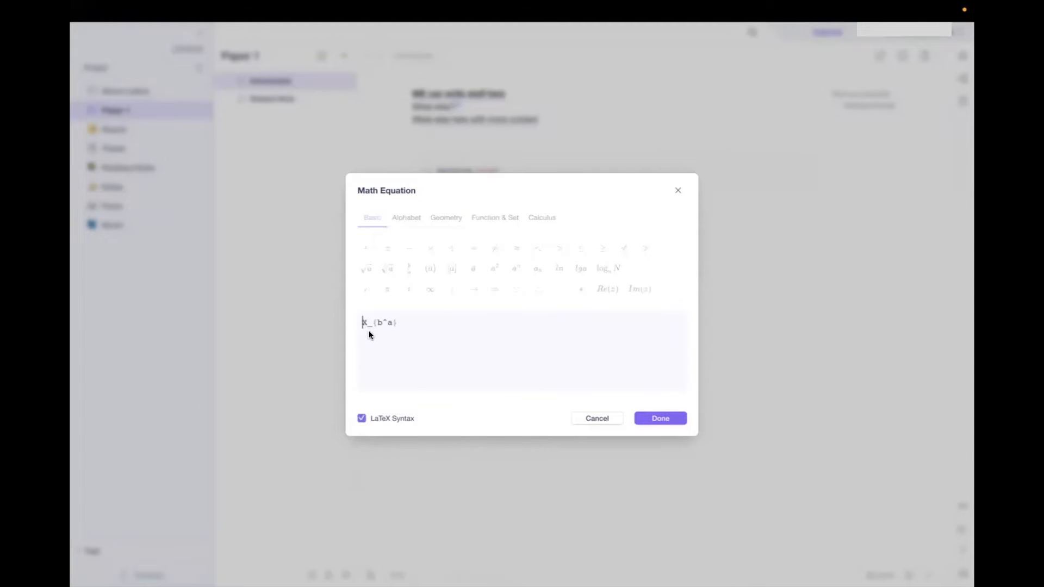
click(382, 322)
drag(413, 326, 354, 326)
click(362, 418)
drag(418, 354, 357, 325)
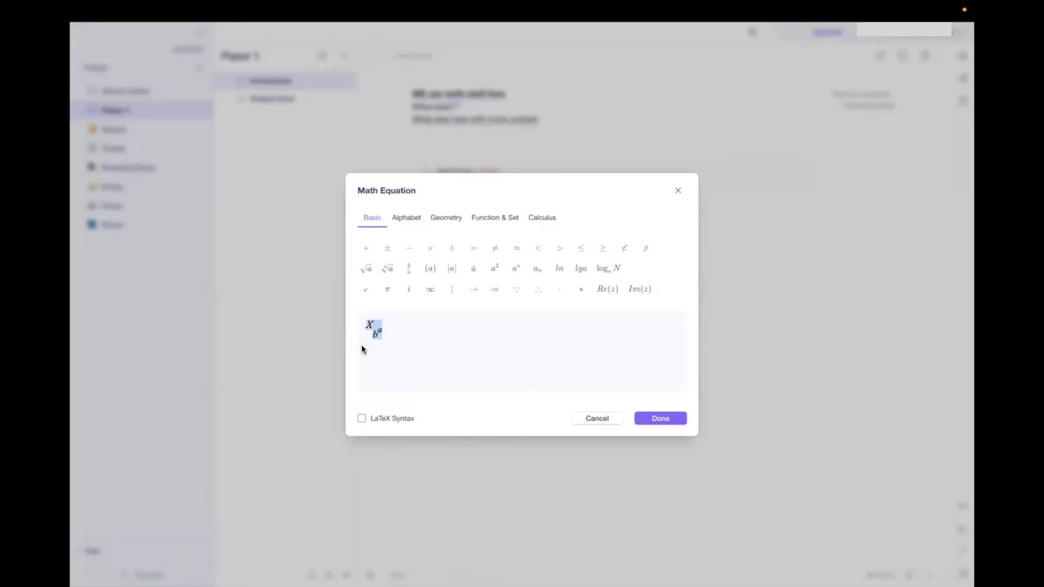
click(563, 348)
click(660, 418)
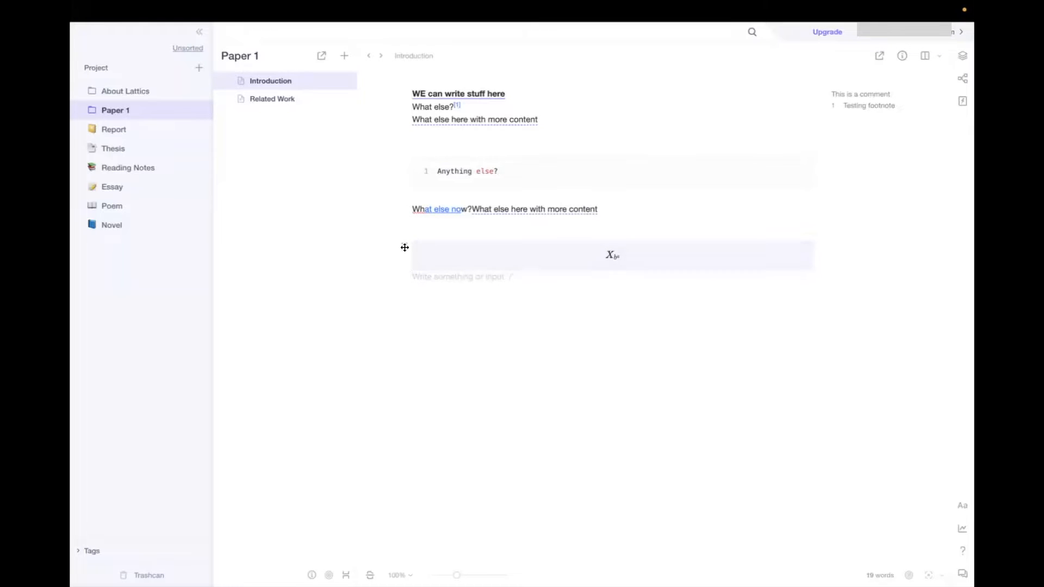
Move the equation block directly below the bold sentence "WE can write stuff here".
drag(404, 246, 403, 138)
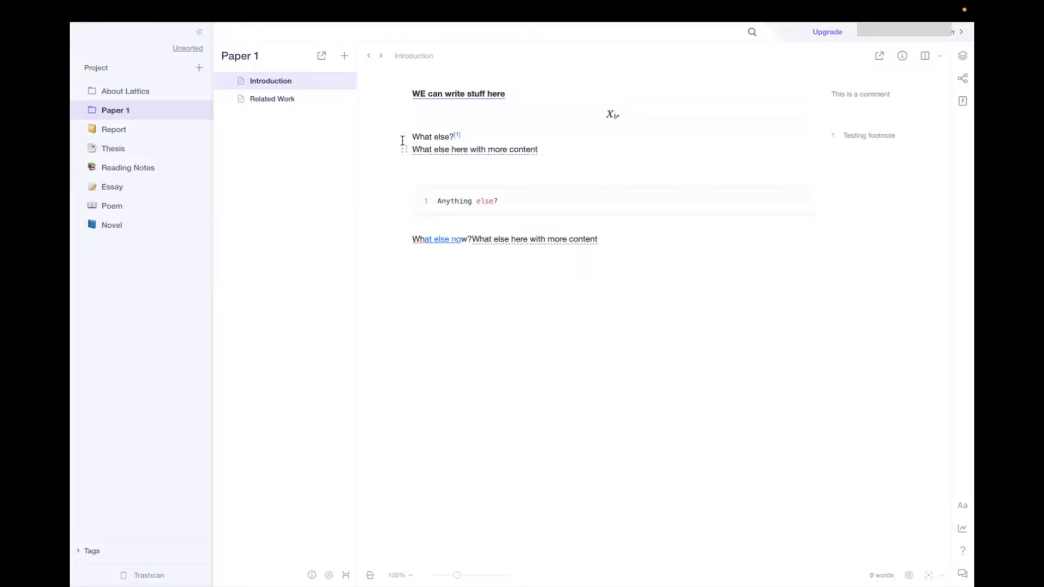
drag(403, 135, 404, 165)
Insert a table with three rows and three columns below the "What else now?" line.
click(431, 275)
text(/)
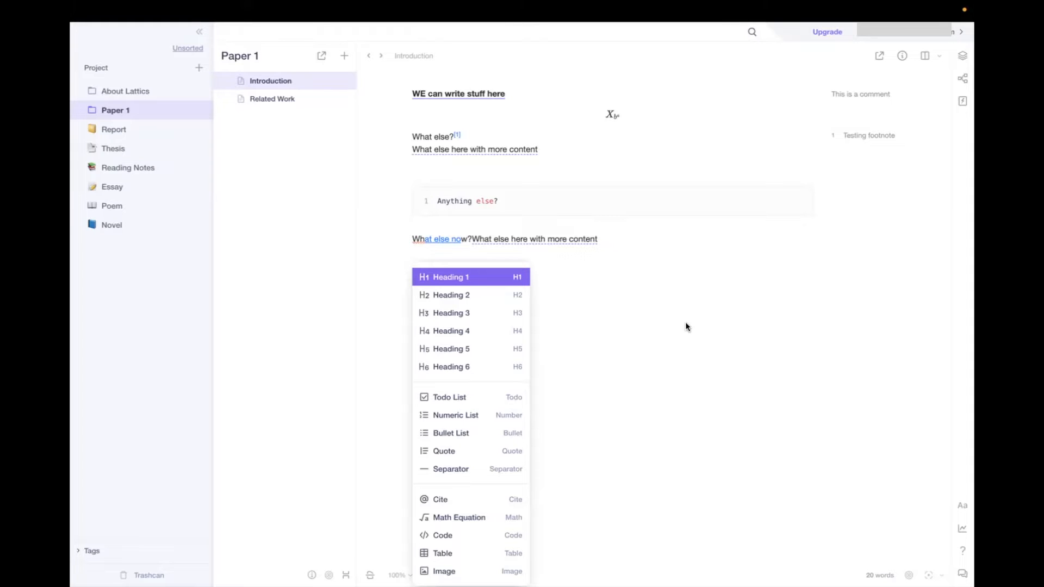
click(478, 556)
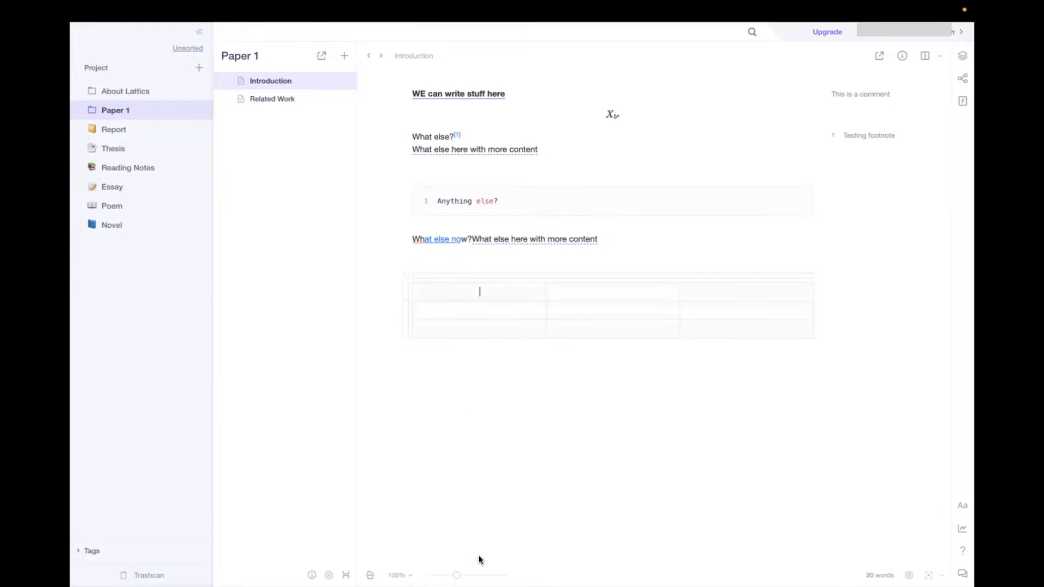
Fill the table with the headers A, B and C and the cells Cell 1, 2, 3, 4, 5 and 6.
text(A )
text(B )
text(C)
click(453, 310)
text(Cell)
key(BackSpace)
key(BackSpace)
text(ll 1)
key(Tab)
text(2)
click(503, 441)
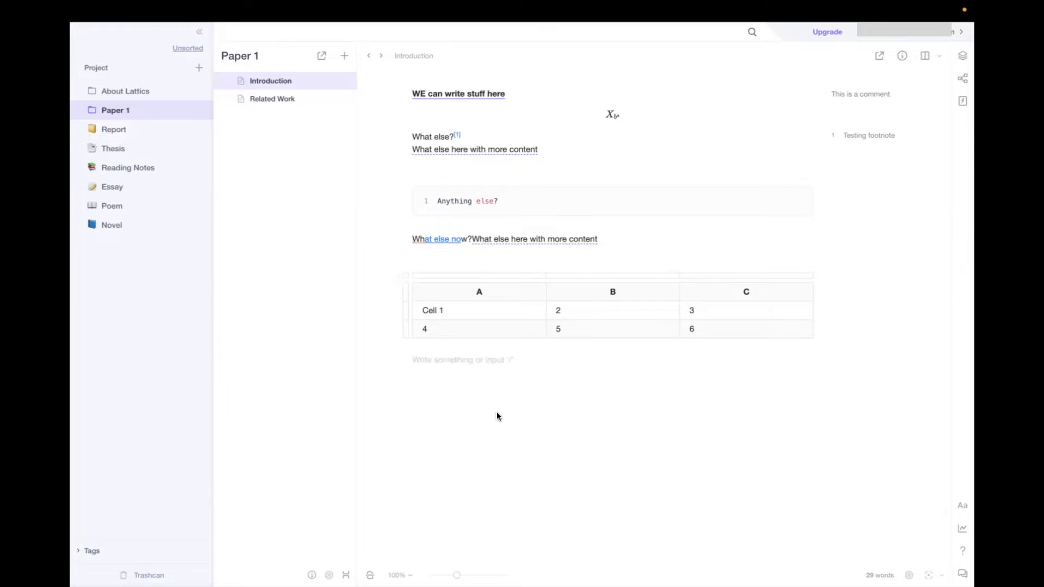
Insert the 451 KB JPEG picture from the Documents folder as an image below the table.
mouse_move(277, 6)
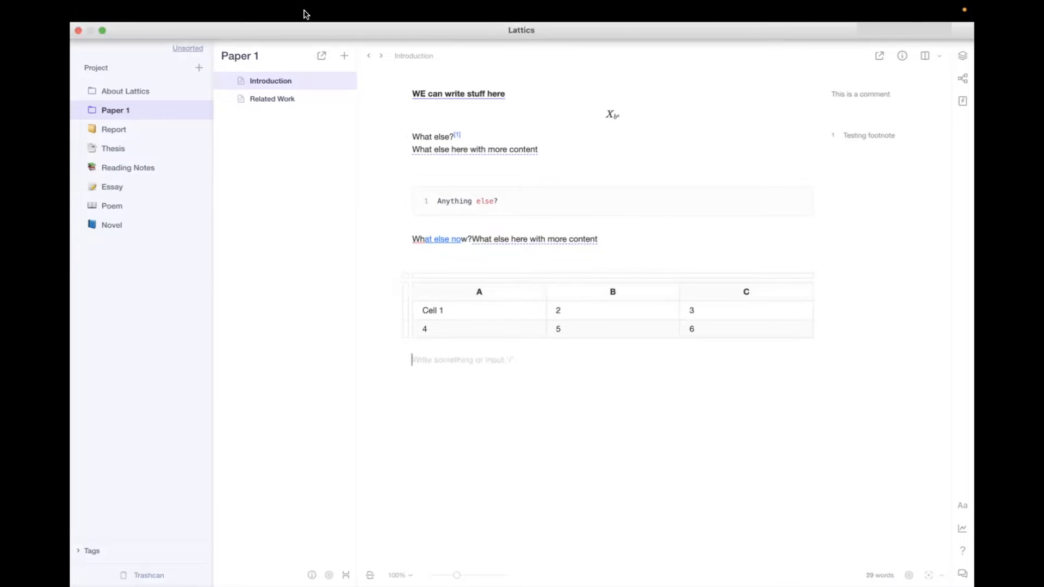
click(456, 395)
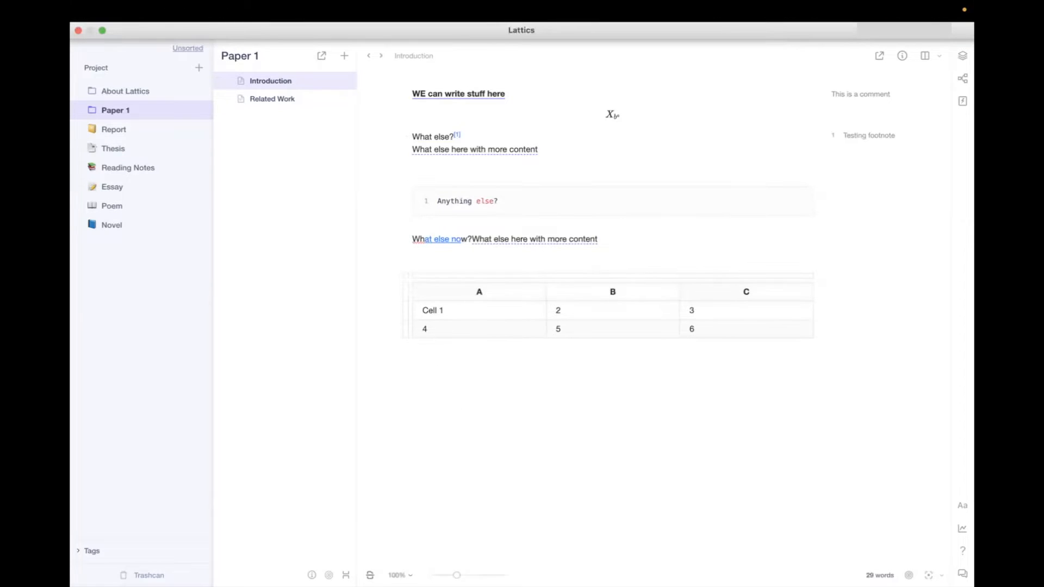
click(475, 372)
text(/)
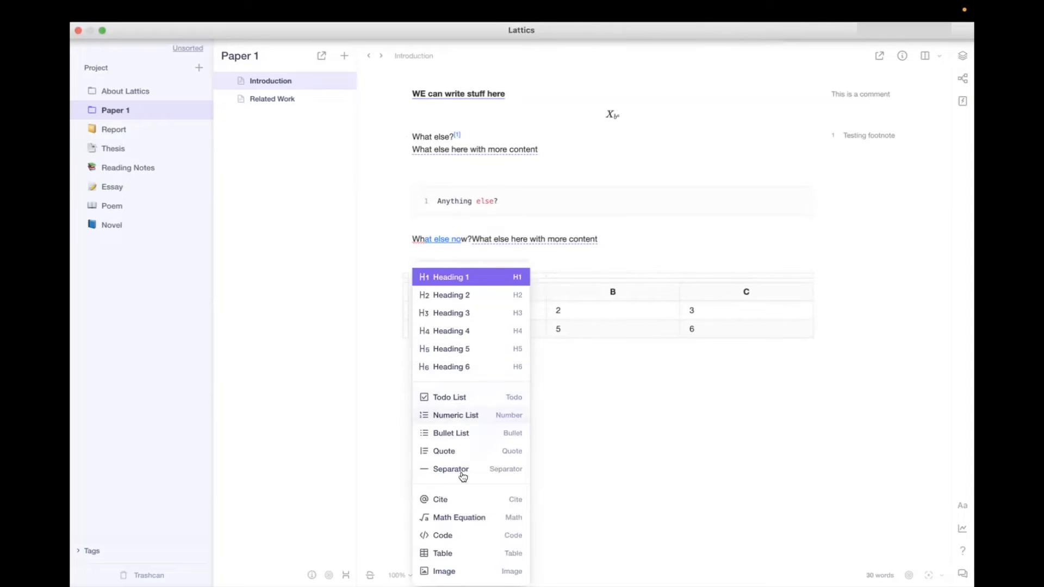
click(458, 571)
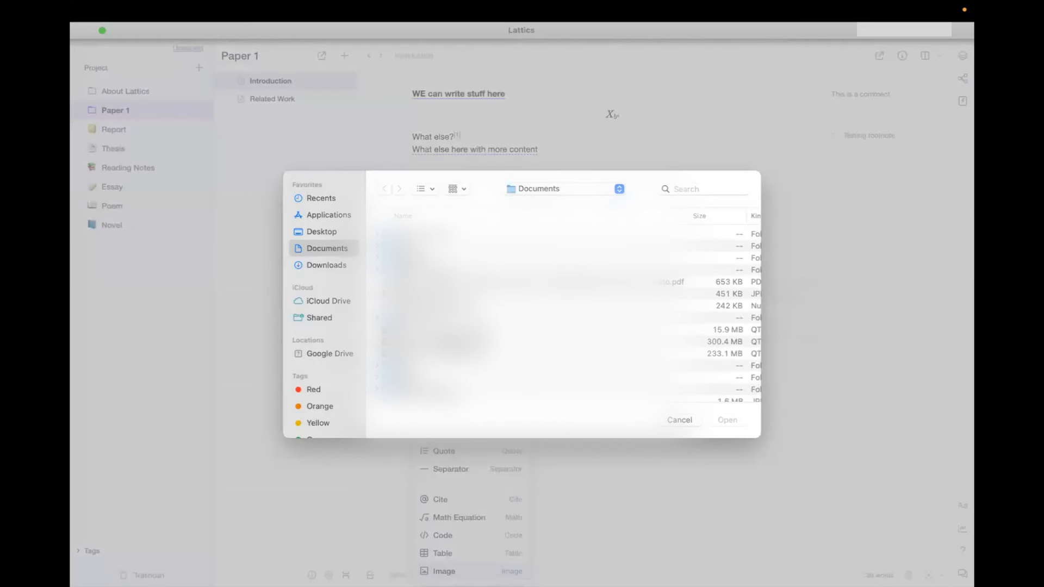
click(464, 295)
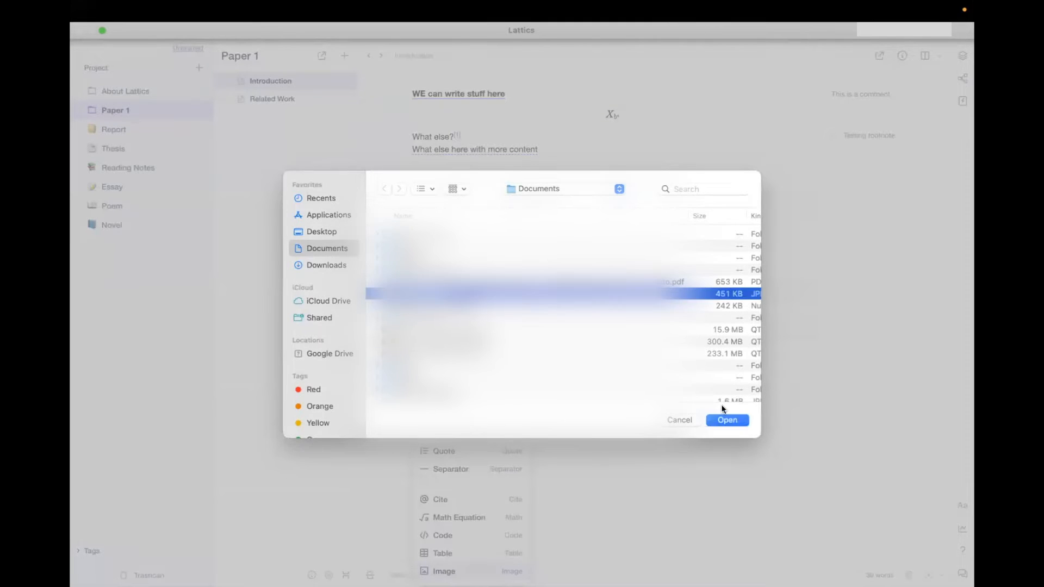
click(728, 420)
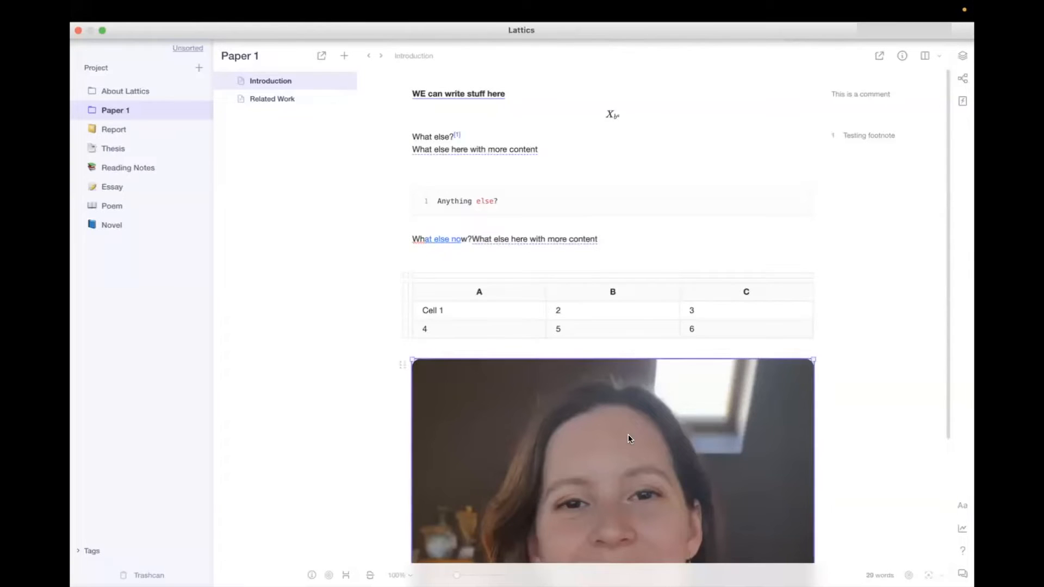
scroll(628, 435, down, 4)
scroll(628, 435, up, 5)
Enter "/" on the empty line above the table and look over the available block types.
click(528, 263)
text(/)
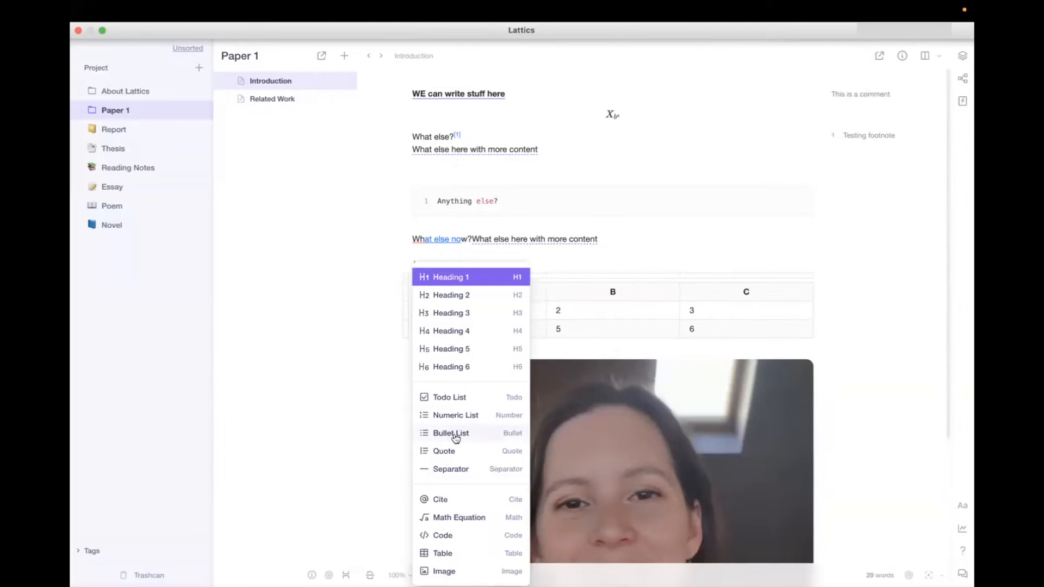
click(534, 248)
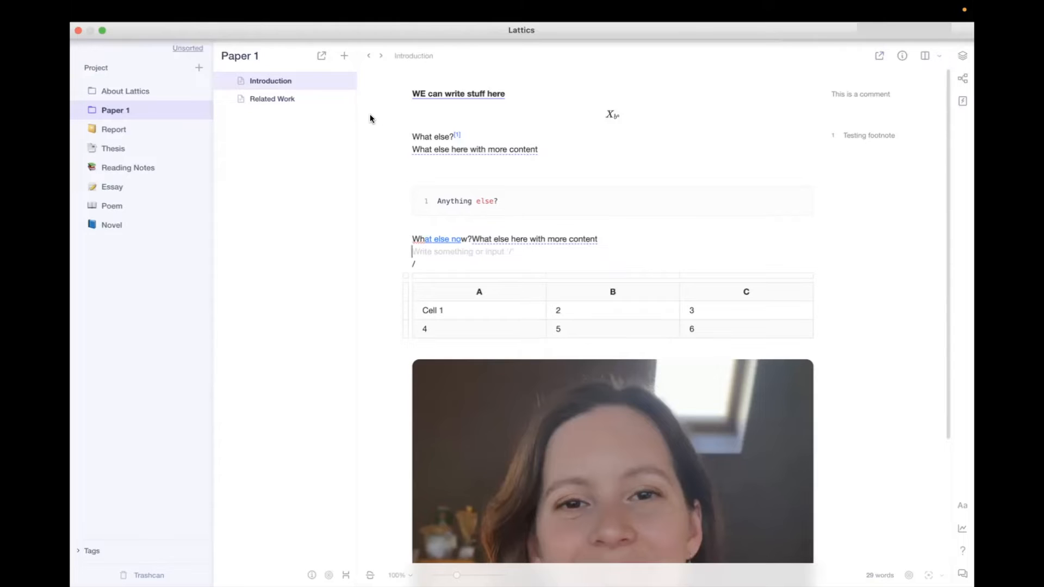
Start a PDF export of the Introduction article and include its footnotes.
click(881, 58)
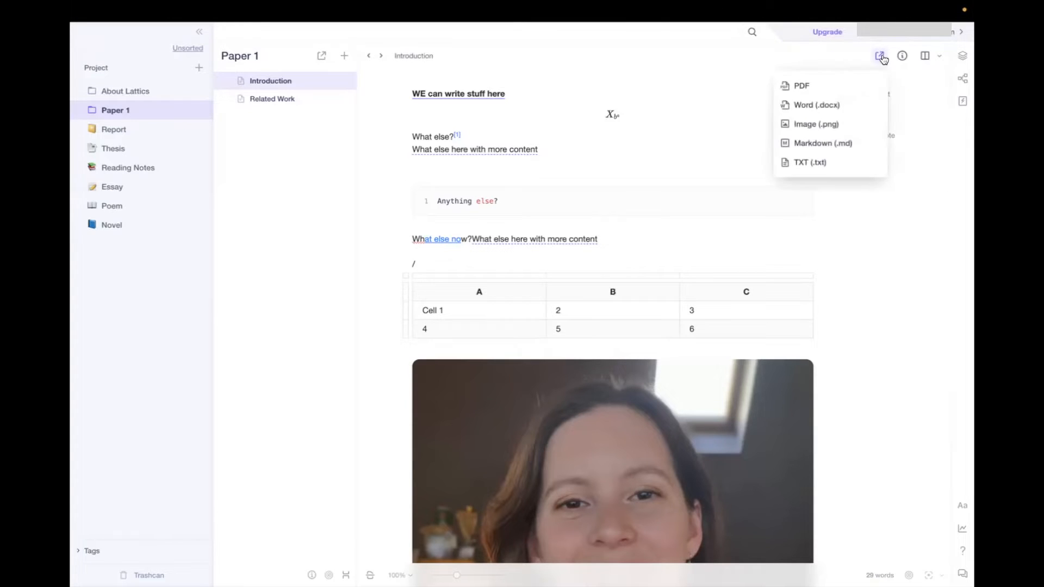
click(831, 86)
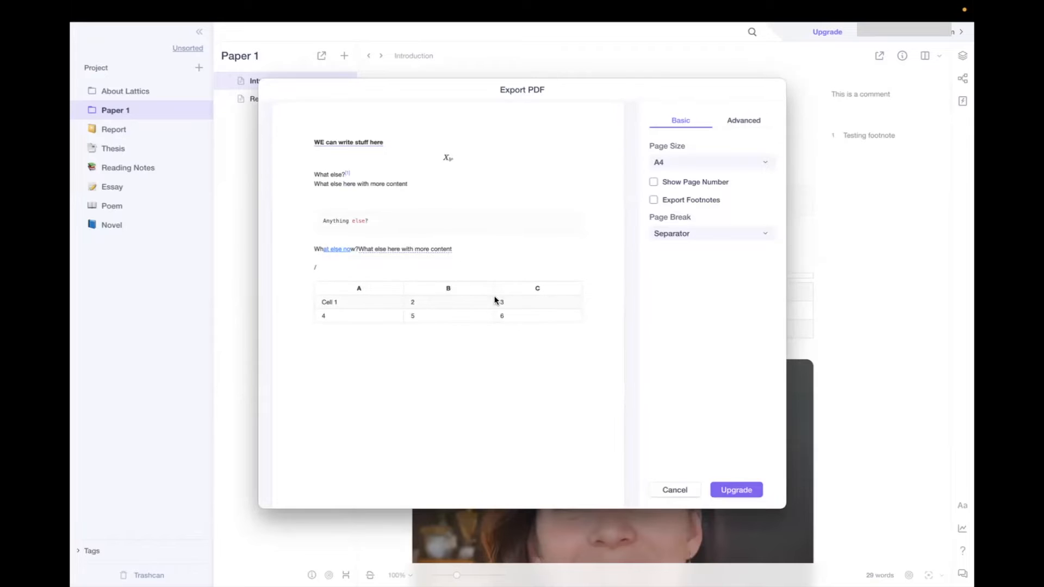
scroll(536, 318, down, 3)
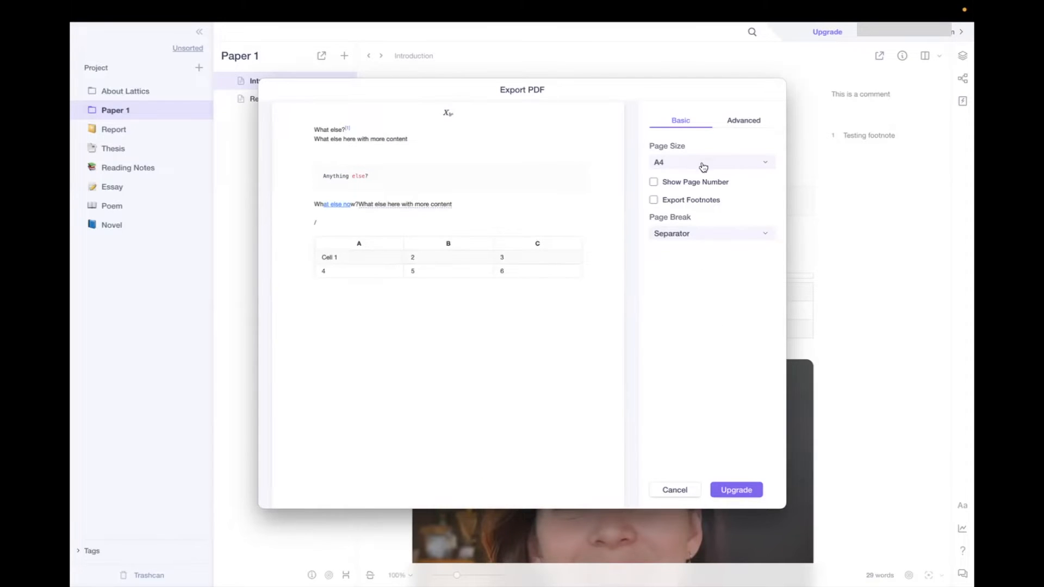
click(654, 200)
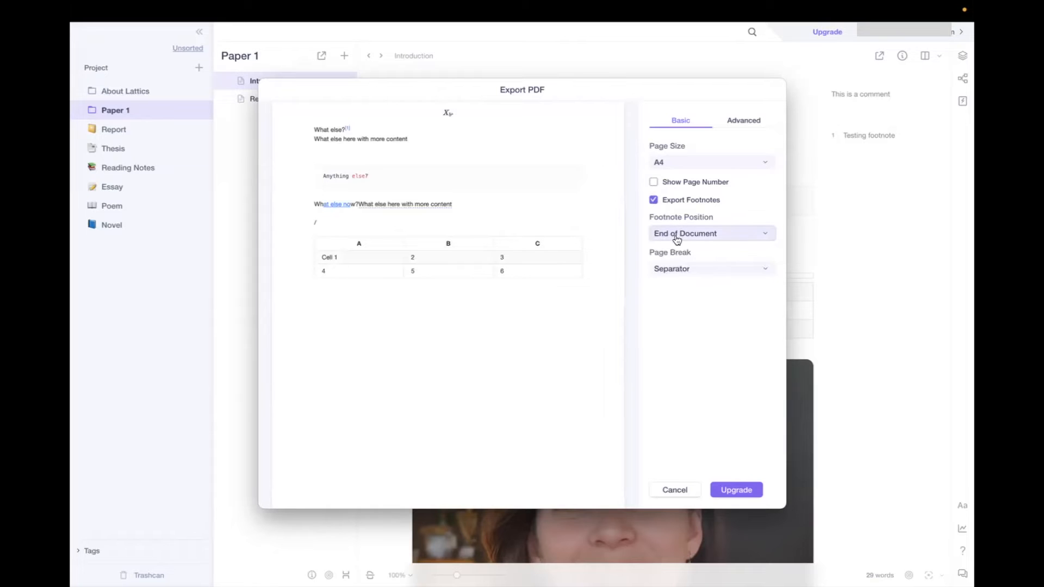
Try the Article page break, return it to Separator, and show page numbers in the PDF preview.
click(678, 269)
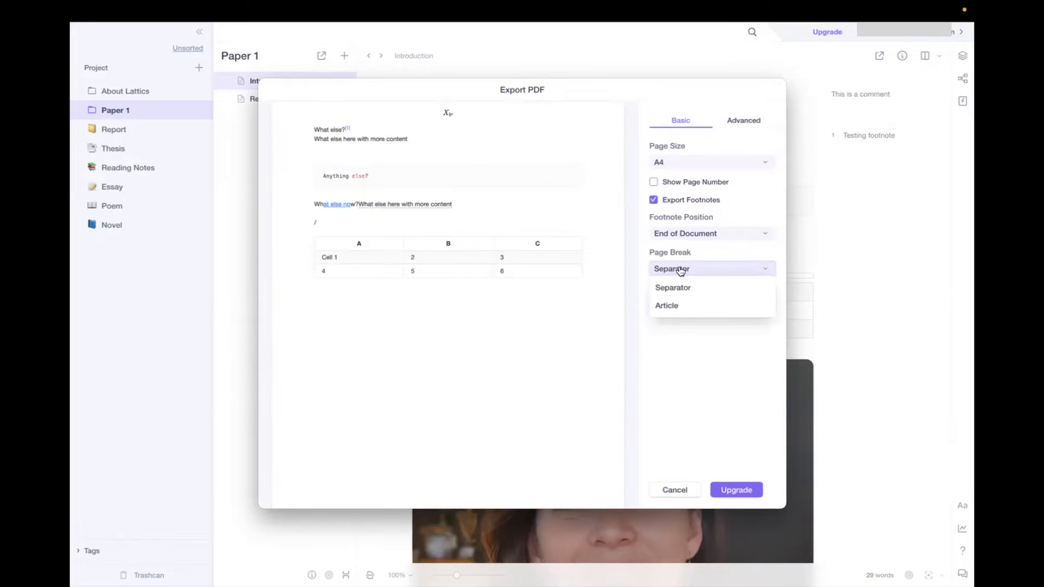
click(683, 307)
click(681, 270)
click(683, 295)
click(653, 182)
scroll(582, 234, down, 10)
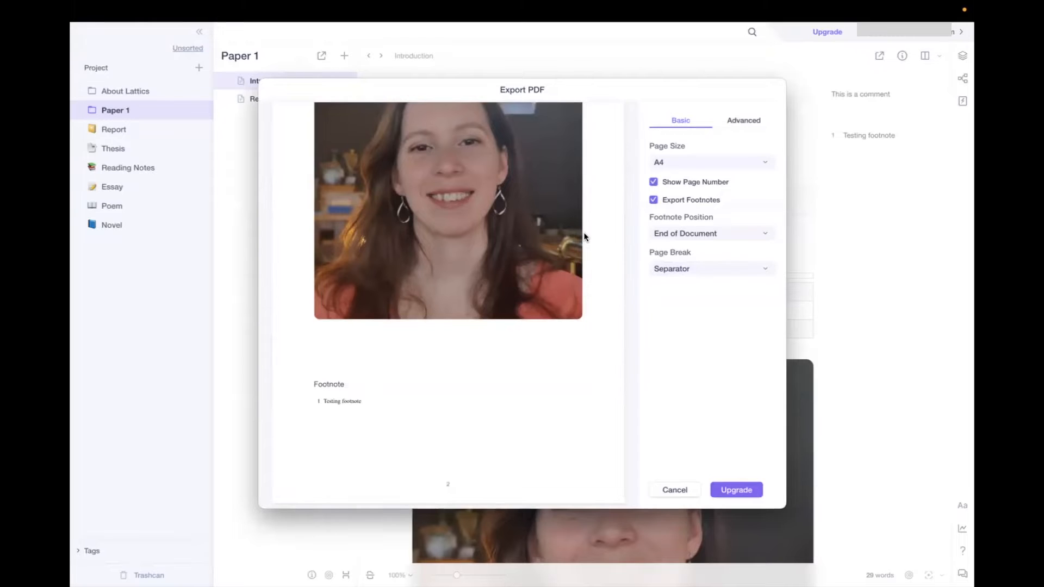
scroll(585, 237, up, 10)
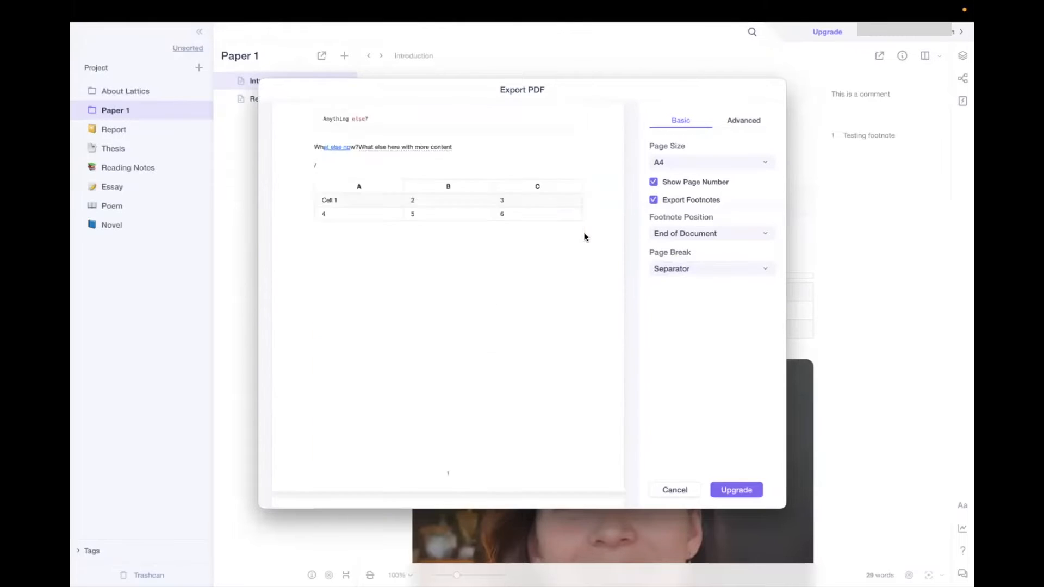
Enable the header and footer in the advanced PDF export settings and look at the header logo option.
click(737, 123)
click(653, 162)
click(667, 188)
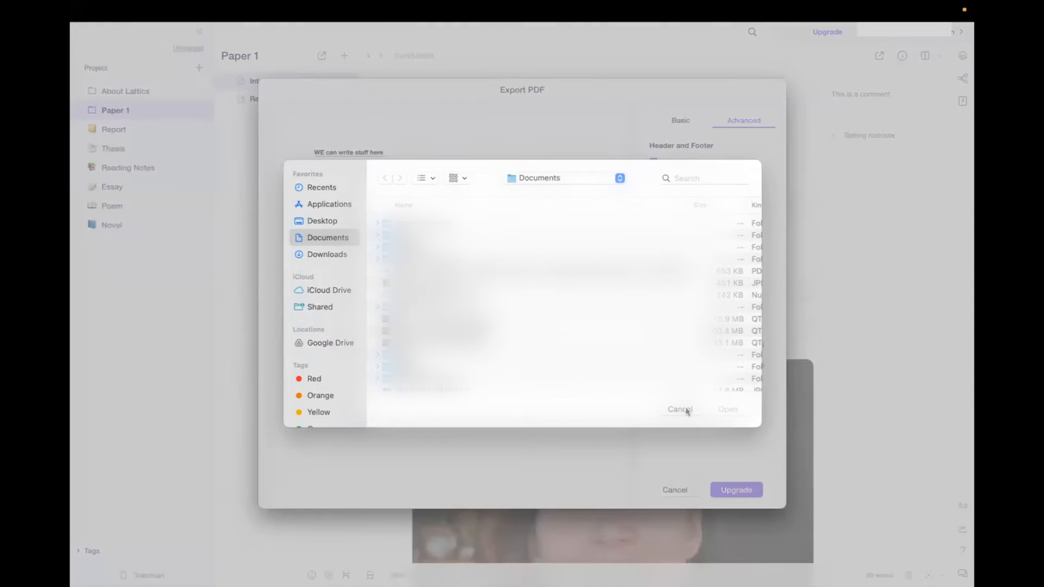
click(680, 410)
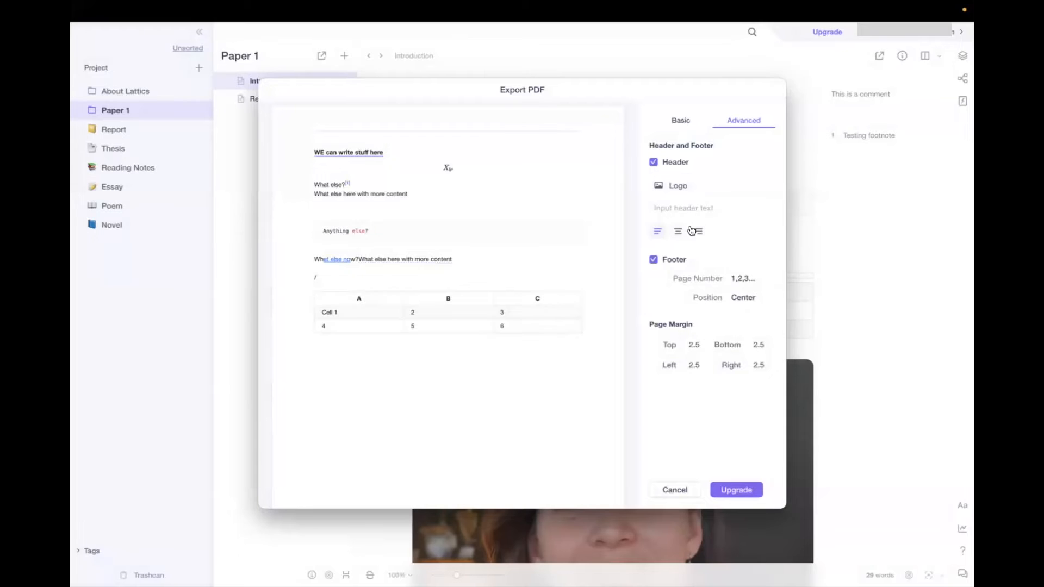
click(653, 259)
Review the Lattics Pro features and subscription plans, and leave the PDF export without exporting.
click(759, 490)
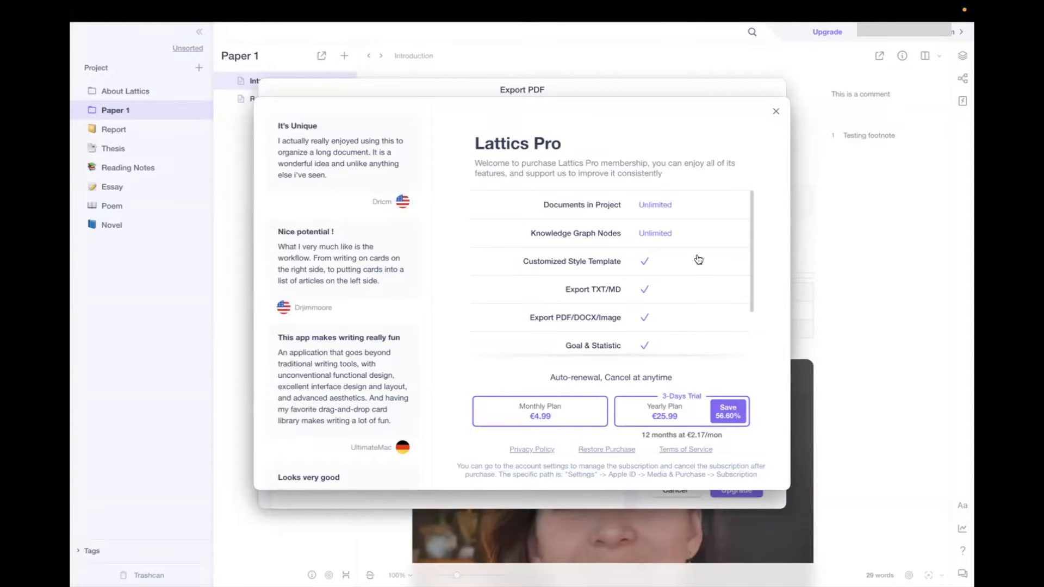
scroll(697, 259, down, 2)
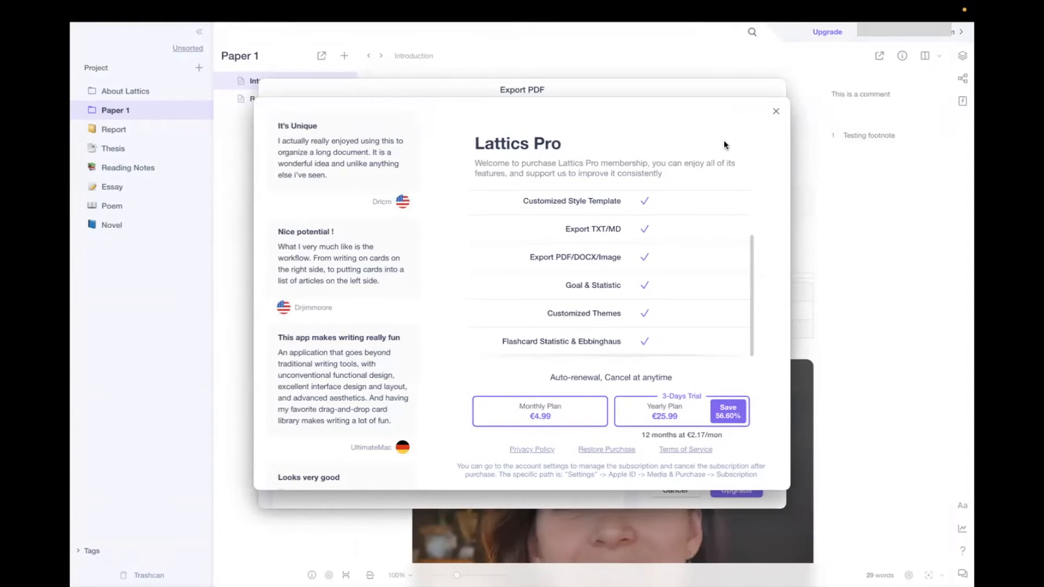
click(776, 112)
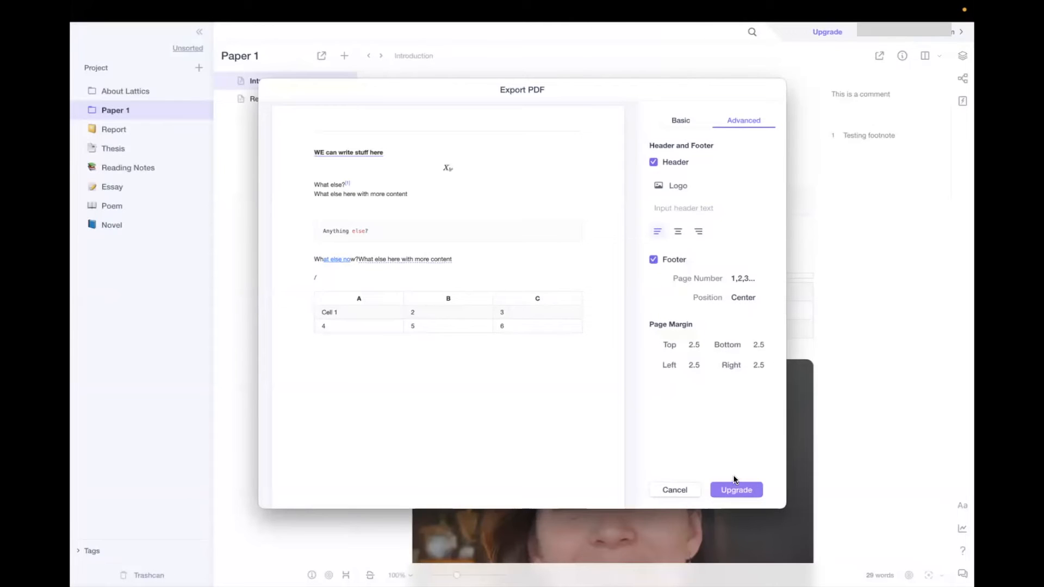
click(675, 491)
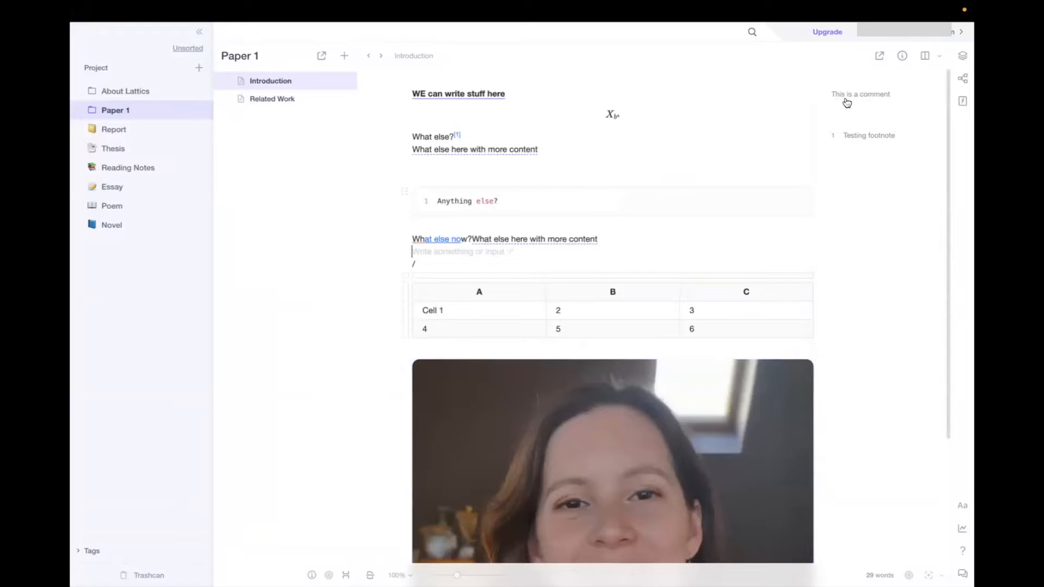
Export the Introduction article as TXT to Downloads as Introduction.zip, replacing the existing file.
click(879, 56)
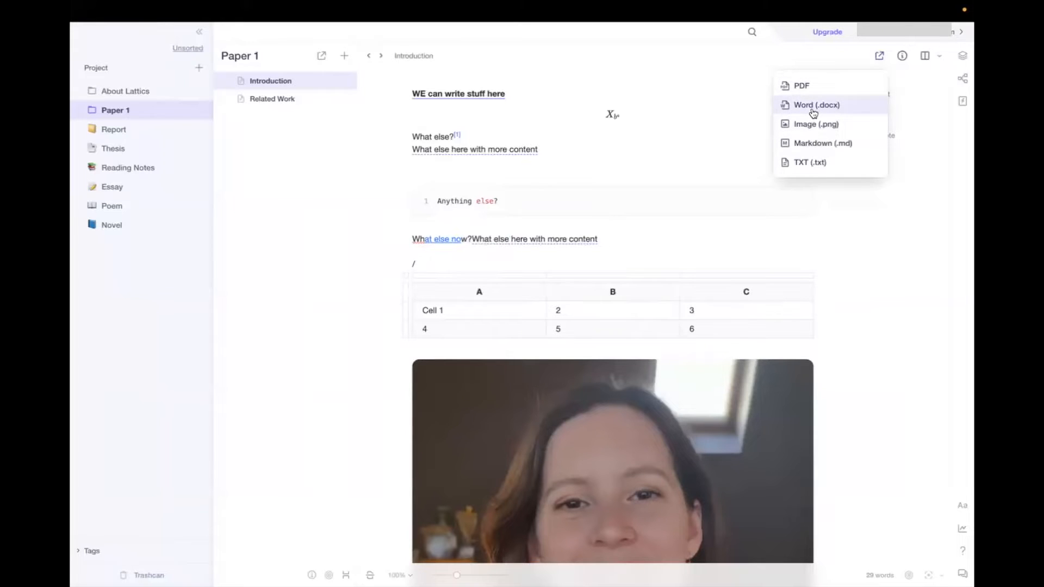
click(816, 163)
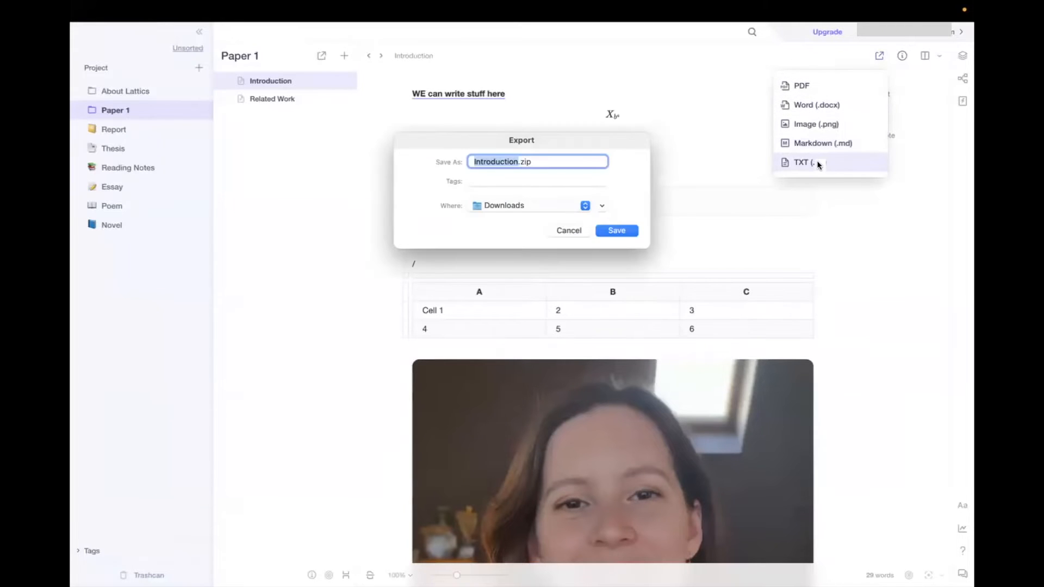
click(628, 230)
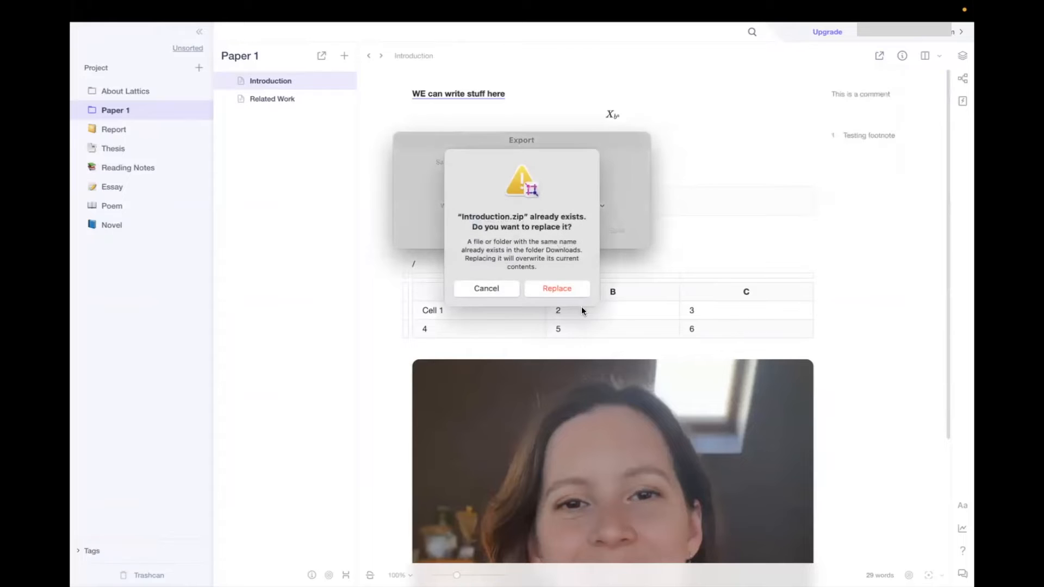
click(557, 289)
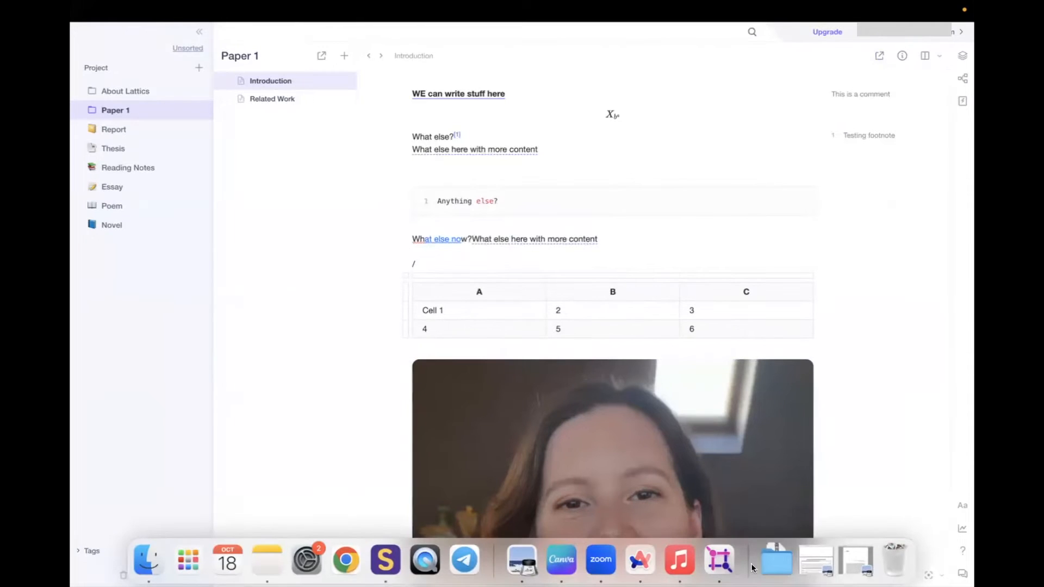
Extract Introduction.zip in Downloads, open Introduction.txt from the Introduction 2 folder to check the export, and return to Lattics.
click(776, 566)
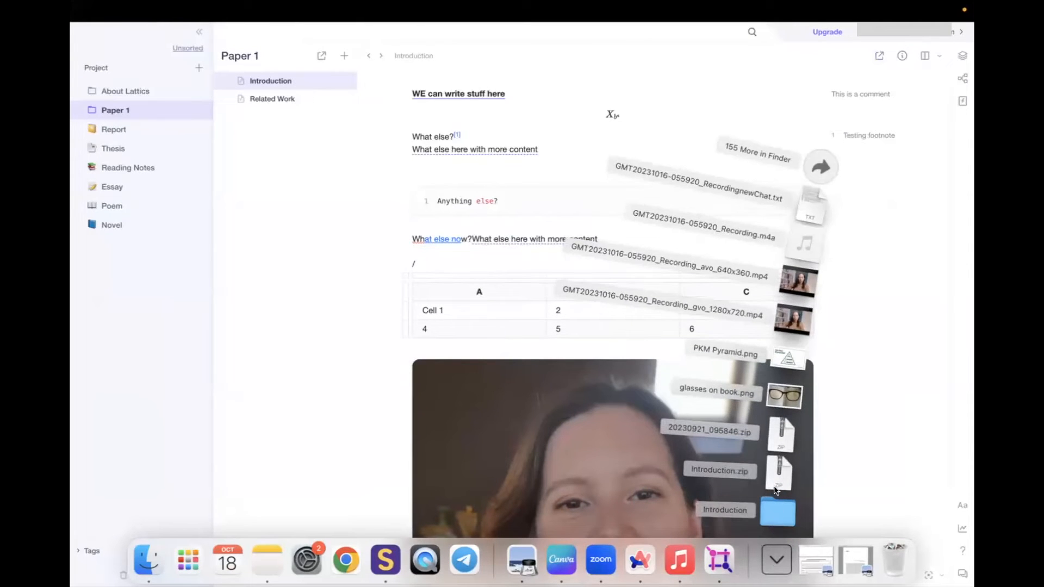
click(778, 490)
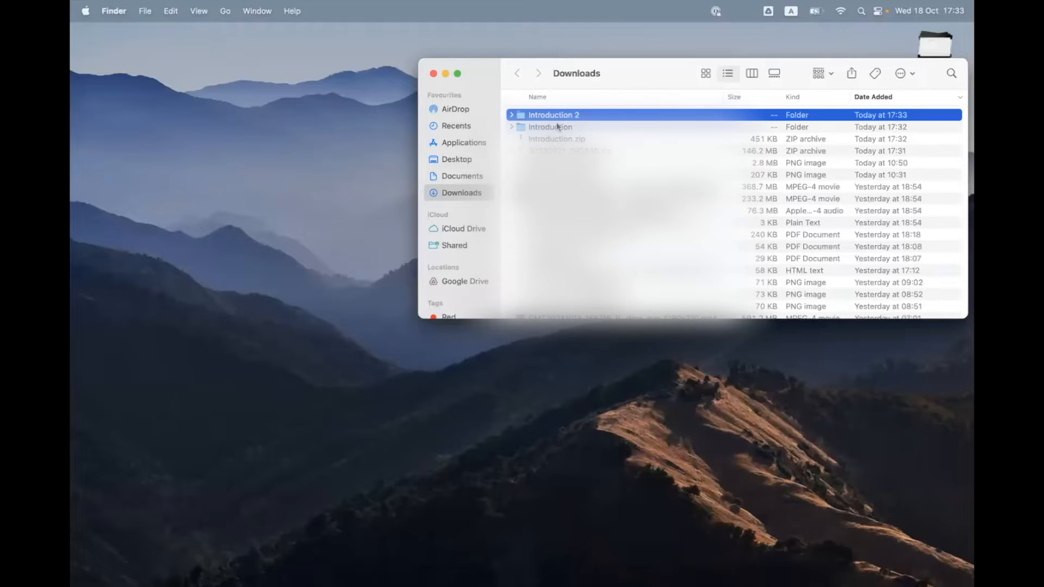
click(512, 115)
double_click(532, 125)
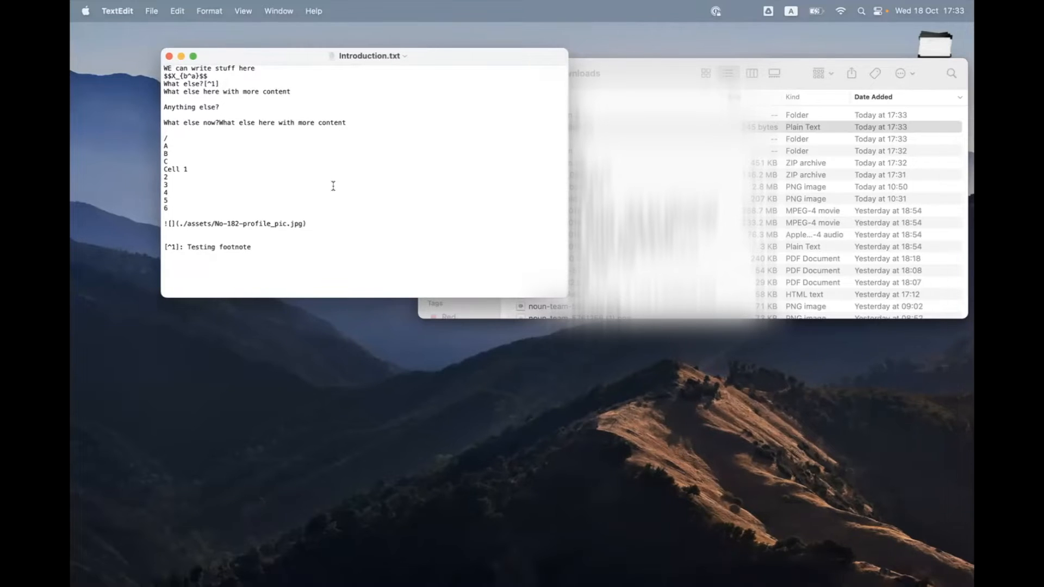
key(ctrl+Right)
key(ctrl+Left)
key(ctrl+Right)
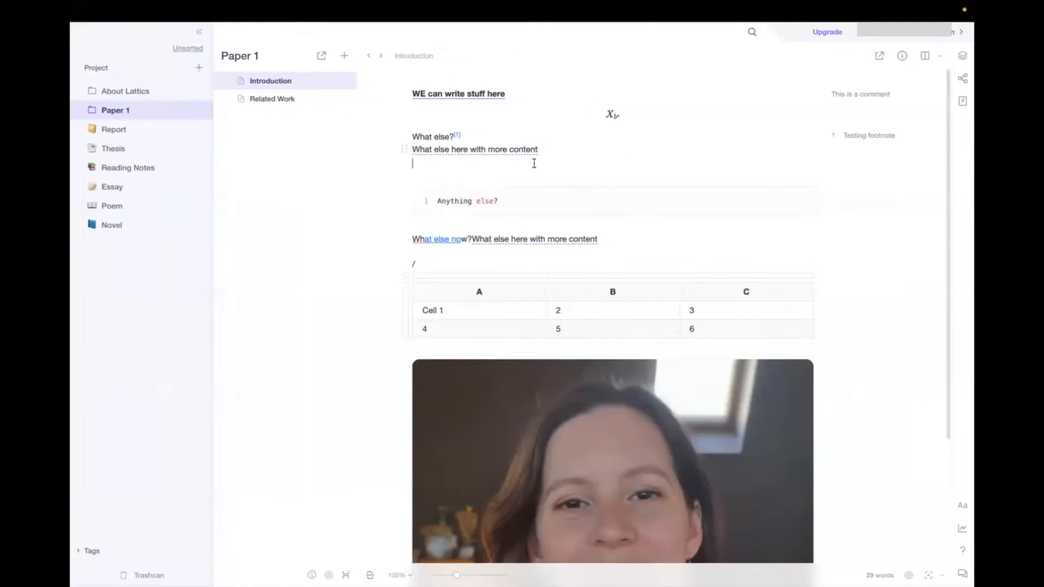
Examine the Introduction article's info, including its tags, memo, forward link and content entries.
click(903, 57)
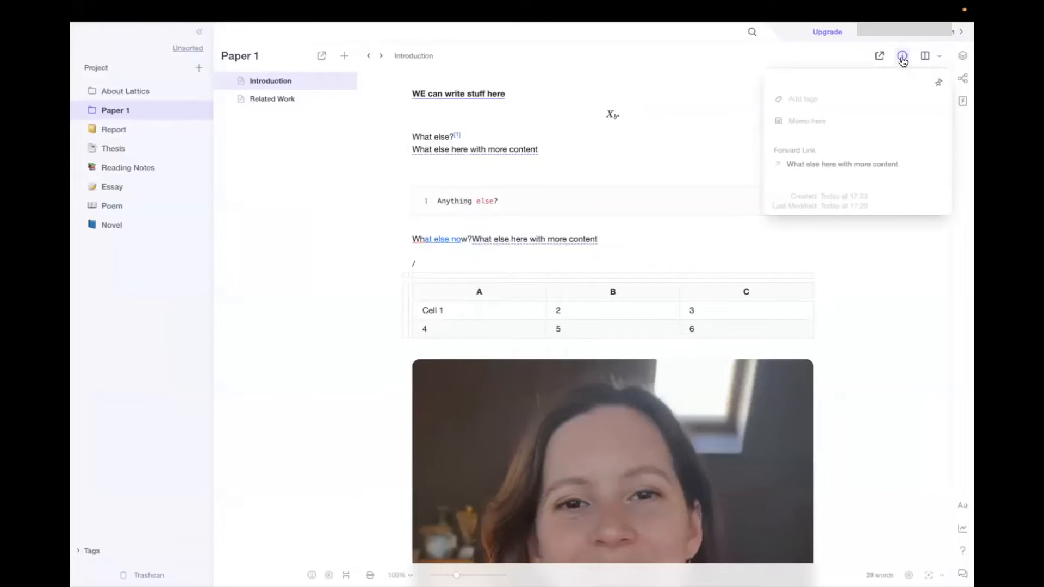
click(824, 99)
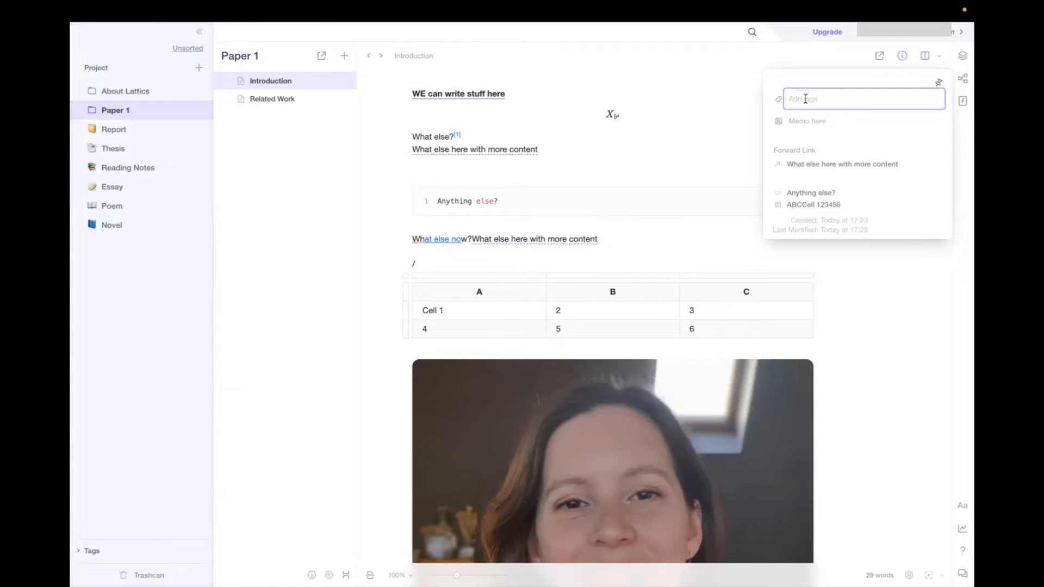
click(833, 125)
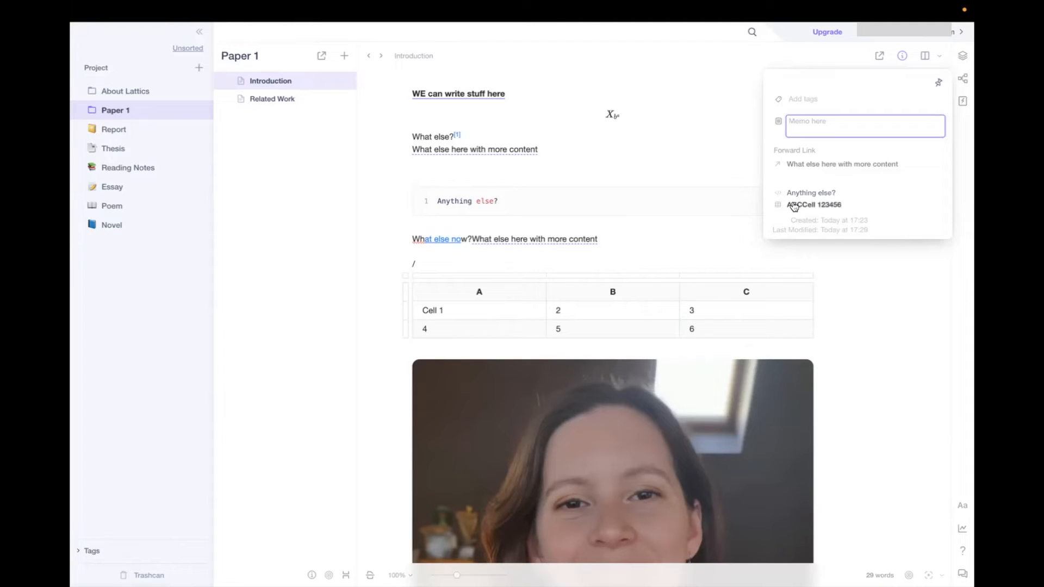
click(820, 207)
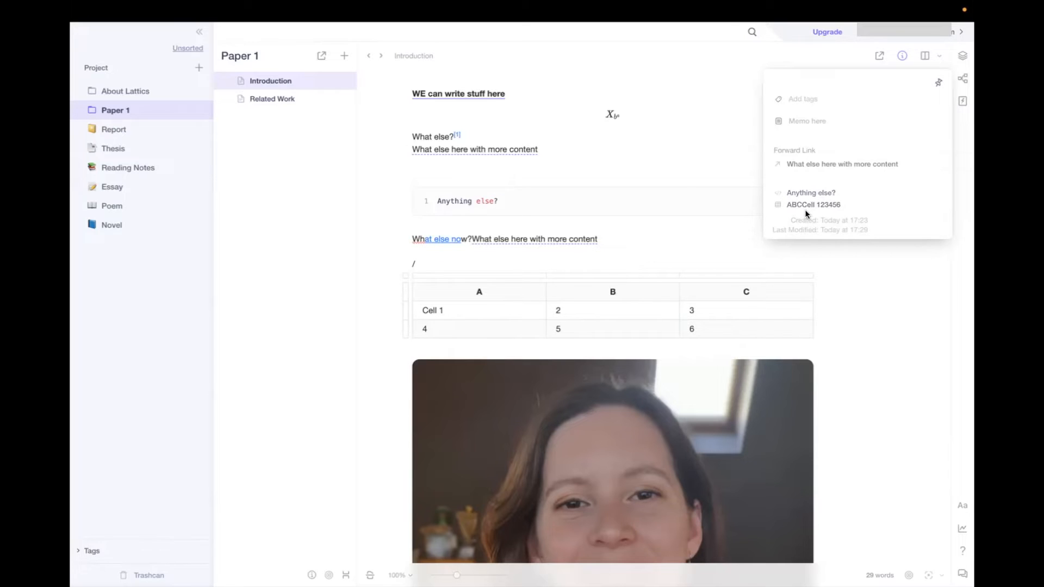
click(899, 58)
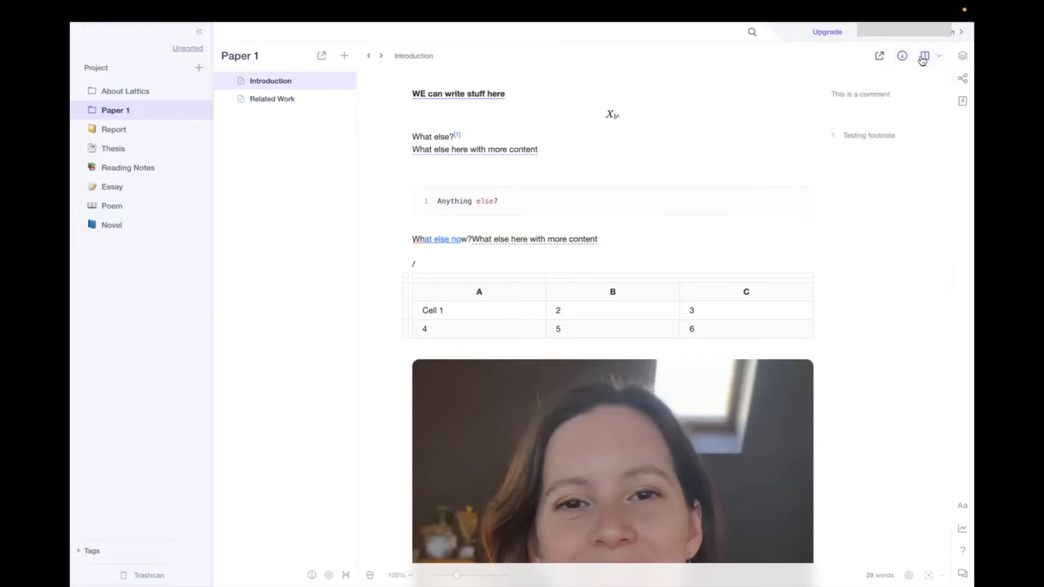
Show the Introduction article in a split view and add the line "Testing" above its table.
click(924, 57)
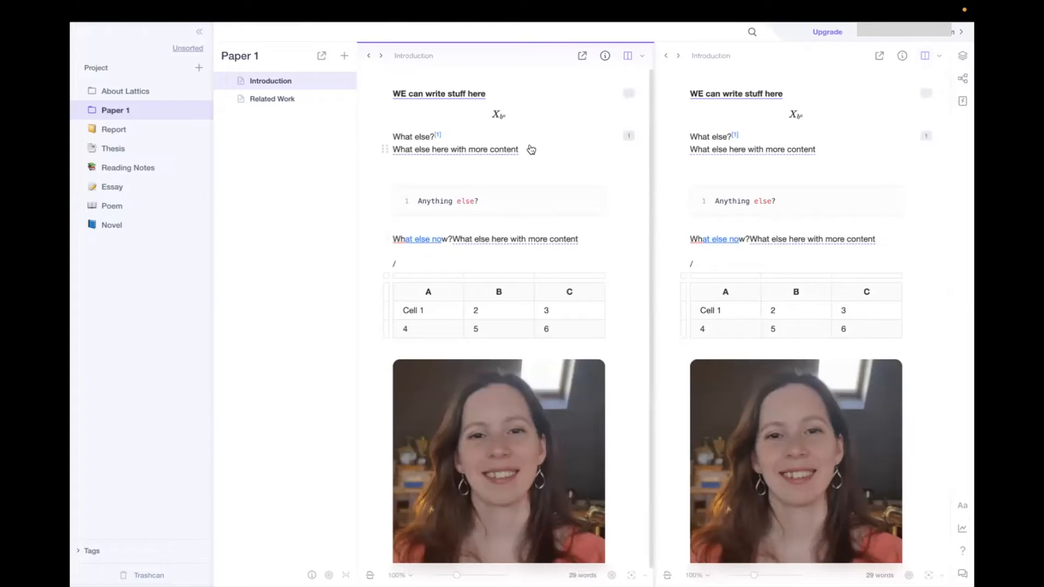
click(584, 259)
key(Return)
text(Testing)
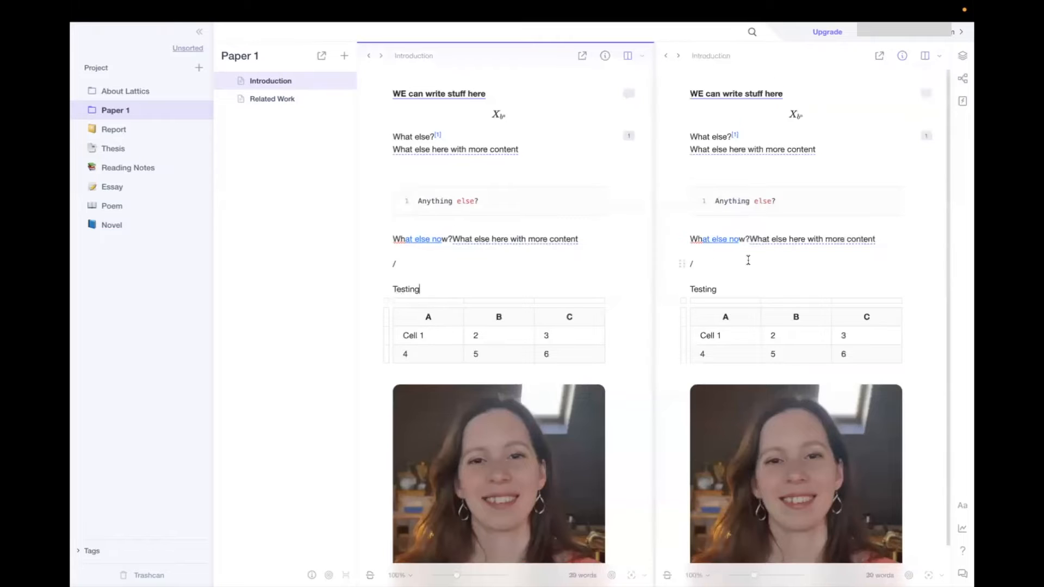
scroll(748, 260, down, 2)
scroll(748, 260, up, 2)
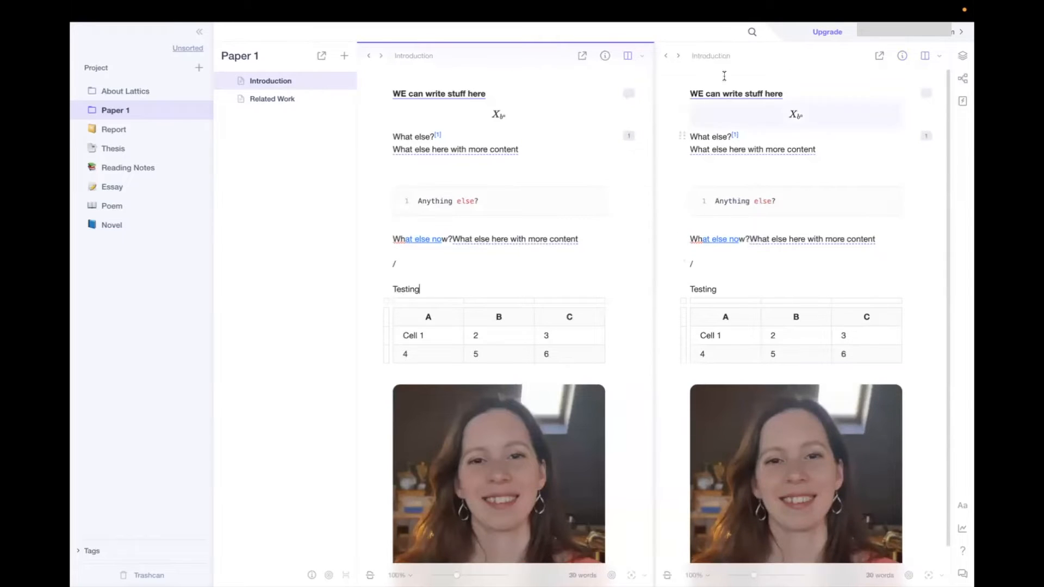
View Related Work side by side with the Introduction article, and return to Introduction in both panes.
click(282, 100)
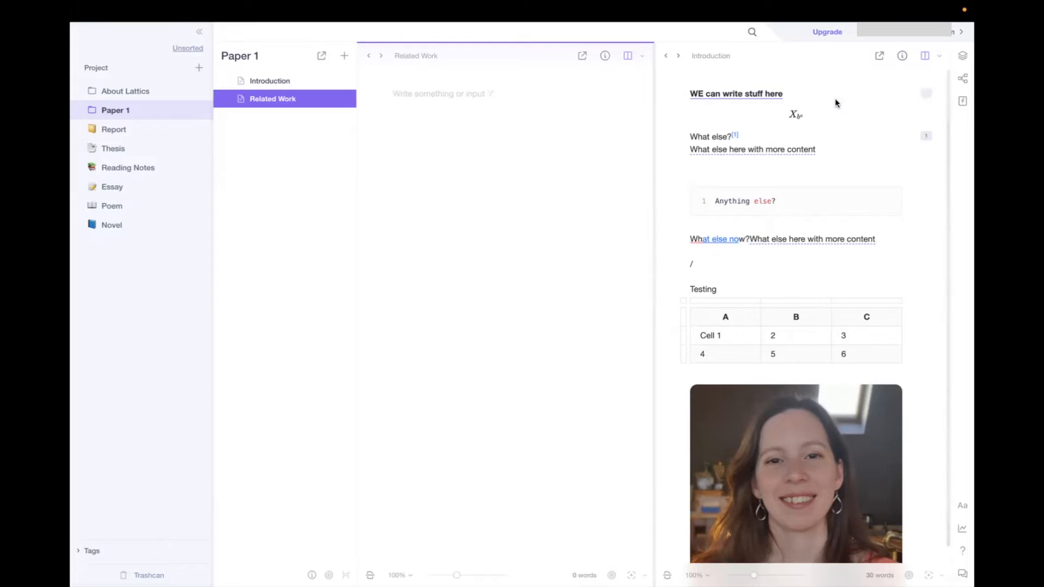
click(418, 102)
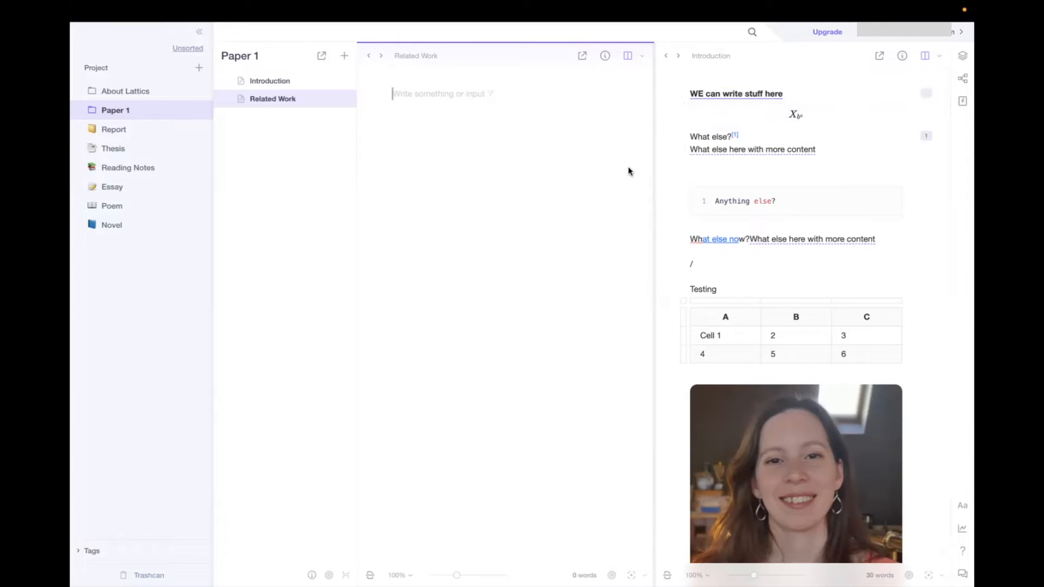
click(272, 81)
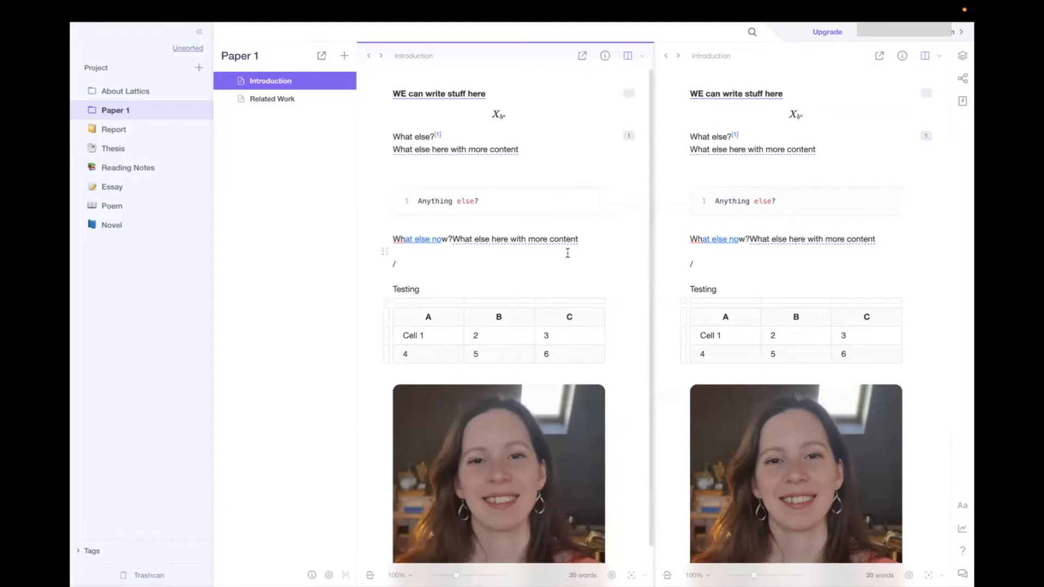
scroll(691, 289, down, 2)
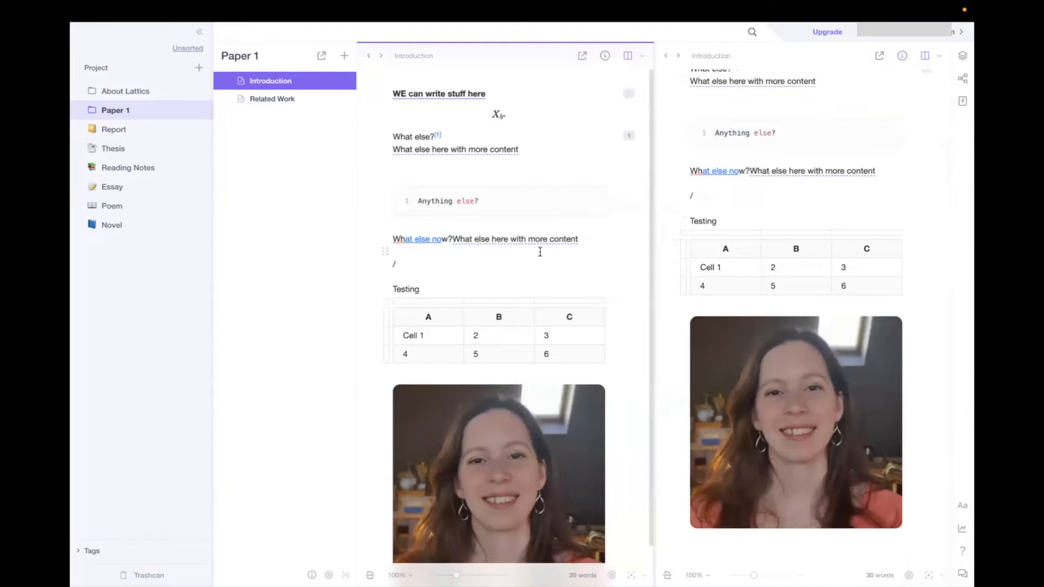
Check the split view's direction options and the comment on the first line, and close the split view.
click(939, 55)
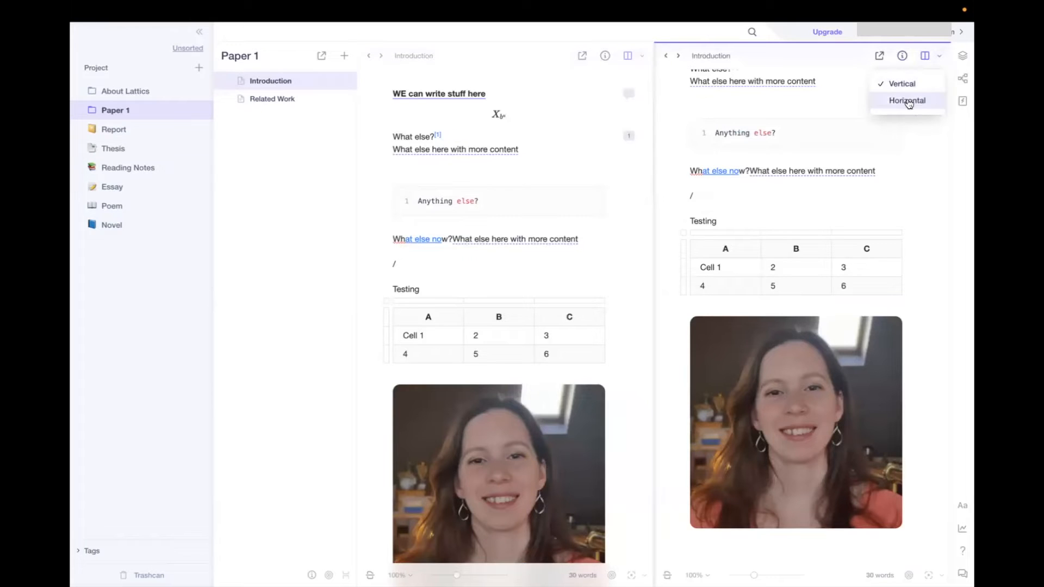
click(925, 56)
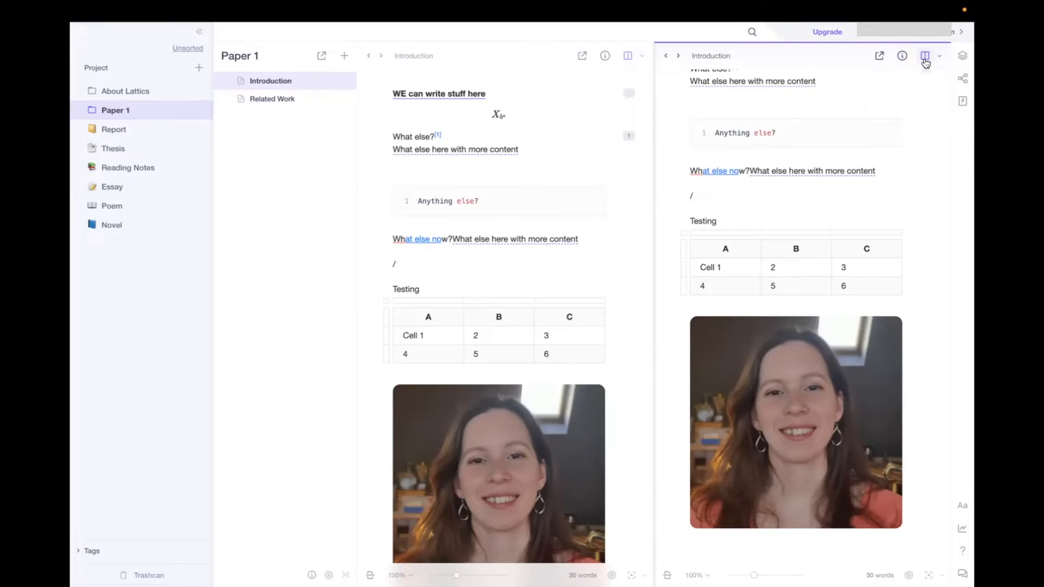
click(923, 55)
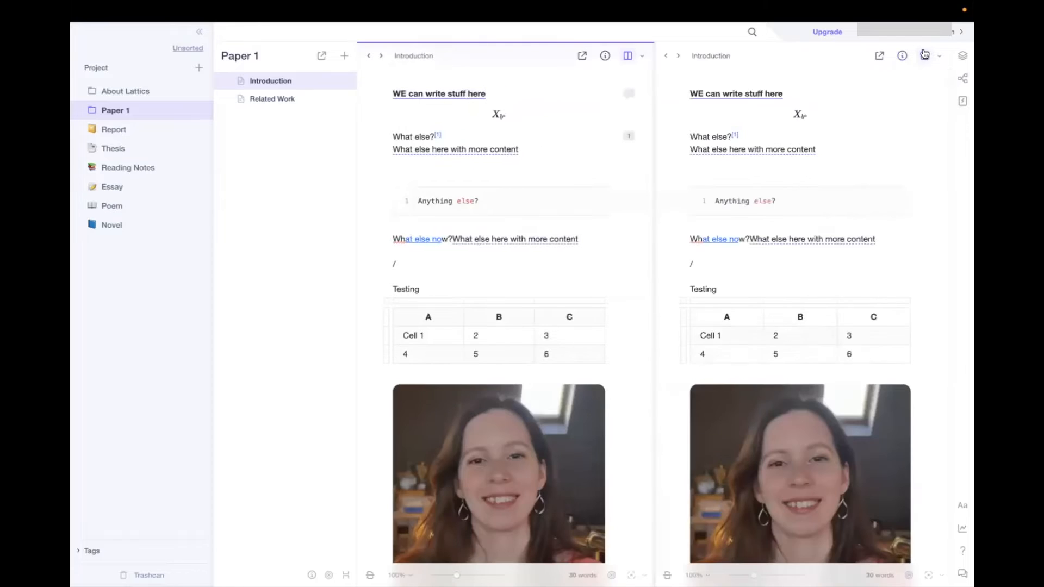
click(684, 176)
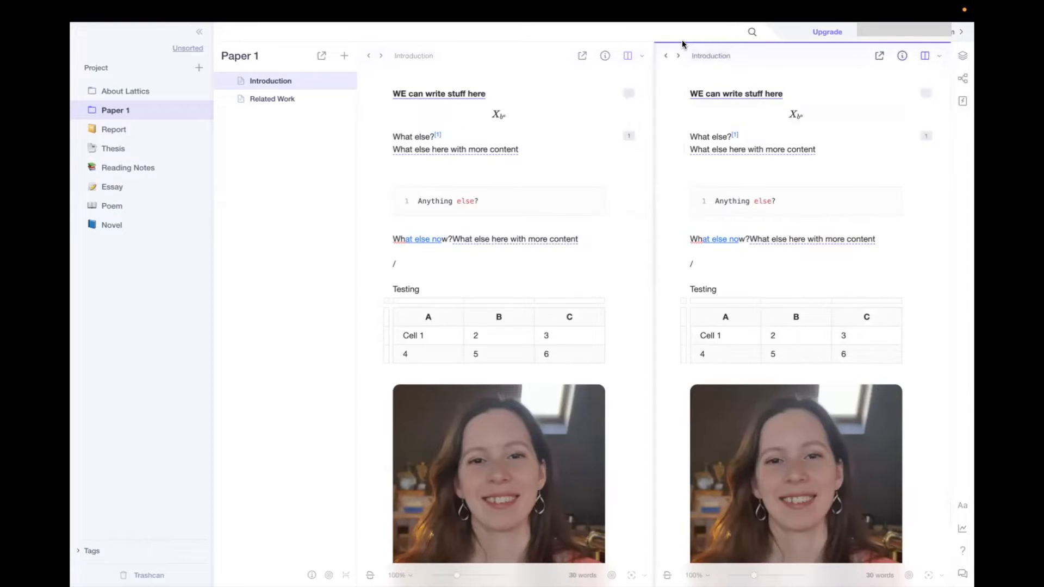
click(280, 103)
drag(377, 89, 745, 61)
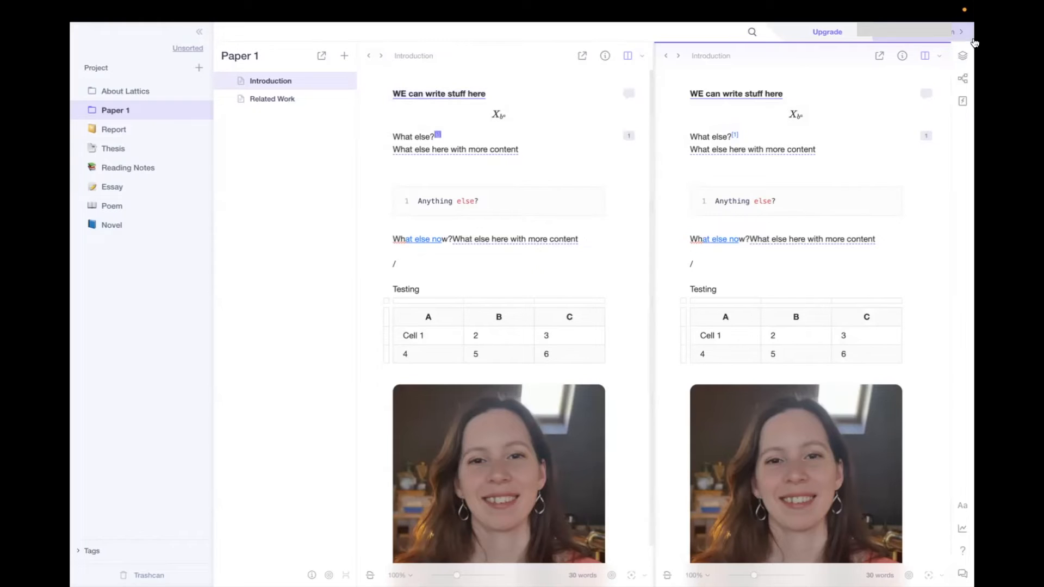
click(924, 96)
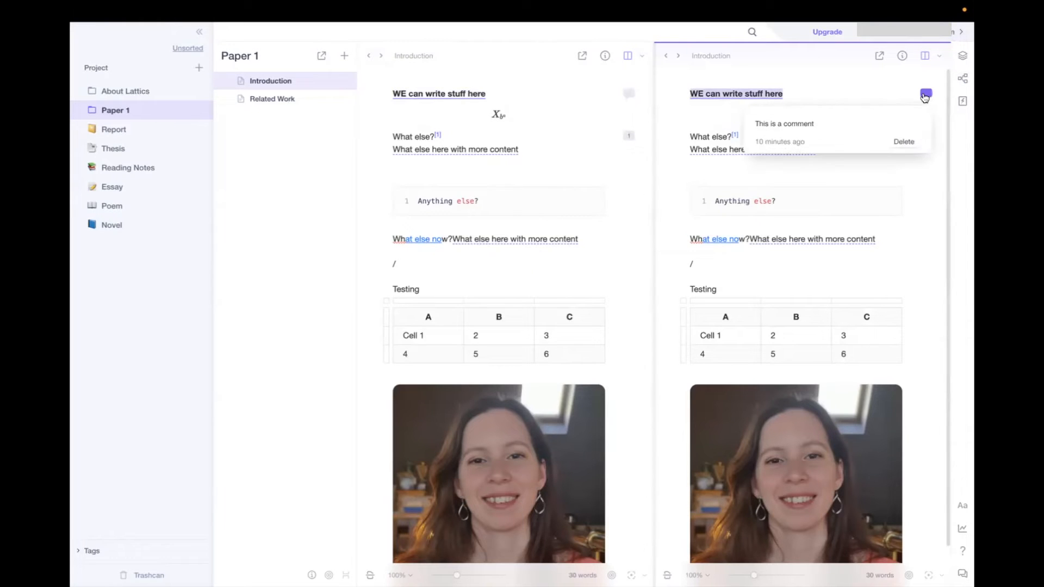
click(931, 57)
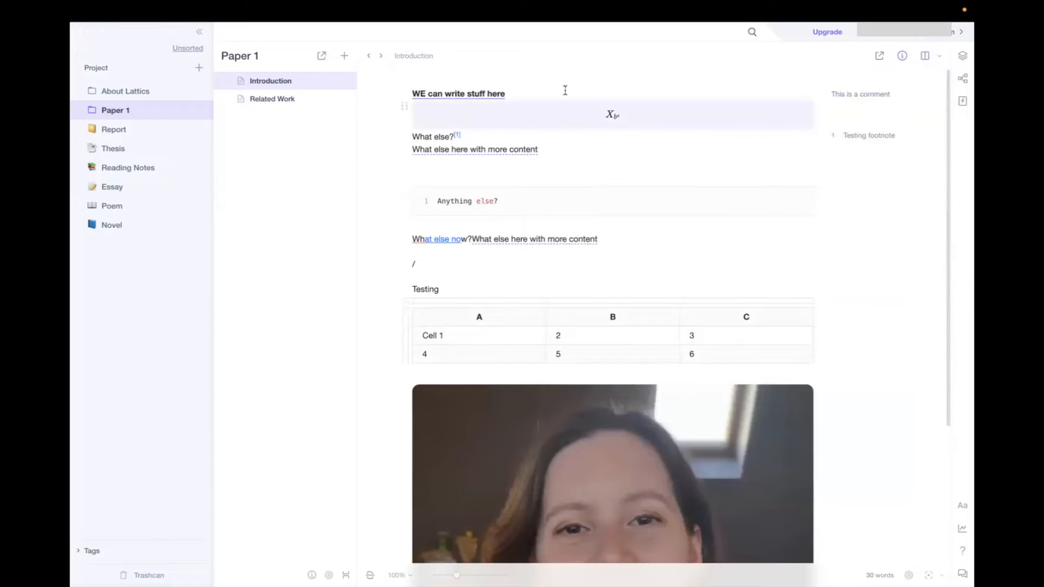
Move the Introduction article below Related Work in the Paper 1 project.
click(520, 553)
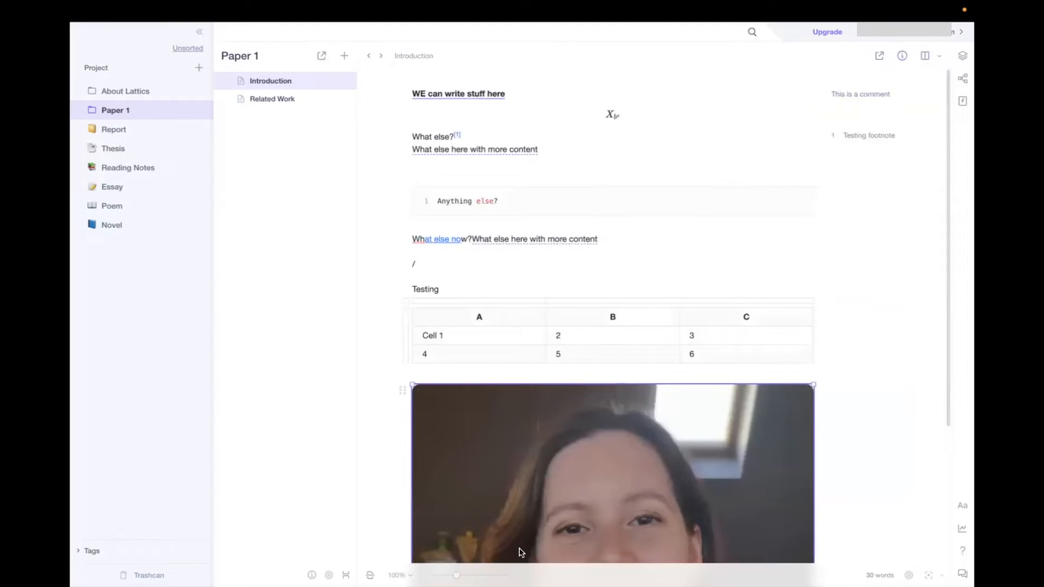
click(550, 277)
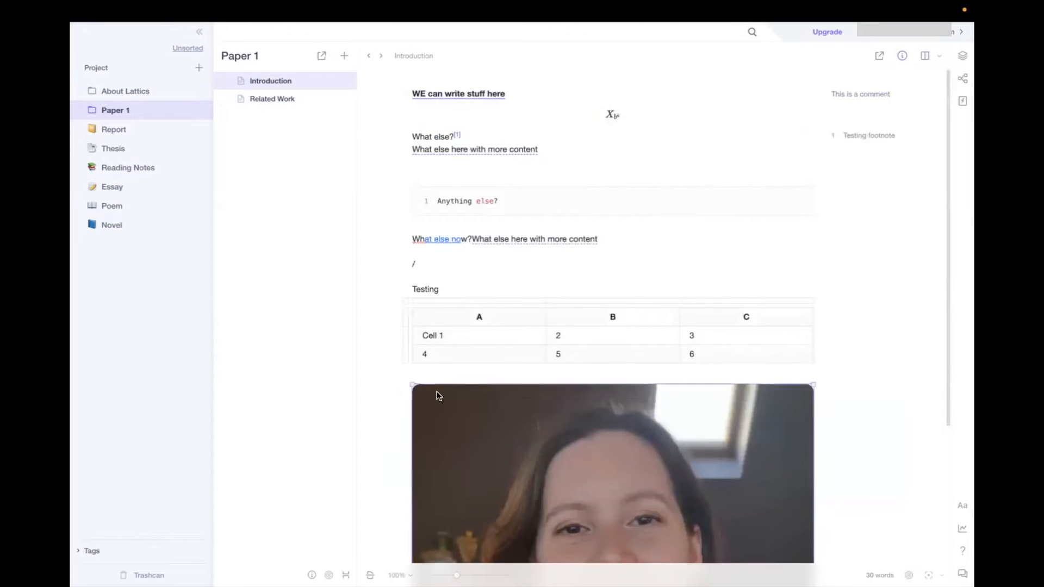
drag(274, 79, 272, 102)
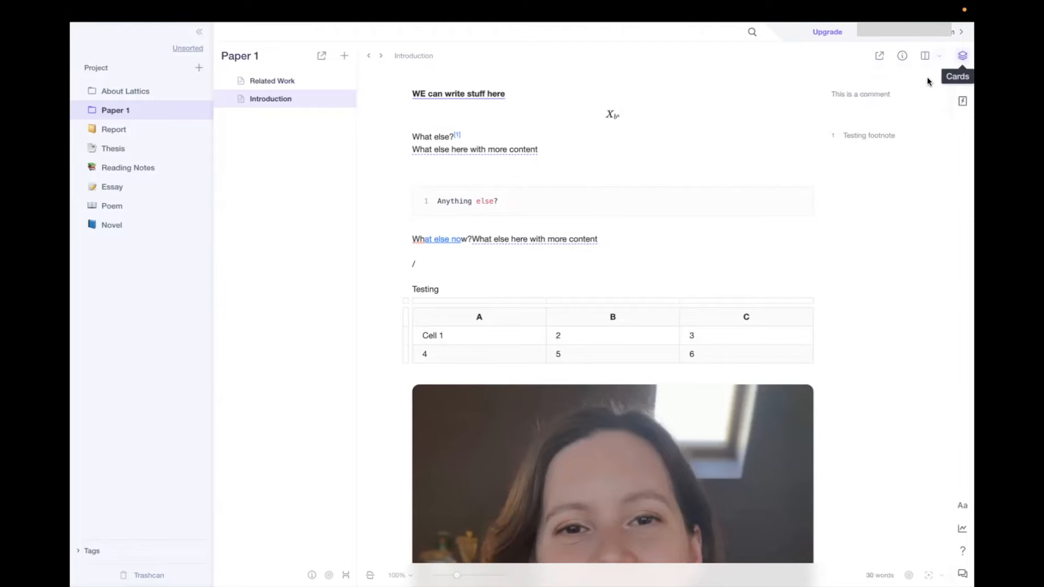
Open the cards collection beside the Introduction article, widen it and browse through the cards.
click(962, 57)
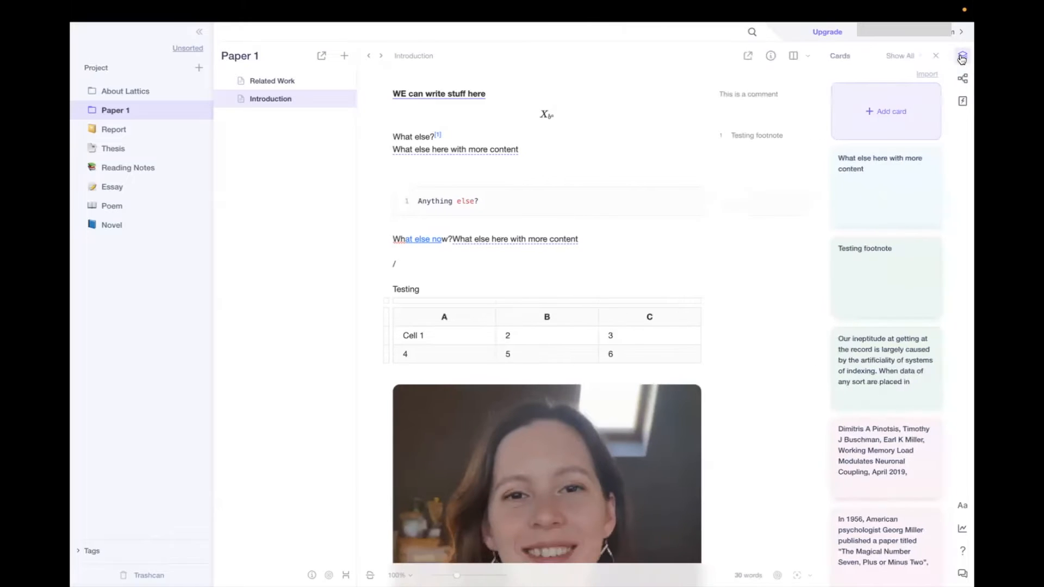
drag(821, 123, 641, 191)
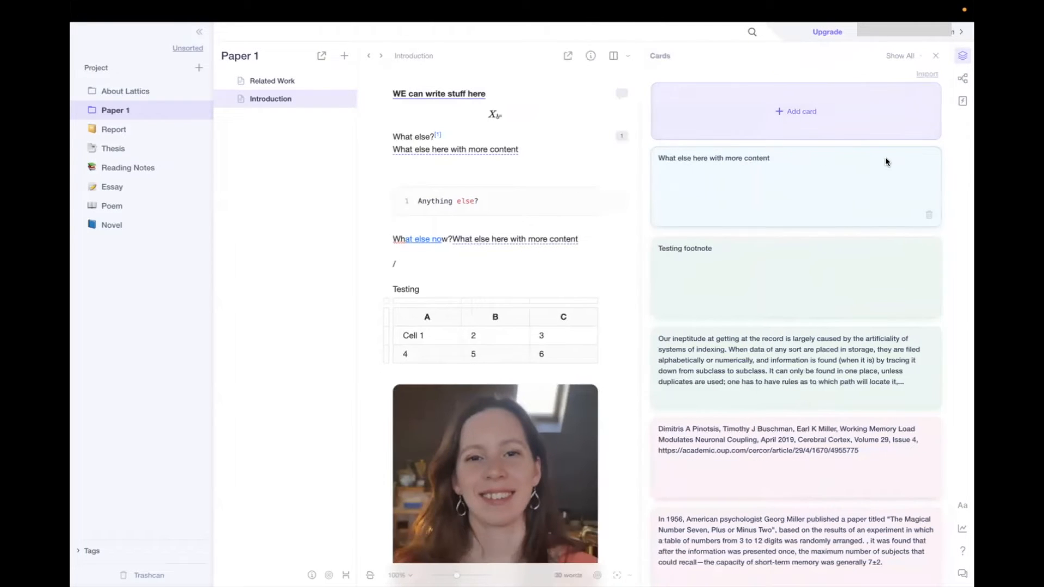
scroll(885, 161, down, 1)
scroll(886, 162, up, 1)
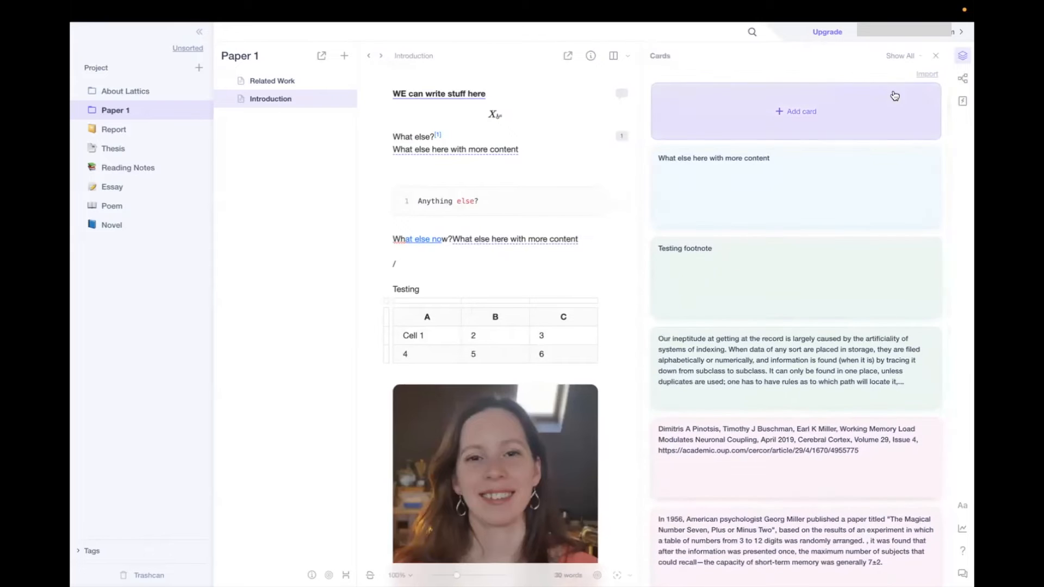
scroll(895, 95, down, 4)
scroll(894, 96, down, 2)
scroll(895, 95, up, 6)
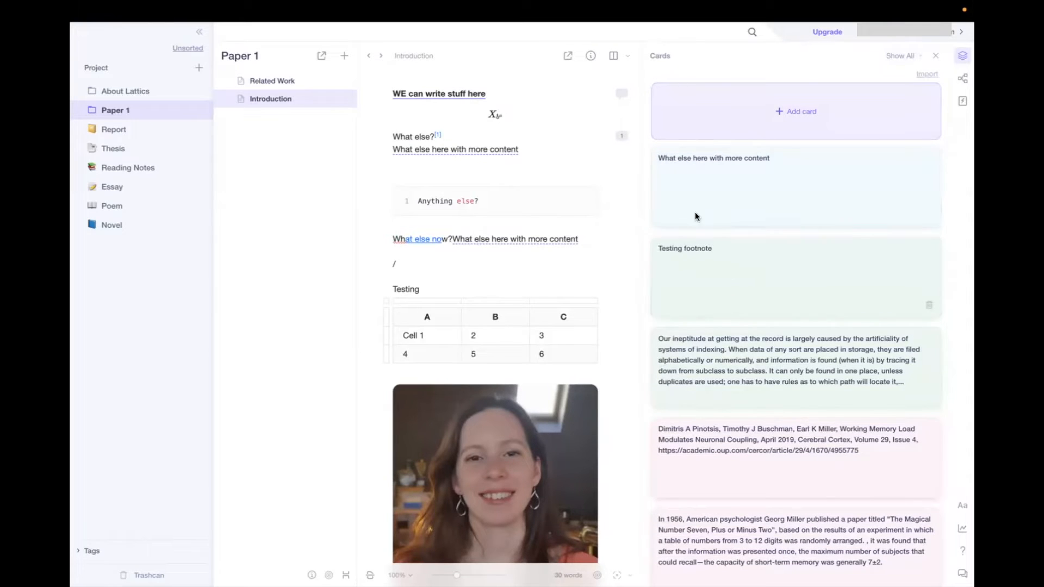
Review the card filters and the card import dialog without importing a file, and close the cards.
click(914, 58)
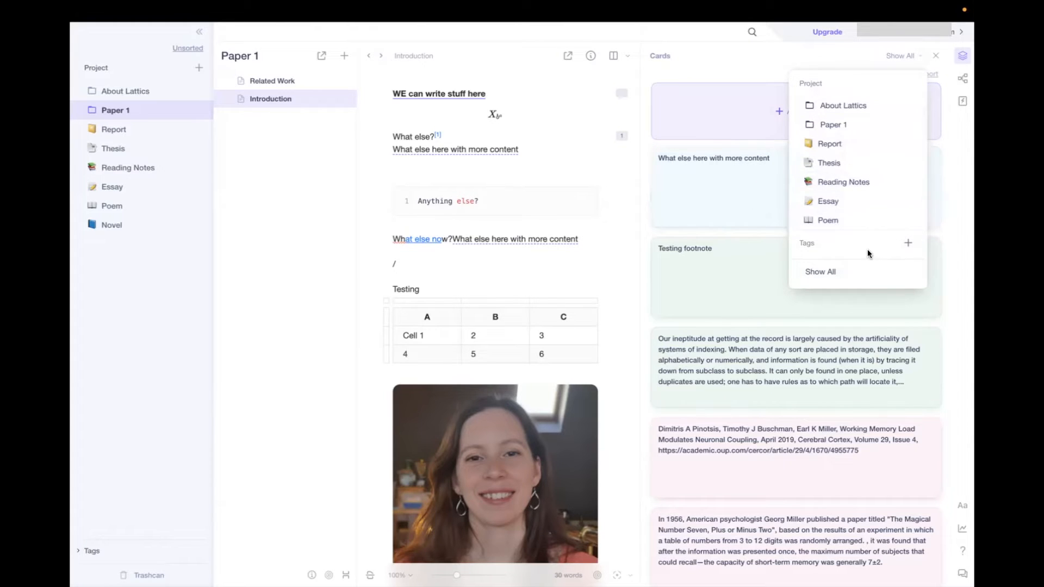
click(927, 59)
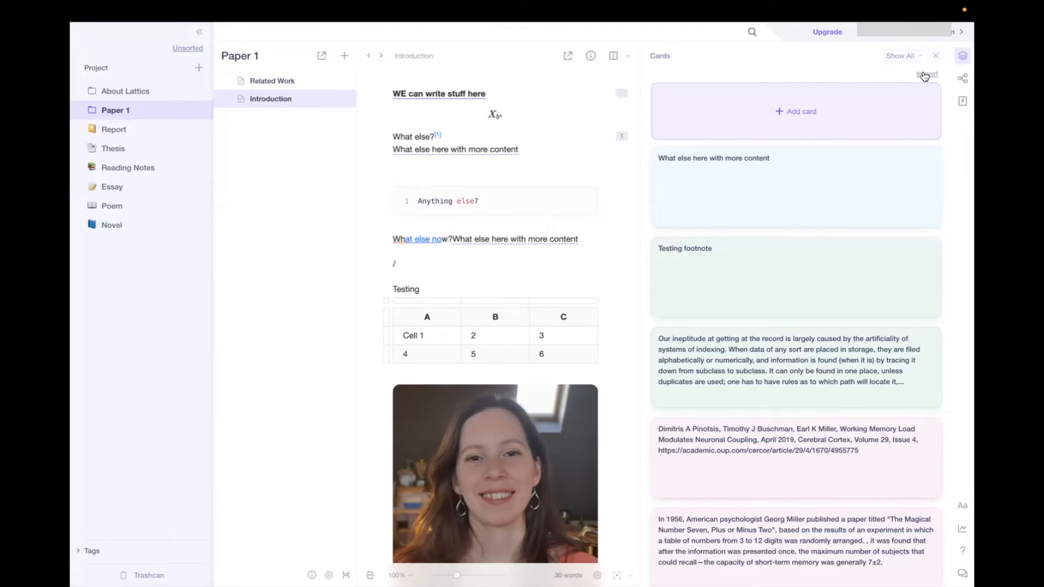
click(925, 74)
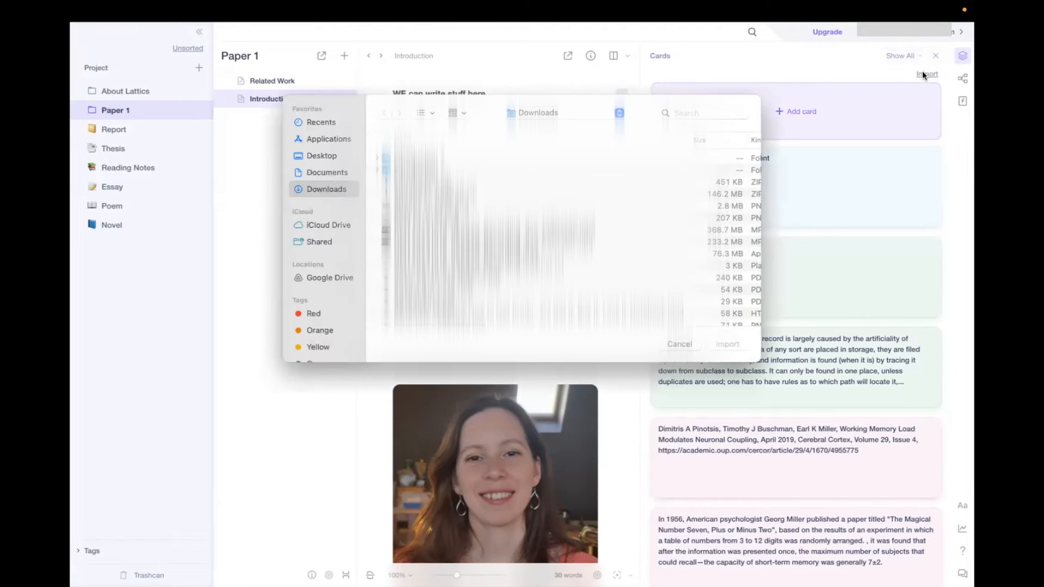
click(680, 344)
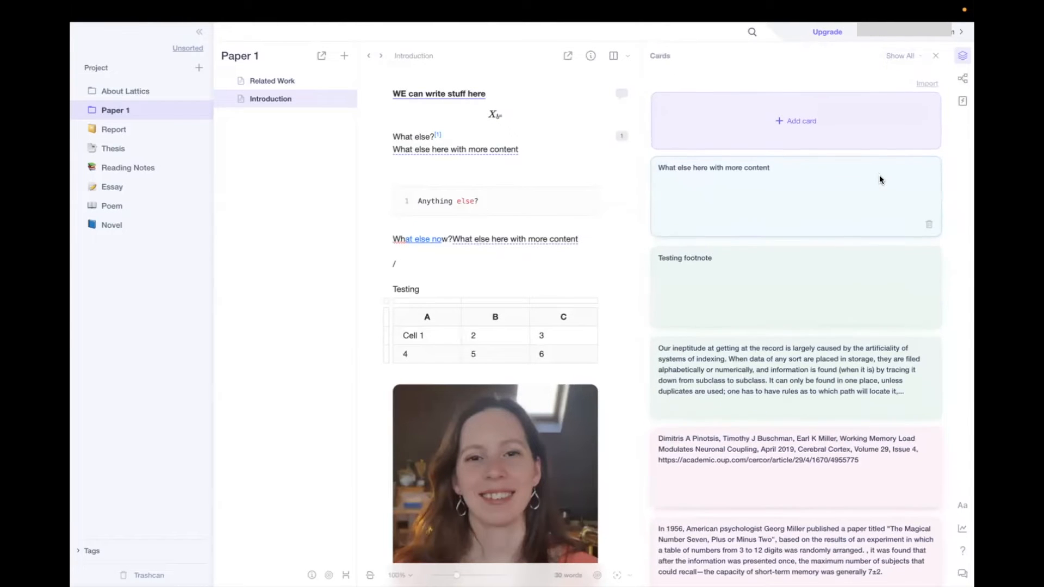
click(934, 56)
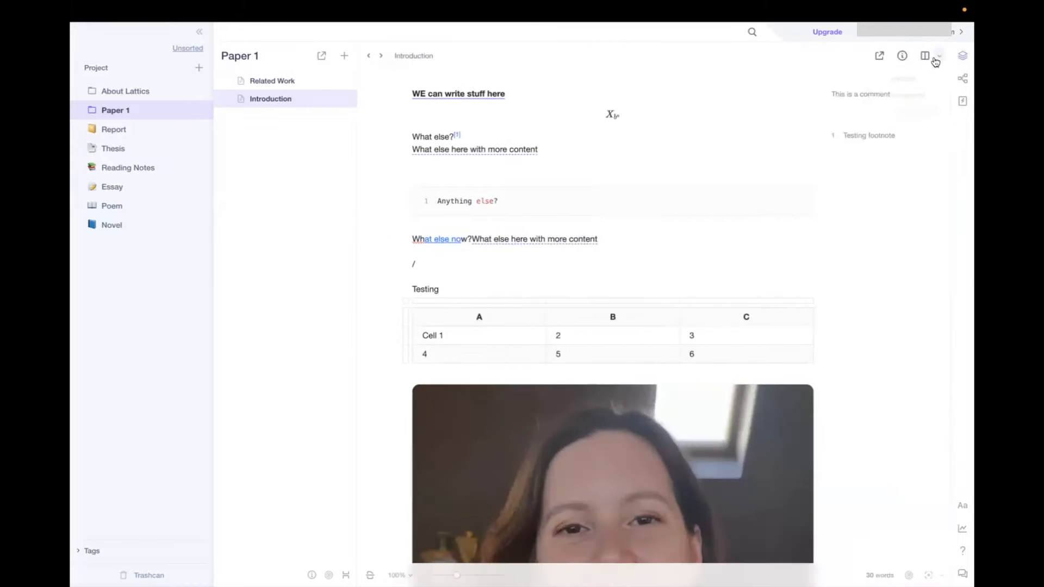
Open the Paper 1 mindmap, widen it and add a child article named "Milo 2023" under Related Work.
click(963, 79)
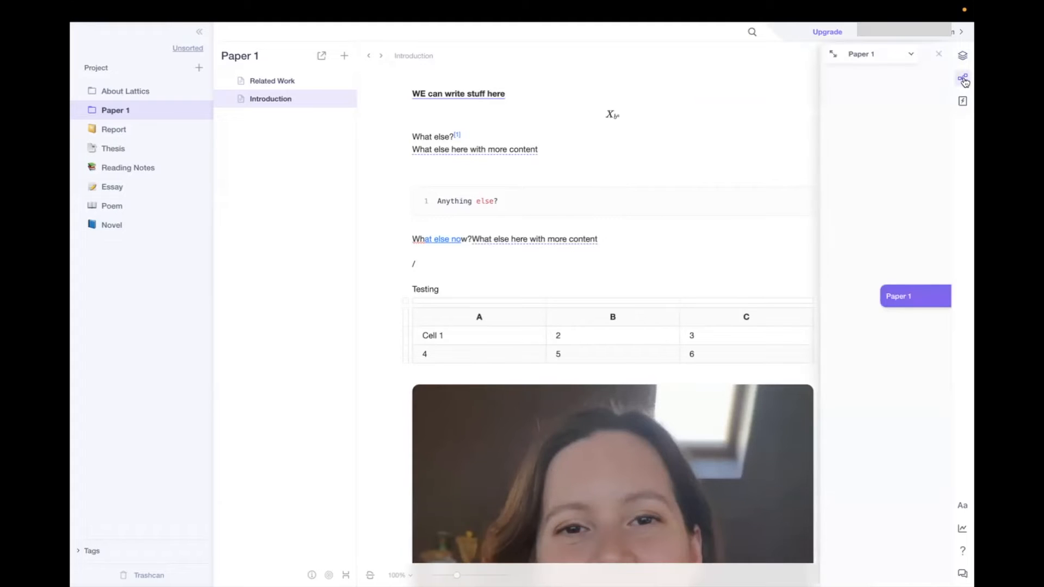
drag(820, 91, 513, 200)
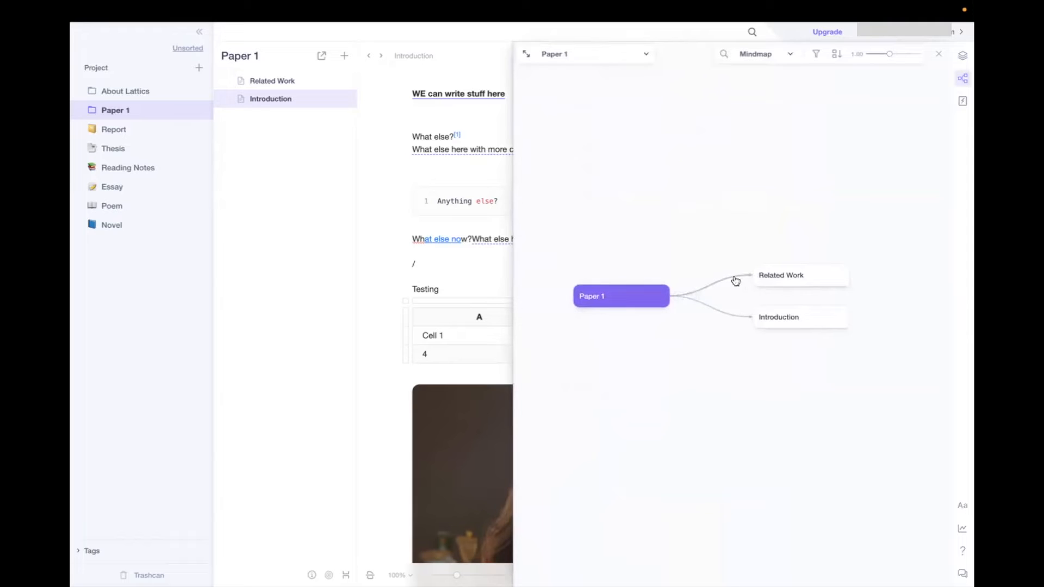
click(859, 276)
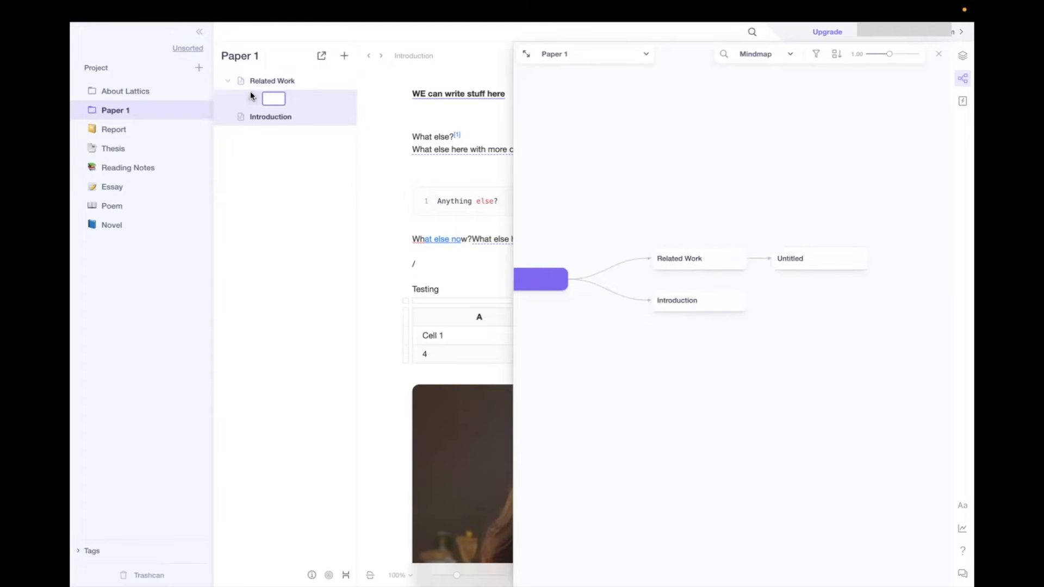
double_click(785, 257)
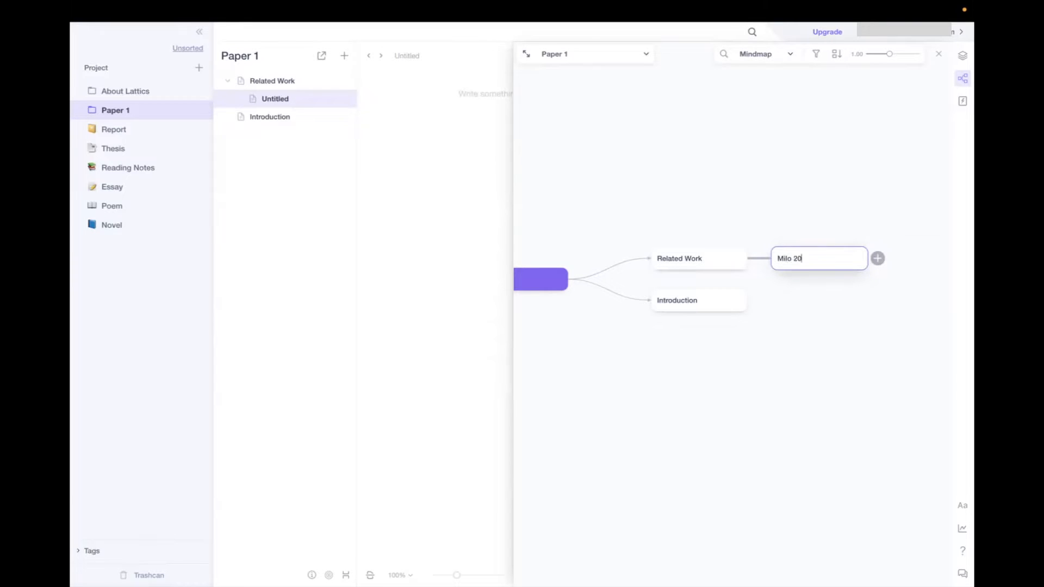
Add a second, unnamed child article under Related Work and place its mindmap node below Milo 2023.
double_click(730, 250)
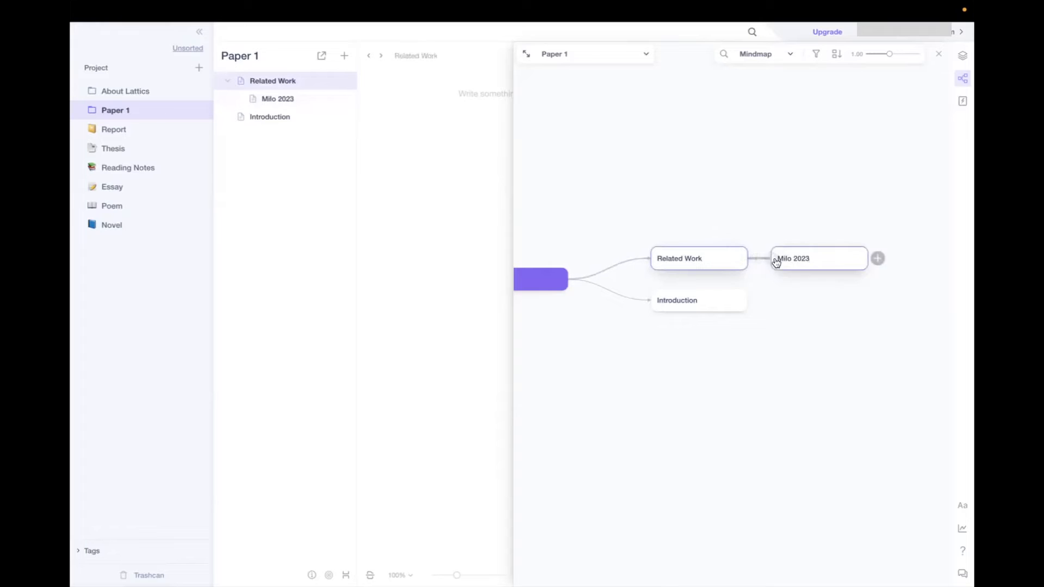
click(772, 259)
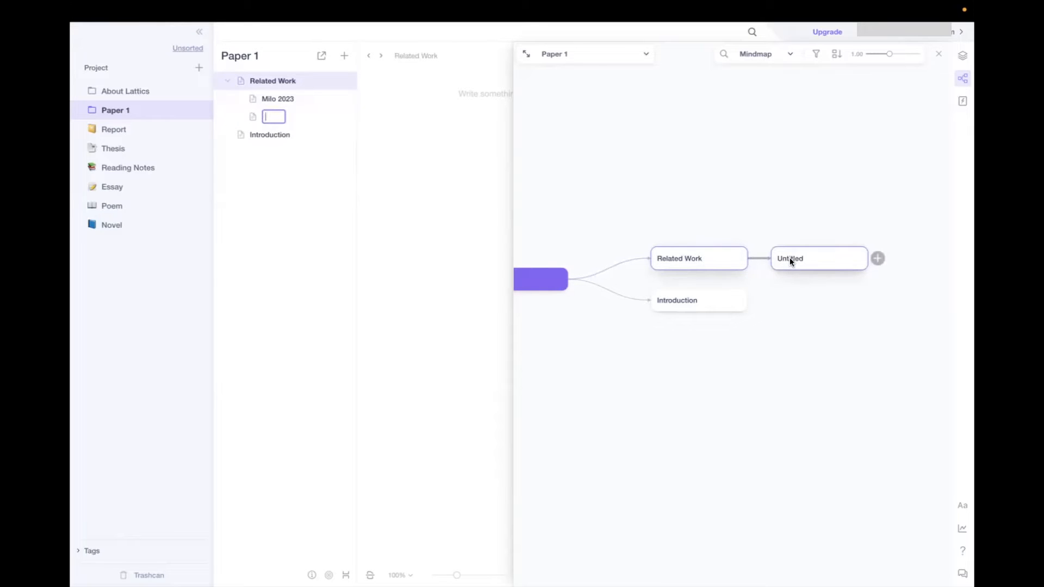
double_click(790, 258)
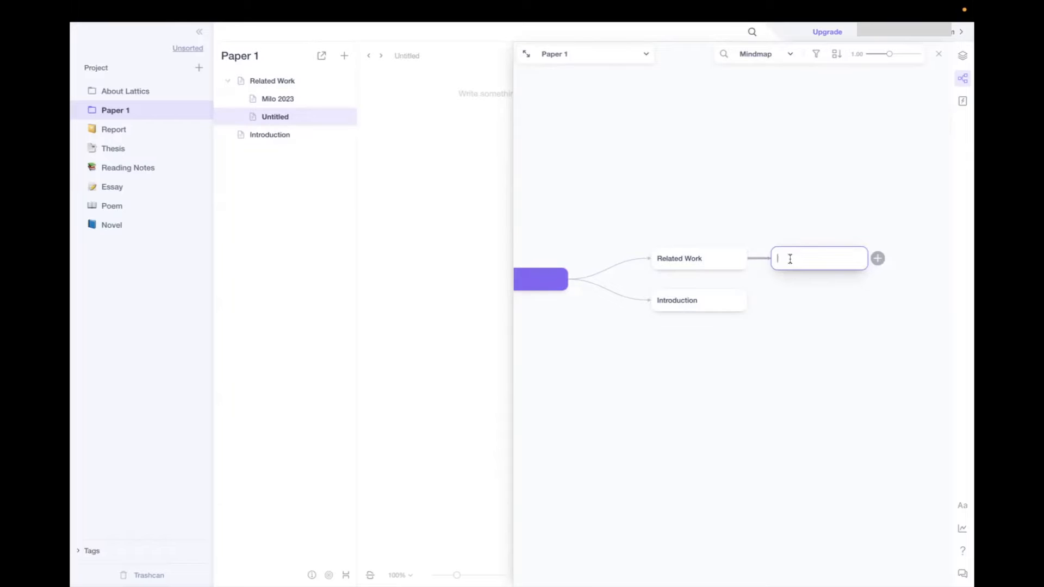
click(829, 202)
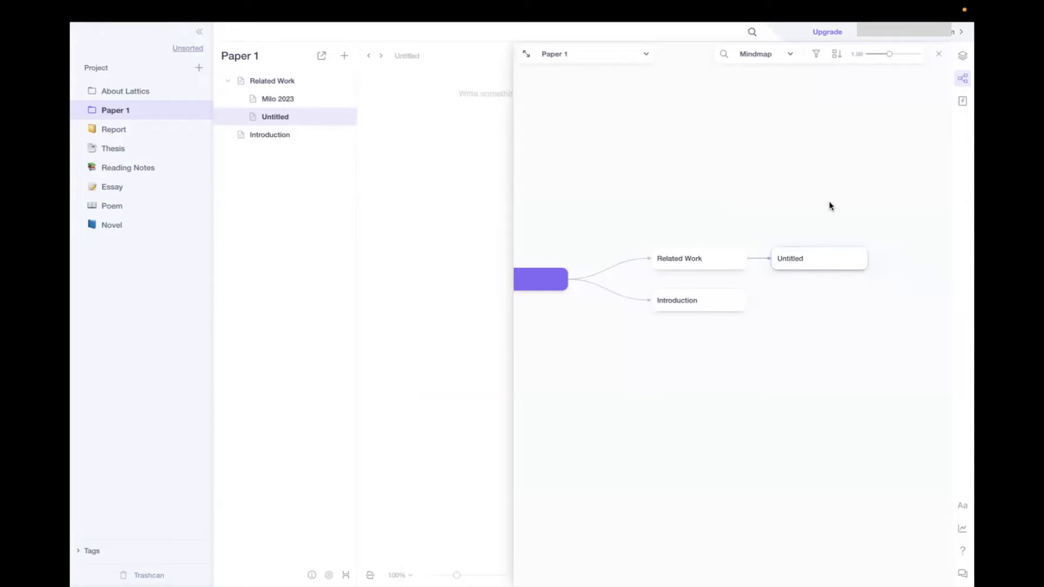
drag(786, 261, 788, 288)
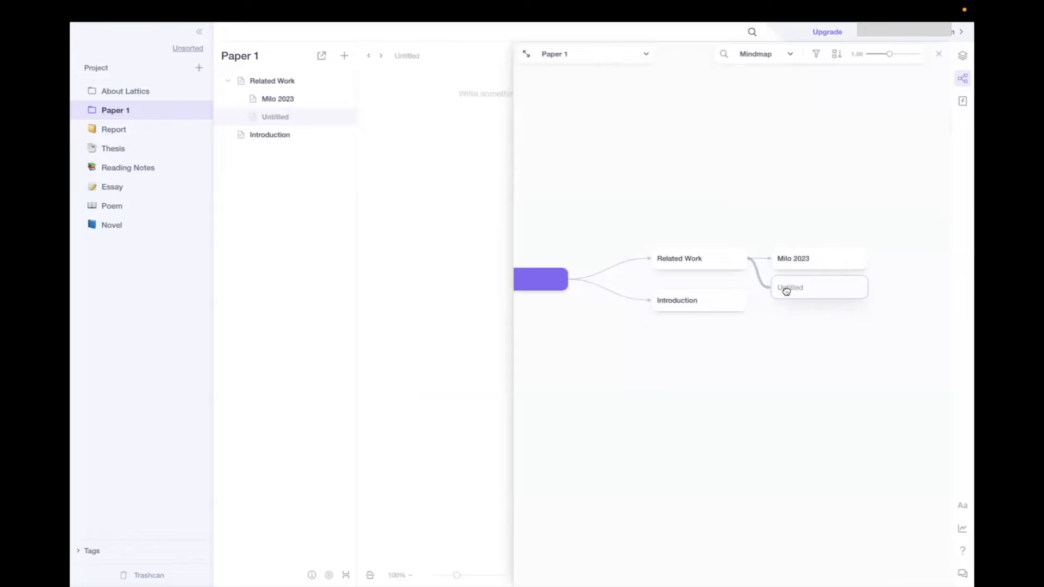
Name the untitled child article under Related Work "Fraga 2023" in the mindmap.
double_click(792, 286)
text(Fraga)
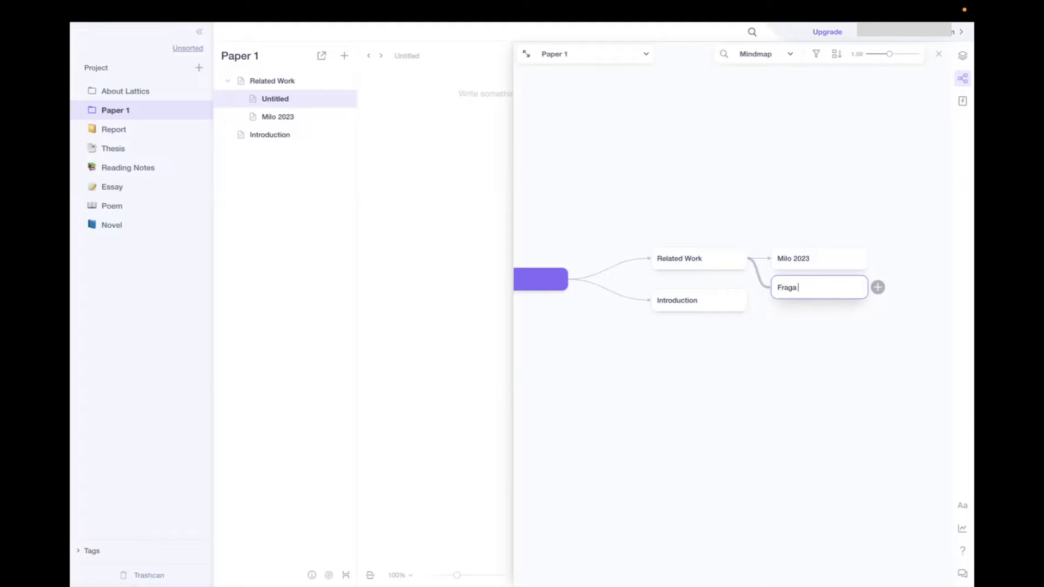
text( 2023)
Add a child article named "Altshuler 2023" under Related Work and place its node above Milo 2023.
click(740, 255)
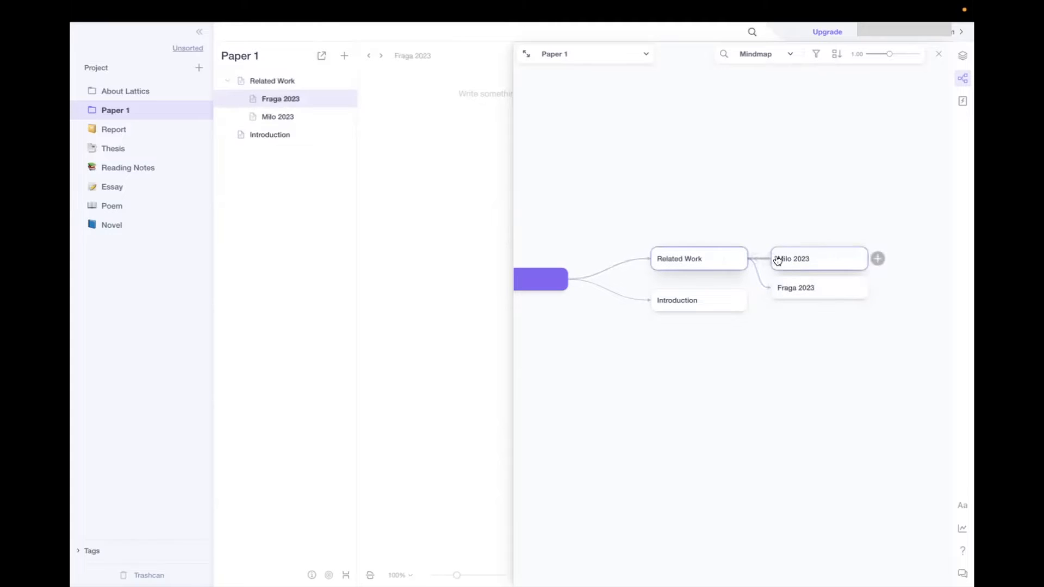
click(771, 259)
drag(795, 254, 794, 221)
double_click(795, 219)
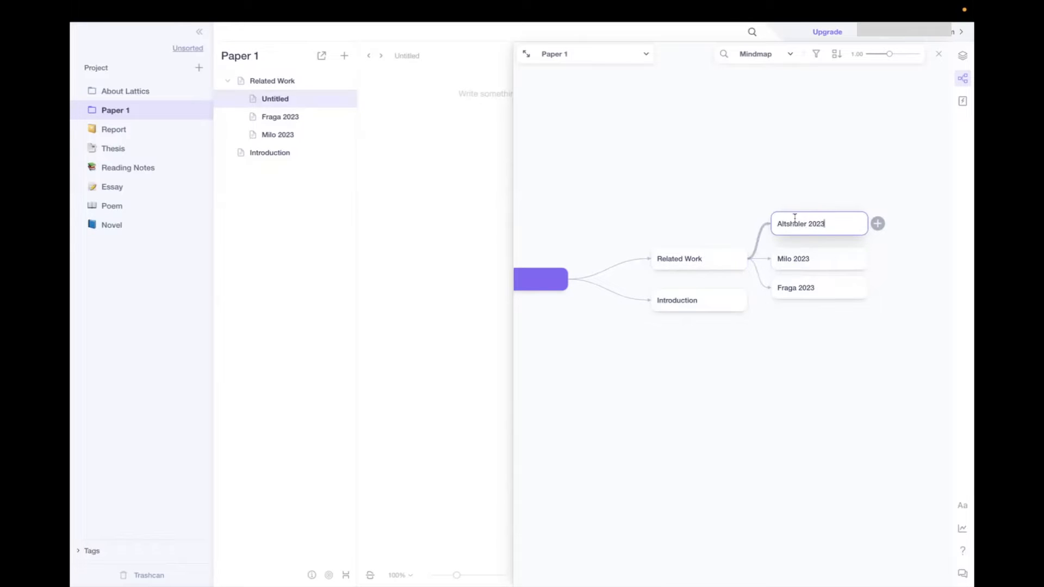
text(Altshuler 2023)
click(828, 198)
drag(828, 217, 824, 220)
Add a child article named "Forte 2023" under Related Work and place its node above Altshuler 2023.
click(739, 250)
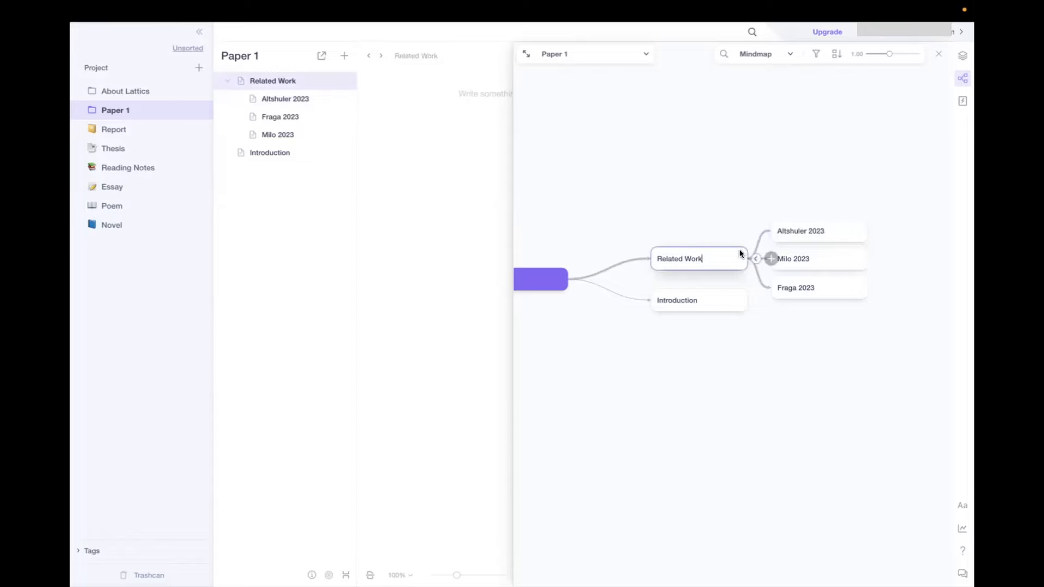
click(770, 257)
drag(794, 195, 802, 204)
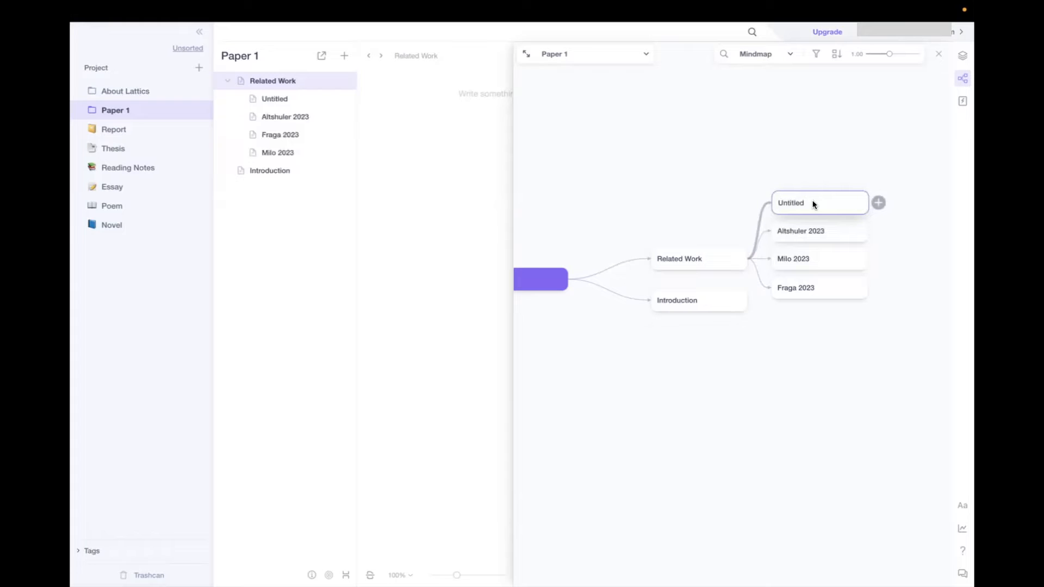
double_click(814, 205)
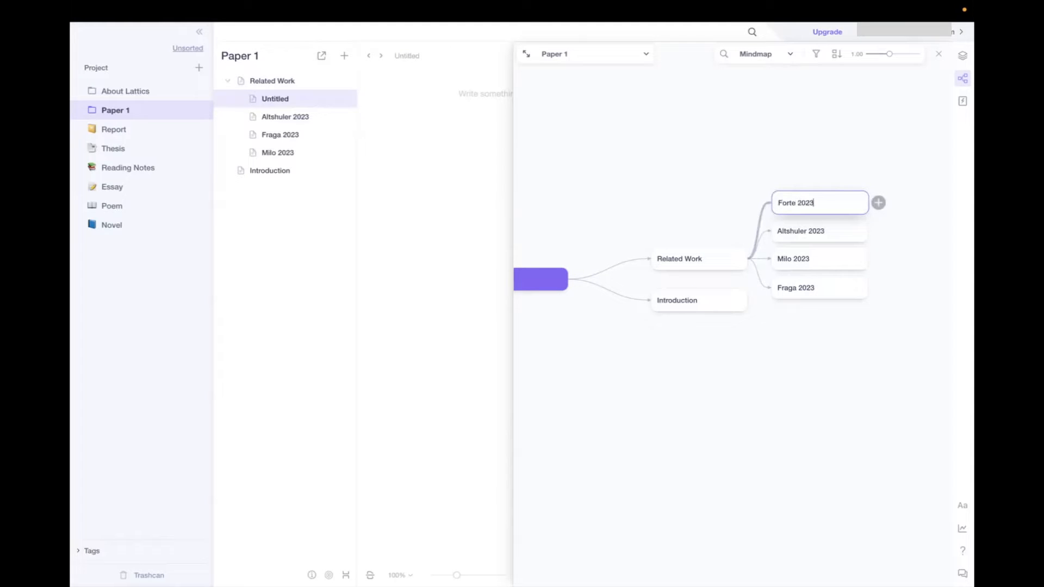
click(802, 168)
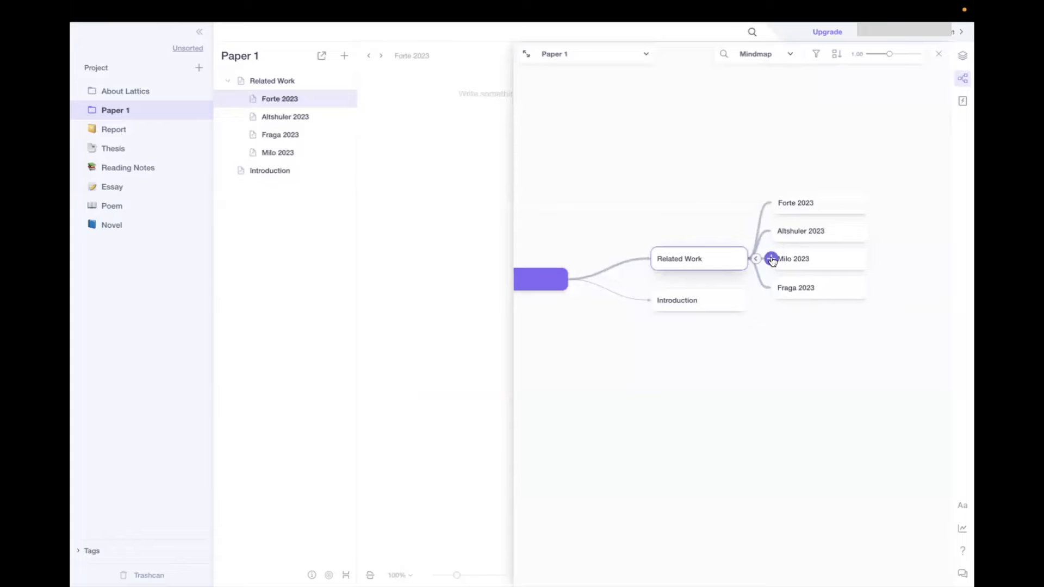
Add a child article named "LeCunff 2023" under Related Work and place its node above Forte 2023.
click(772, 259)
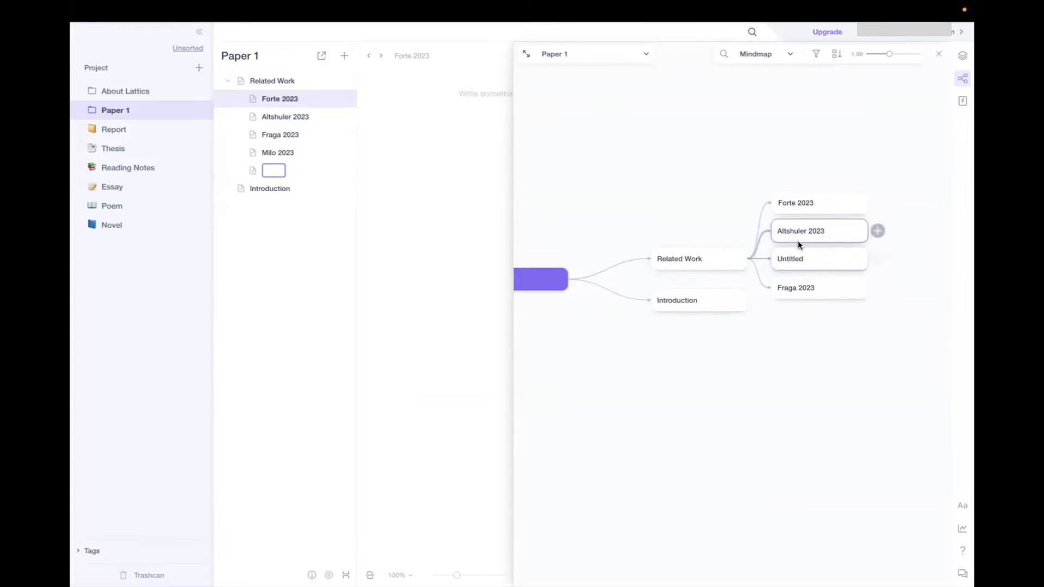
drag(802, 171, 800, 174)
double_click(799, 174)
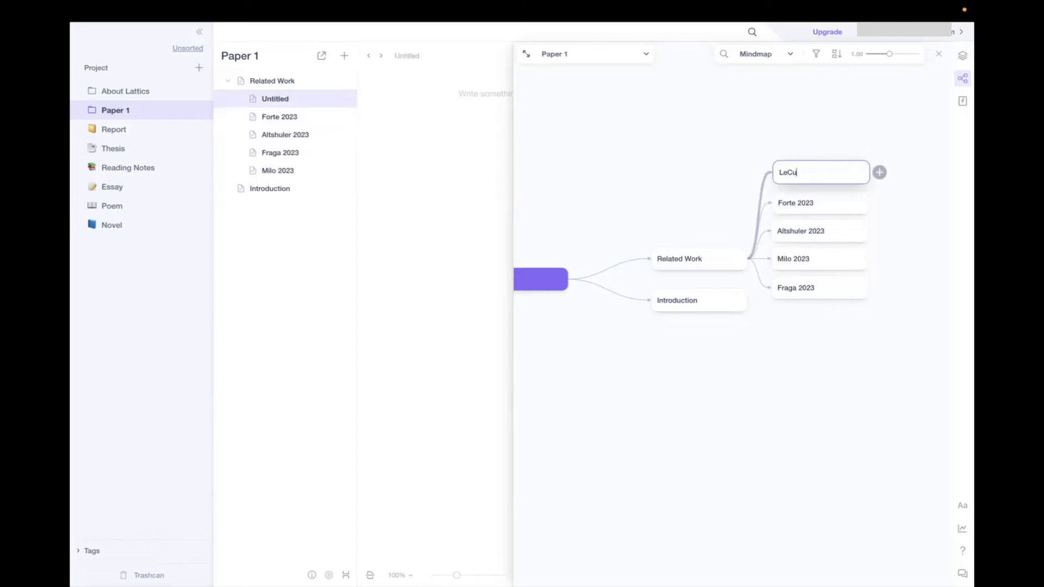
click(913, 221)
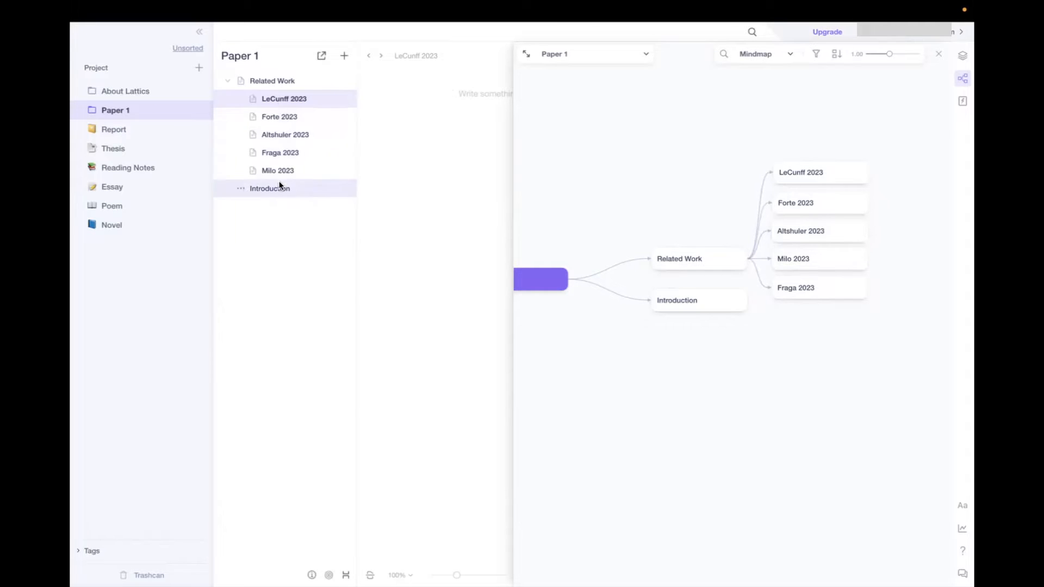
Move the LeCunff 2023 node away from its group and back to a spot slightly higher above Forte 2023.
drag(593, 220, 611, 214)
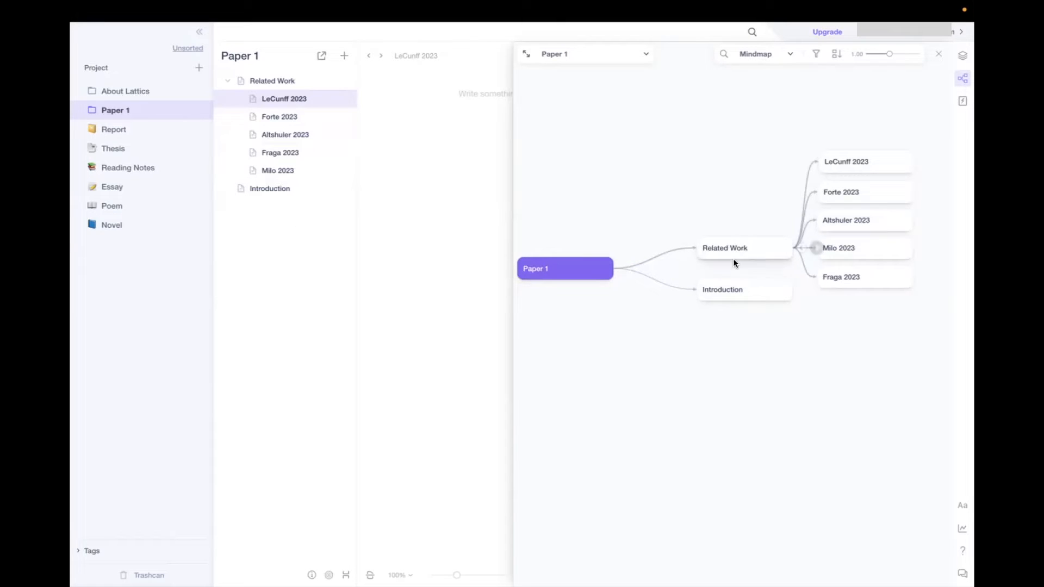
drag(855, 163, 641, 118)
drag(682, 120, 887, 143)
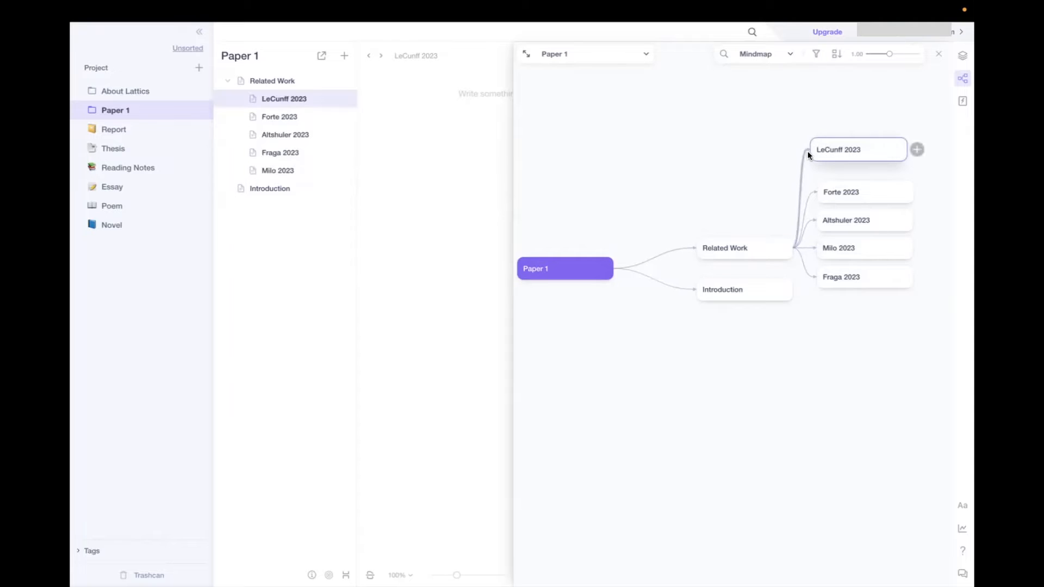
Colour the connector from Related Work to LeCunff 2023 blue and finally red, and try green on the Fraga 2023 connector.
click(803, 167)
click(801, 201)
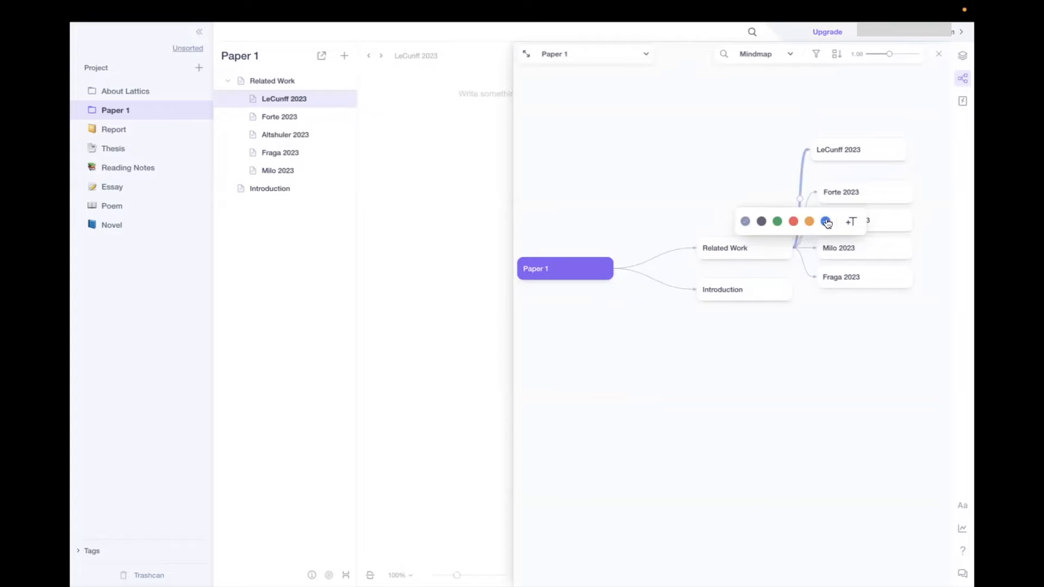
click(826, 221)
click(801, 187)
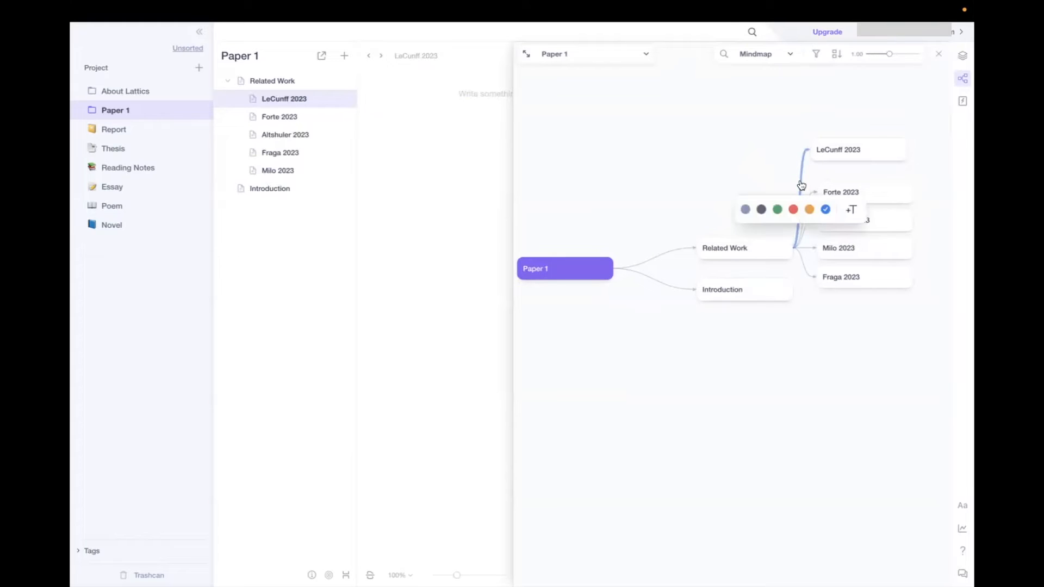
click(795, 212)
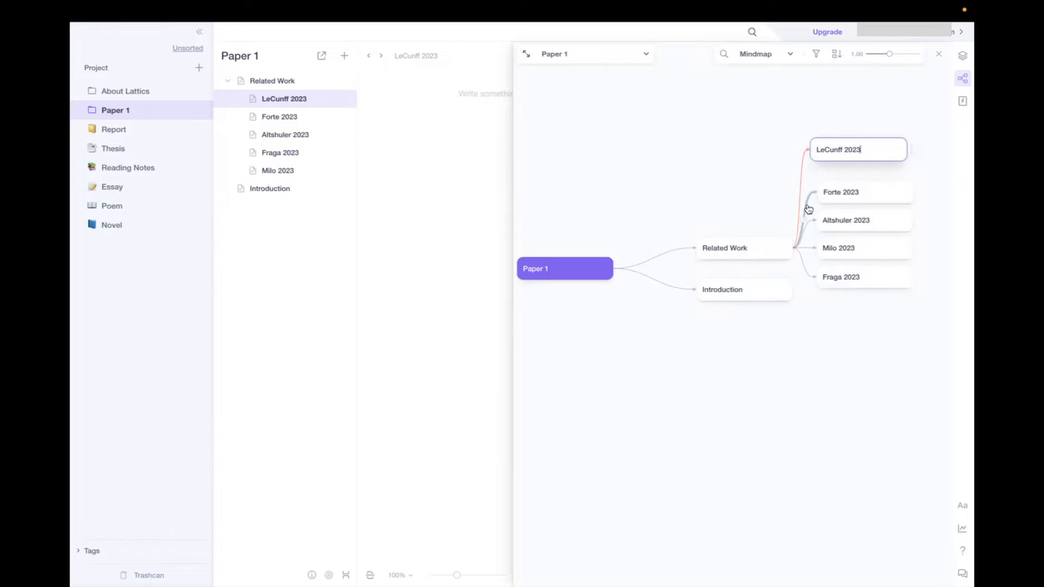
click(802, 266)
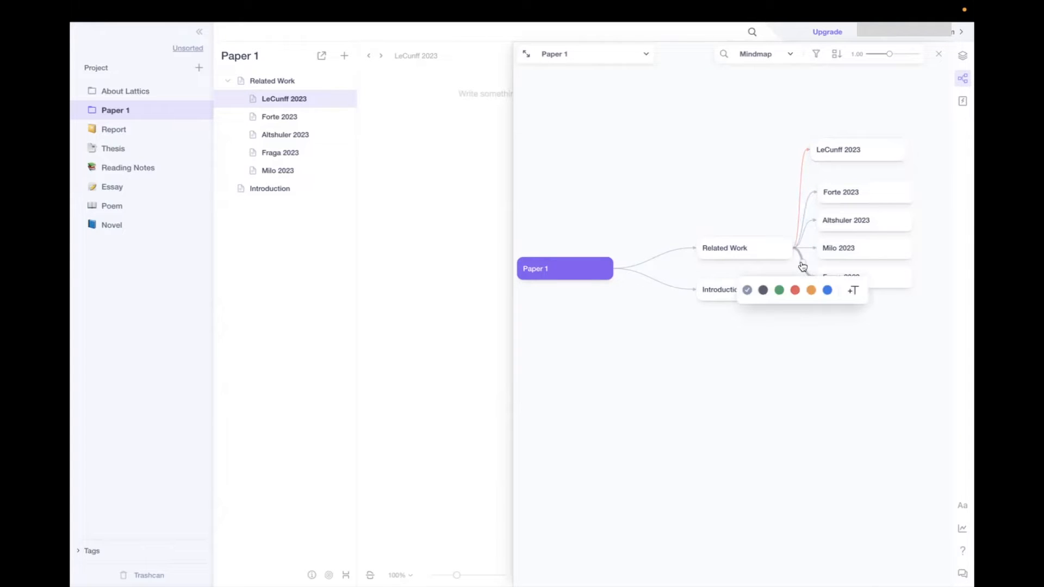
click(781, 289)
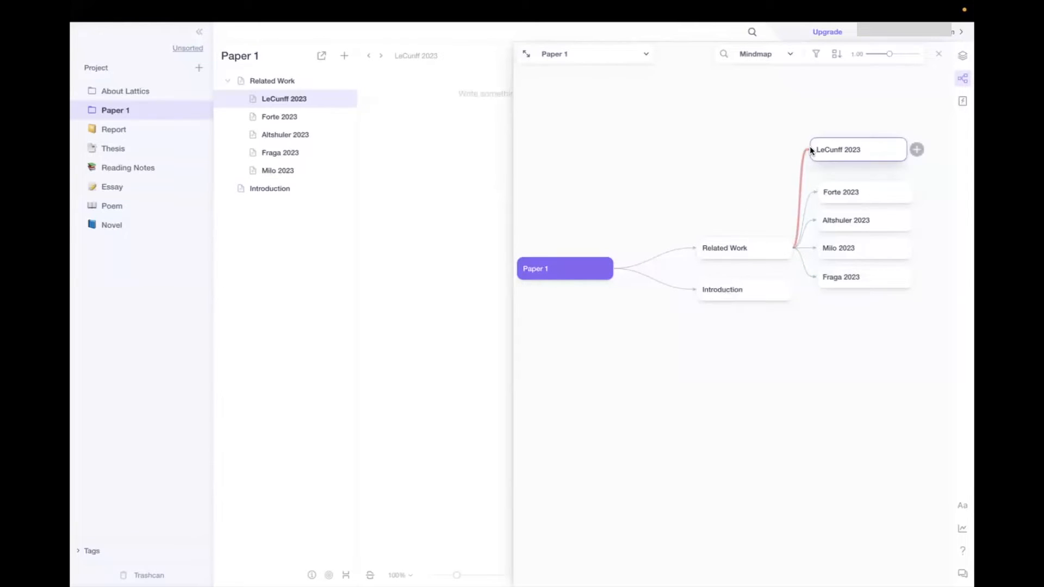
Move the LeCunff 2023 node below Introduction, and collapse and re-expand the Paper 1 branches.
drag(808, 152, 700, 362)
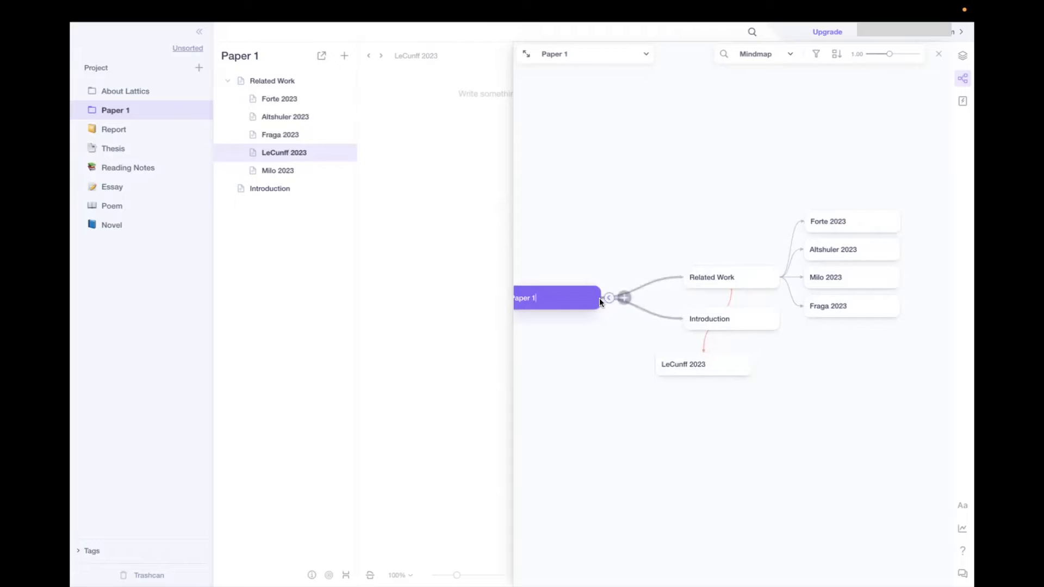
drag(593, 304, 633, 318)
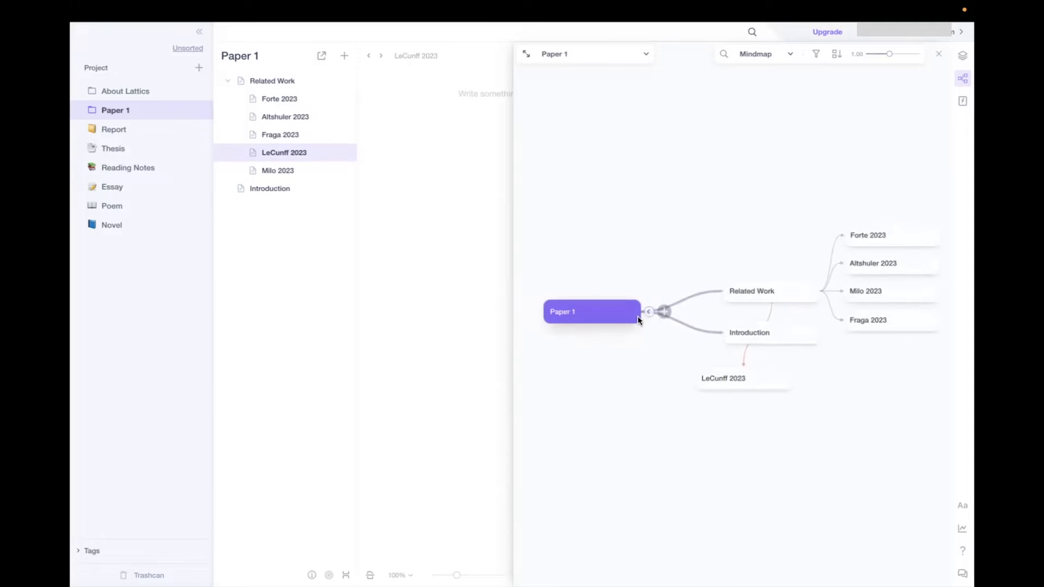
click(700, 373)
click(650, 313)
click(650, 312)
Place the LeCunff 2023 node above Forte 2023, and move its article to the project's top level and back under Related Work.
drag(625, 317, 649, 280)
drag(767, 337, 905, 141)
drag(299, 98, 240, 197)
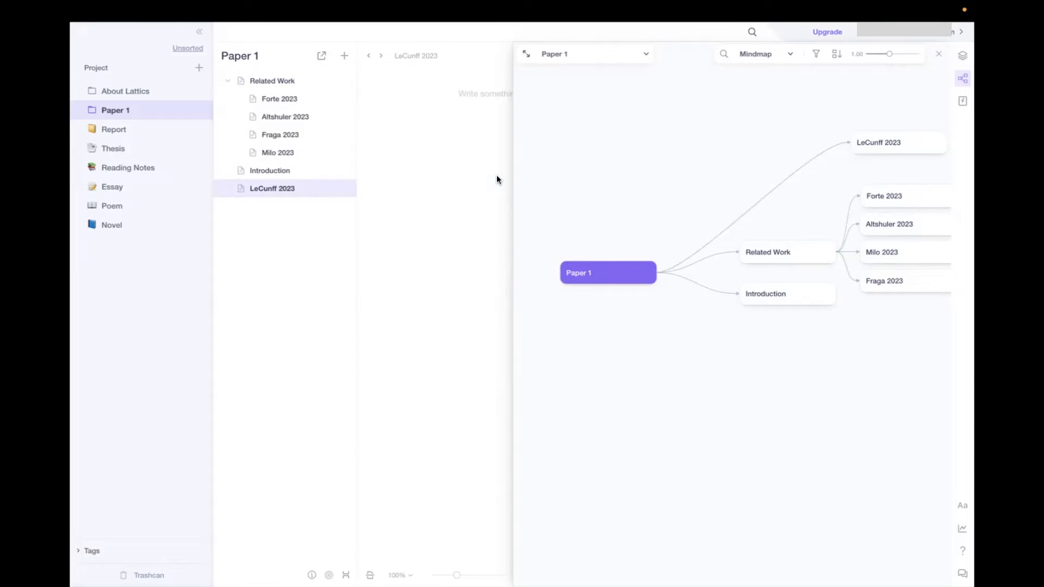
drag(260, 195, 280, 83)
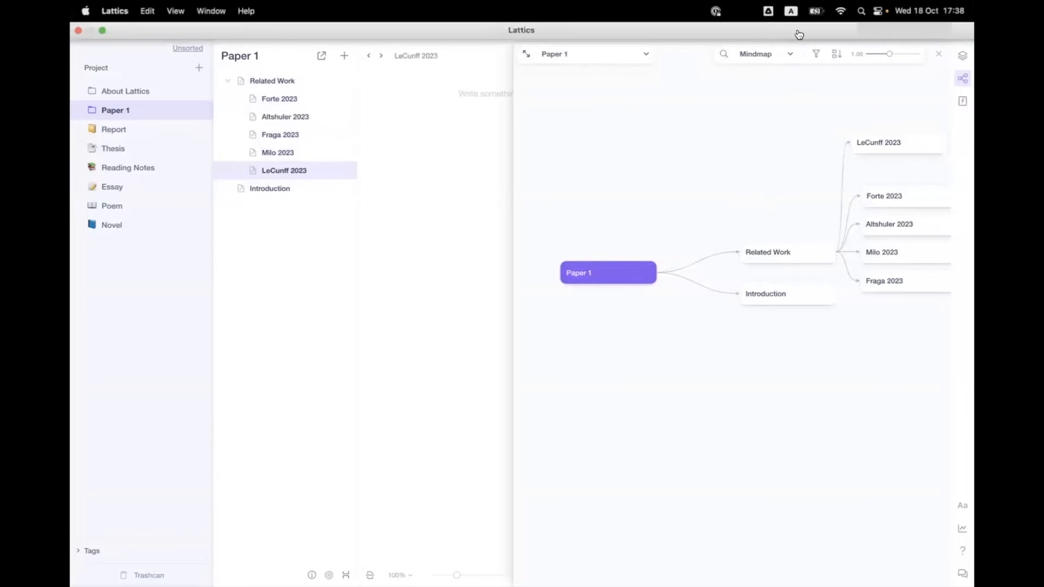
Switch the mindmap to the Plot of Story view and move the LeCunff 2023 card above Related Work.
click(791, 54)
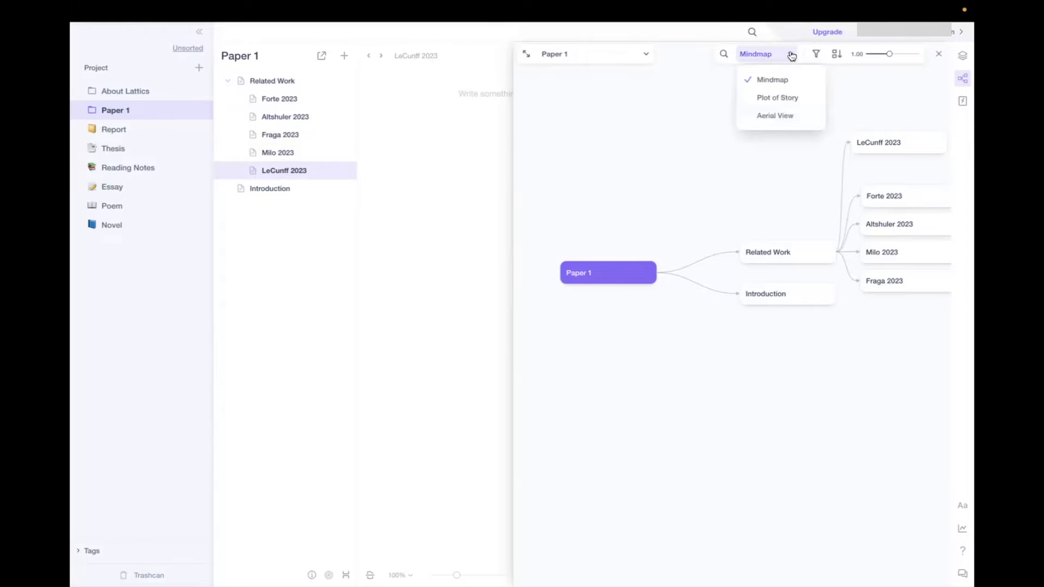
click(790, 98)
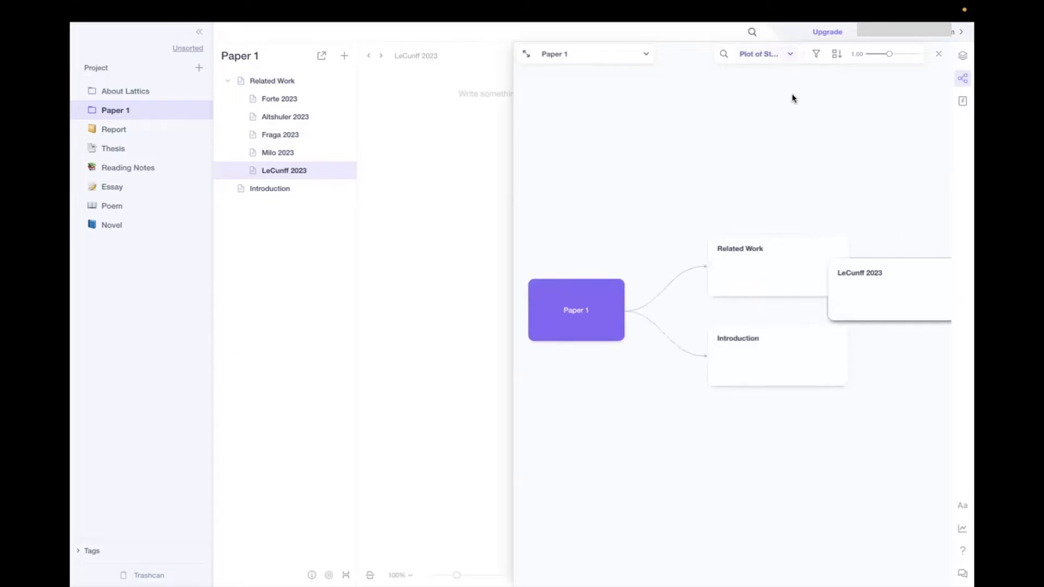
drag(834, 262, 801, 163)
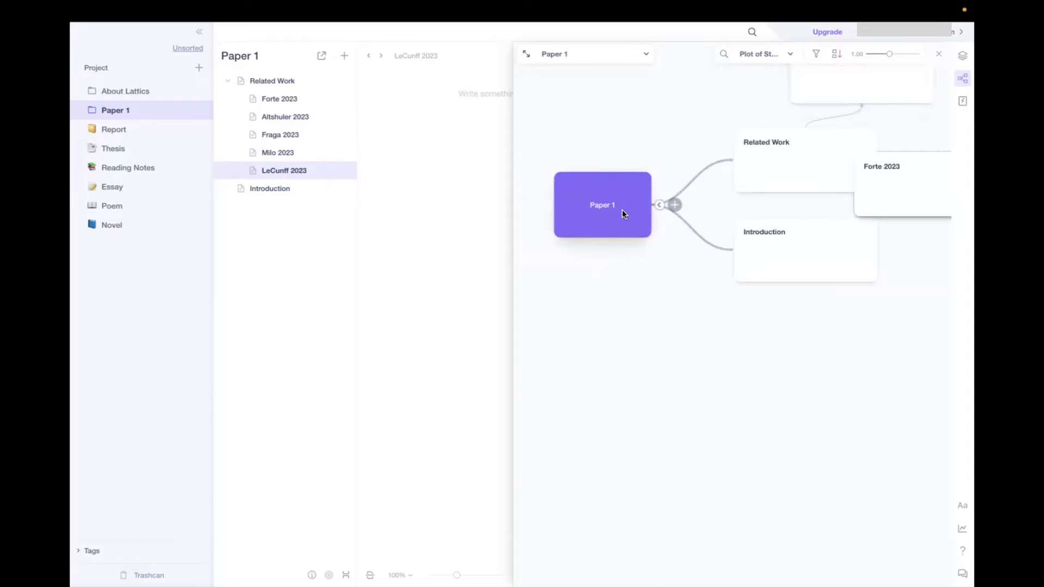
scroll(673, 279, up, 1)
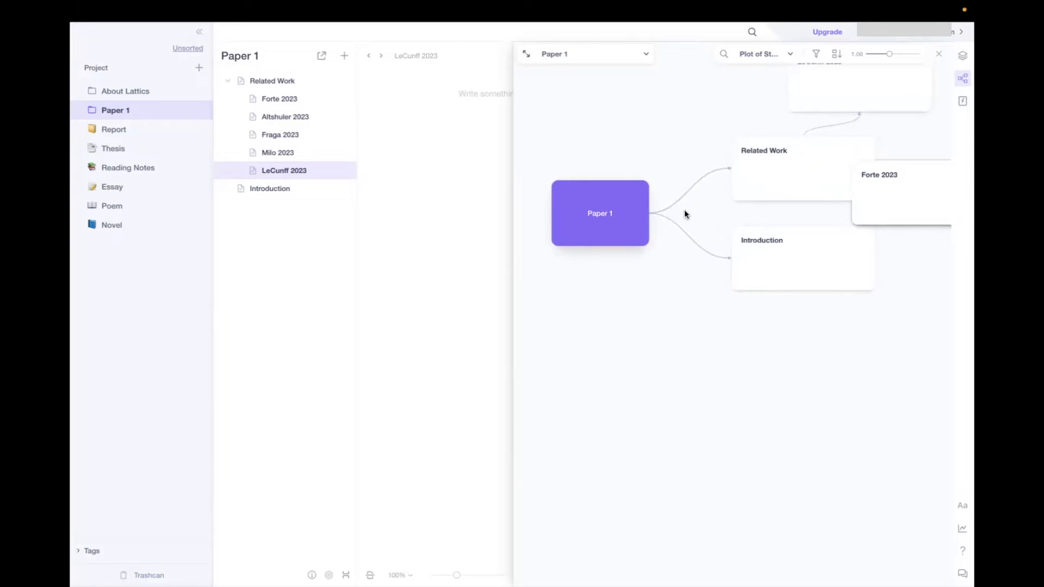
scroll(684, 218, up, 2)
scroll(684, 219, up, 1)
scroll(828, 191, down, 2)
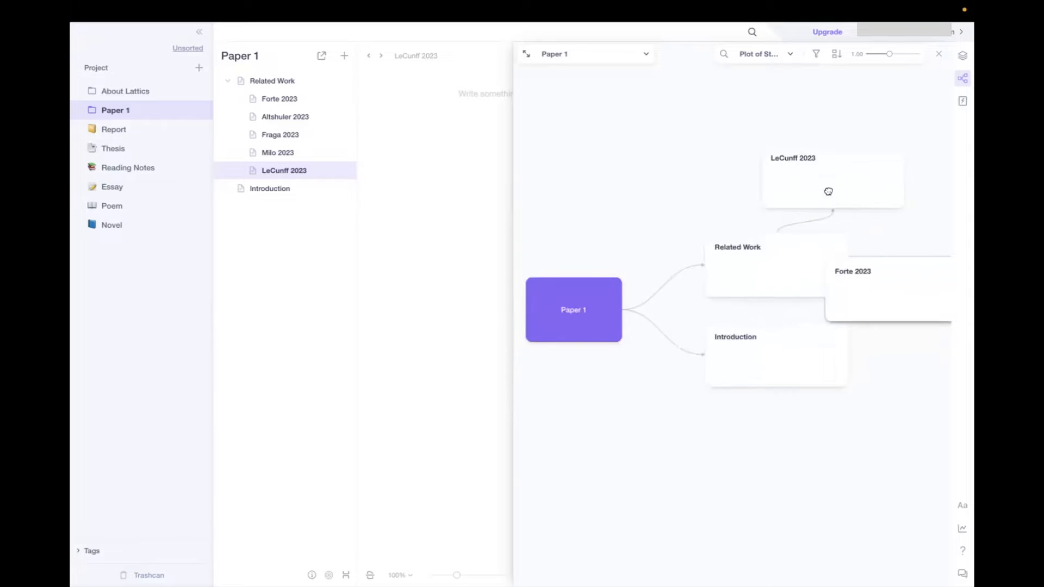
scroll(827, 191, left, 2)
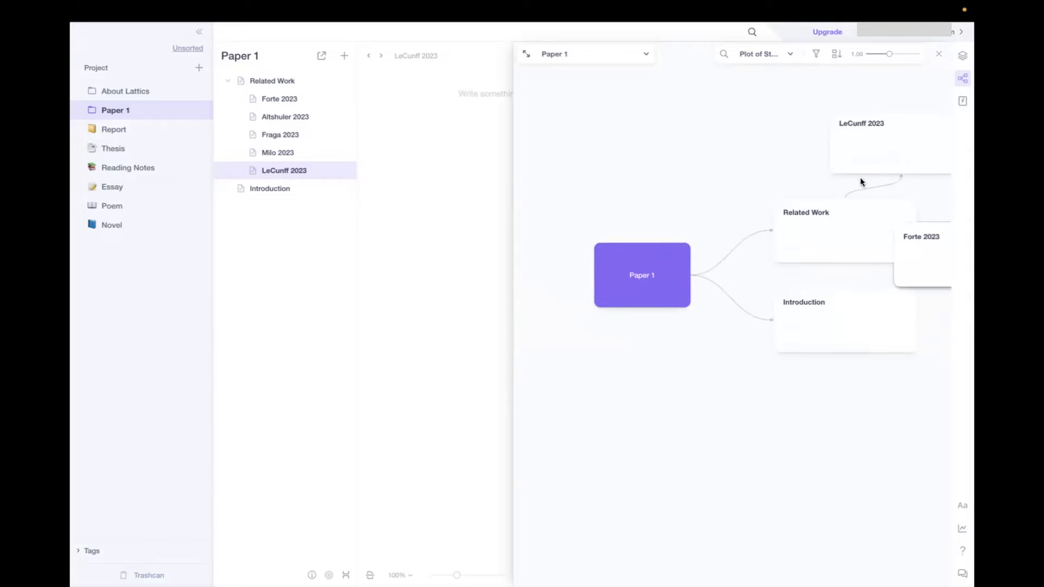
Write the note "Stuff here to remind me what to do with this card" in the Introduction card.
click(793, 329)
click(818, 319)
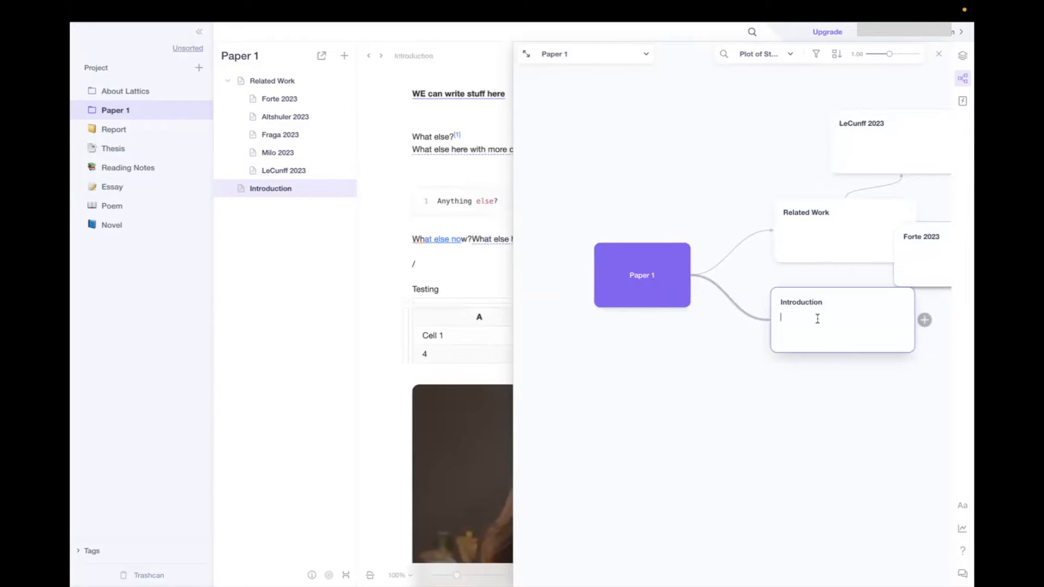
text(Stuff her)
text( e)
text(re)
text(to remind me )
text(what to )
text(do with this card)
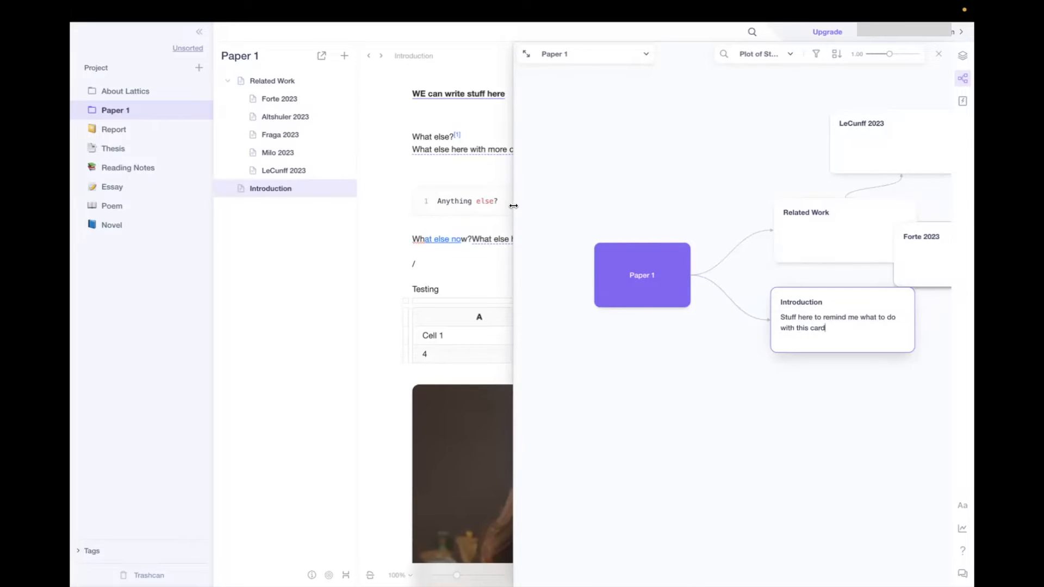
Widen the story plot view and rearrange the Paper 1, Related Work and Introduction cards to make room for the child cards.
drag(513, 206, 366, 210)
drag(703, 303, 673, 340)
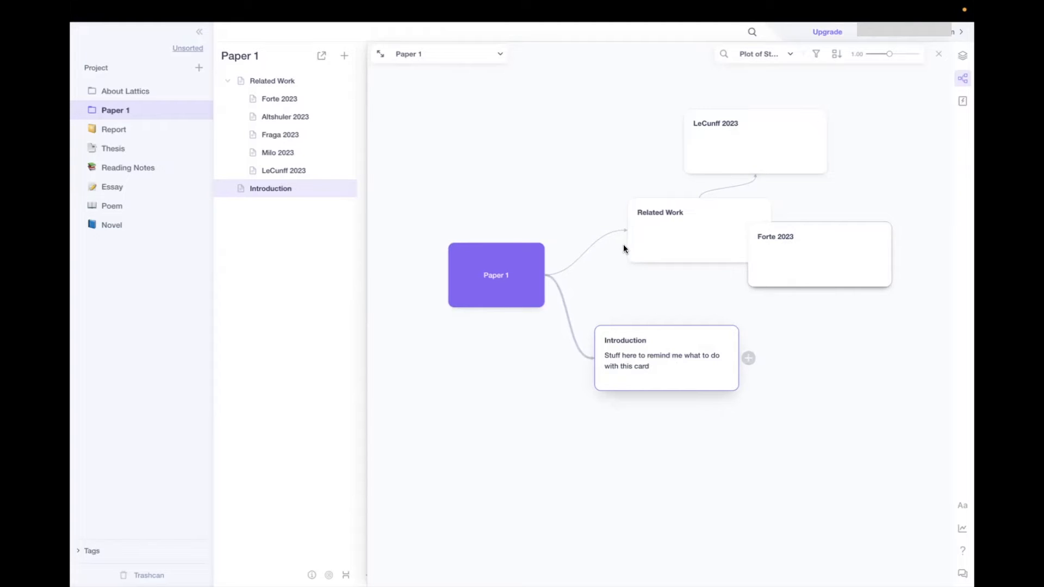
drag(692, 252, 760, 261)
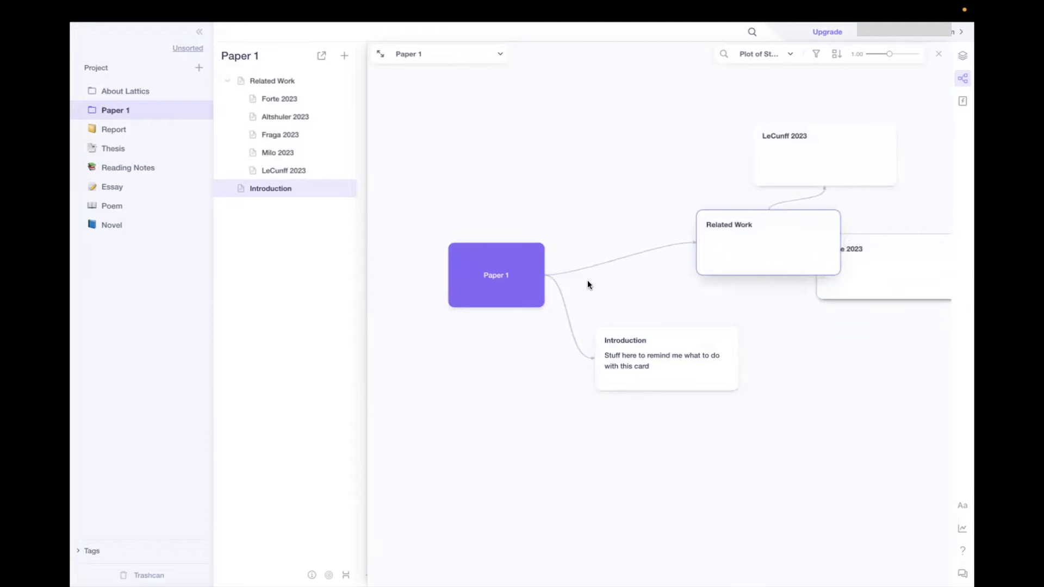
drag(622, 343, 600, 355)
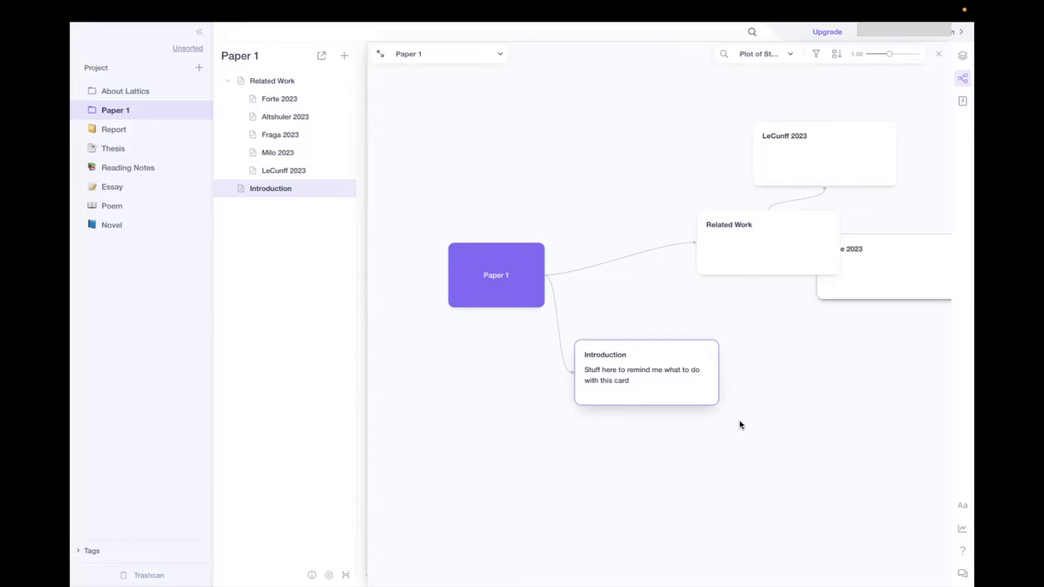
drag(495, 295, 461, 261)
drag(561, 336, 601, 335)
drag(664, 206, 577, 190)
Spread the Milo, Altshuler, Forte and Fraga 2023 cards in a column beside Related Work, with LeCunff 2023 above Related Work.
drag(794, 232, 905, 234)
drag(725, 237, 844, 154)
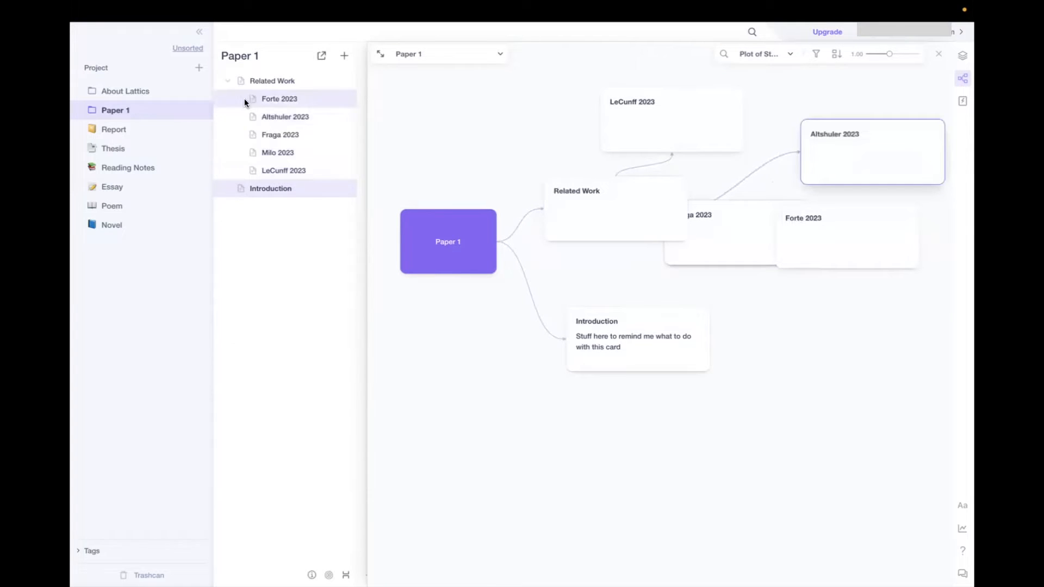
drag(709, 217, 852, 315)
drag(770, 239, 889, 87)
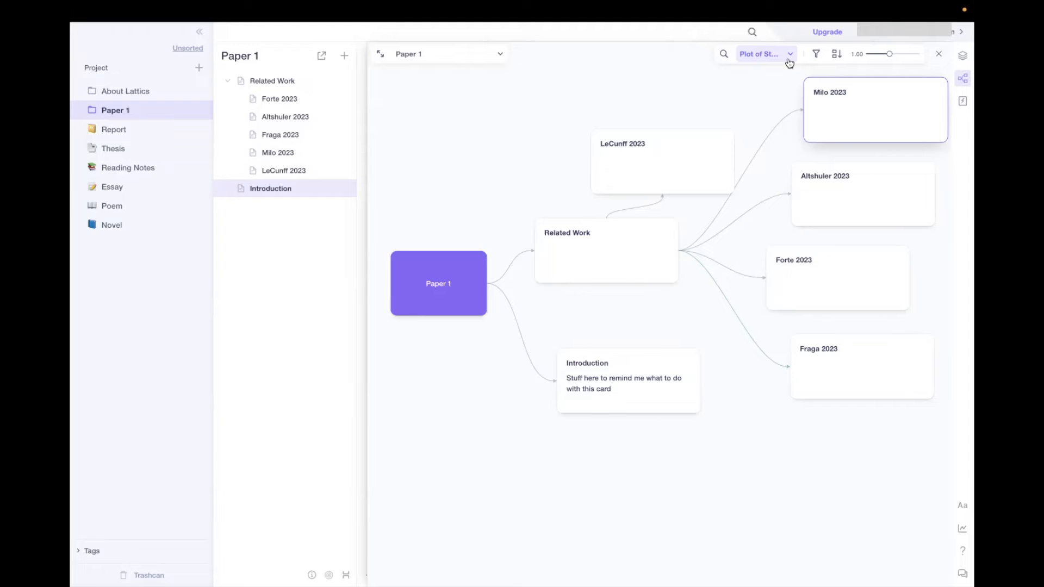
drag(691, 158, 648, 145)
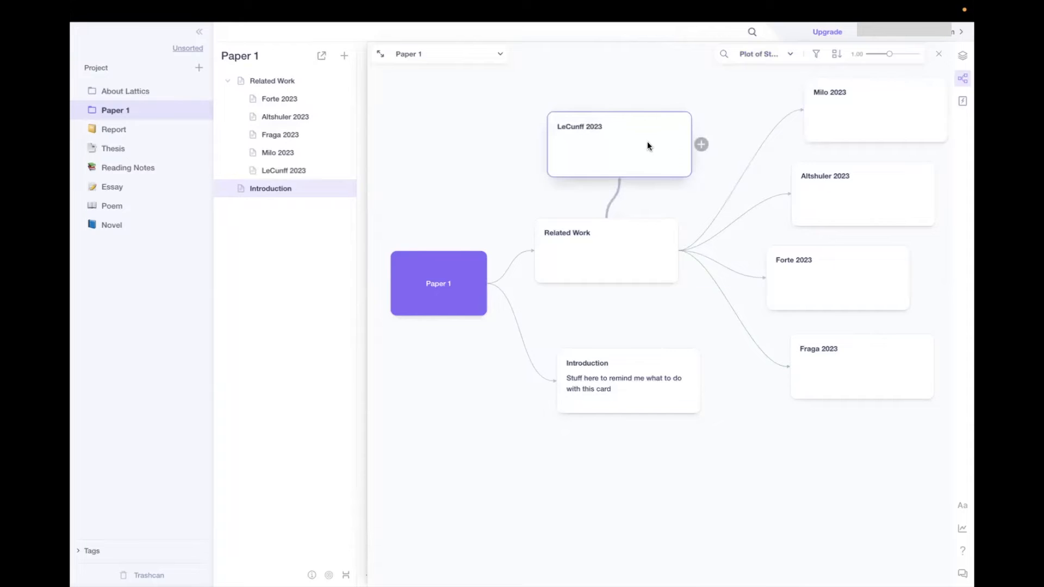
Move the LeCunff 2023 card up beside Milo 2023, then switch the map to Aerial View.
drag(647, 142, 732, 107)
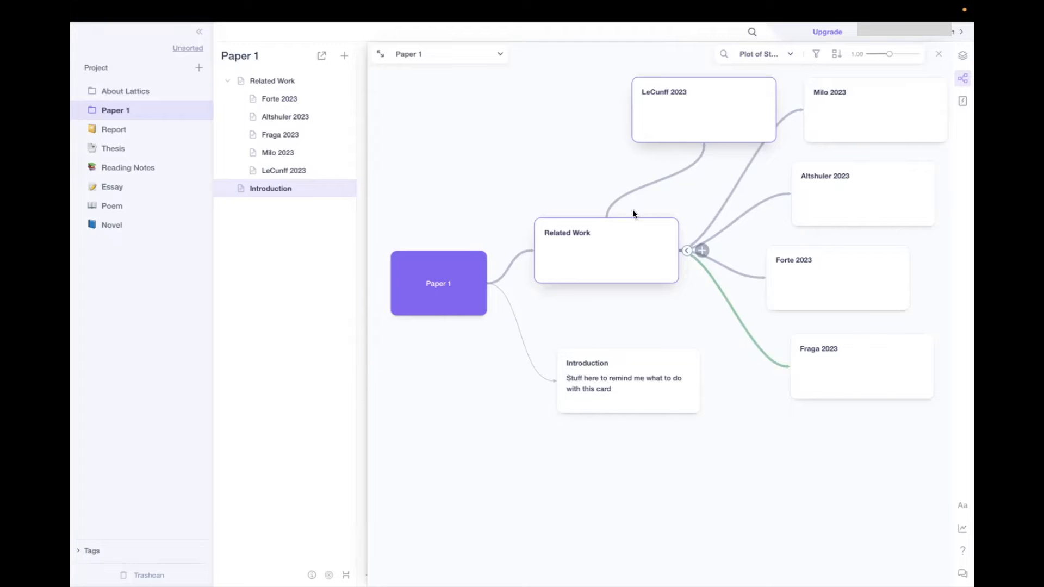
click(792, 59)
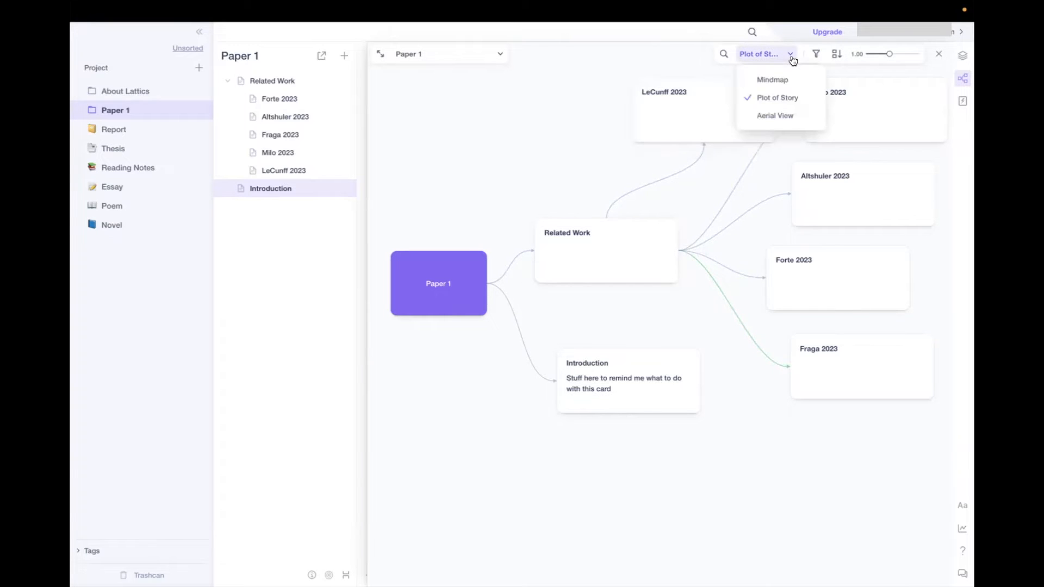
click(782, 116)
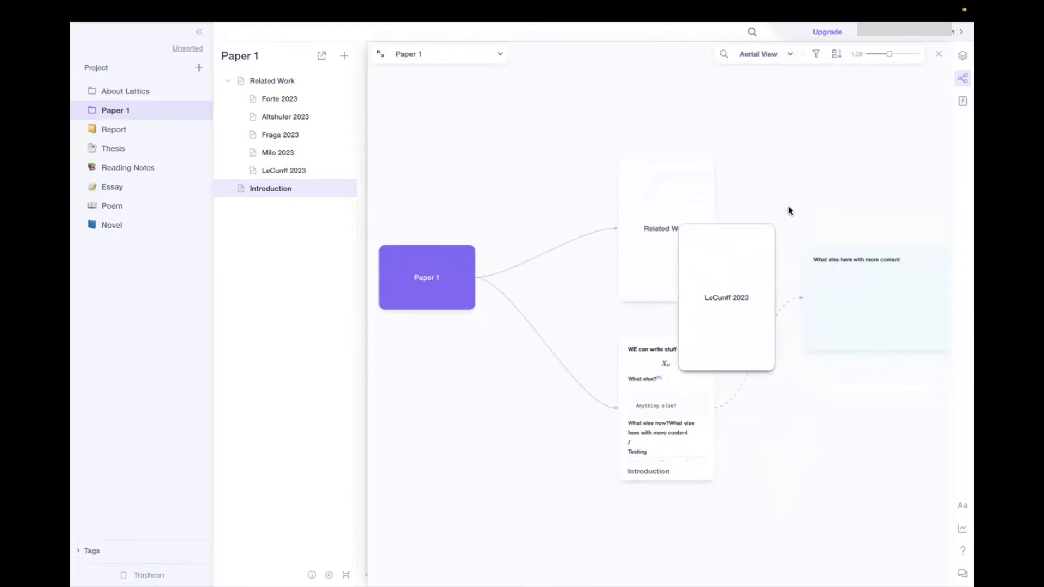
Pull the overlapping Aerial View cards apart and nest LeCunff 2023 under Milo 2023.
drag(660, 200, 770, 193)
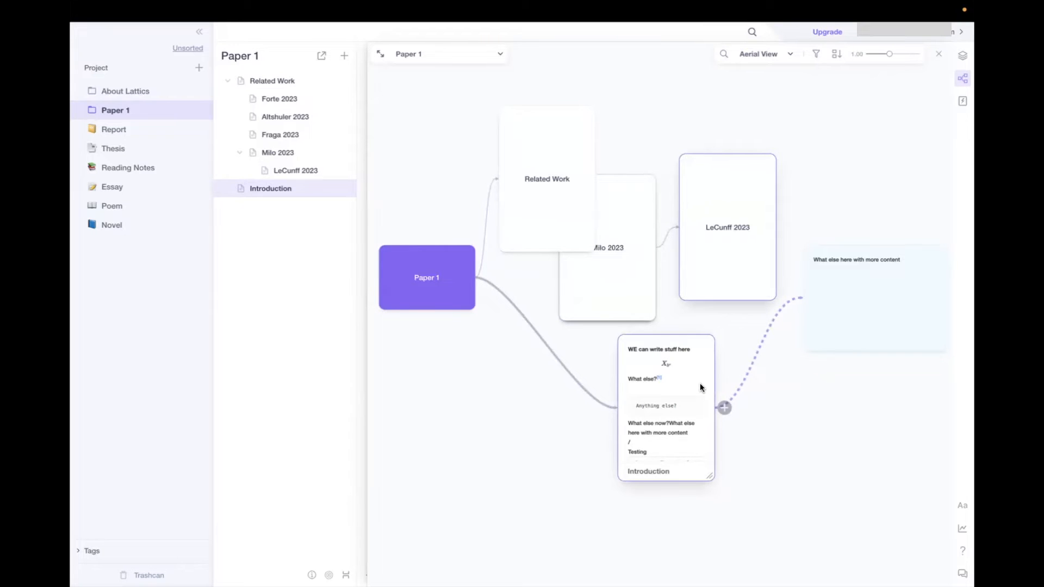
scroll(687, 416, down, 3)
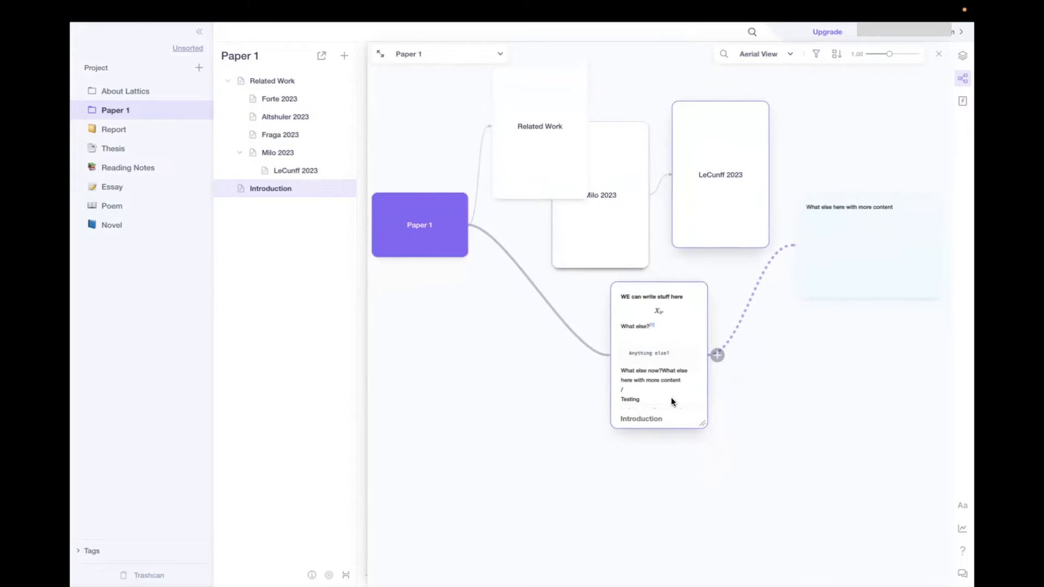
Preview the Introduction article's content and enlarge its card until the table and picture fit.
click(672, 399)
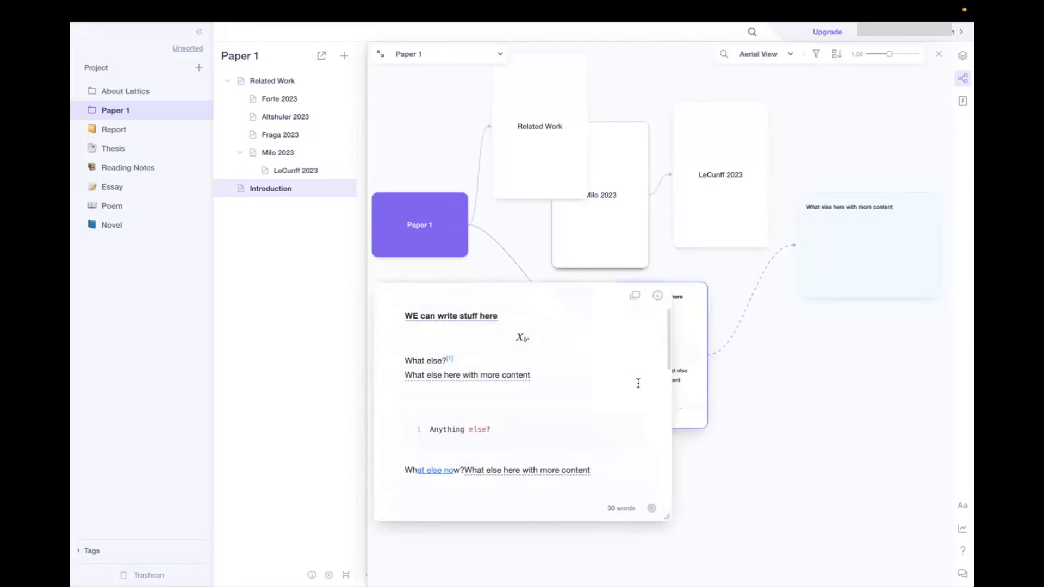
click(769, 398)
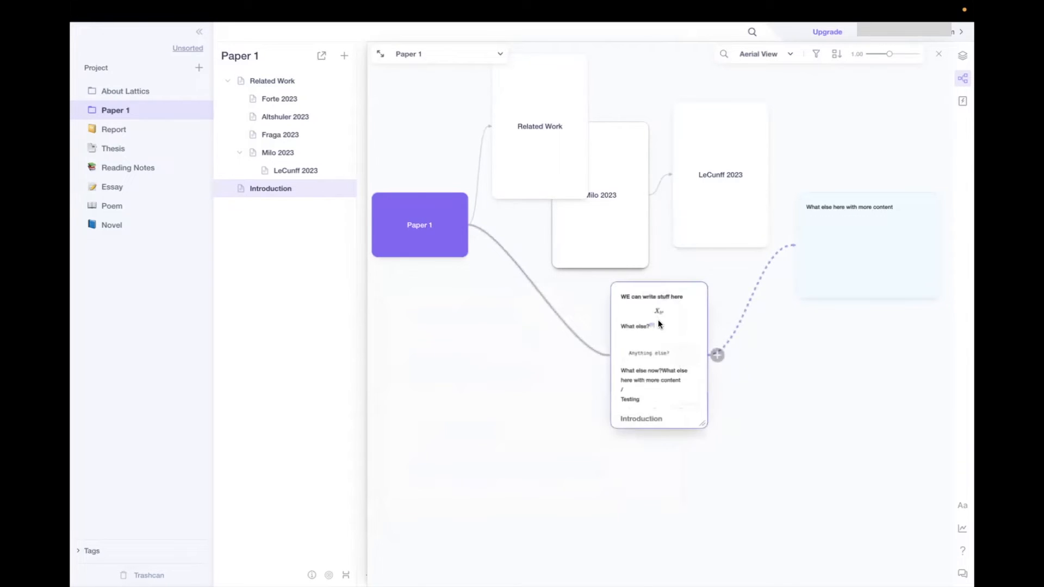
scroll(665, 327, down, 1)
drag(701, 406, 708, 497)
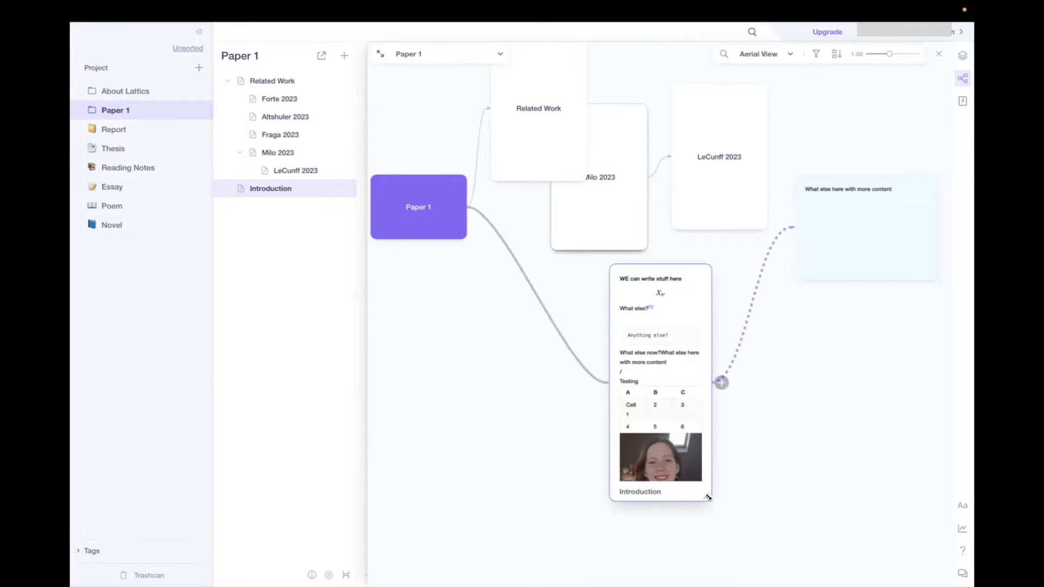
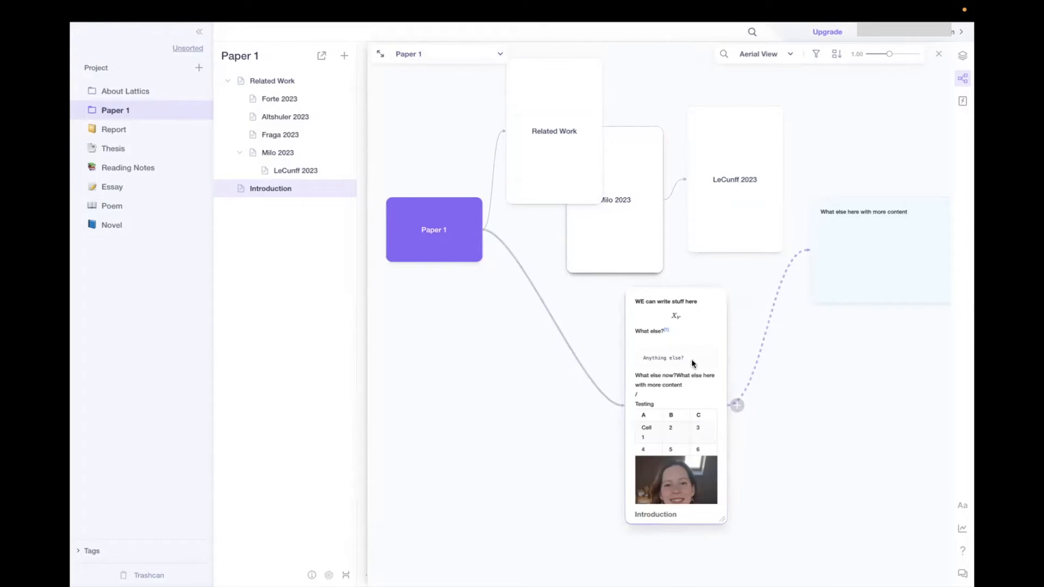
click(499, 54)
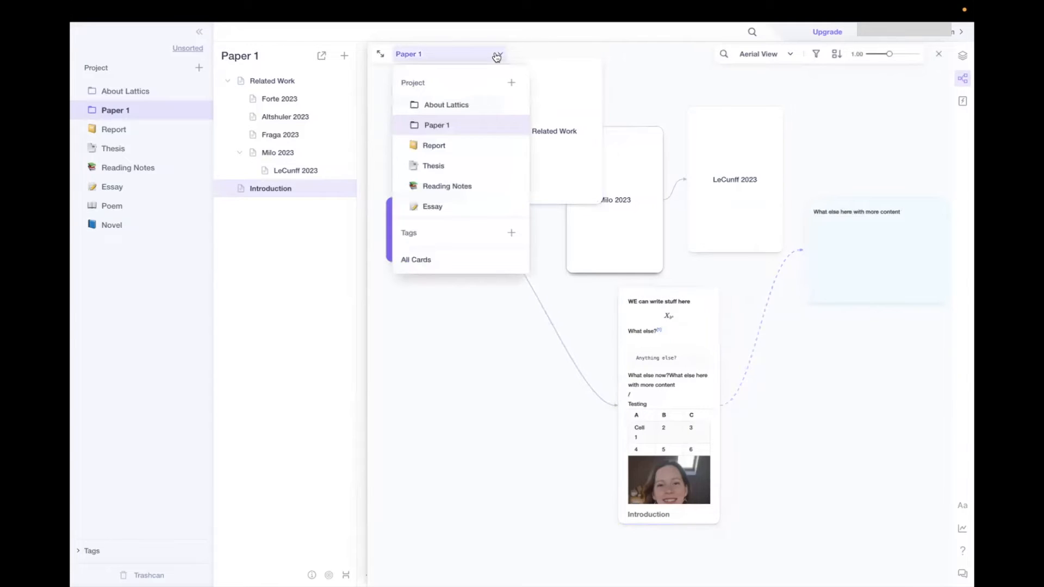
click(640, 103)
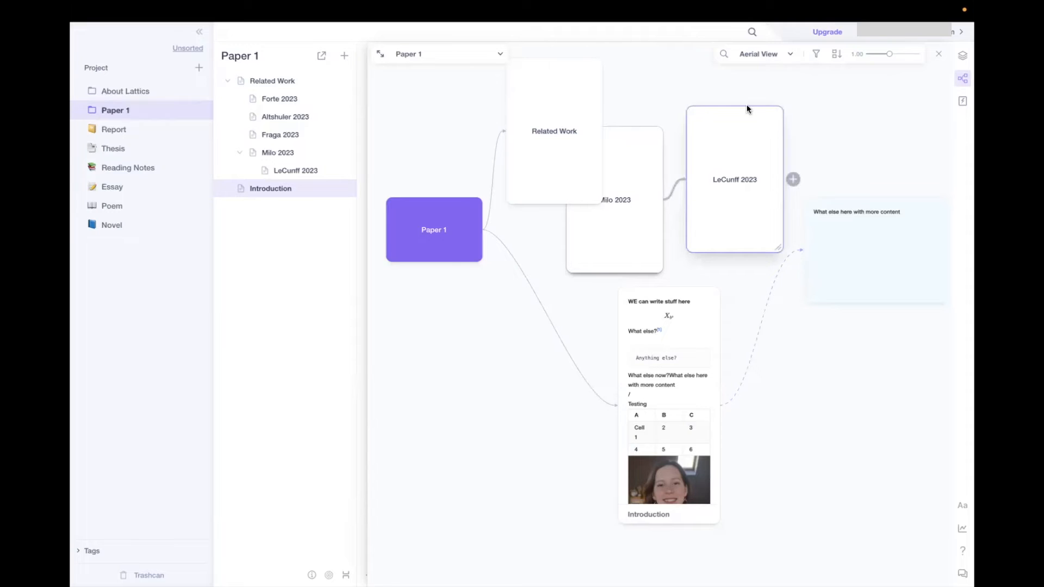
click(788, 56)
click(863, 120)
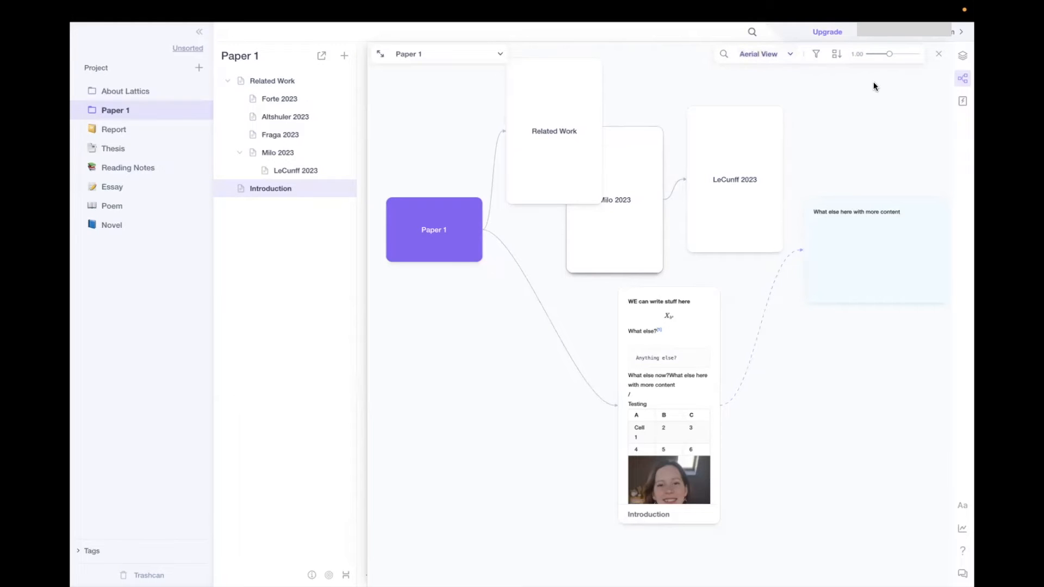
Zoom the map to 1.10 and apply auto layout to the Paper 1 cards.
mouse_move(889, 54)
mouse_down()
mouse_move(909, 55)
mouse_move(893, 54)
mouse_up()
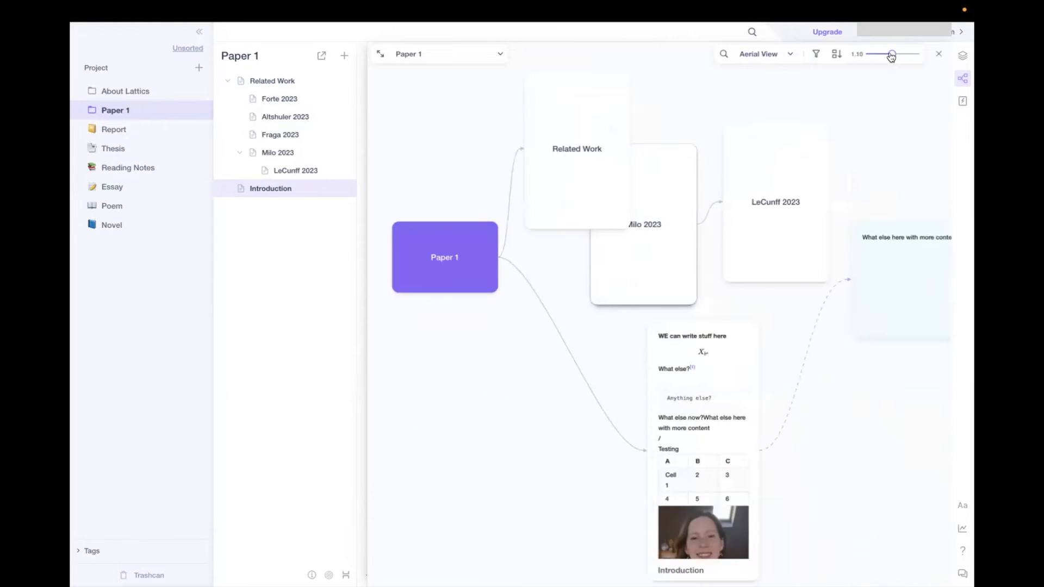
click(837, 55)
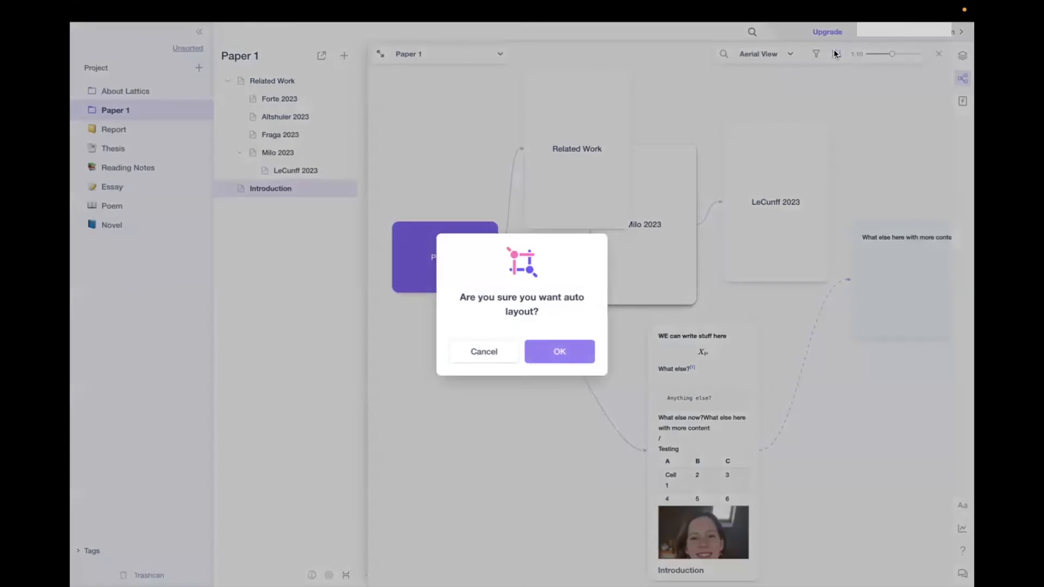
click(552, 352)
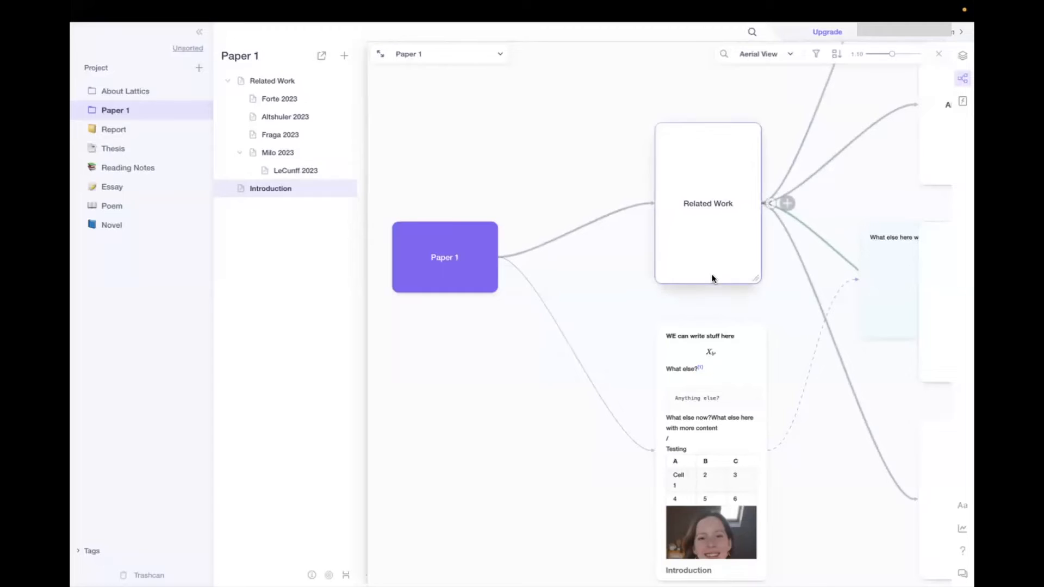
Move the "What else here with more content" card below the Introduction card and shift Introduction slightly.
scroll(712, 275, right, 3)
scroll(713, 275, up, 1)
scroll(712, 275, down, 5)
scroll(713, 275, left, 1)
drag(786, 146, 691, 509)
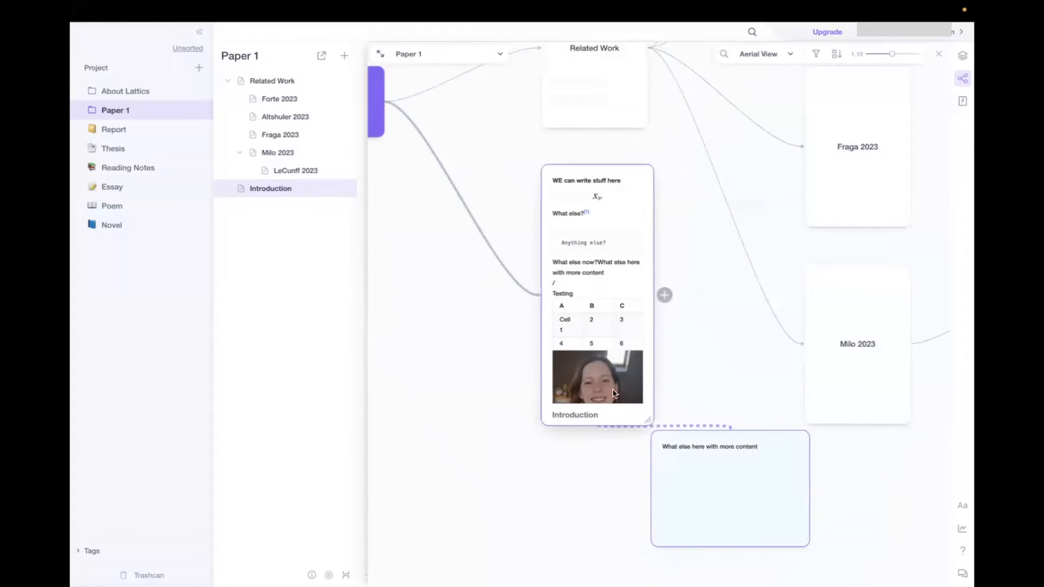
drag(626, 262, 607, 236)
drag(709, 462, 708, 506)
Zoom the map out to 0.62 to view all cards and examine the contents filter options.
scroll(726, 220, up, 2)
scroll(725, 220, right, 1)
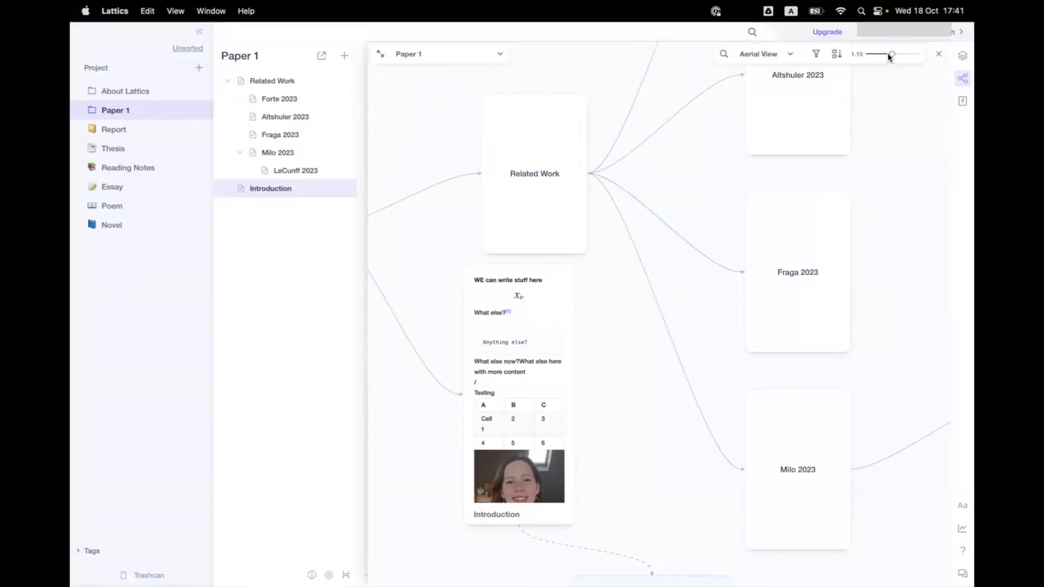
scroll(778, 202, down, 2)
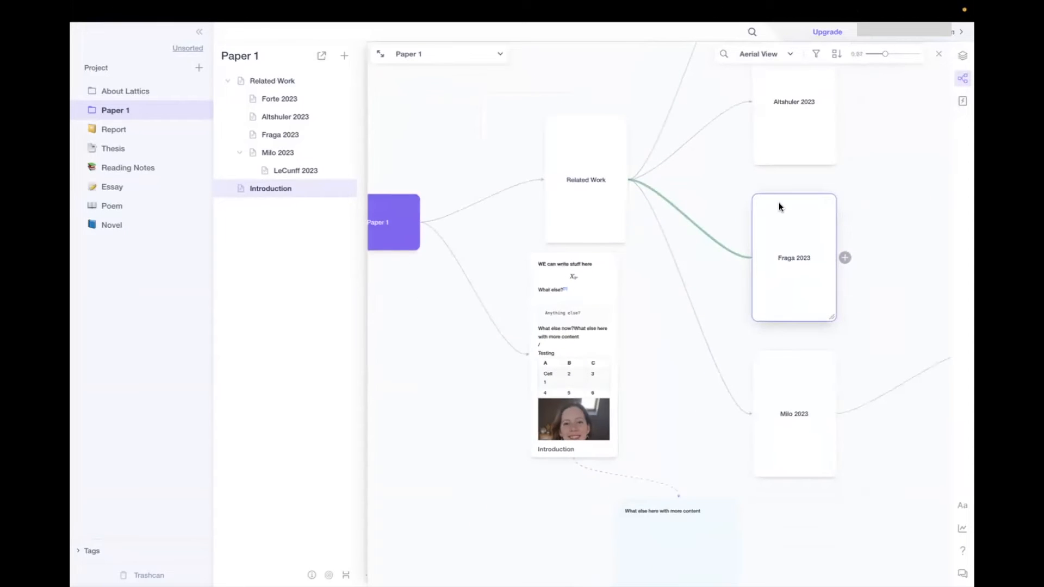
scroll(761, 269, down, 2)
scroll(762, 269, down, 1)
scroll(762, 268, up, 1)
scroll(762, 268, right, 1)
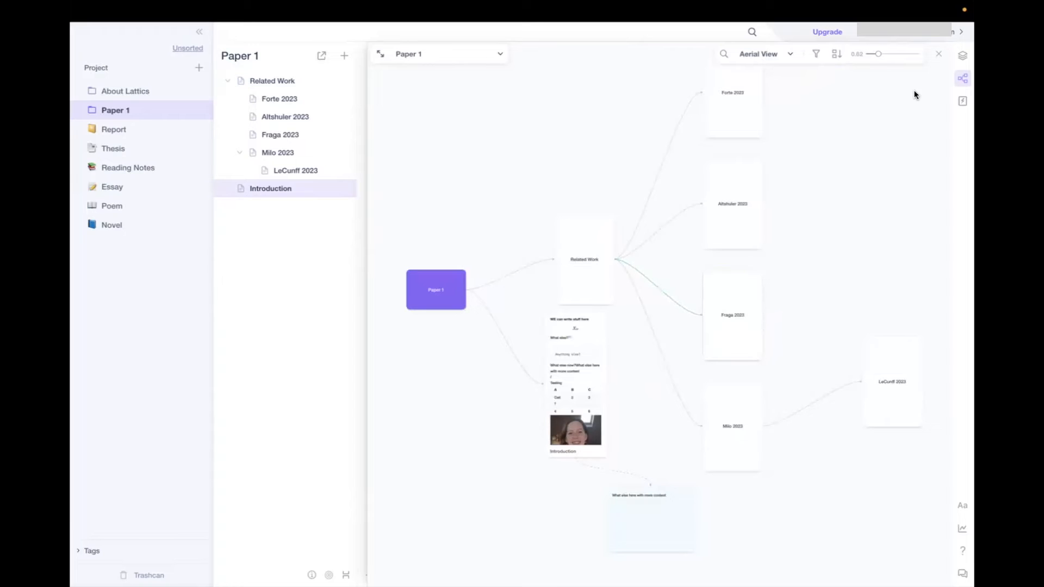
click(816, 55)
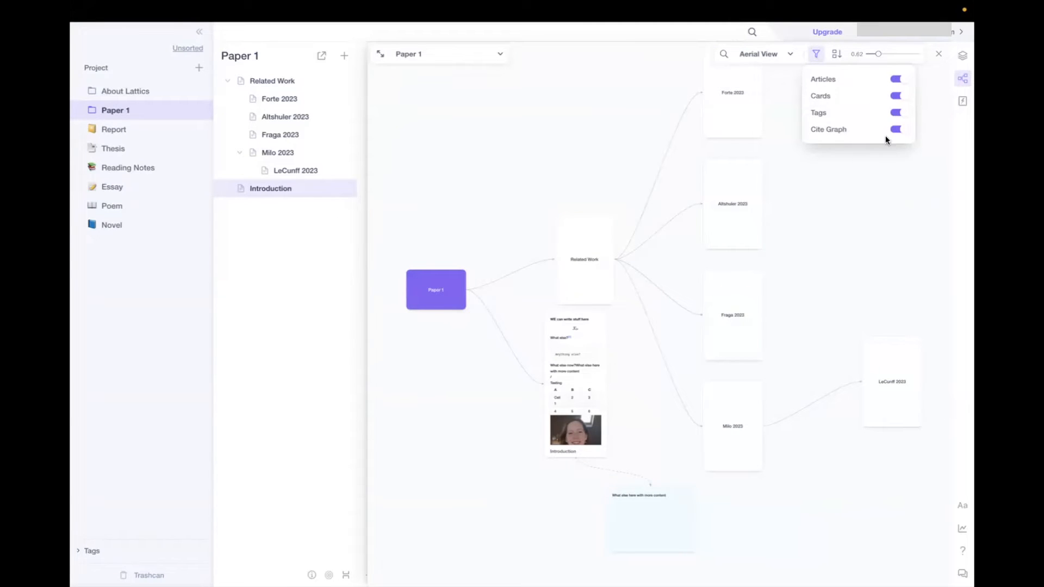
click(898, 114)
Open the Fraga 2023 article and put the Paper 1 map away.
drag(368, 155, 785, 161)
click(295, 138)
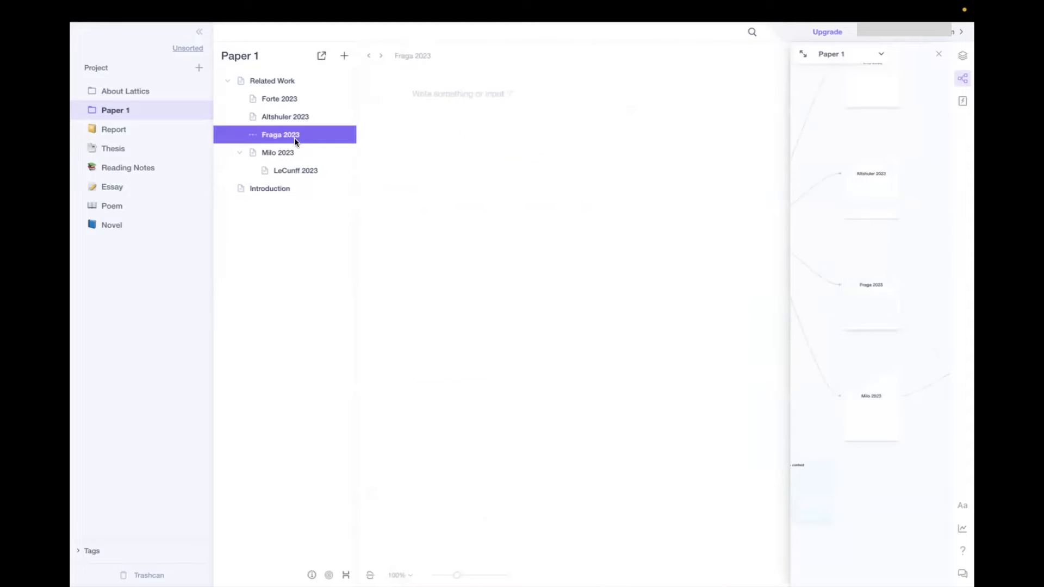
click(678, 129)
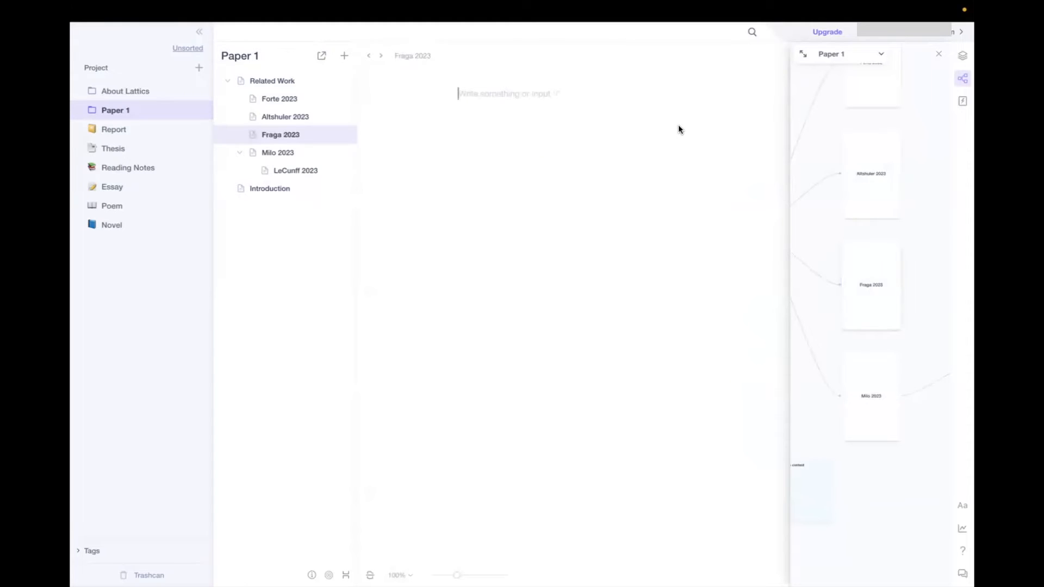
click(939, 54)
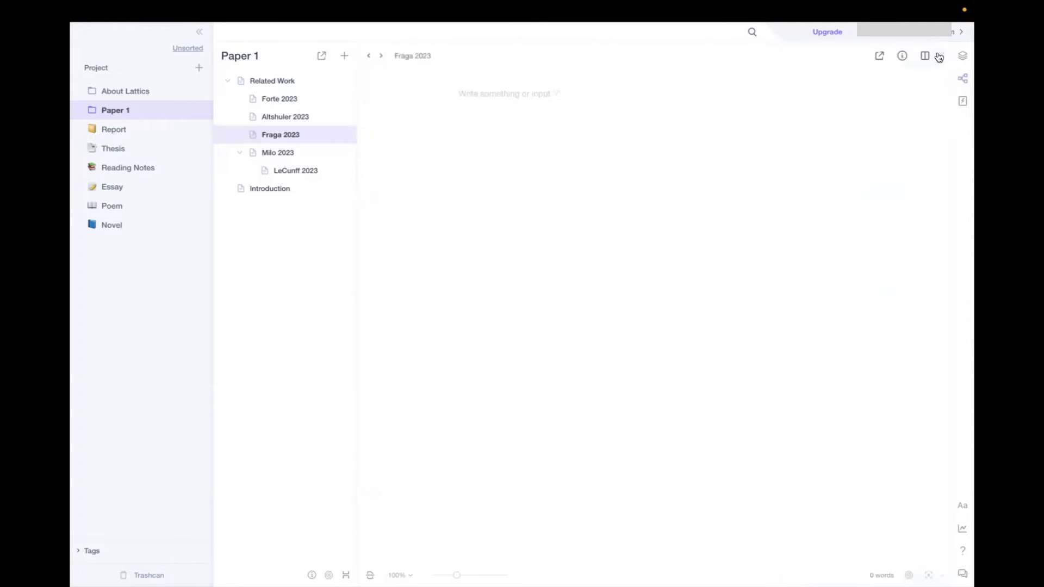
Add the tag "collaborators" to the Fraga 2023 article.
click(903, 56)
click(835, 100)
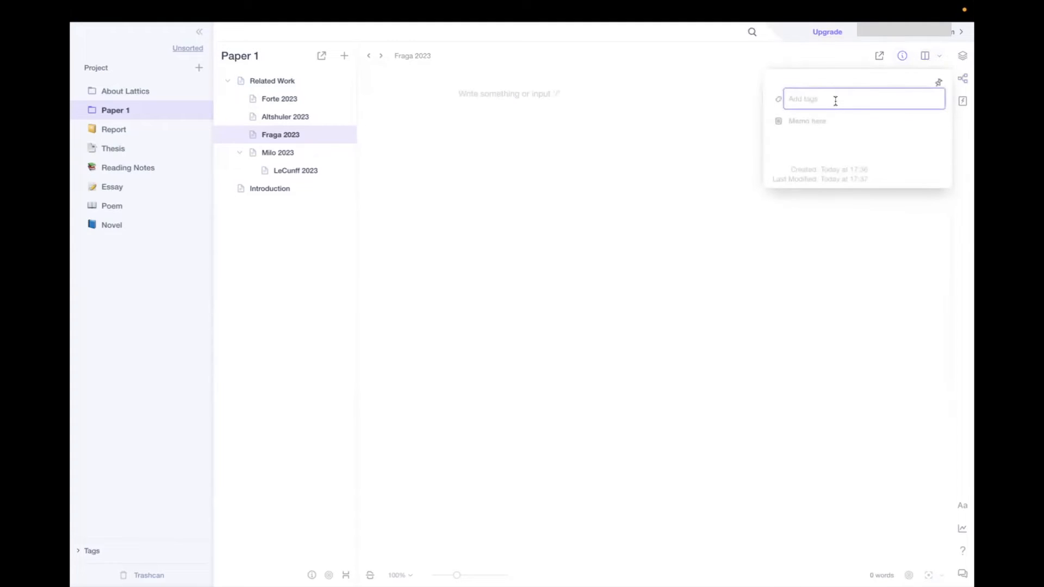
text(collaborators)
key(Return)
click(830, 217)
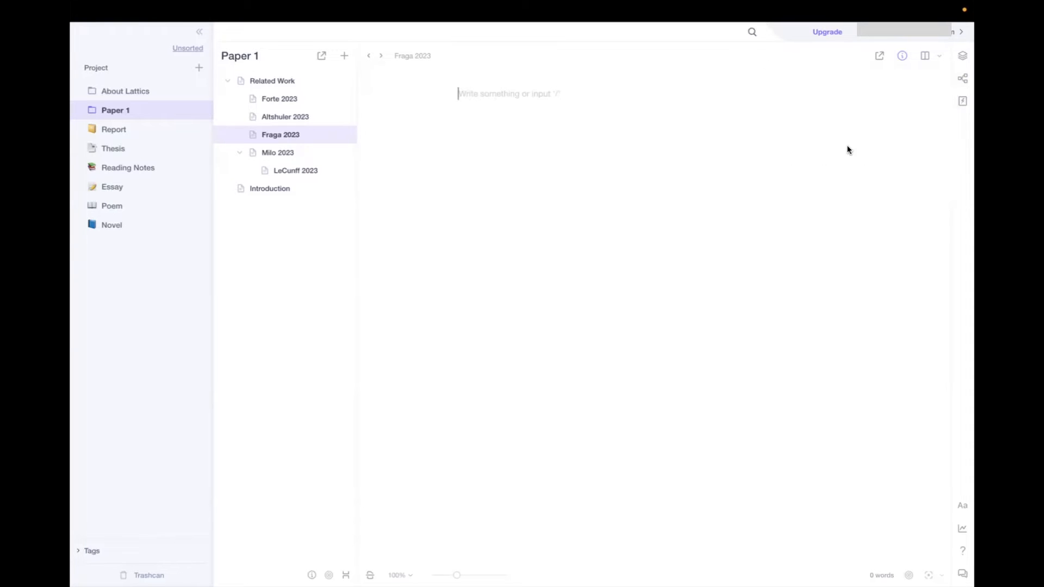
Assign the existing "collaborators" tag to the Altshuler 2023 article.
click(319, 120)
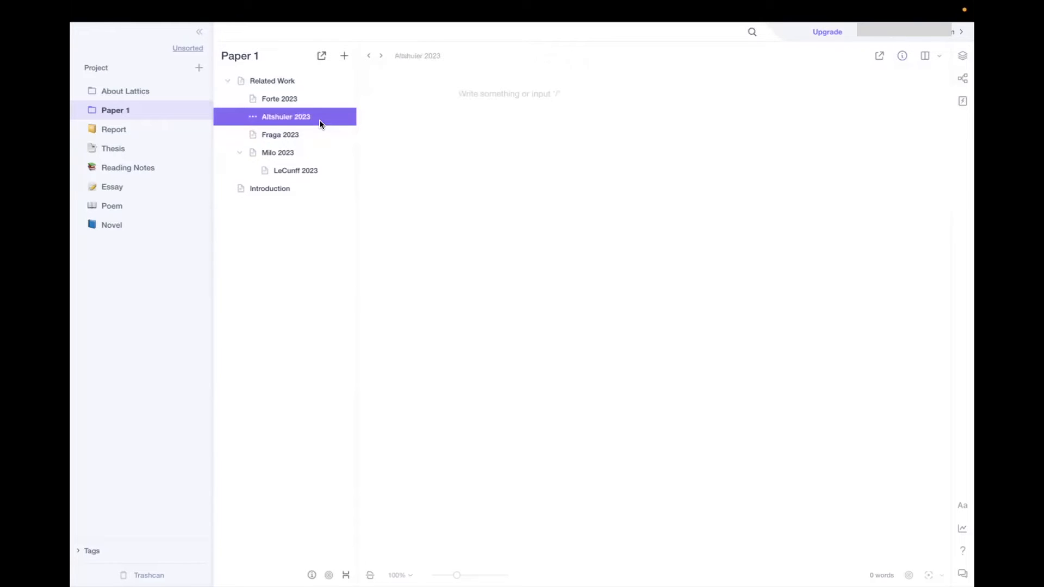
click(903, 56)
click(813, 99)
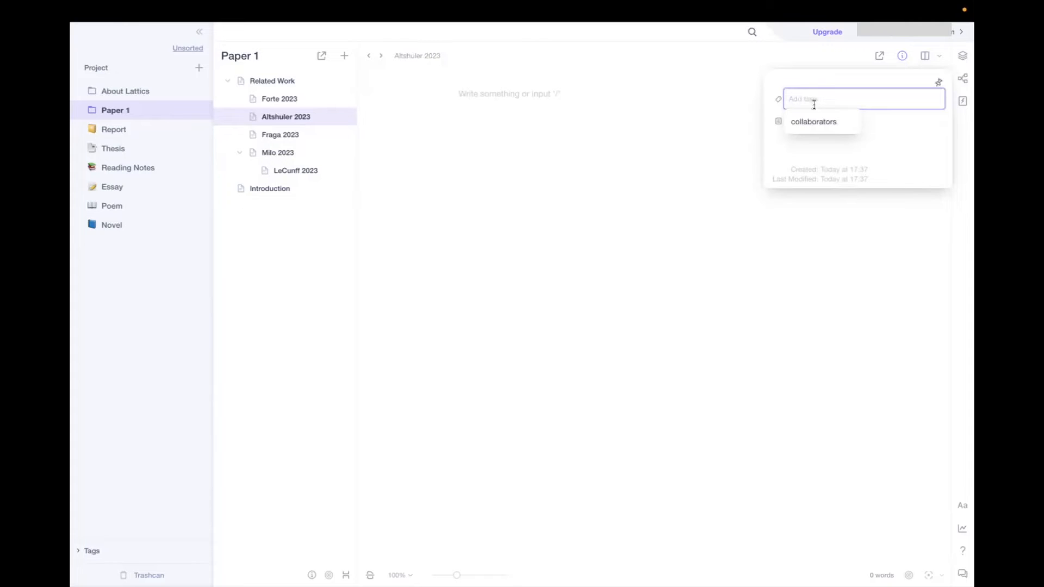
click(816, 119)
click(844, 218)
Reopen the Paper 1 map, widen it, and toggle the Tags filter off and on to check the collaborators labels.
click(962, 79)
drag(787, 122, 362, 148)
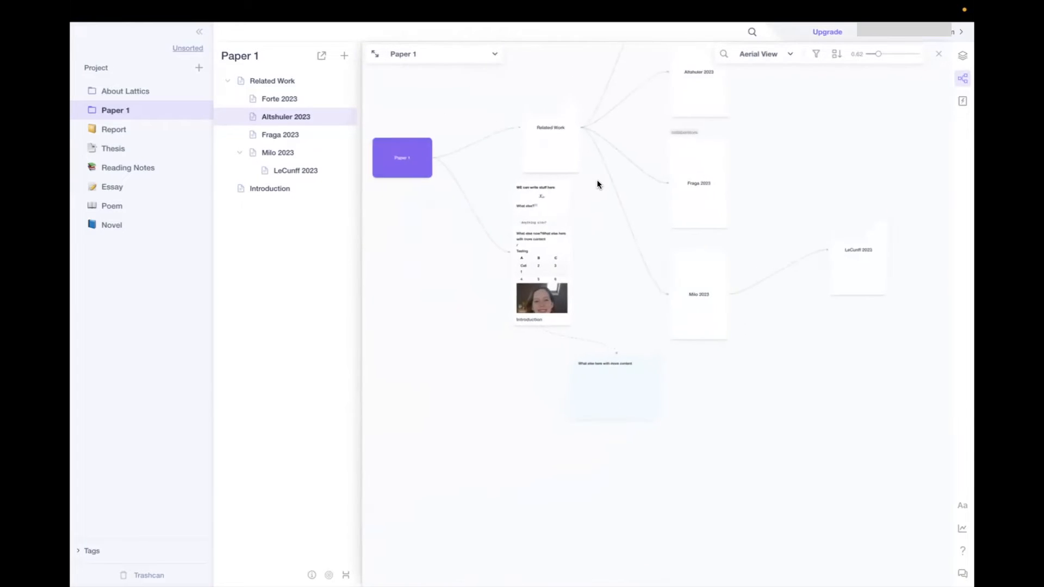
click(815, 53)
click(899, 113)
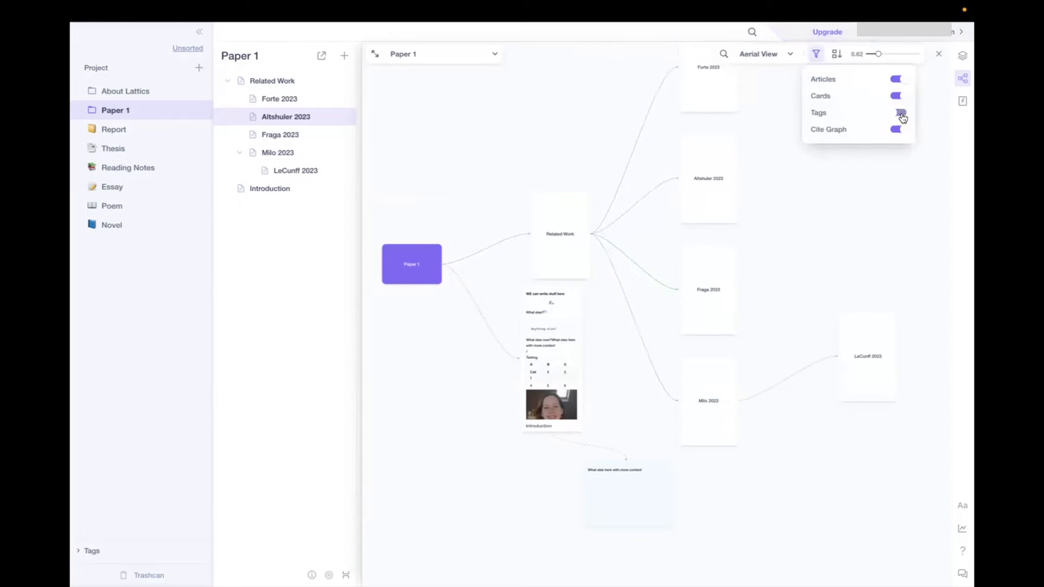
click(901, 114)
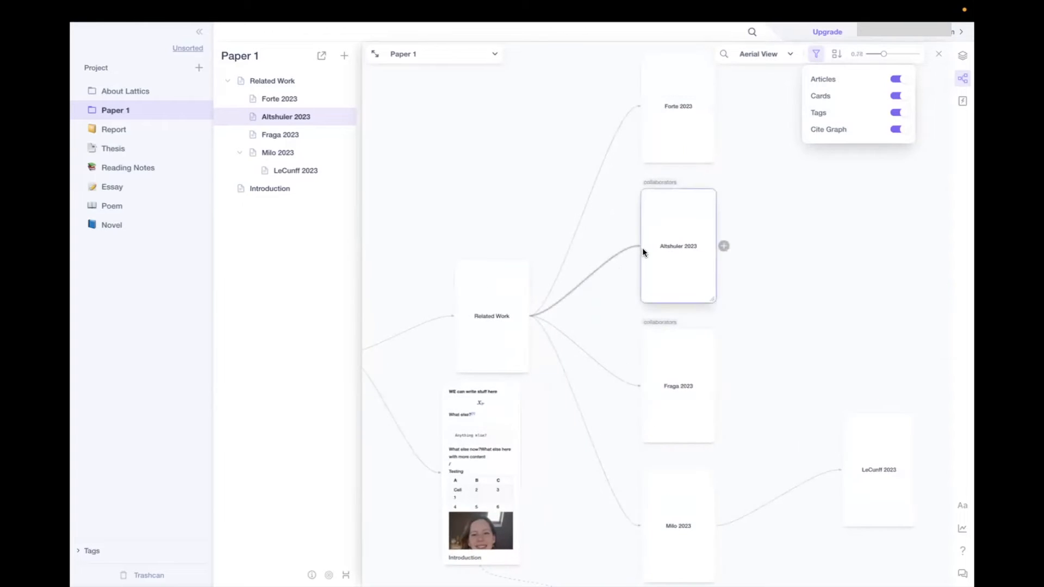
scroll(642, 246, up, 3)
scroll(642, 245, up, 5)
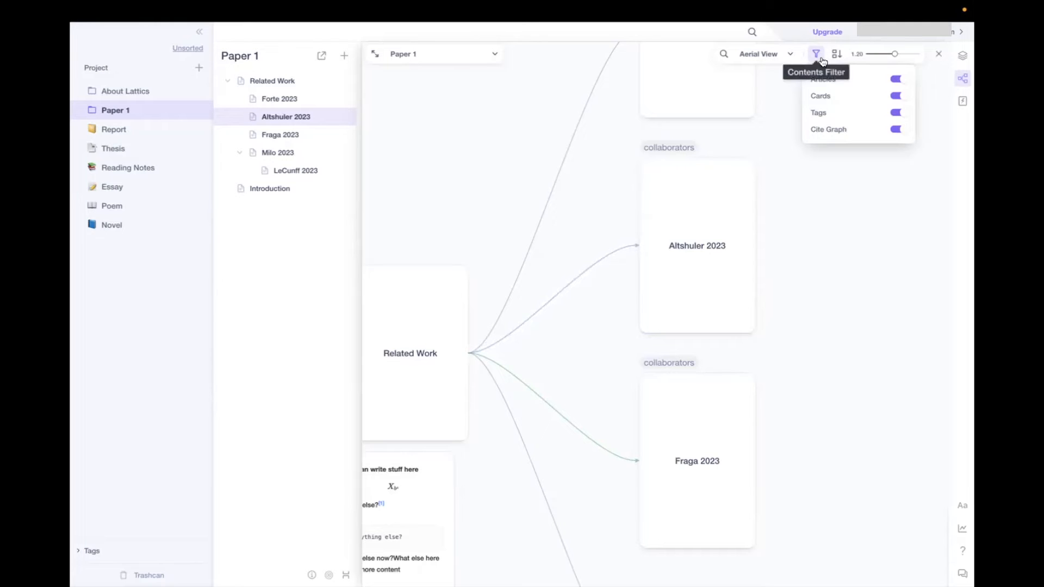
Toggle the Cite Graph filter off and back on, checking the link between Introduction and its card.
click(896, 130)
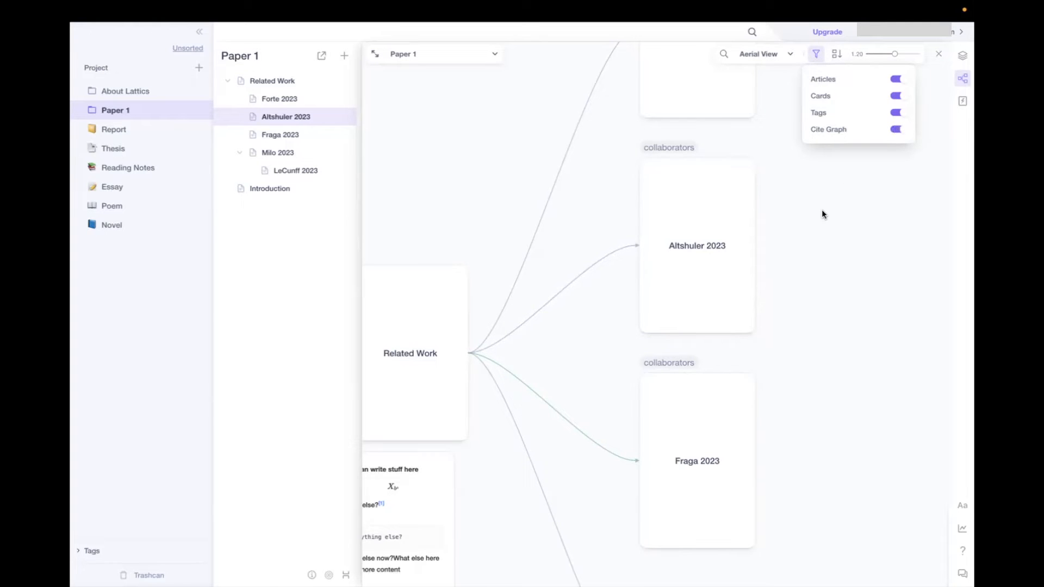
scroll(823, 213, down, 6)
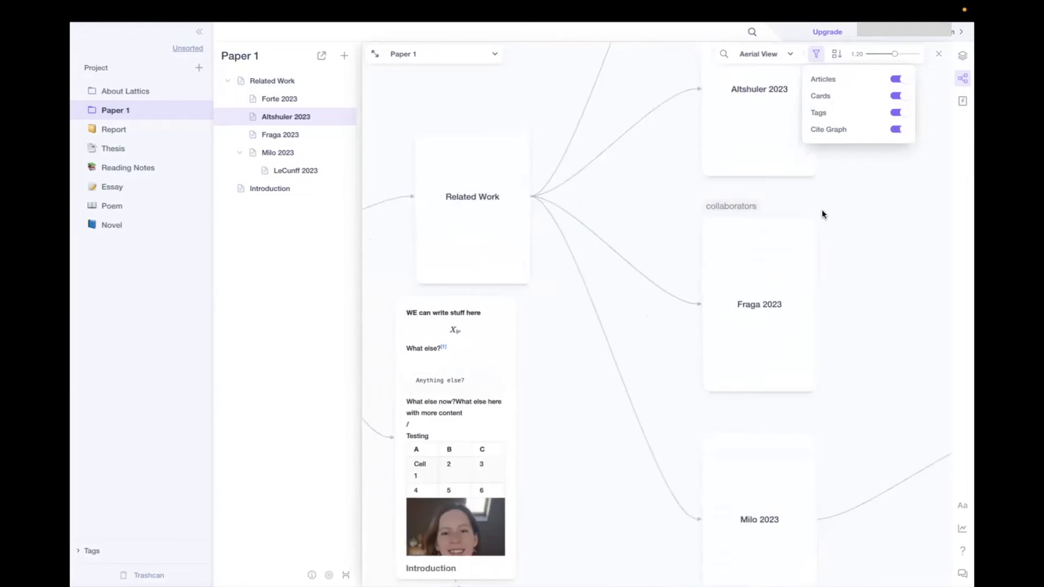
click(901, 131)
click(901, 131)
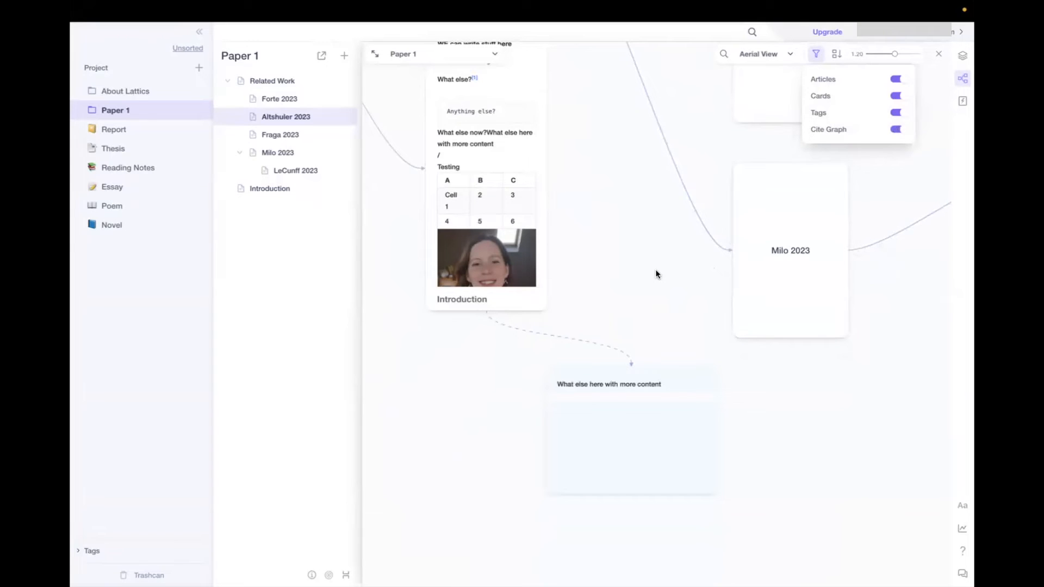
scroll(655, 273, down, 1)
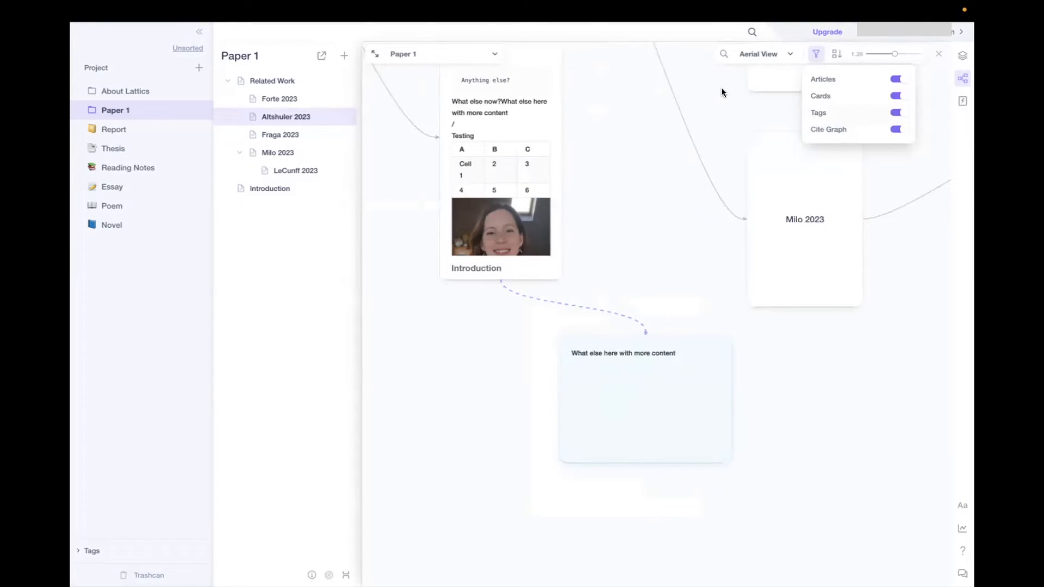
Search the map for "milo", jump to the Milo 2023 article, and review its place among the other cards.
click(724, 53)
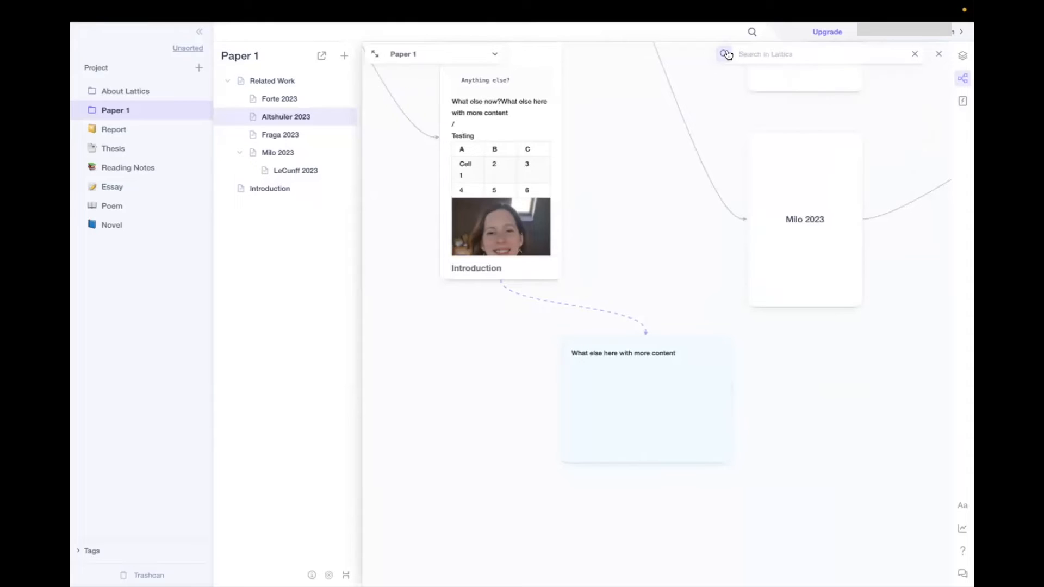
text(milo)
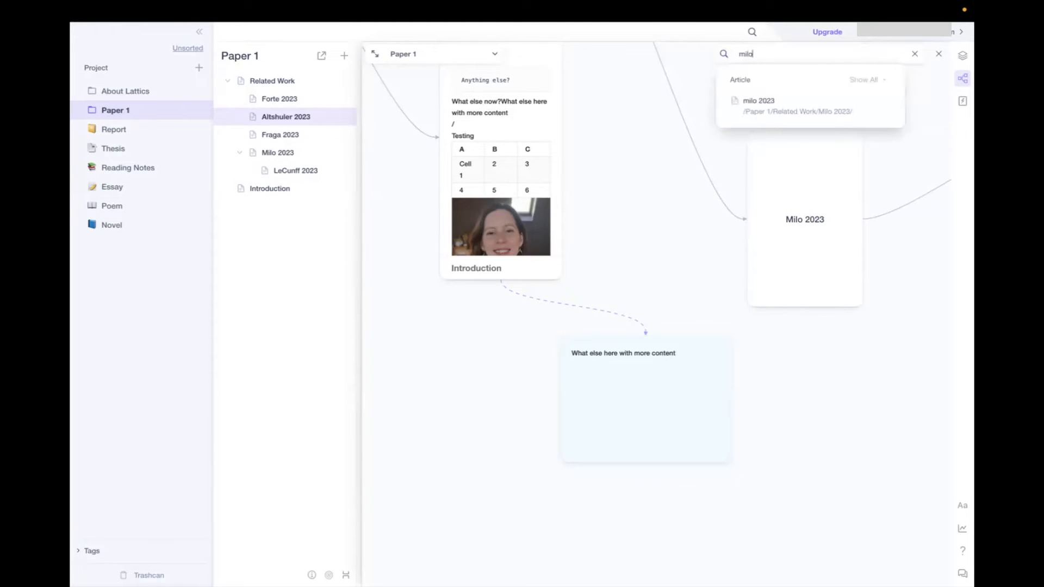
click(750, 111)
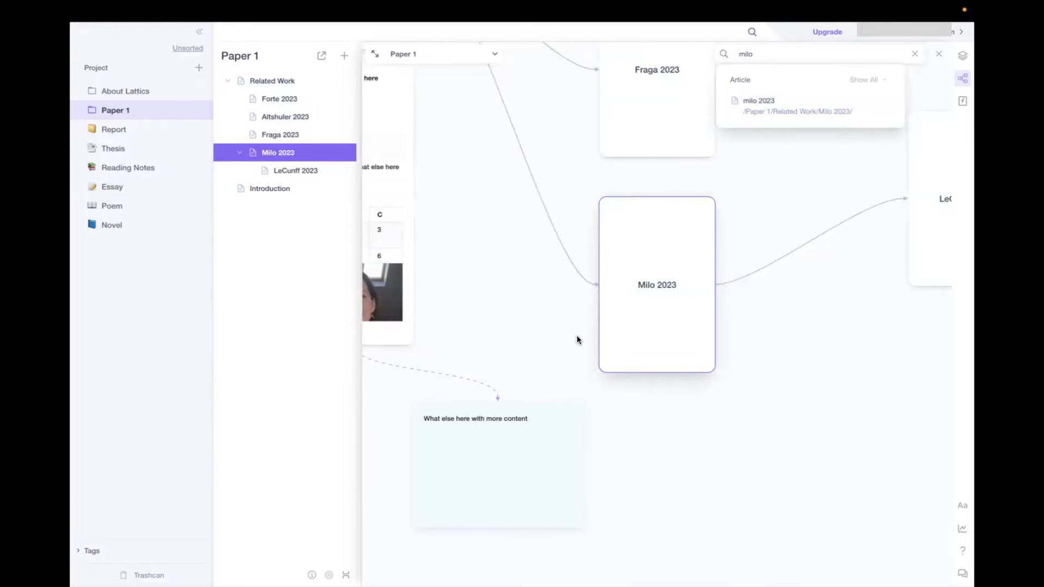
scroll(577, 335, down, 5)
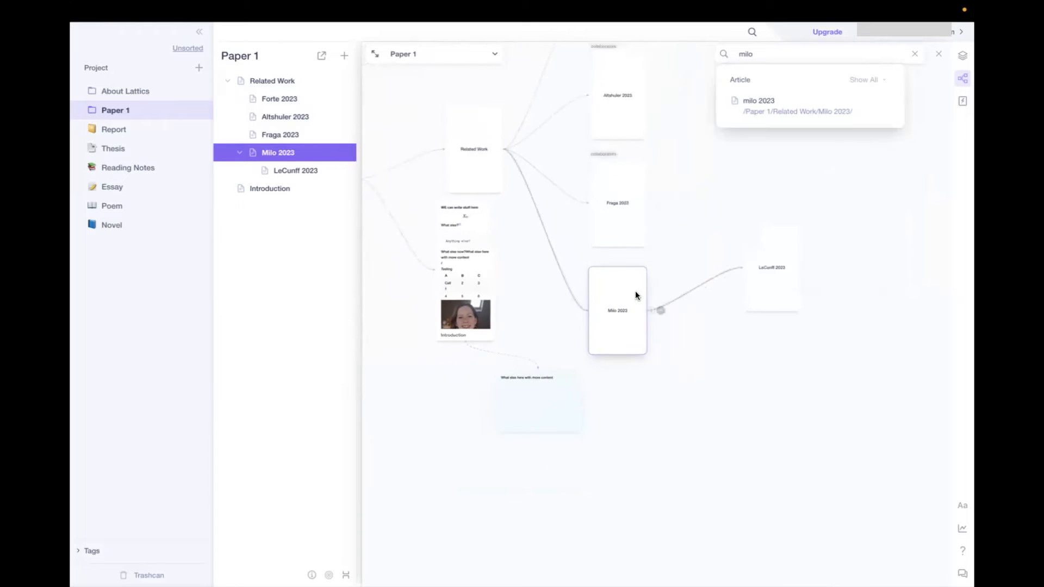
scroll(636, 295, up, 3)
scroll(635, 295, left, 2)
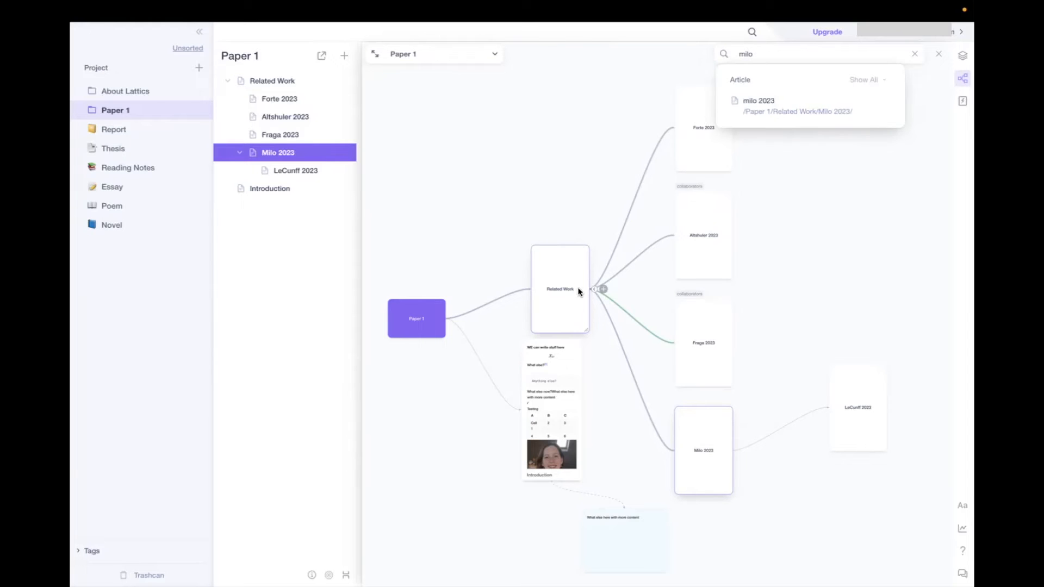
Show the cards tagged collaborators in the map, and insert a citation of Altshuler 2023 into the Fraga 2023 article.
click(496, 55)
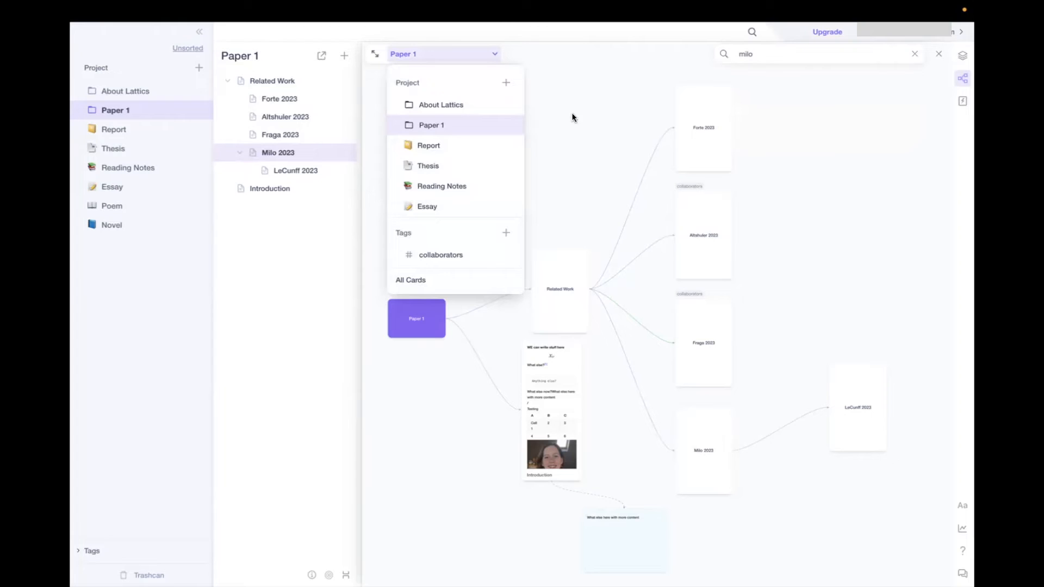
click(435, 257)
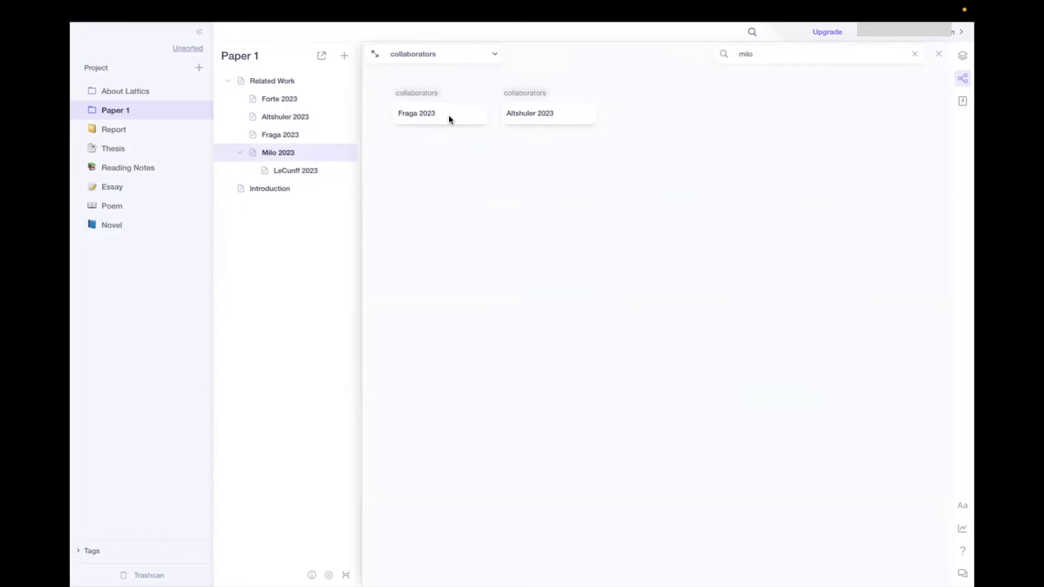
click(294, 135)
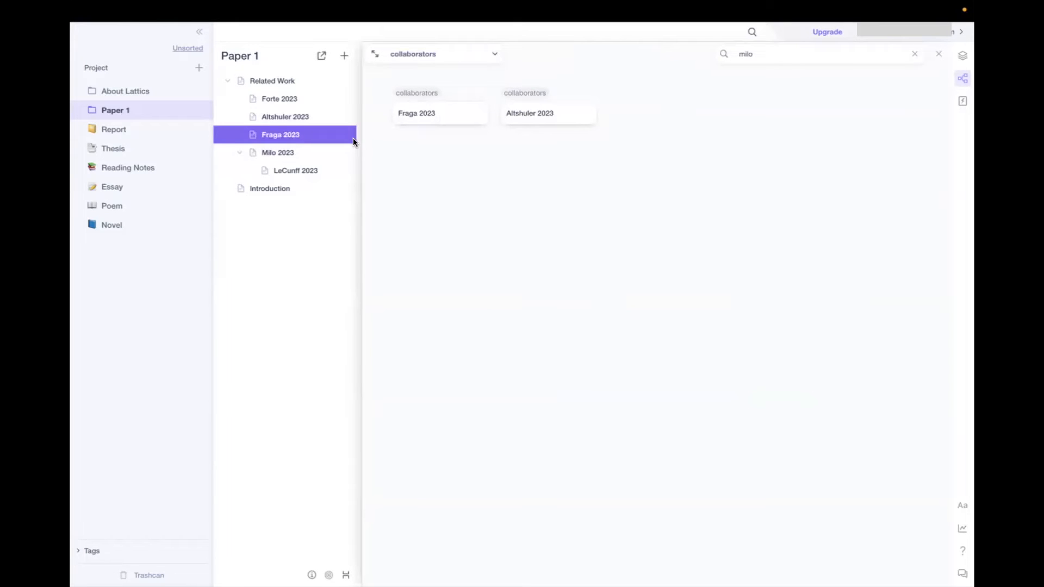
drag(363, 147, 738, 153)
click(532, 99)
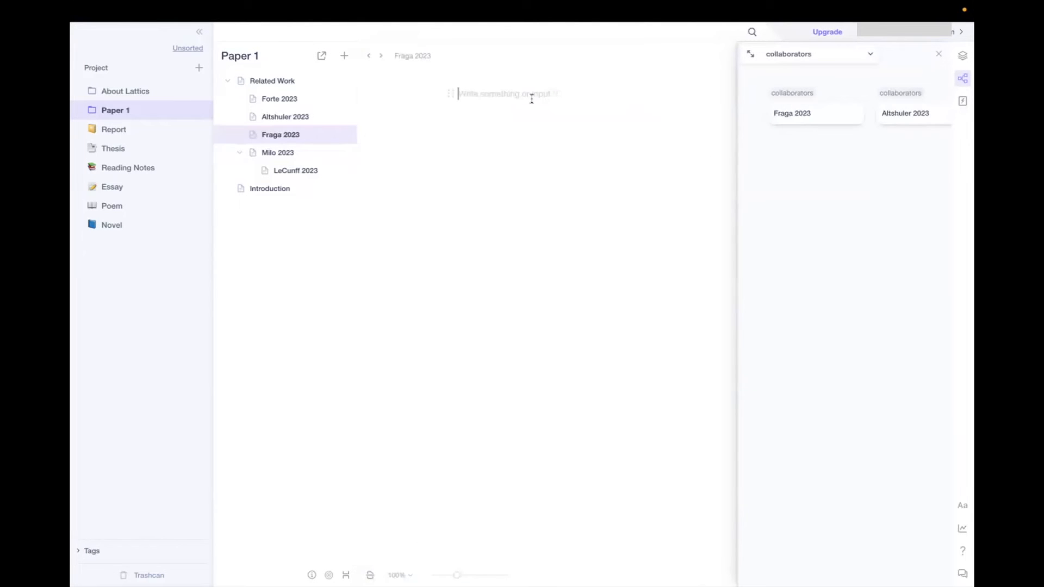
text(@)
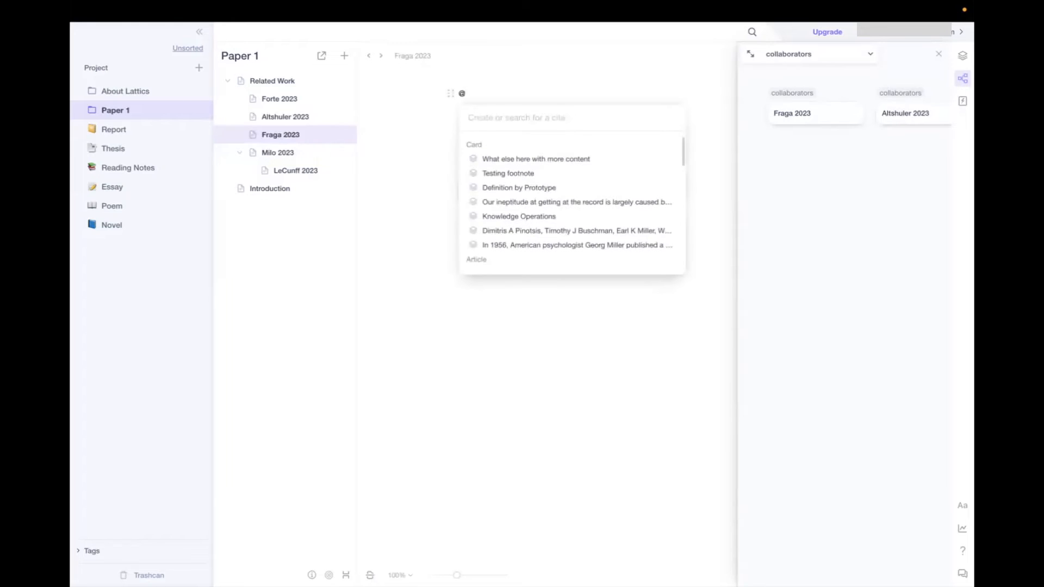
text(alt)
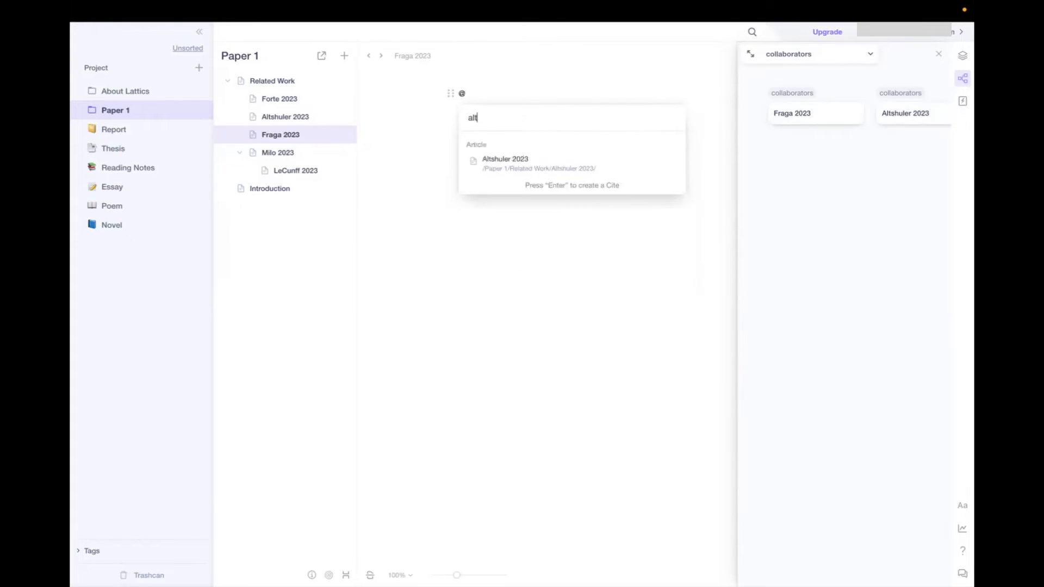
click(516, 158)
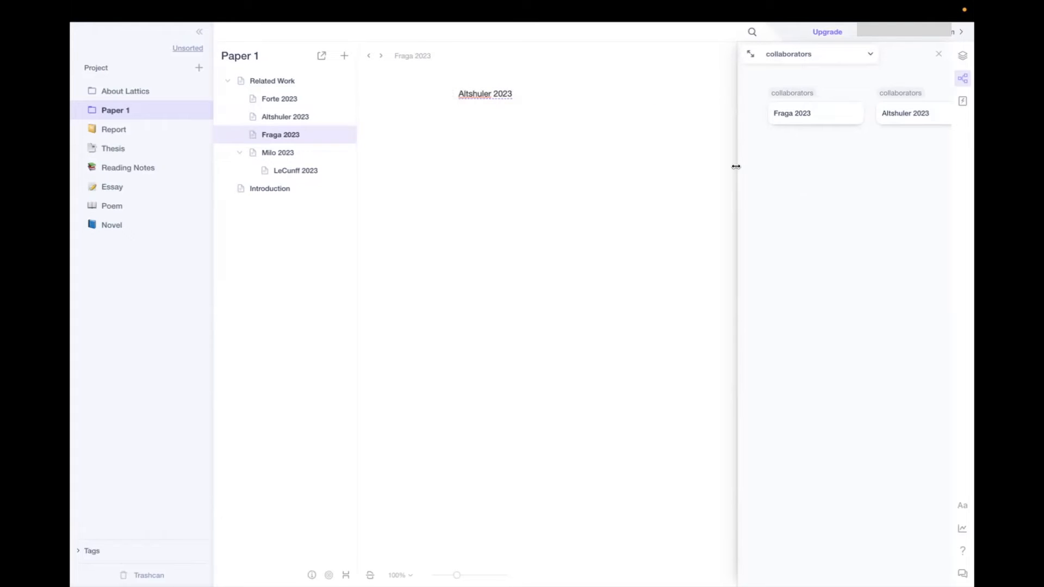
Widen the collaborators card view again and clear its search term.
drag(736, 166, 372, 169)
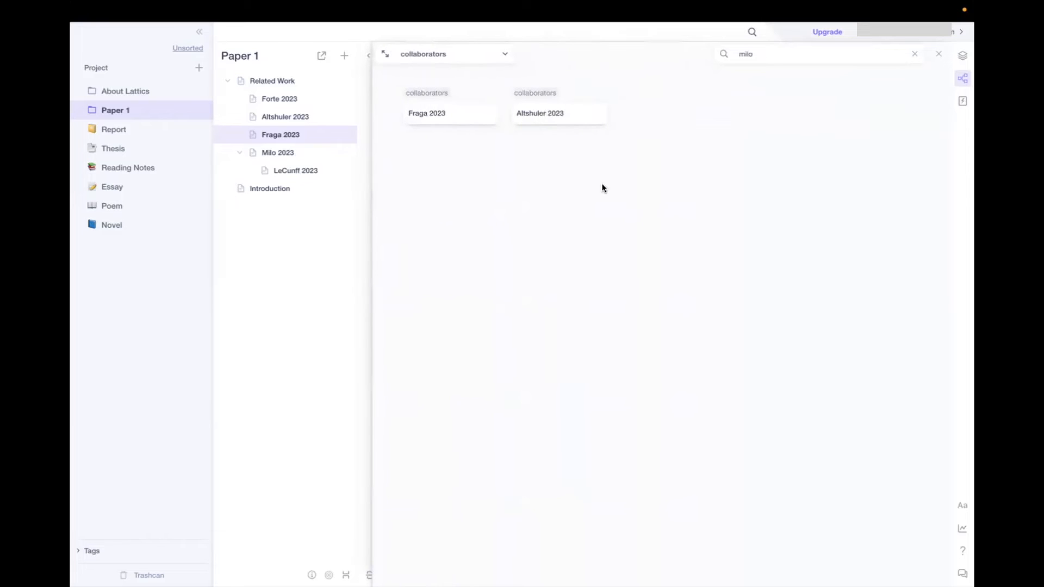
click(914, 54)
Compare the Memo and Title displays of the collaborators cards.
click(779, 54)
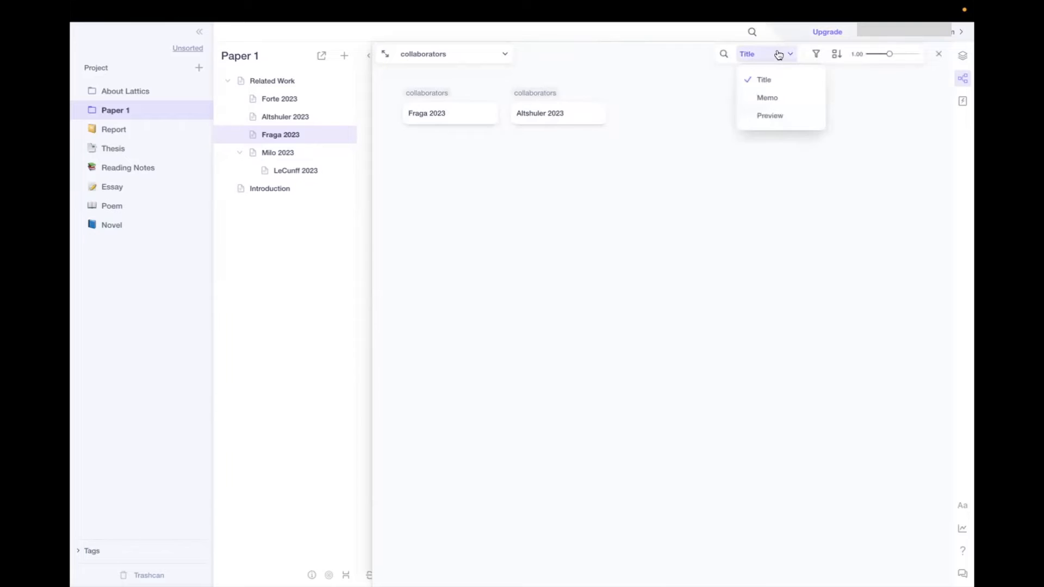
click(767, 99)
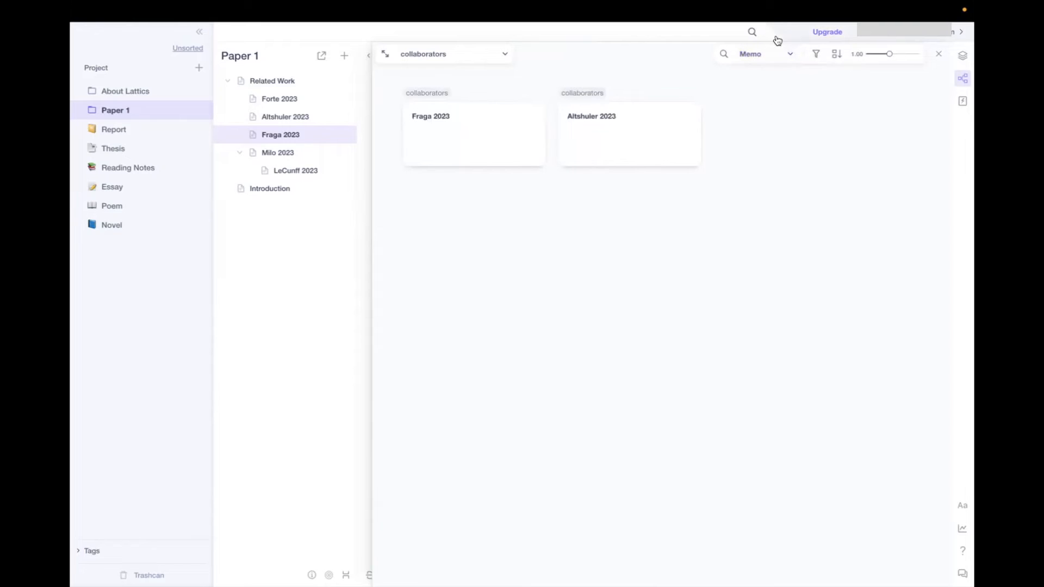
click(778, 54)
click(778, 77)
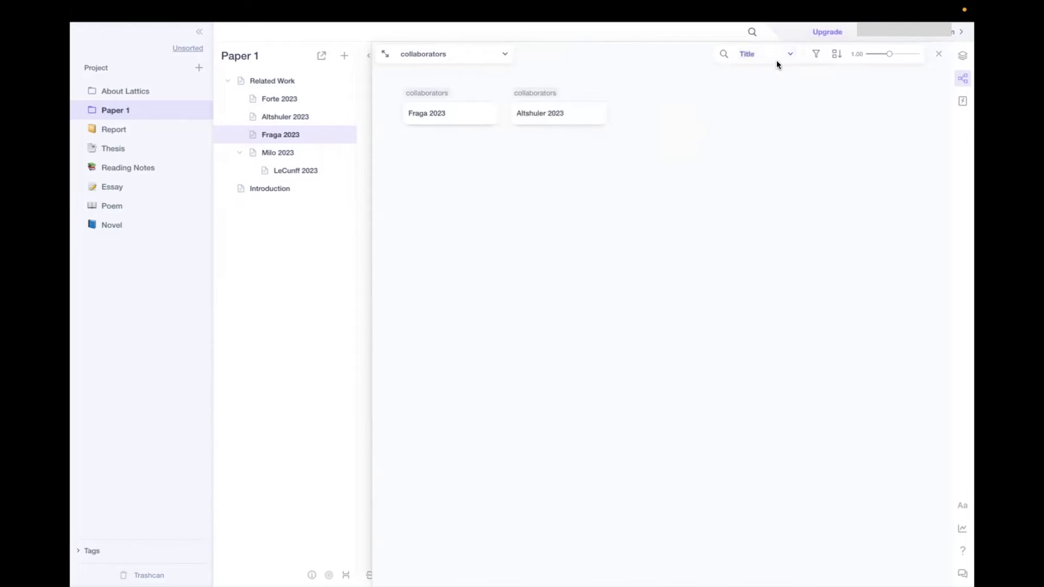
click(778, 57)
click(769, 97)
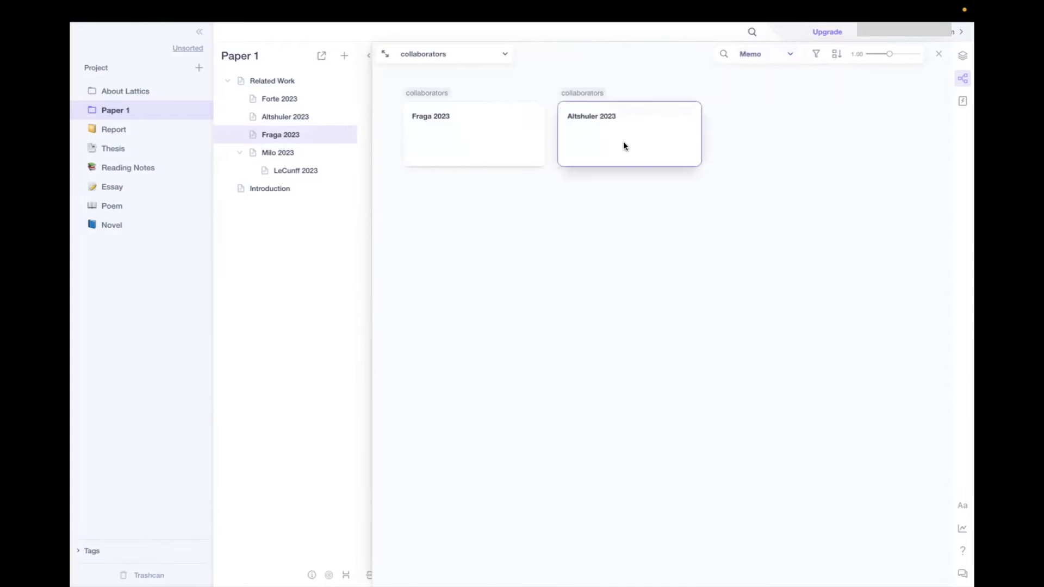
Display the collaborators cards as Preview and move the Altshuler 2023 card farther away from Fraga 2023.
click(781, 57)
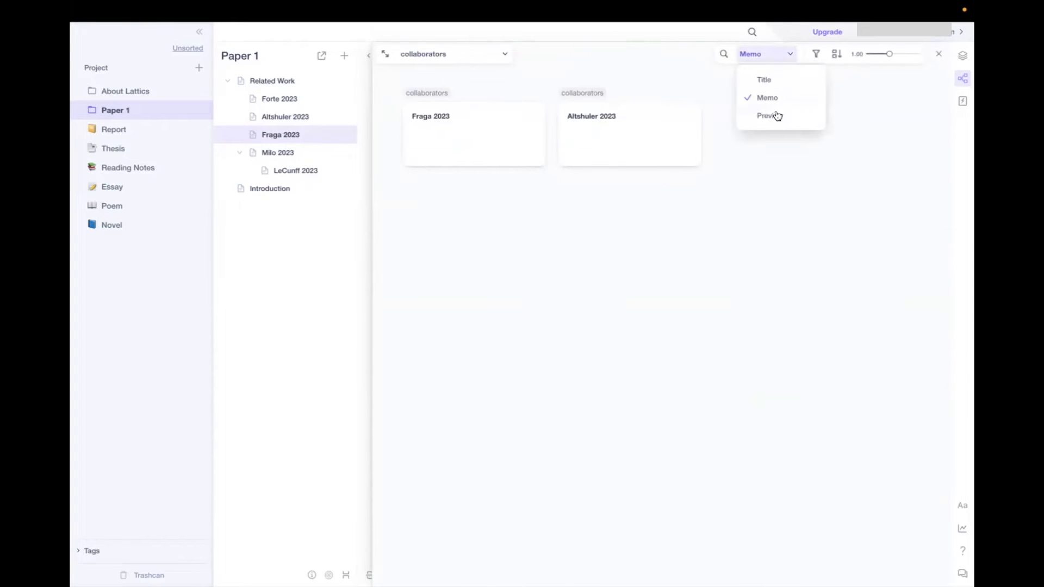
click(778, 116)
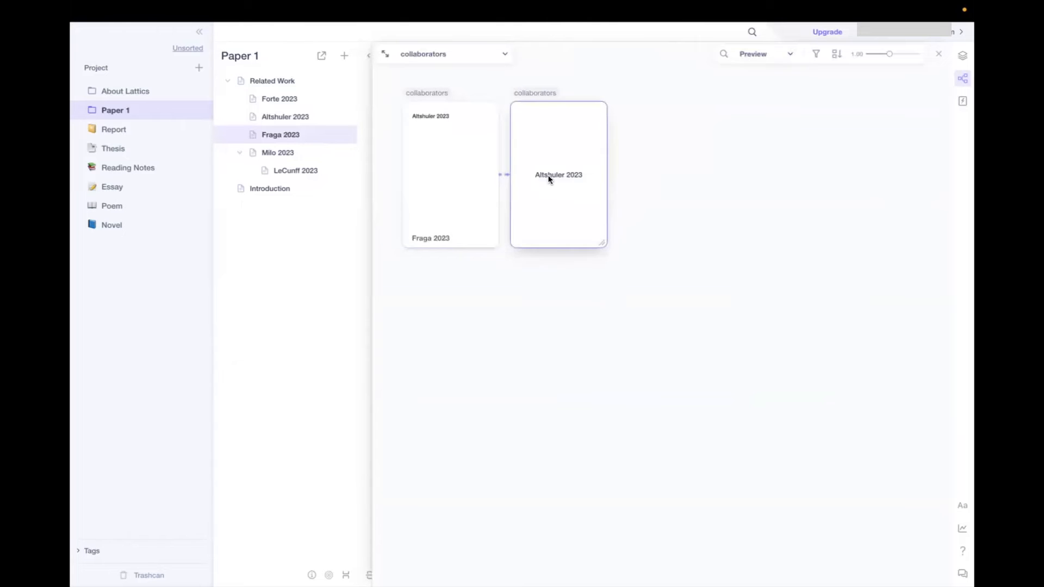
drag(546, 177, 606, 179)
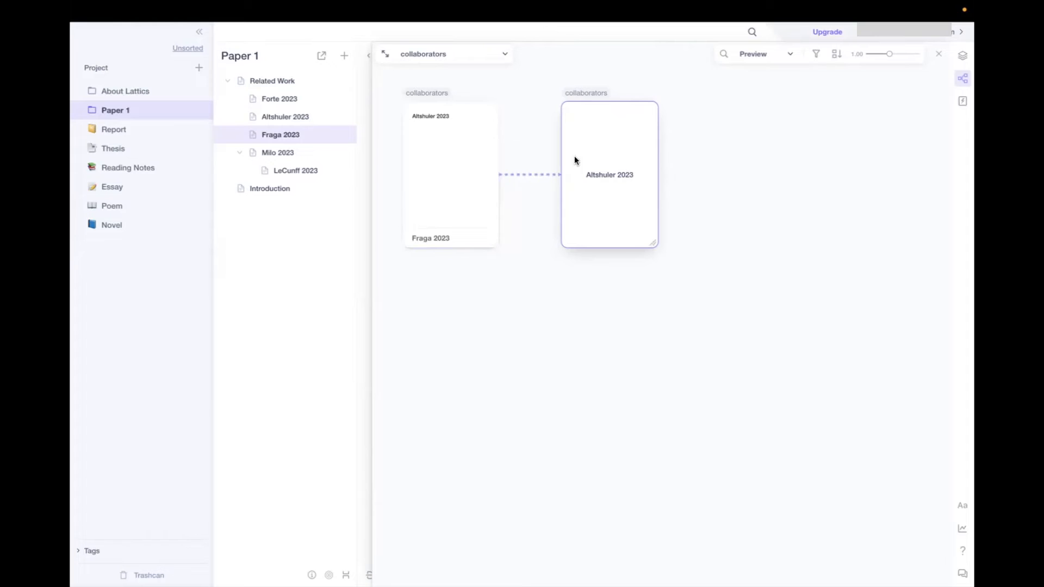
Switch the map from the collaborators tag back to the Paper 1 project.
click(468, 57)
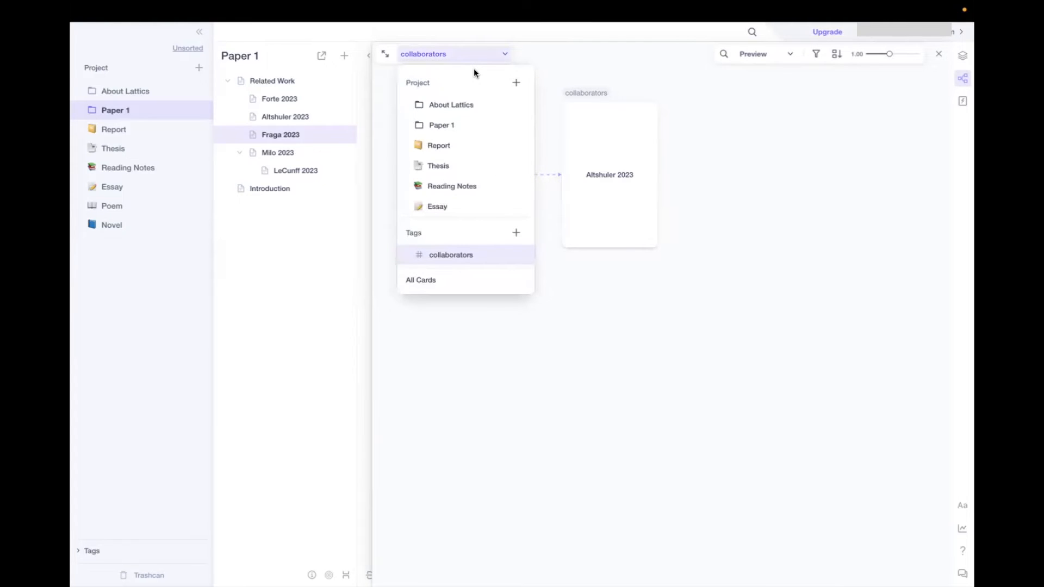
click(488, 54)
click(487, 53)
click(455, 125)
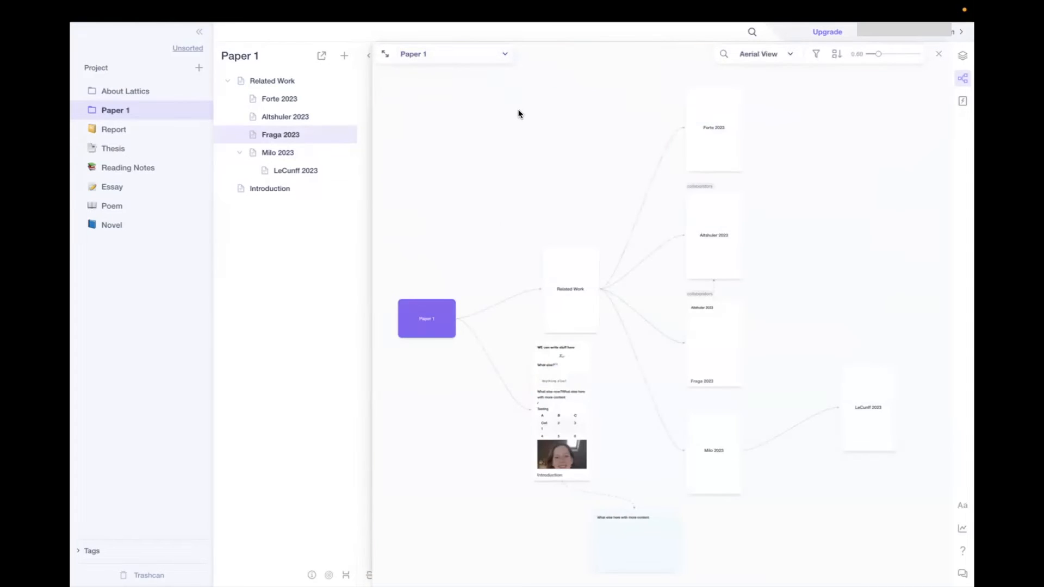
Open the flashcard review for Paper 1 and flip the Related Work card to its answer and back.
click(963, 102)
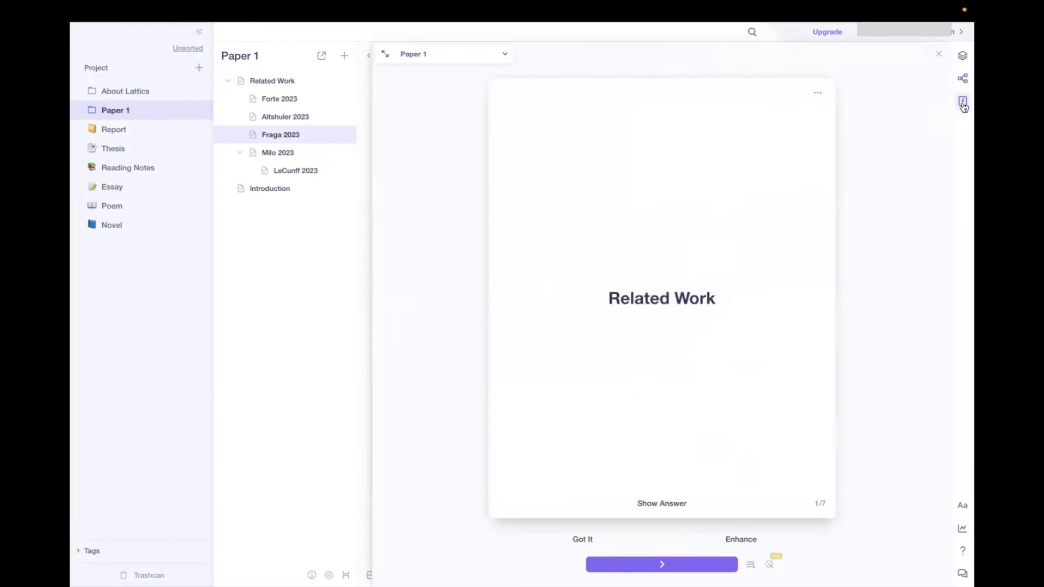
click(272, 80)
click(274, 190)
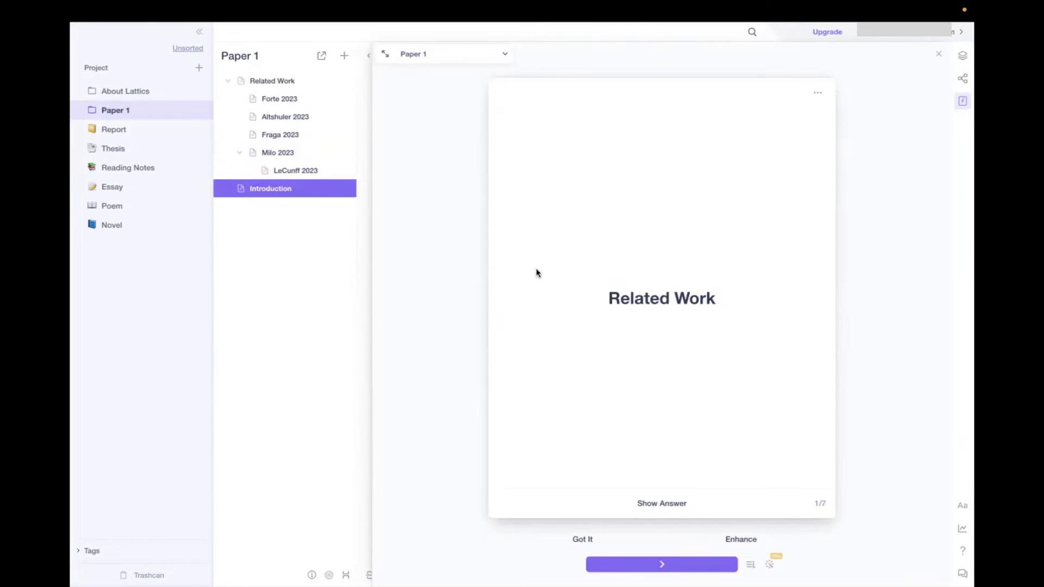
click(651, 511)
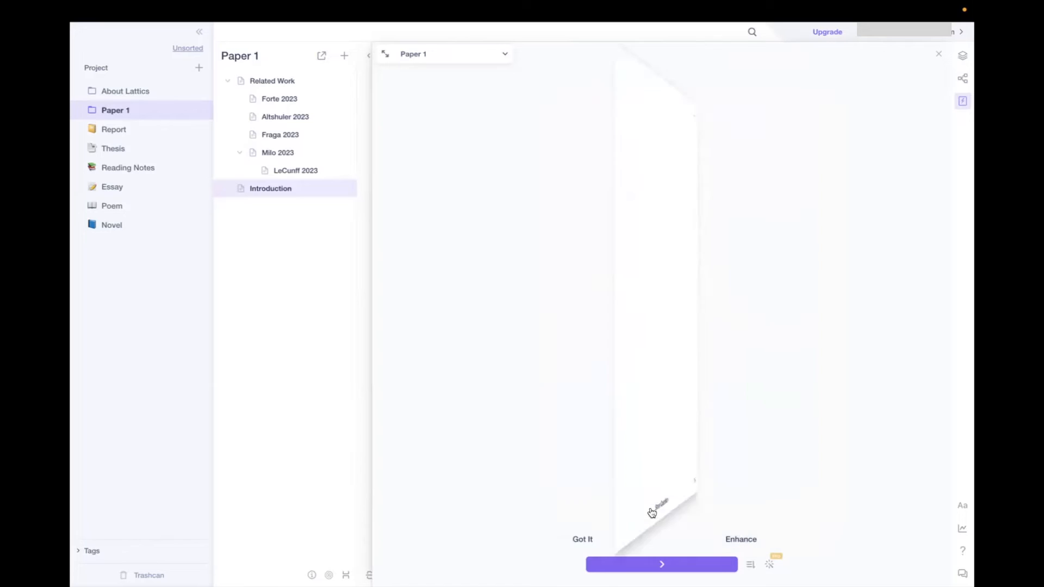
click(651, 511)
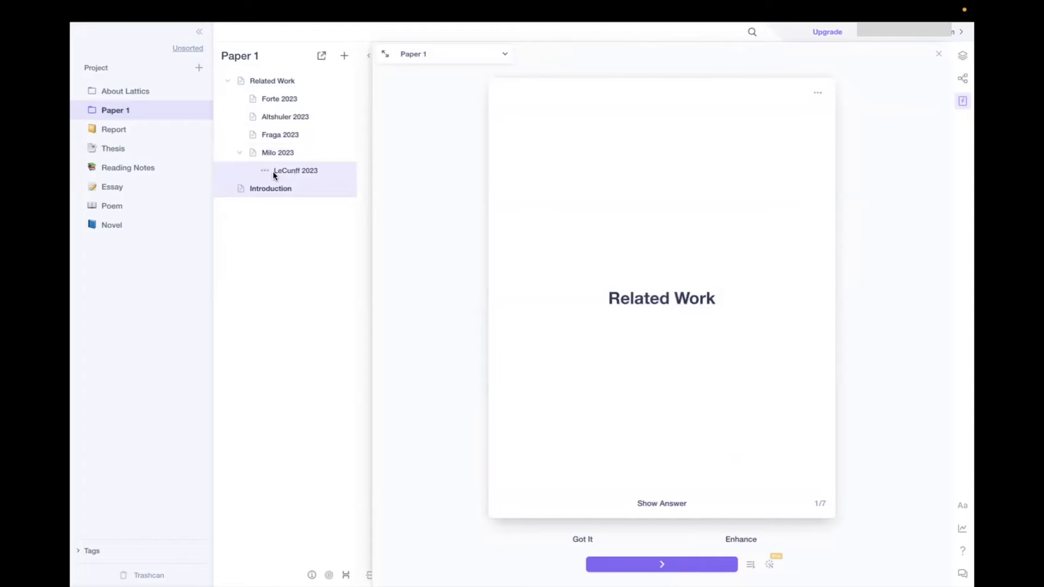
Select the Introduction article in the outline and reveal the answer side of the Related Work flashcard.
double_click(272, 188)
click(381, 218)
double_click(268, 187)
click(650, 444)
click(669, 504)
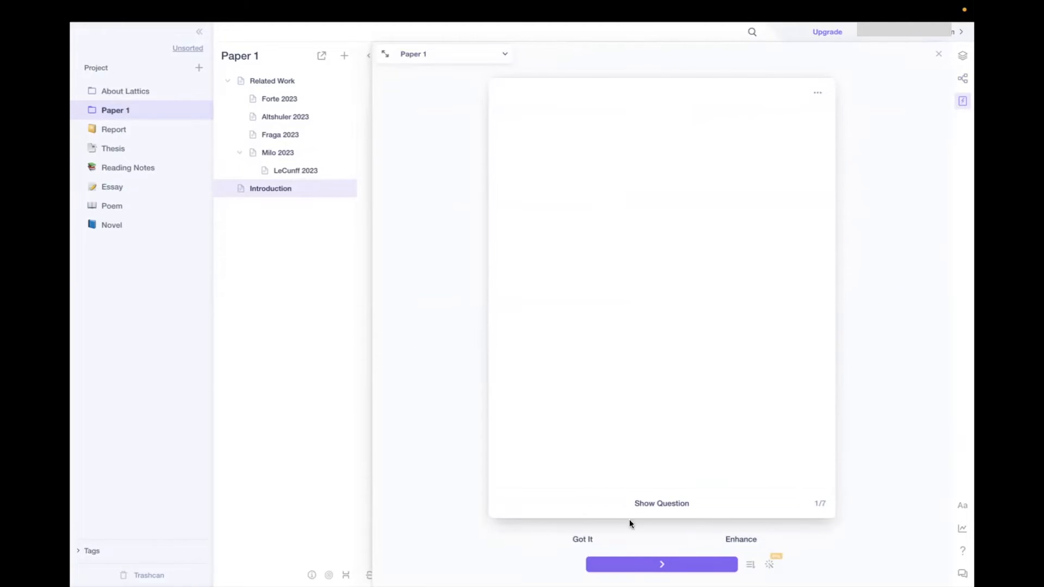
Advance through the Paper 1 flashcards to Introduction, reveal its answer, and look through the content.
click(660, 566)
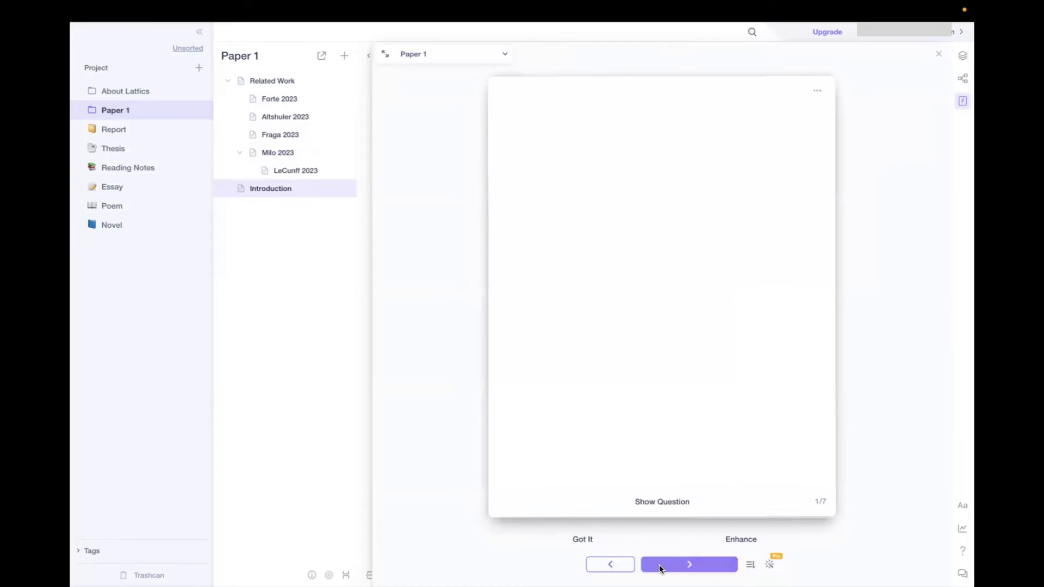
click(659, 565)
click(660, 565)
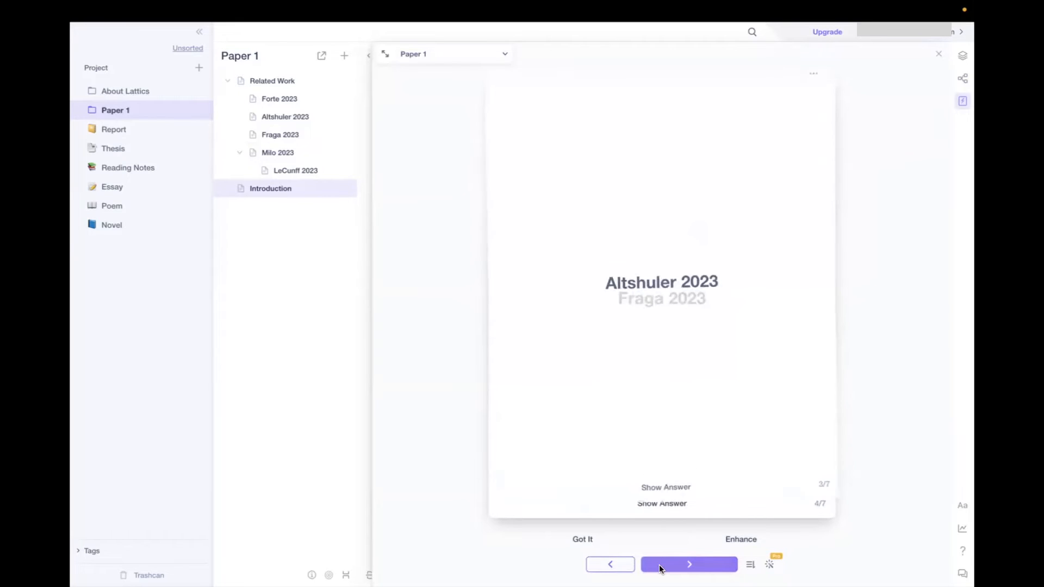
click(659, 564)
click(659, 565)
click(659, 565)
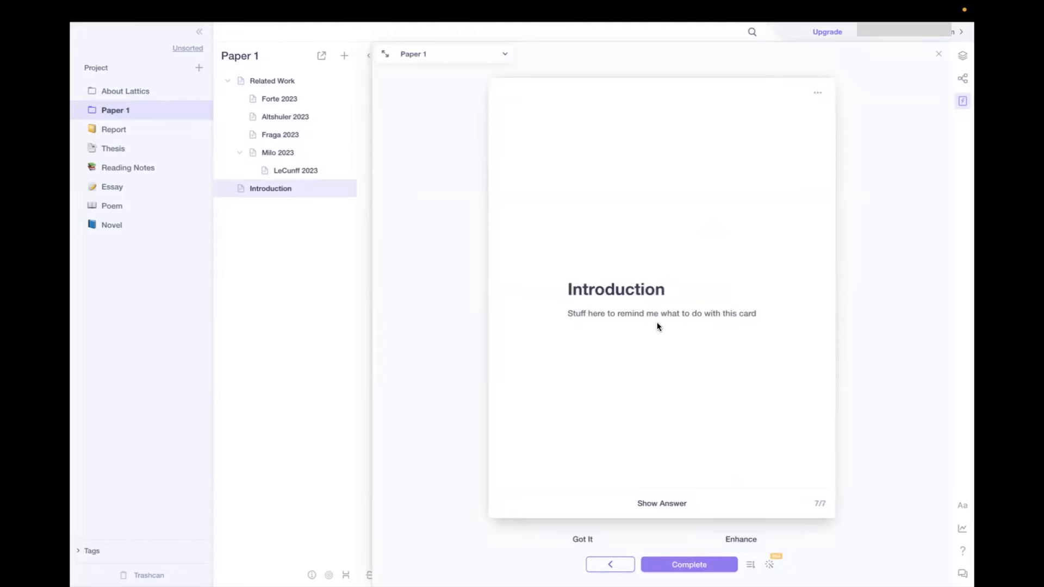
click(662, 504)
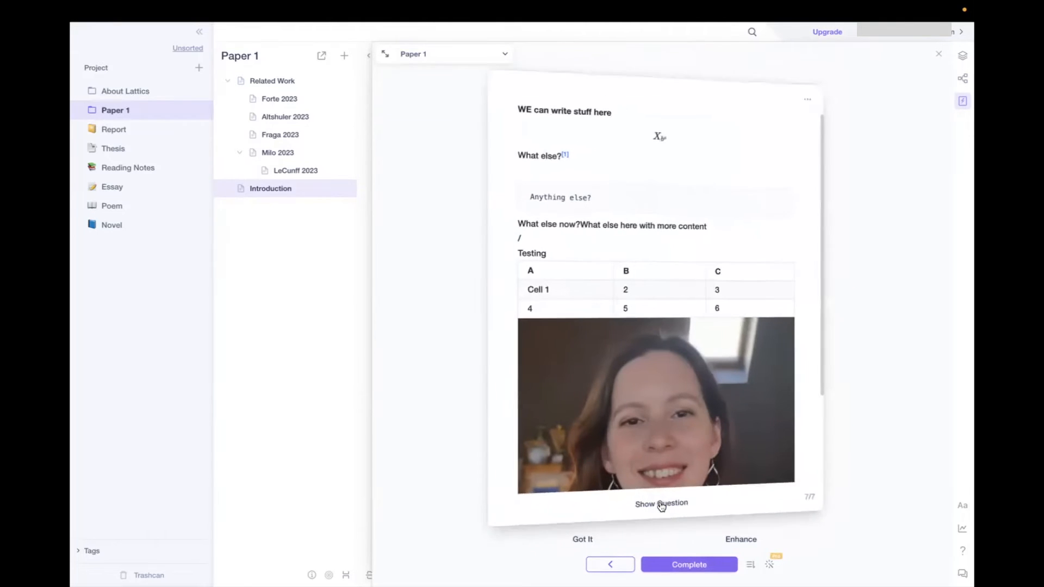
scroll(646, 306, down, 3)
scroll(646, 305, up, 5)
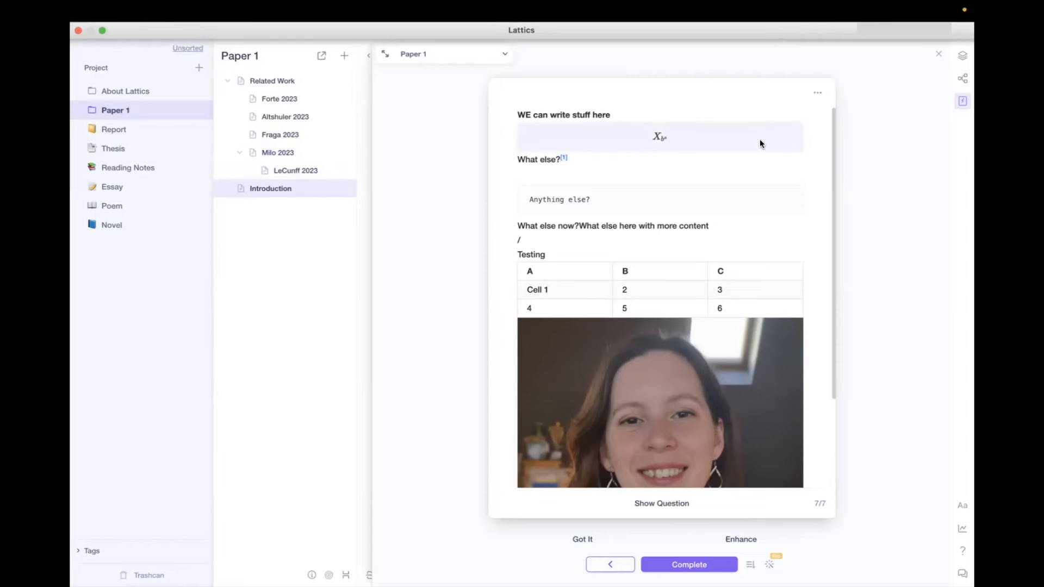
Return to the Paper 1 map and switch its layout from Aerial View to the "Plot of St..." view.
click(960, 82)
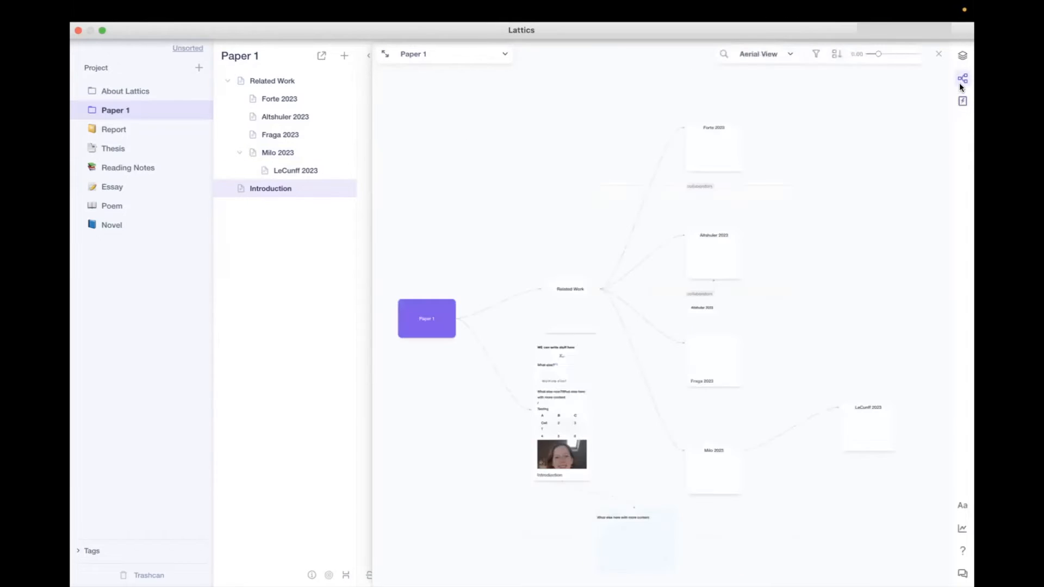
click(779, 54)
click(777, 98)
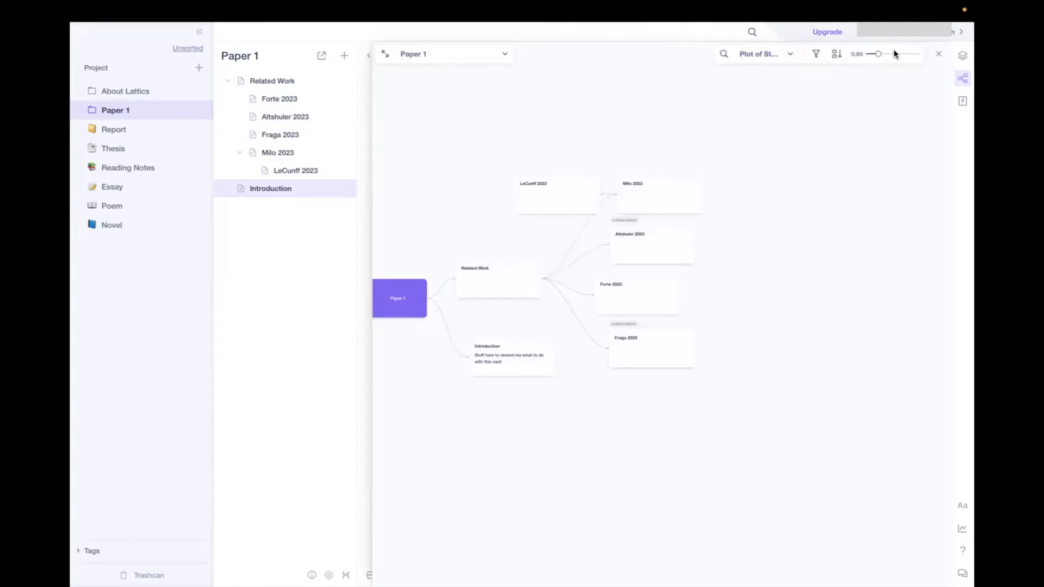
drag(880, 58, 888, 54)
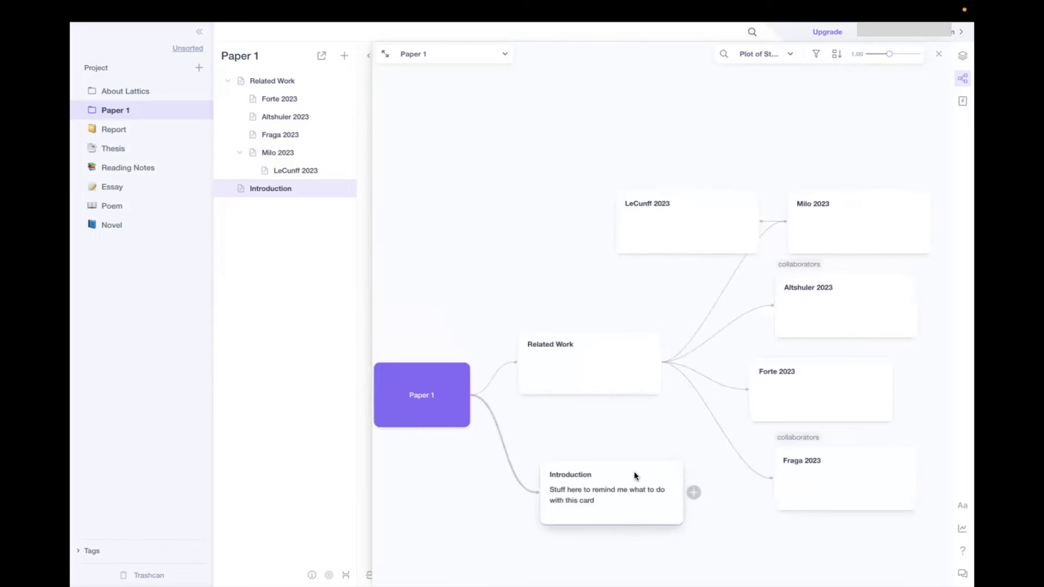
Add the memo "What is this article about?" to the Altshuler 2023 card in the map.
click(582, 343)
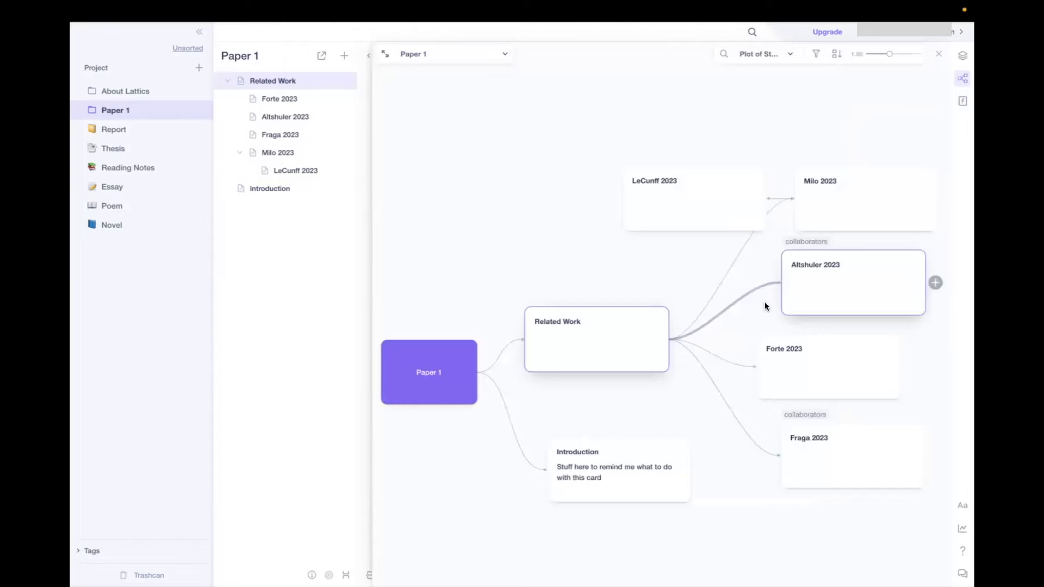
click(813, 294)
text(What i)
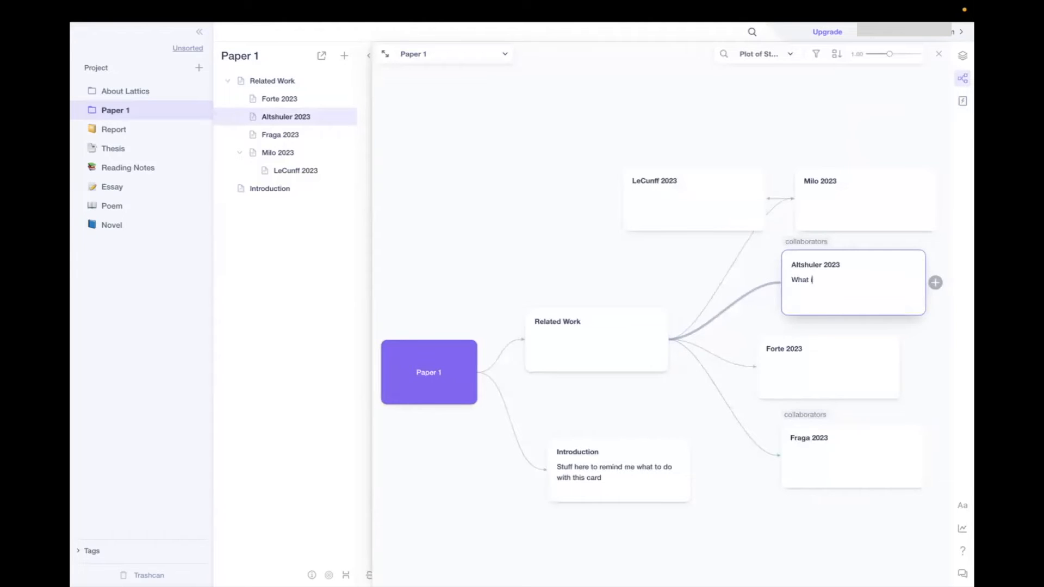
text(s this article about?)
Reopen the flashcard review, go back to the Altshuler 2023 card, and reveal its answer side.
click(962, 102)
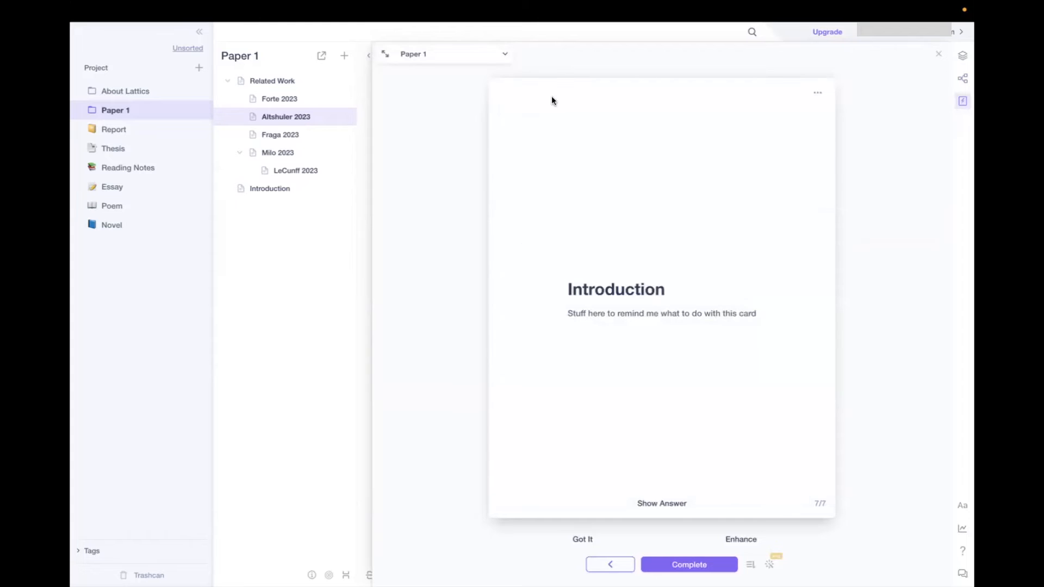
click(605, 566)
click(605, 564)
click(606, 564)
click(605, 564)
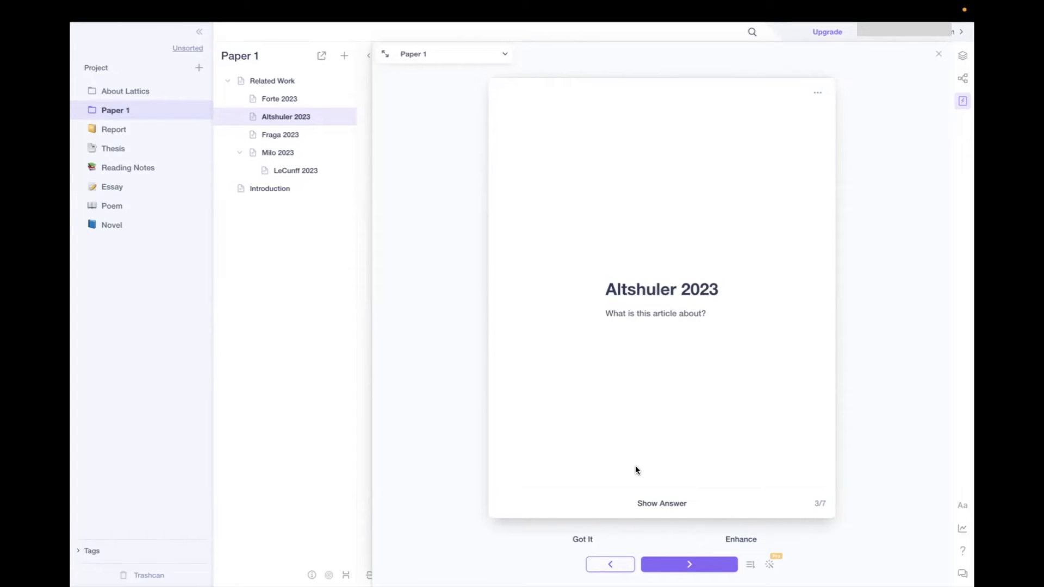
click(653, 505)
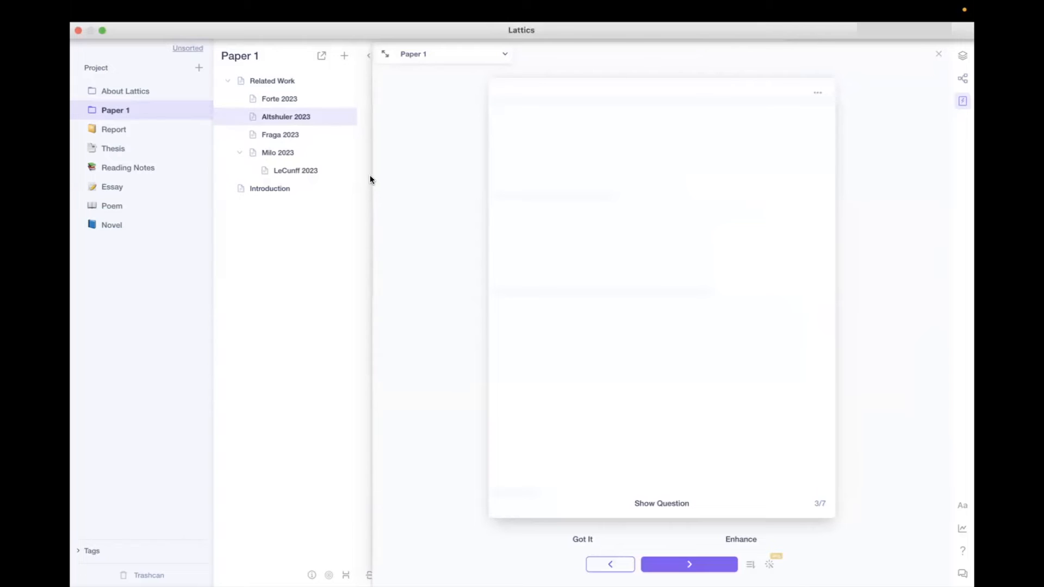
Make room beside the flashcard, write "Here is an answer" in the Altshuler 2023 article, and widen the flashcard again.
drag(371, 167, 607, 170)
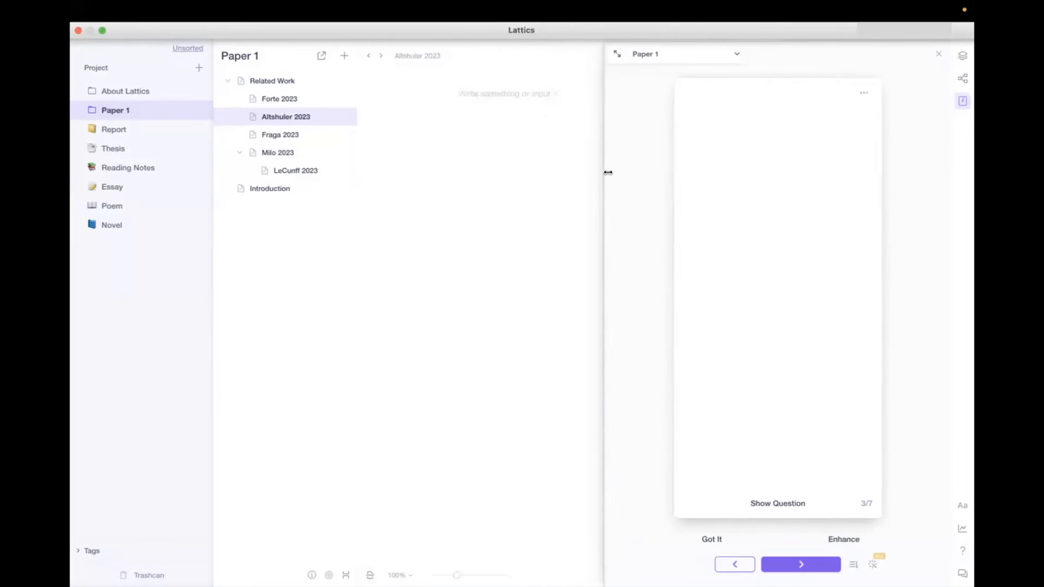
click(552, 89)
text(Here is an answr)
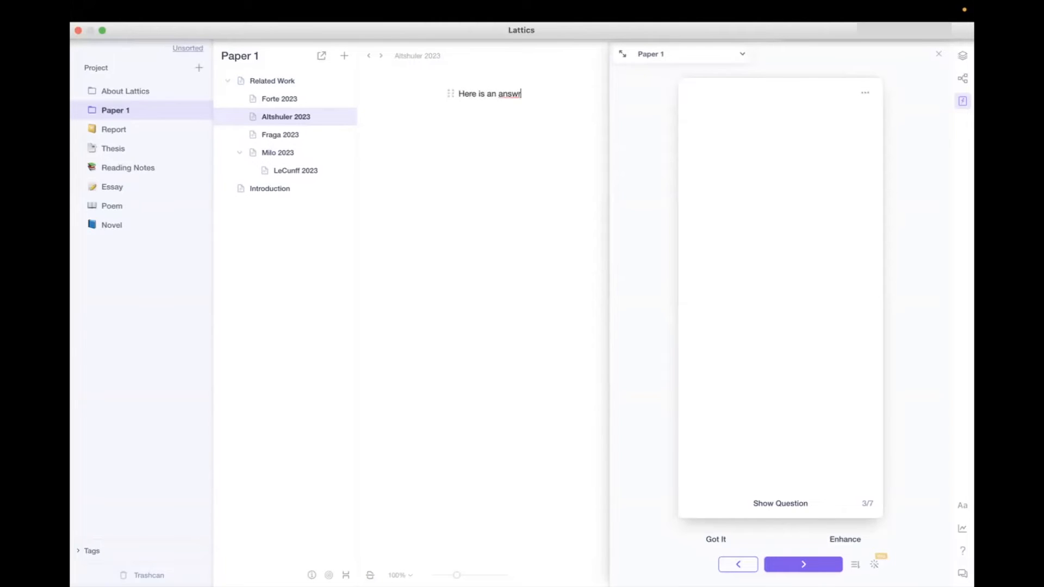
key(BackSpace)
text(er)
drag(609, 301, 463, 323)
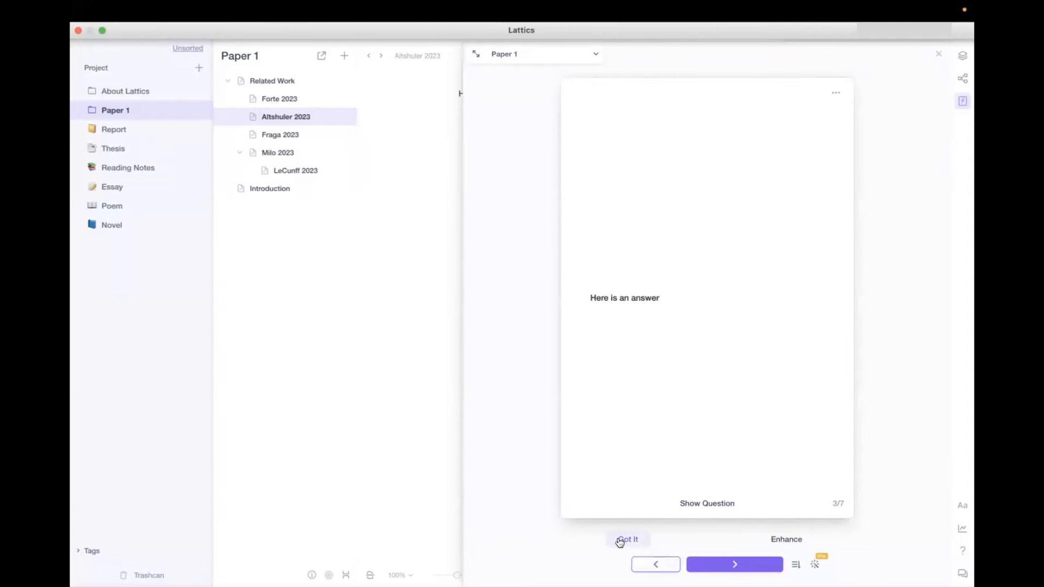
Mark the Altshuler 2023 flashcard as Enhance, flip the Fraga 2023 card over and back, and mark it as Got It.
click(786, 540)
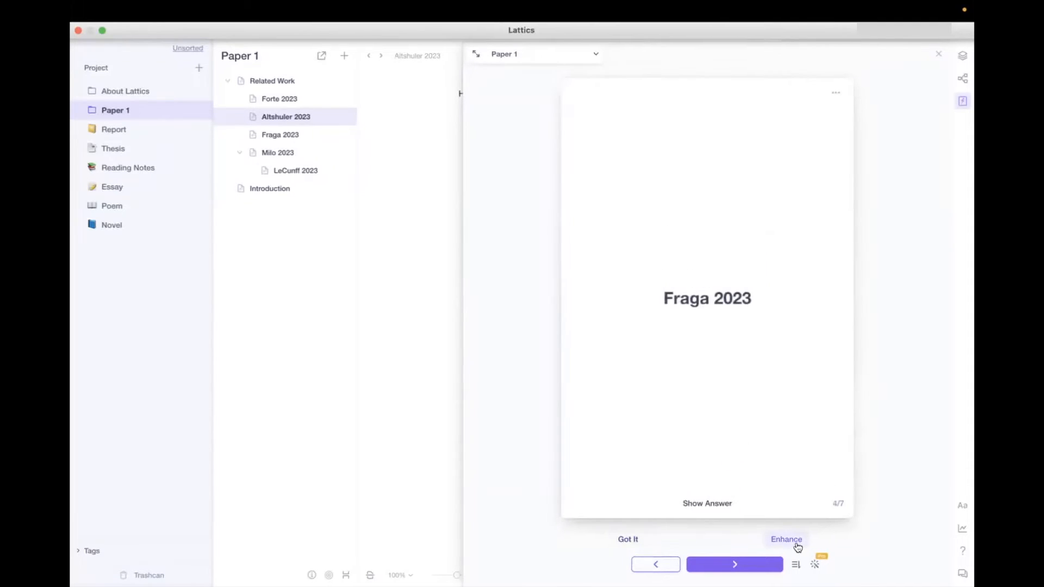
click(719, 505)
click(706, 505)
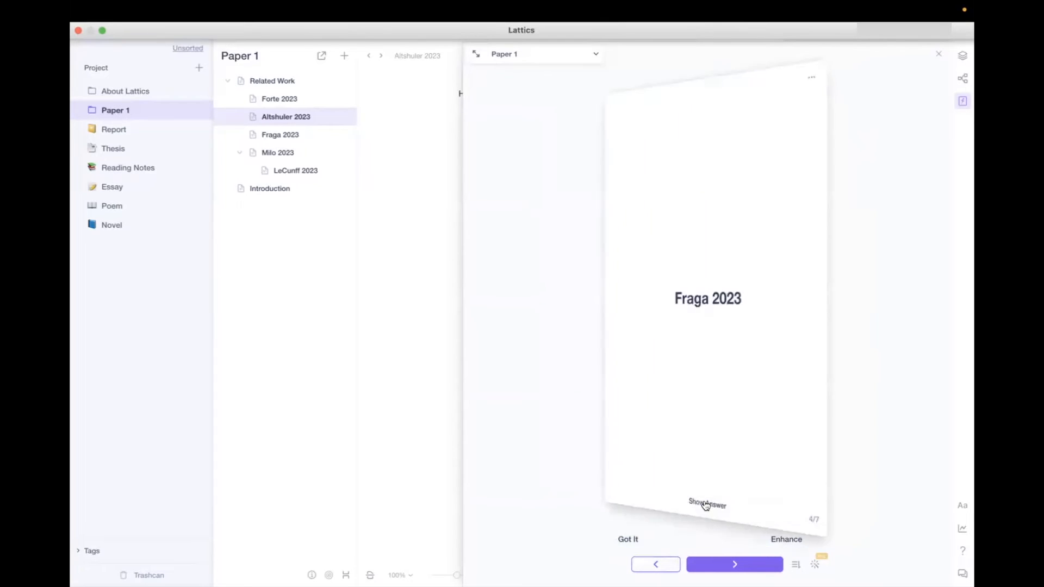
click(630, 538)
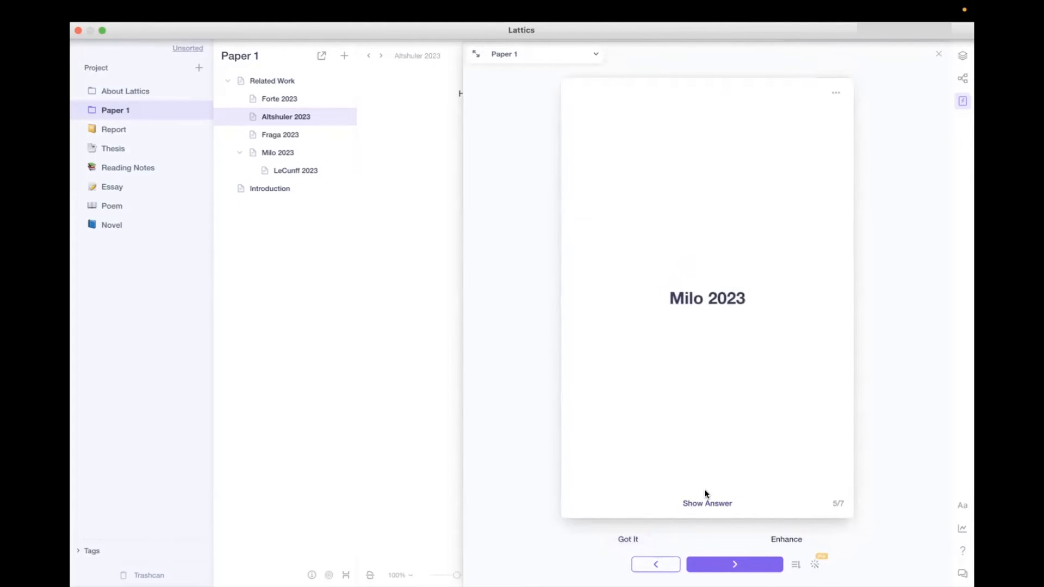
Look at the flashcards' Pro feature offer and the card order options, leaving both without a change.
click(817, 566)
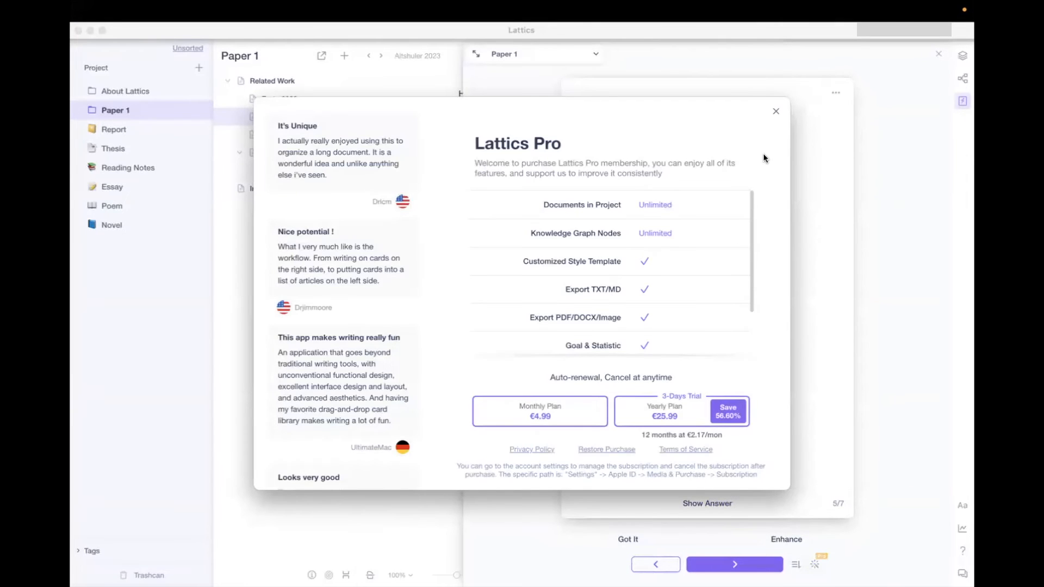
click(777, 111)
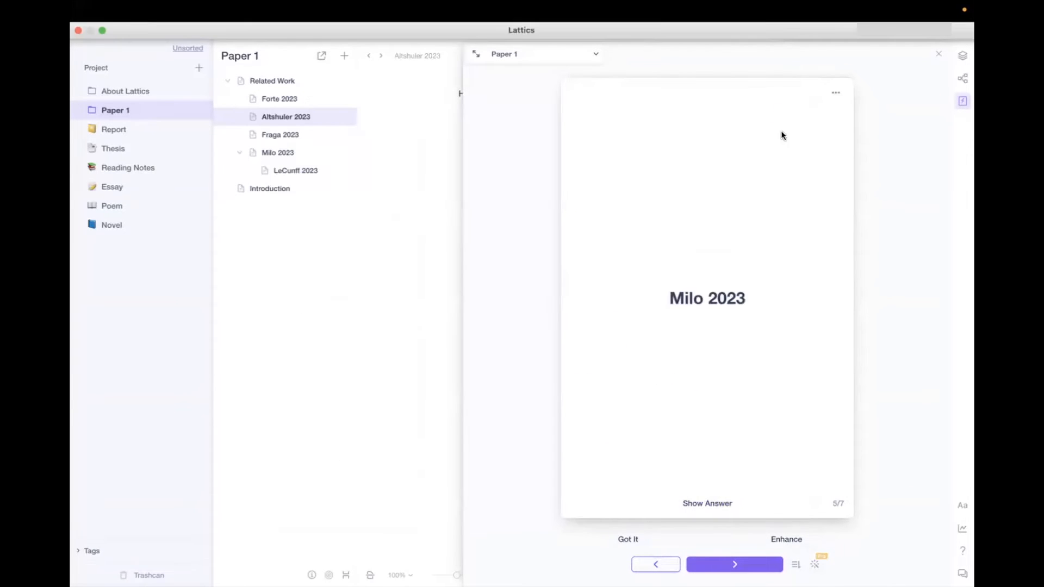
click(795, 566)
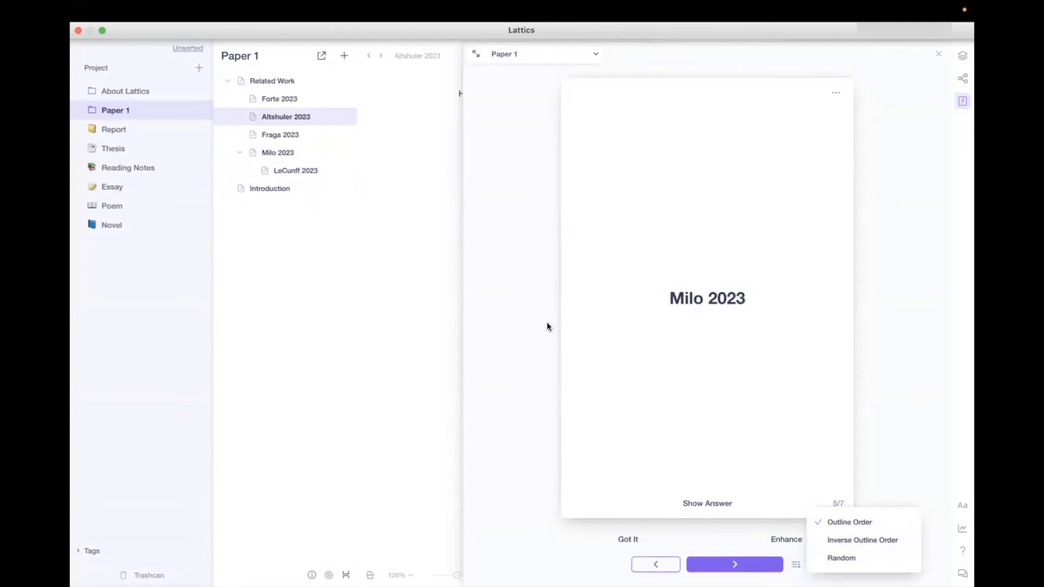
click(723, 494)
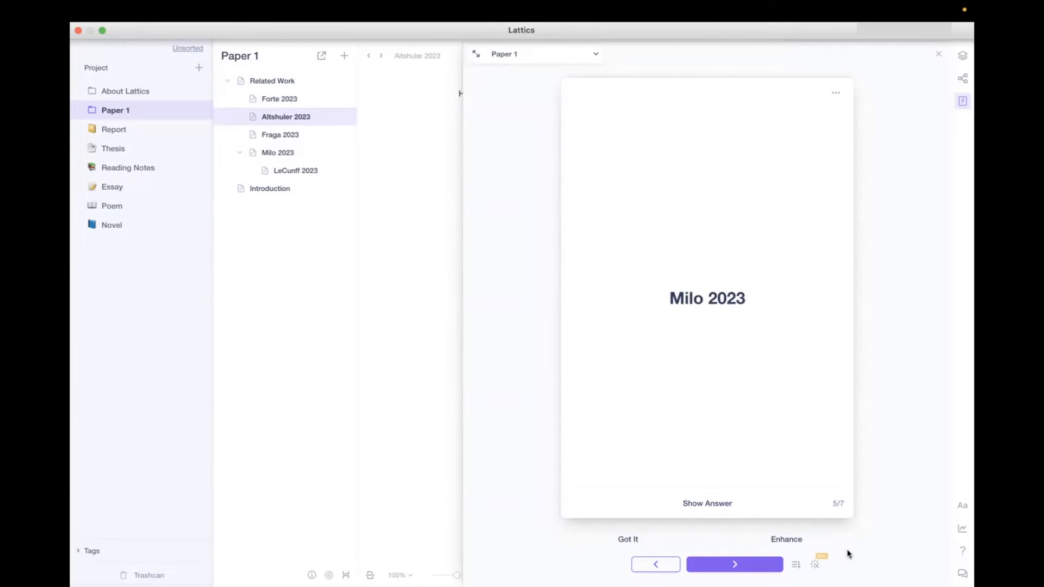
Open the style templates for the Altshuler 2023 article, try Brooklyn, and apply the Ecnomist template.
click(960, 506)
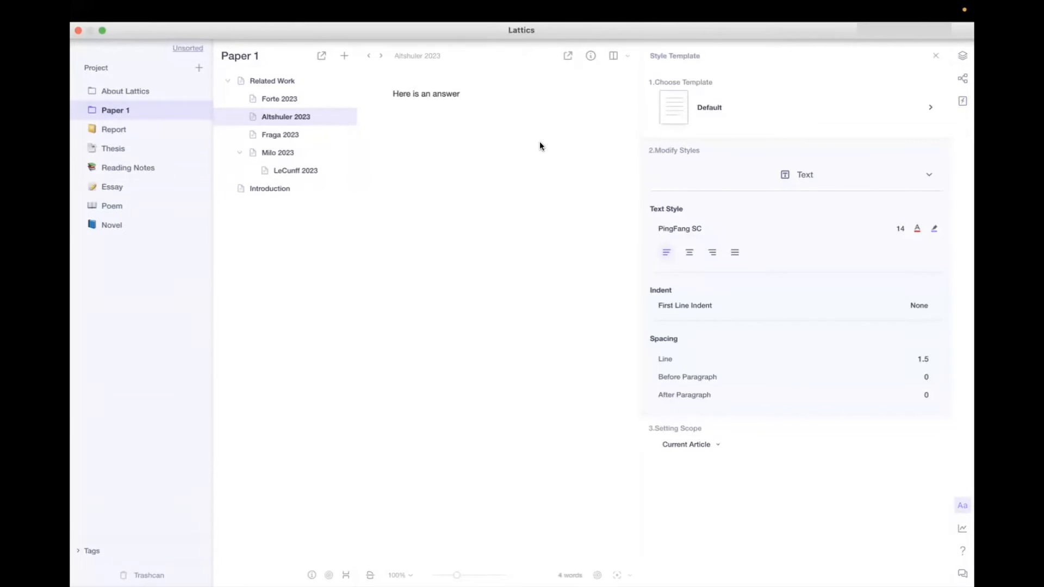
click(769, 115)
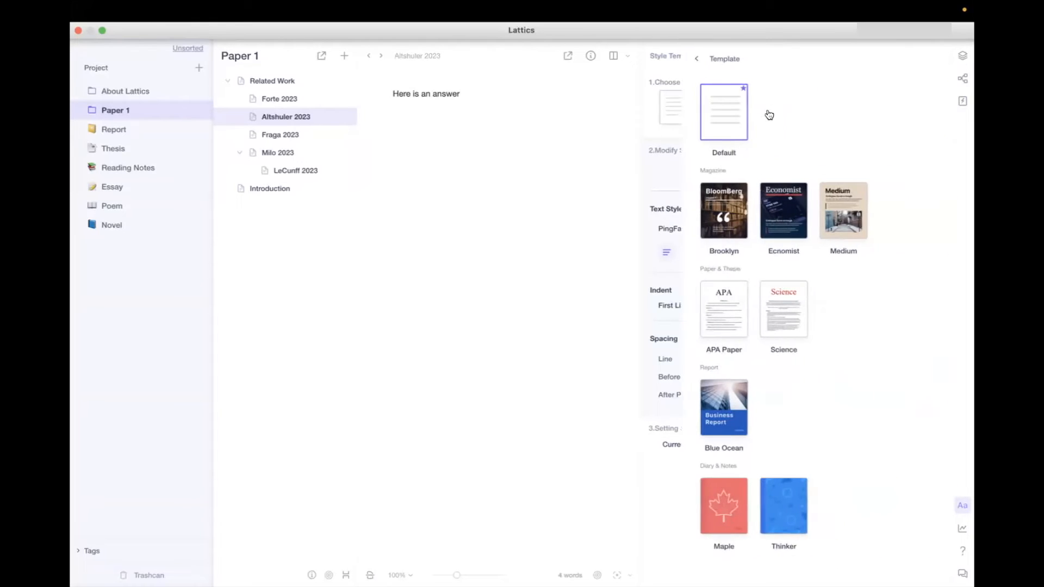
click(693, 207)
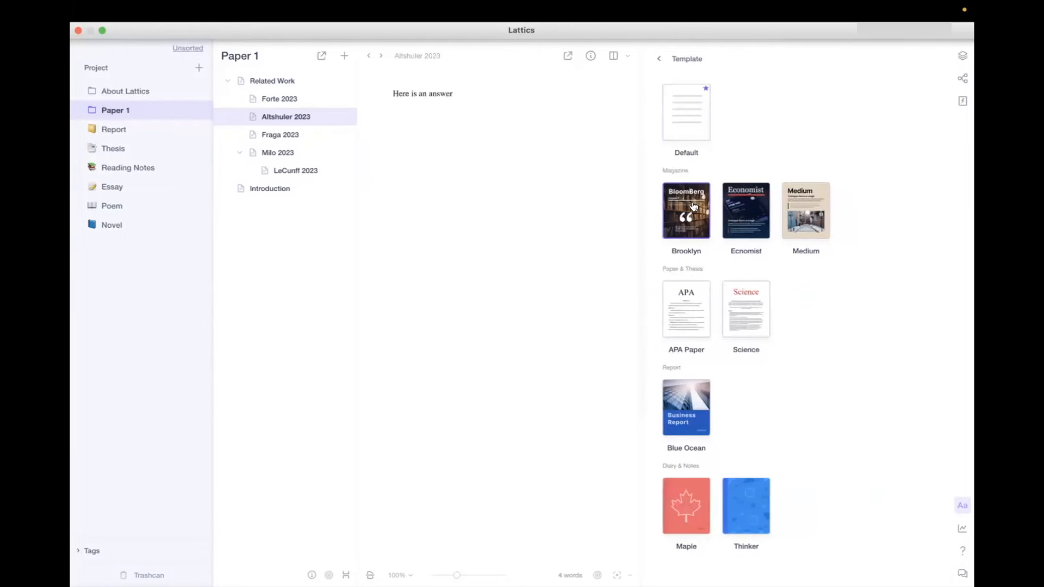
click(744, 220)
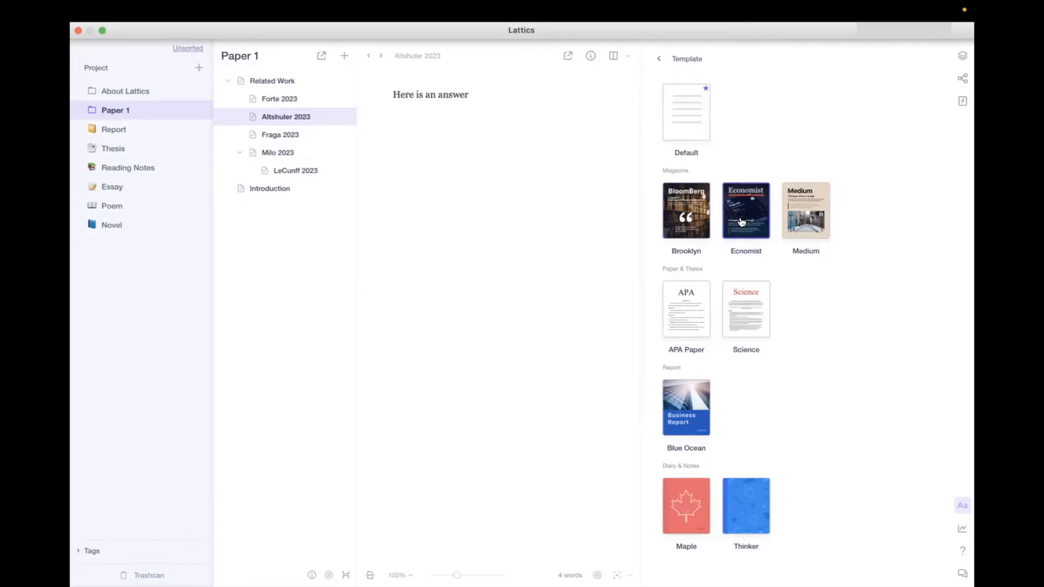
Open the Introduction article, try the magazine, paper, report and diary templates on it, and apply APA Paper.
click(270, 190)
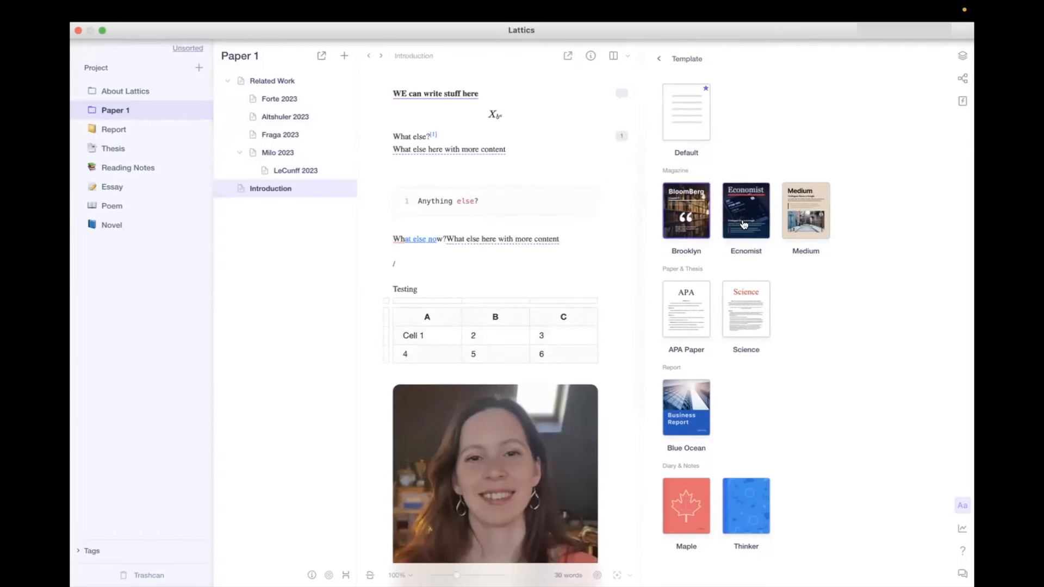
click(767, 224)
click(816, 229)
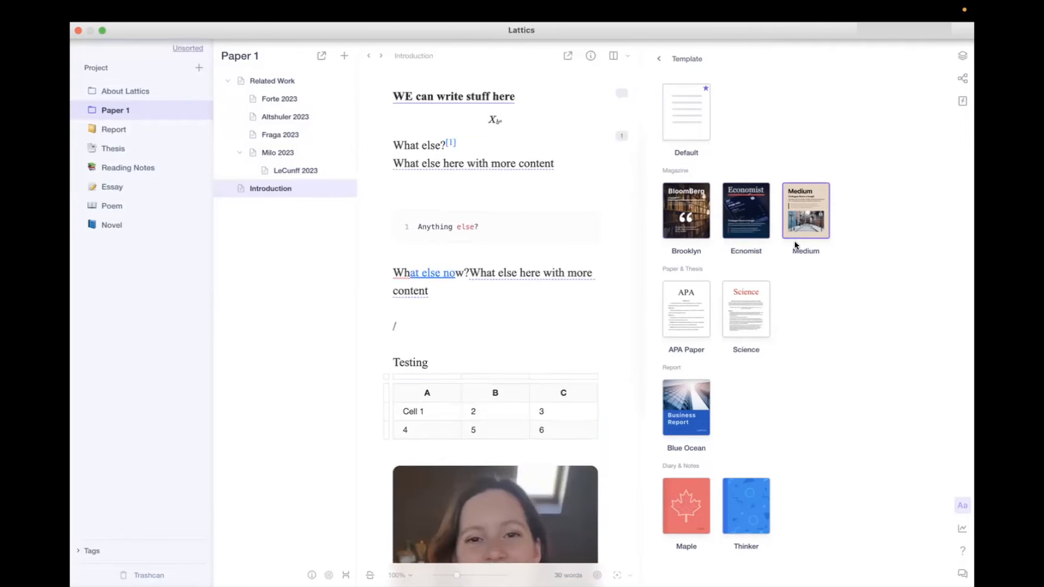
click(682, 321)
click(749, 321)
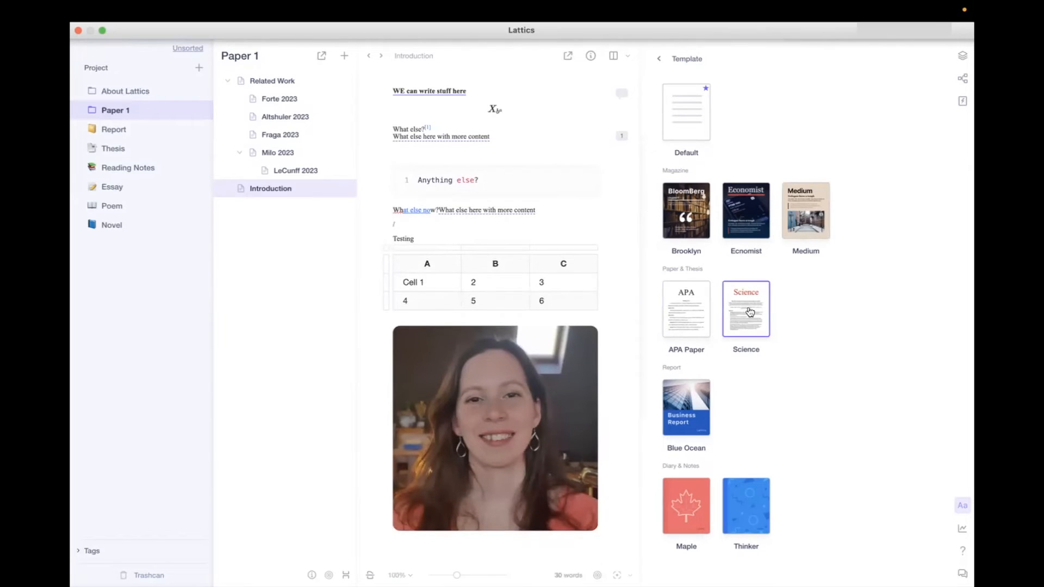
click(681, 423)
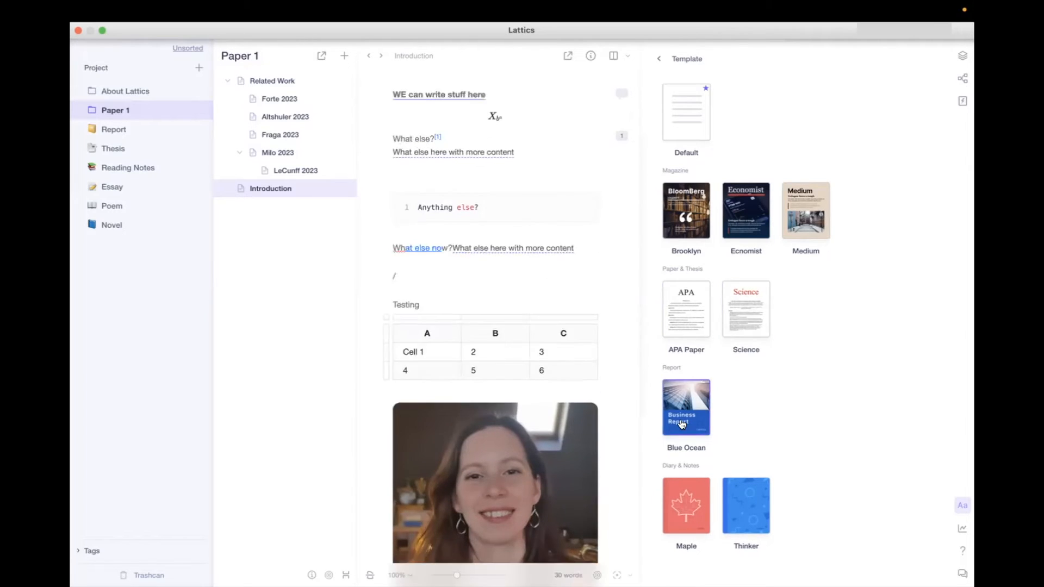
click(682, 504)
click(739, 514)
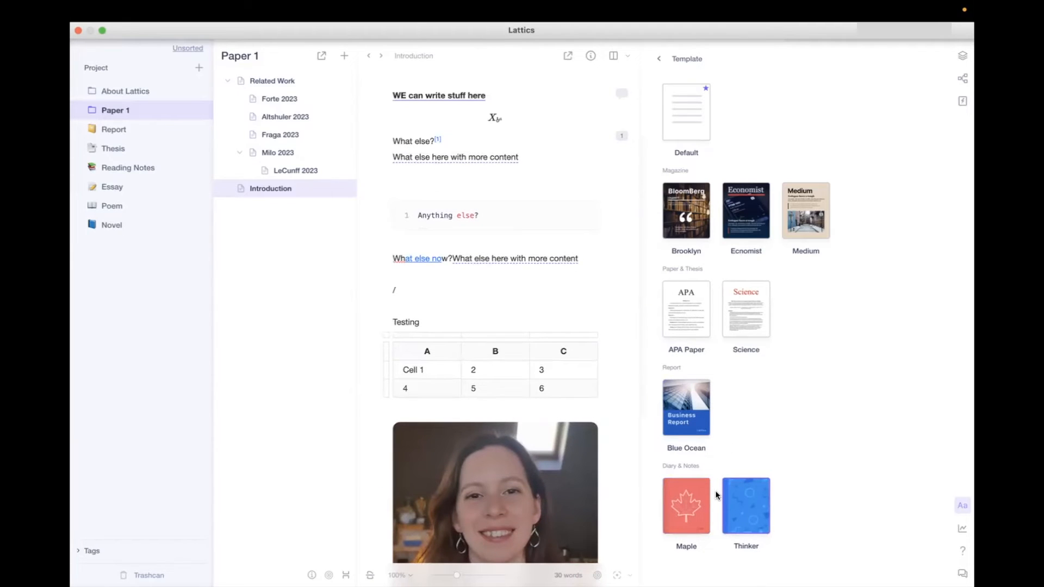
click(697, 307)
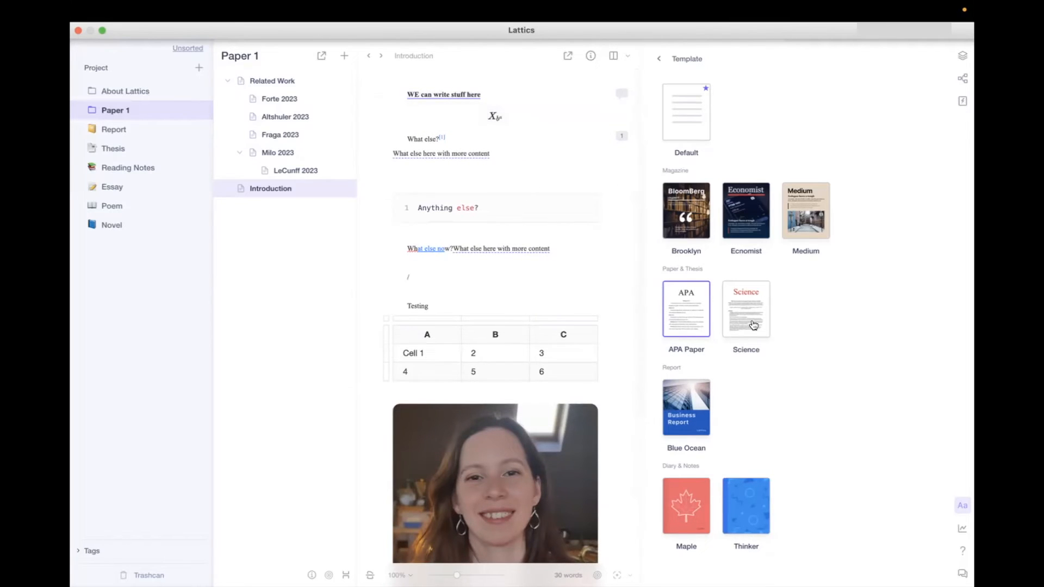
Preview the Introduction article's PDF export down to the footnote section, and cancel the export.
click(568, 55)
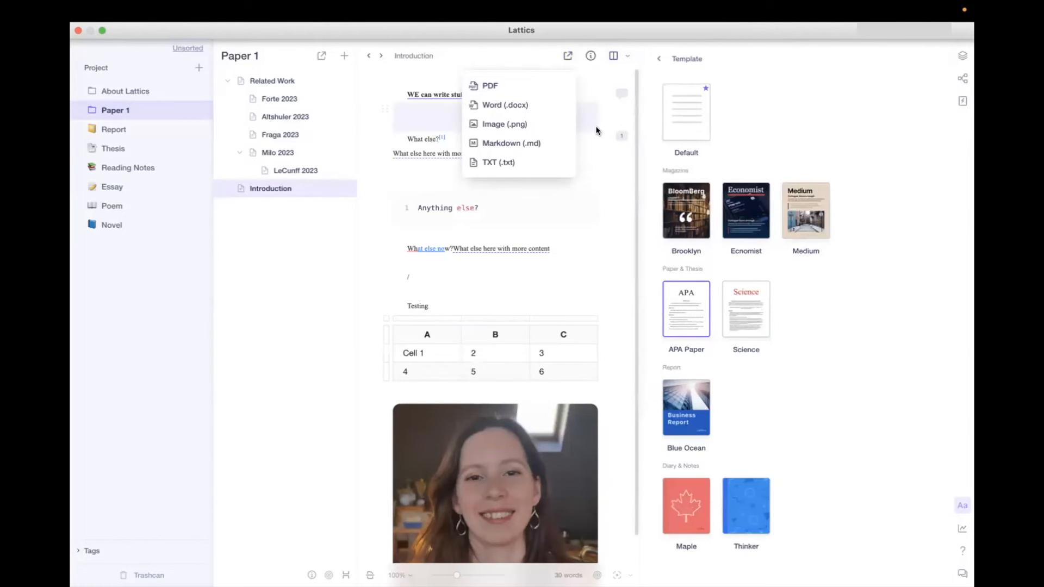
click(527, 90)
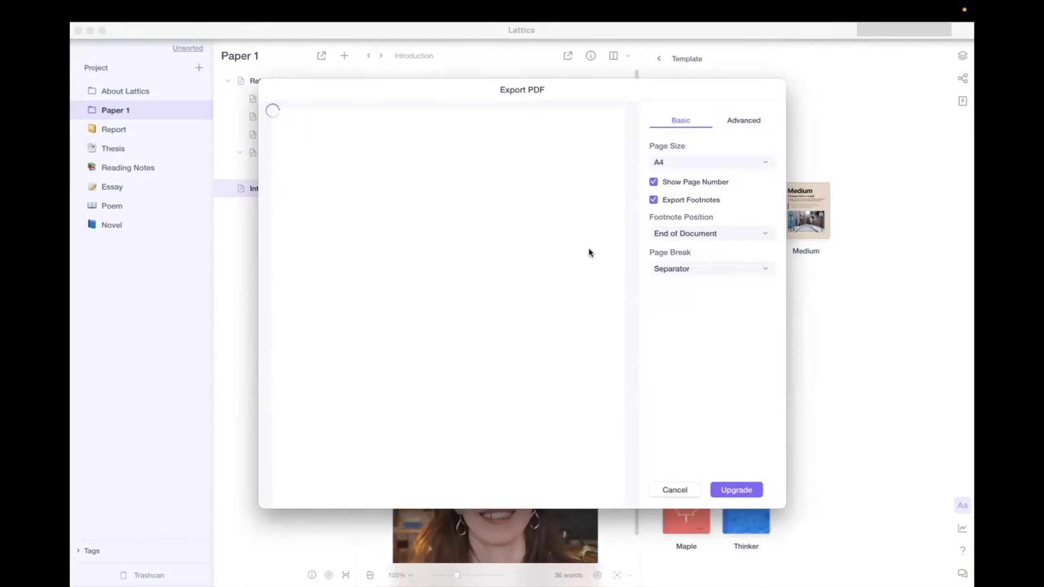
scroll(544, 251, down, 5)
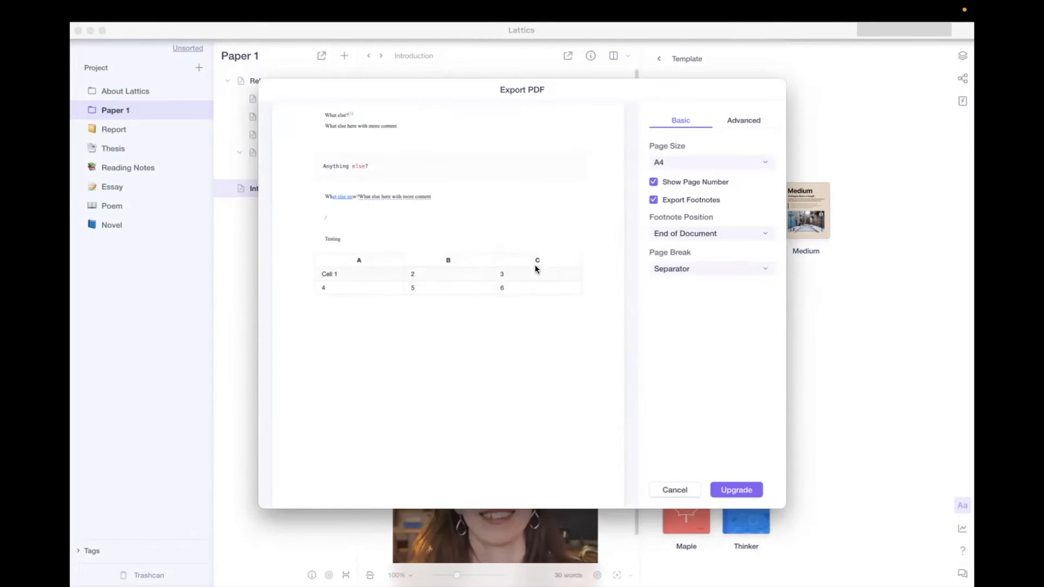
scroll(551, 342, down, 10)
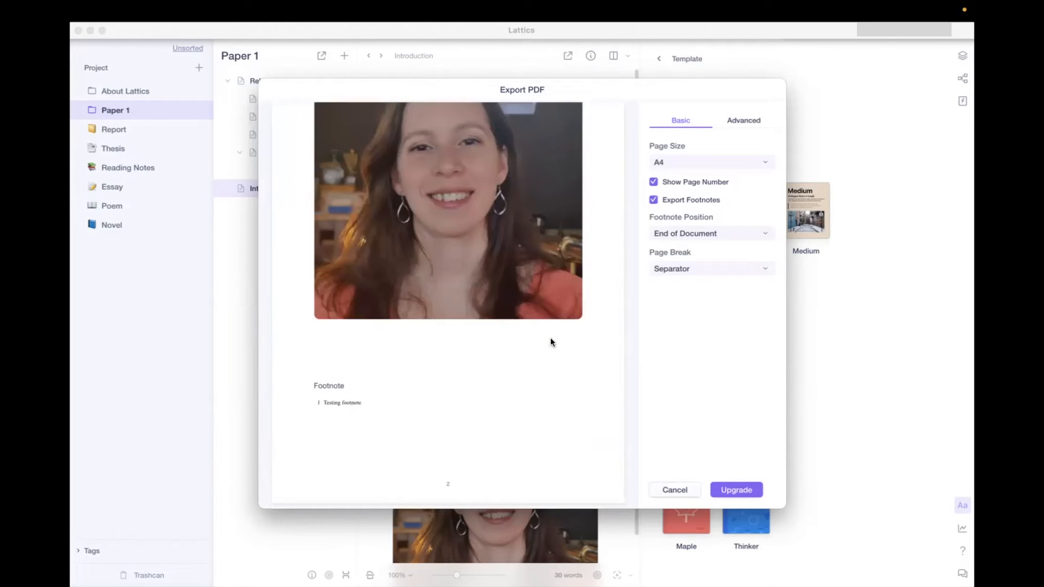
click(675, 490)
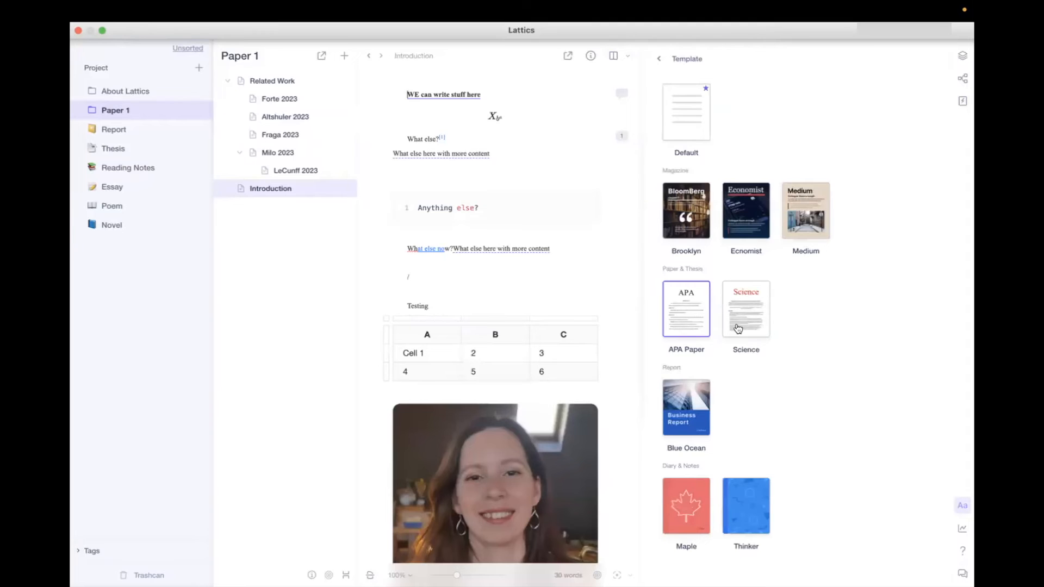
Try the Science template on Introduction, go back to APA Paper, and check the Default template's options.
click(760, 320)
click(697, 314)
click(698, 129)
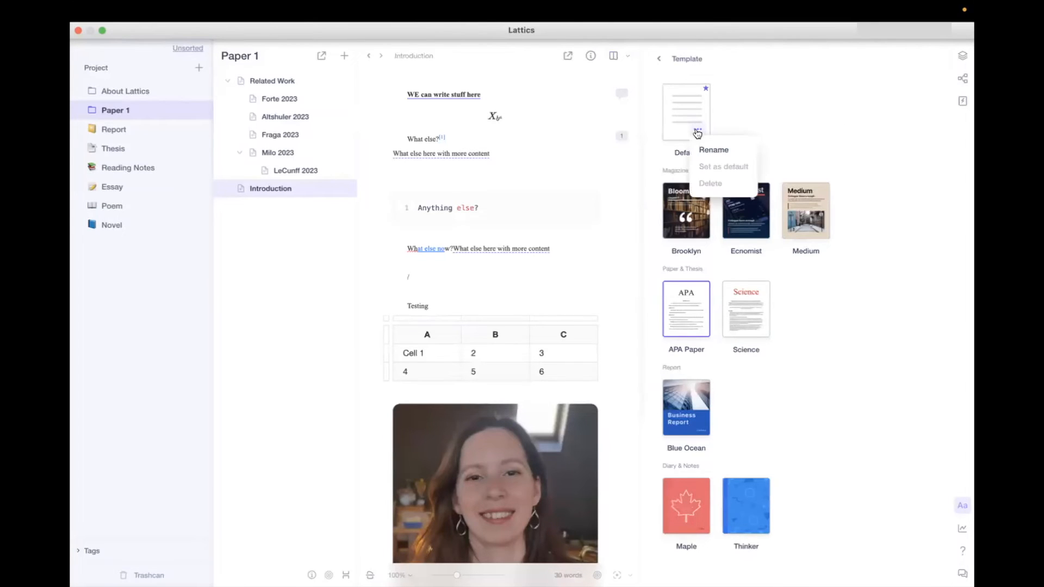
click(808, 160)
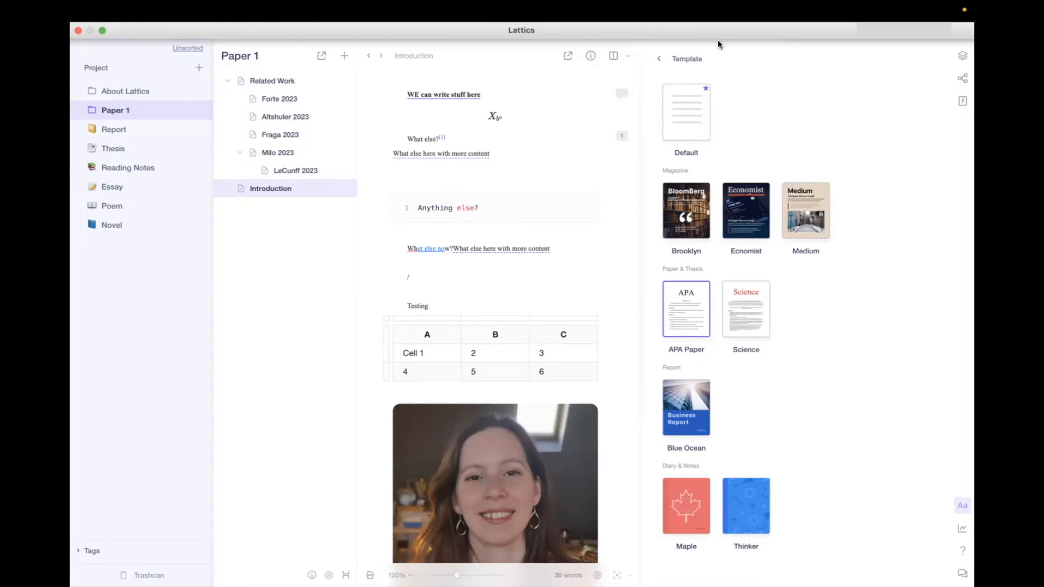
Go back to the APA Paper style settings, show the Heading 1 formatting, and review the list of styles that can be modified.
click(656, 57)
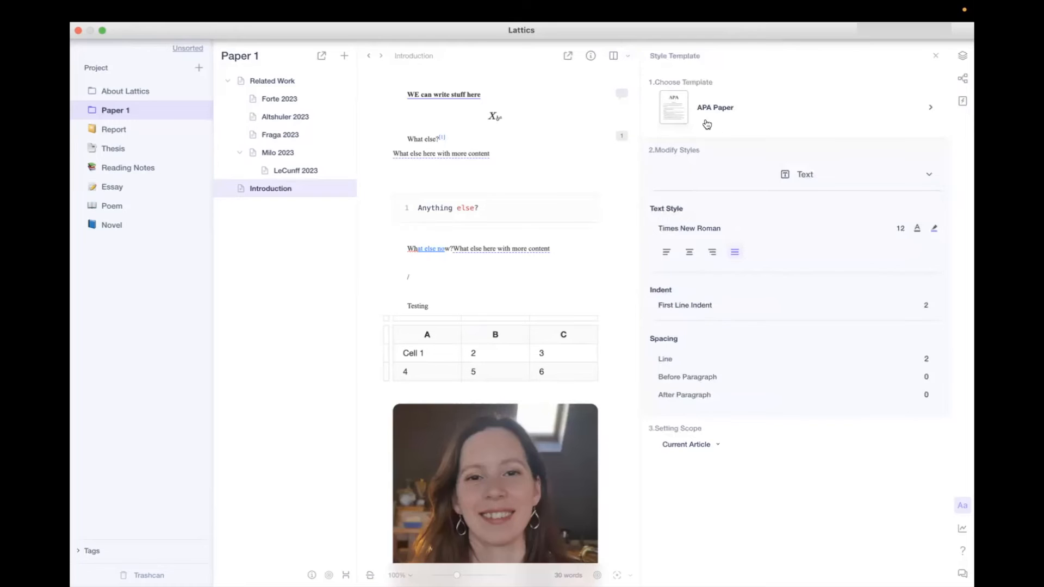
click(928, 179)
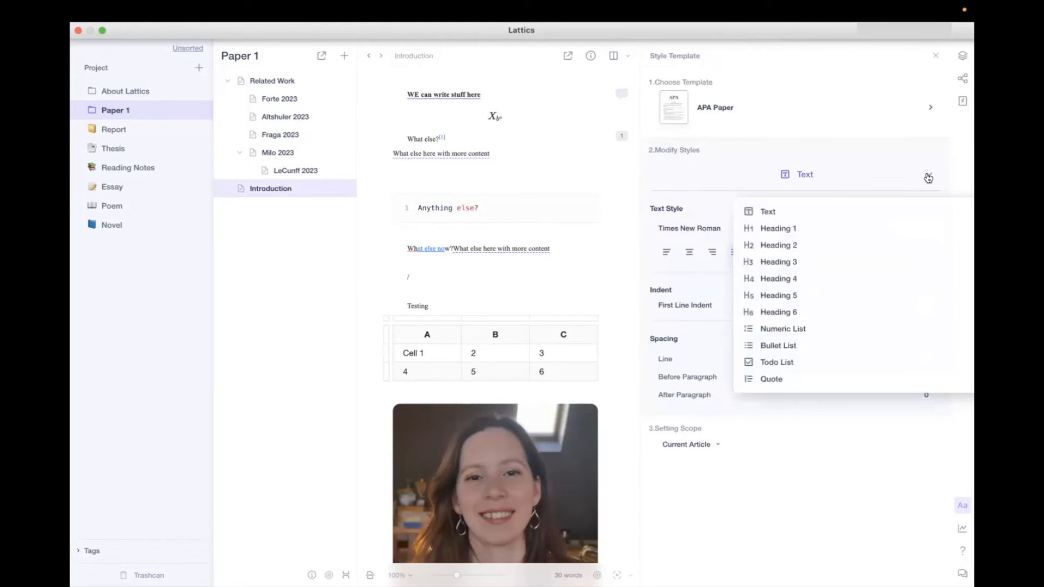
click(889, 146)
click(834, 177)
click(780, 228)
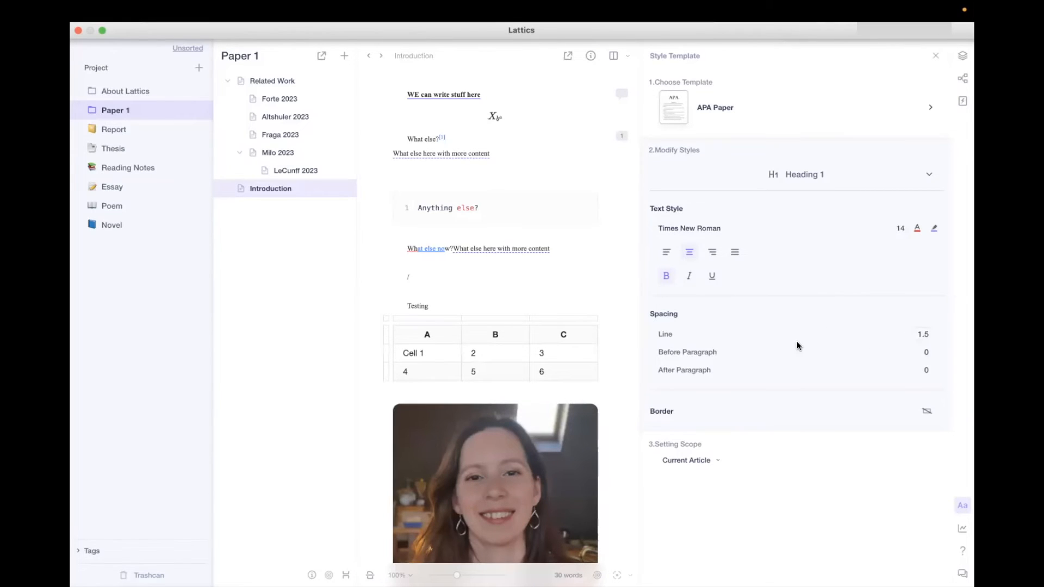
click(929, 174)
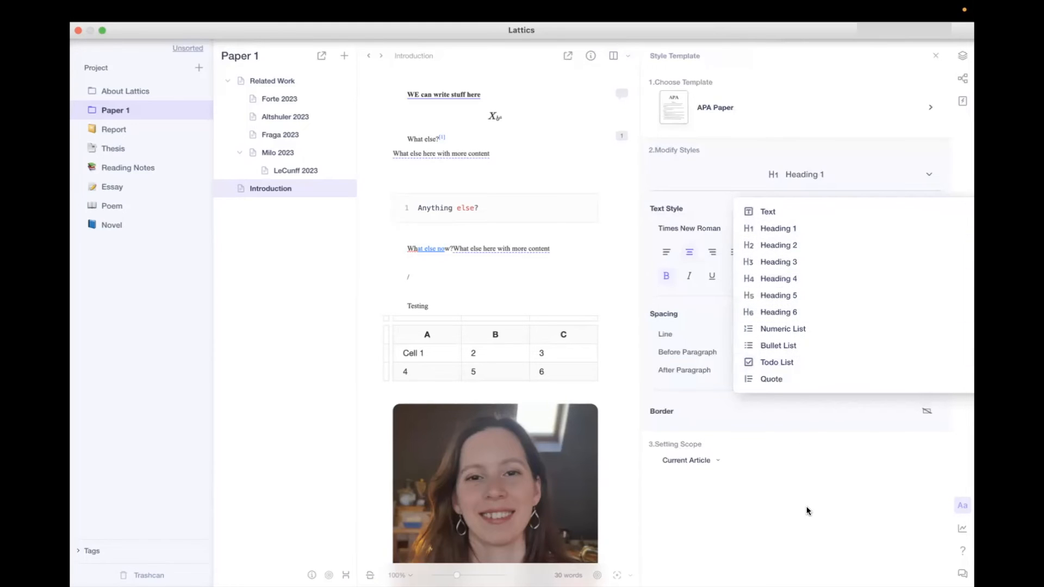
click(813, 485)
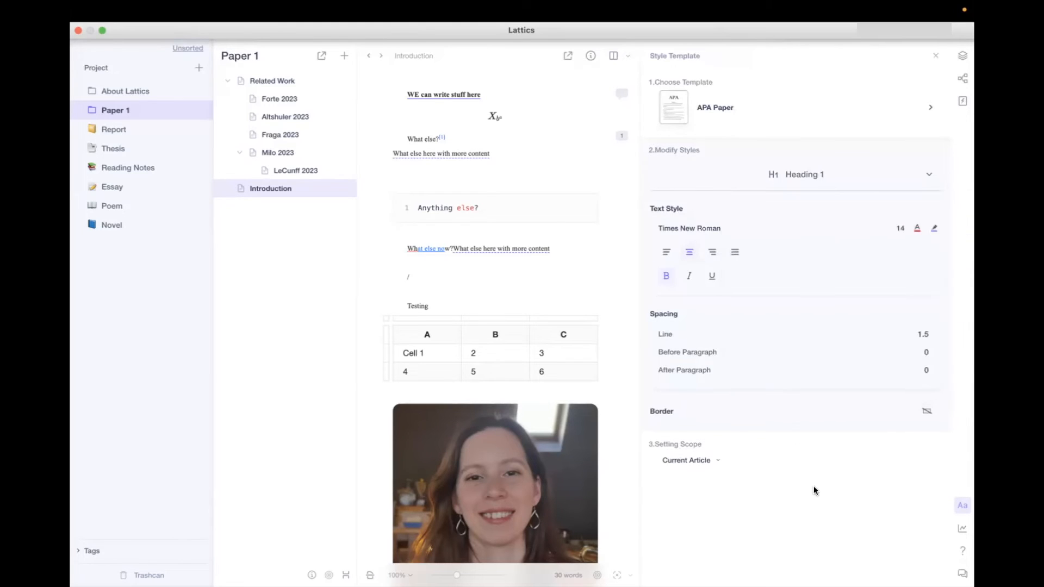
Check the setting scope choices for the style template without changing the scope, and close the style settings.
click(712, 461)
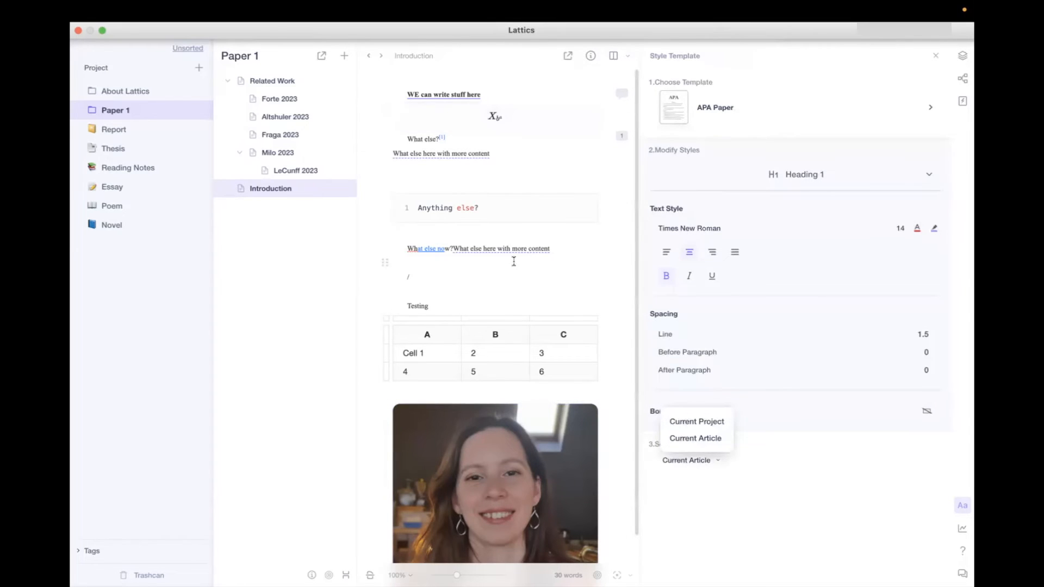
click(744, 478)
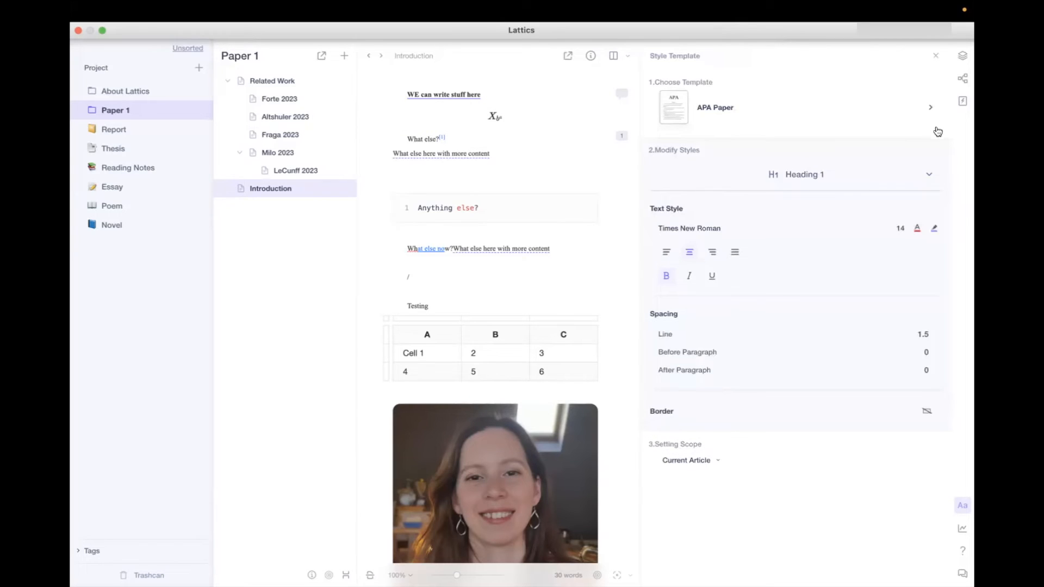
click(929, 176)
click(928, 175)
click(936, 56)
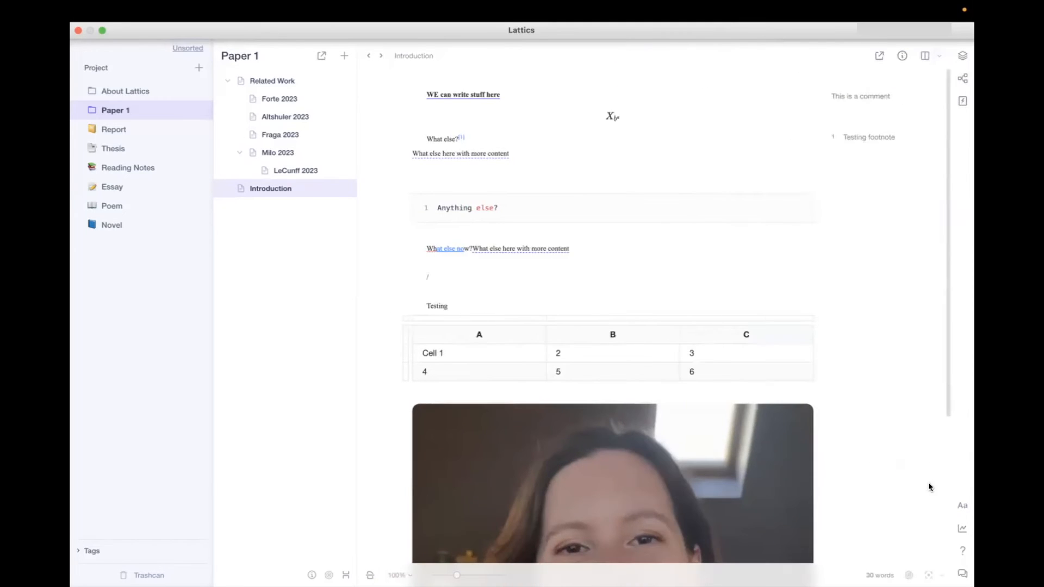
Check the writing statistics, comparing the overall totals with the recent activity.
click(962, 506)
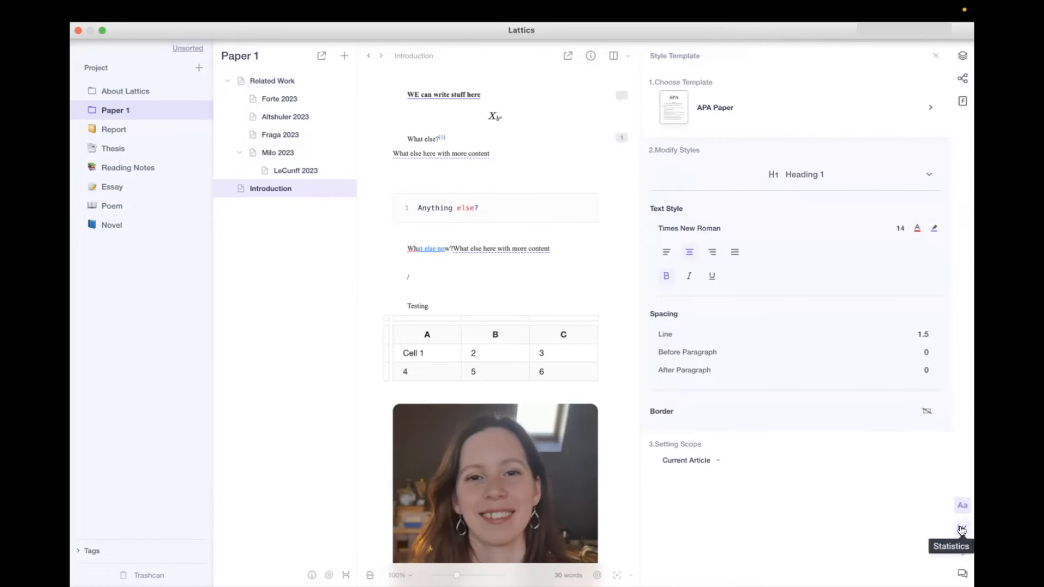
click(962, 528)
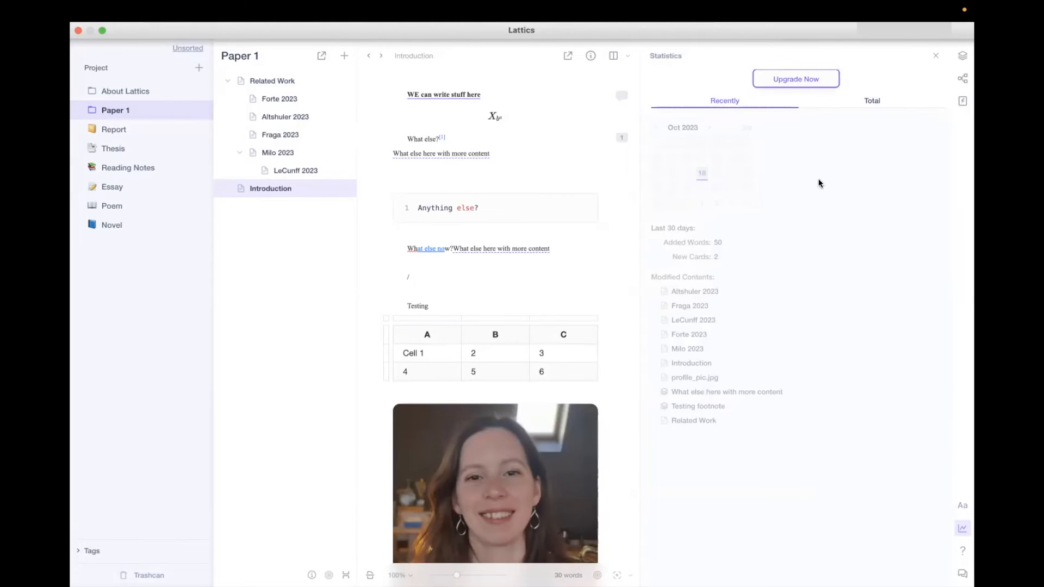
click(867, 101)
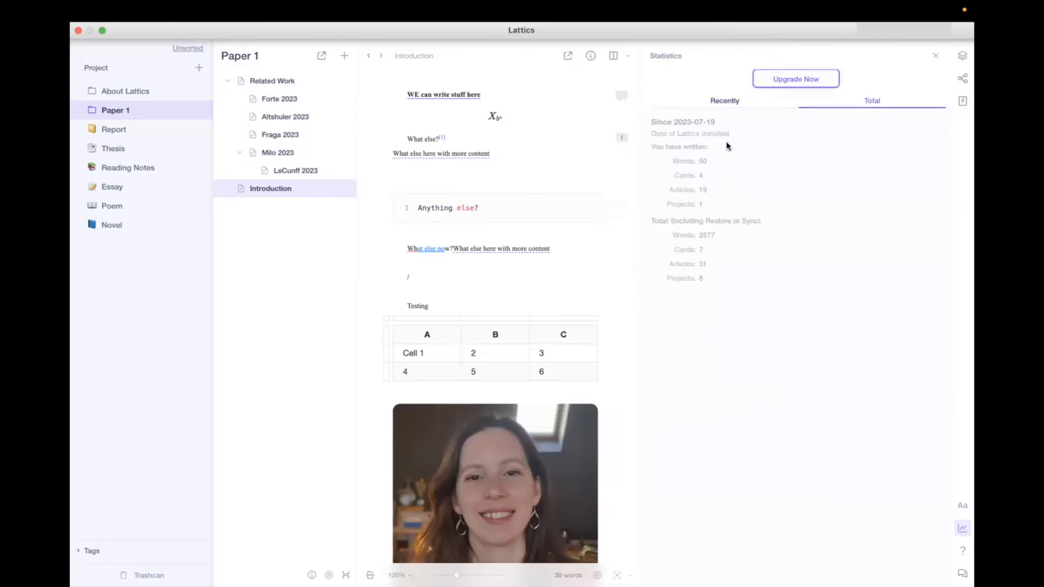
click(718, 103)
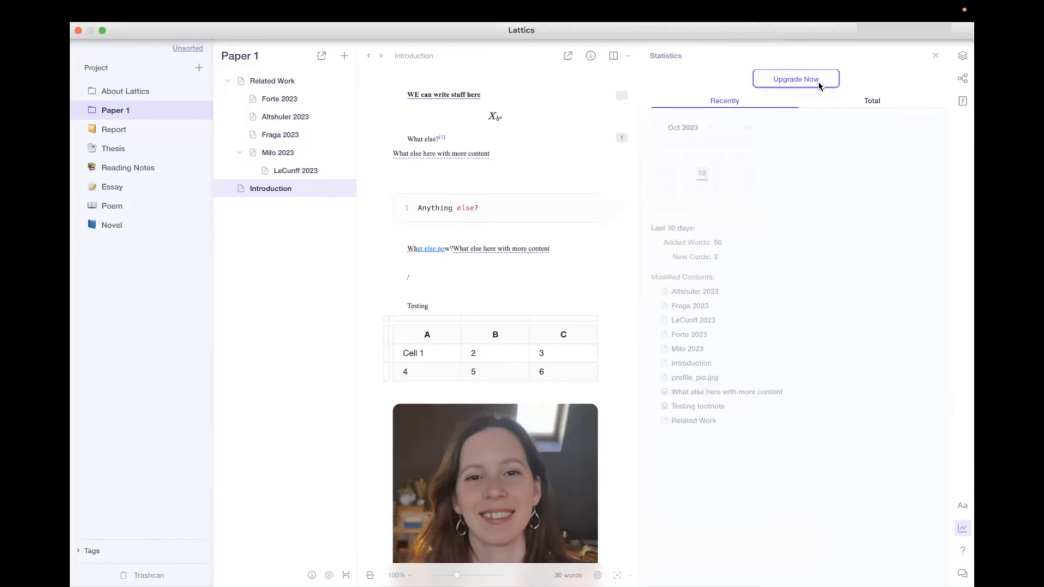
Review the Lattics Pro feature list and subscription plans, and close the upgrade offer.
click(797, 80)
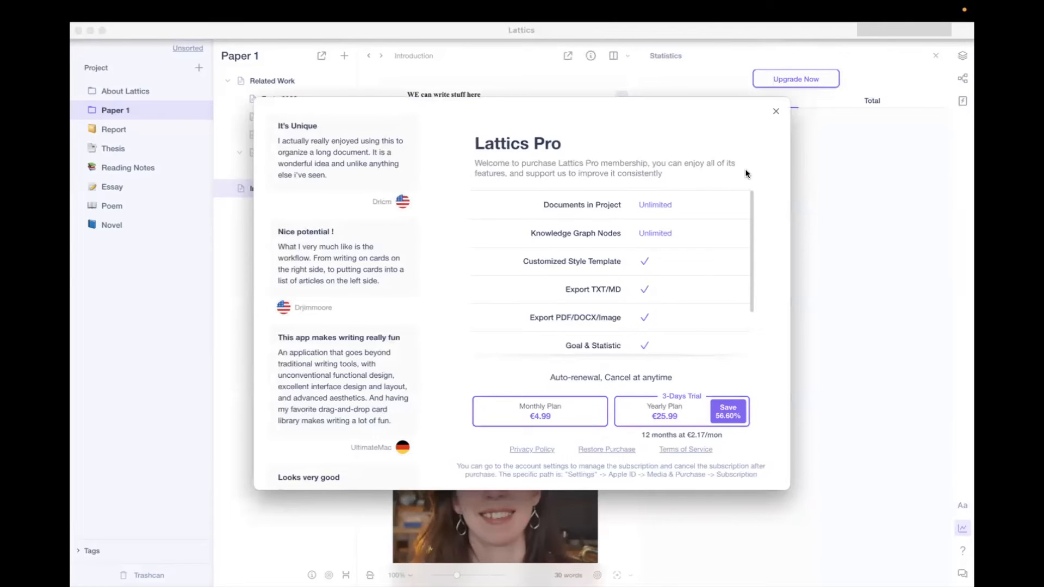
scroll(652, 273, down, 2)
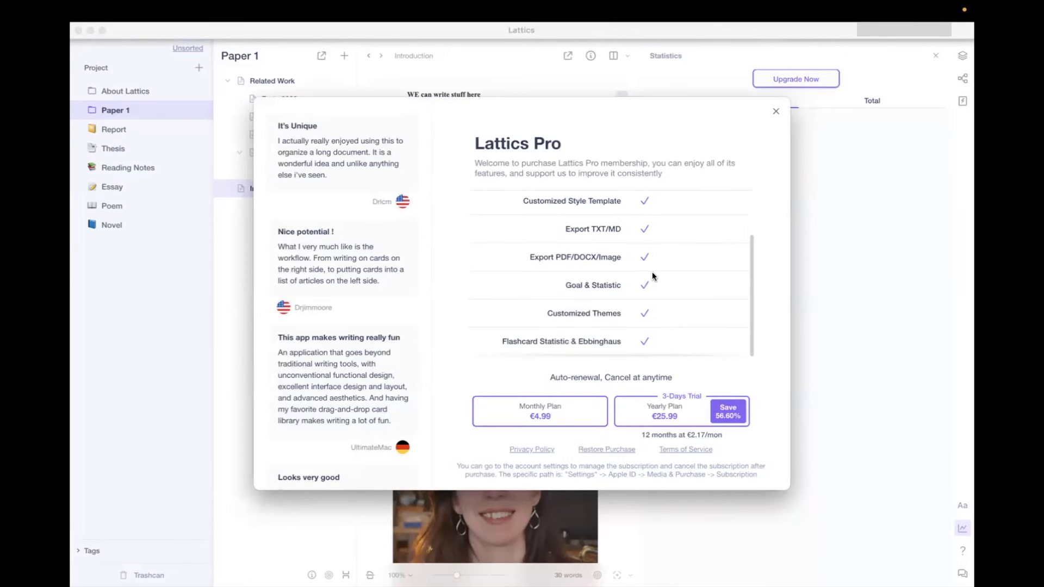
click(776, 112)
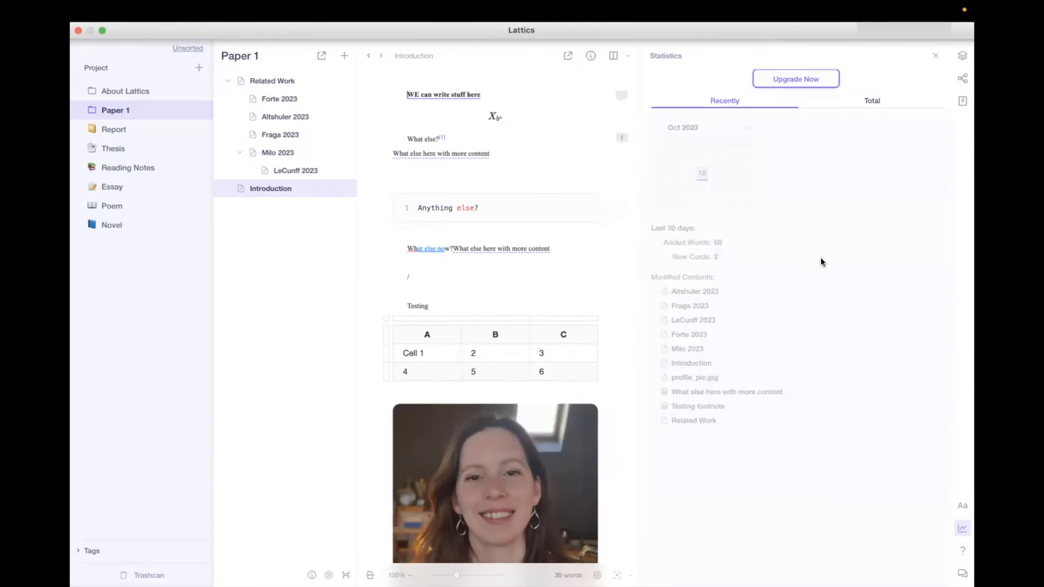
Open the online help and read the Back up & Sync page through to its end.
click(964, 551)
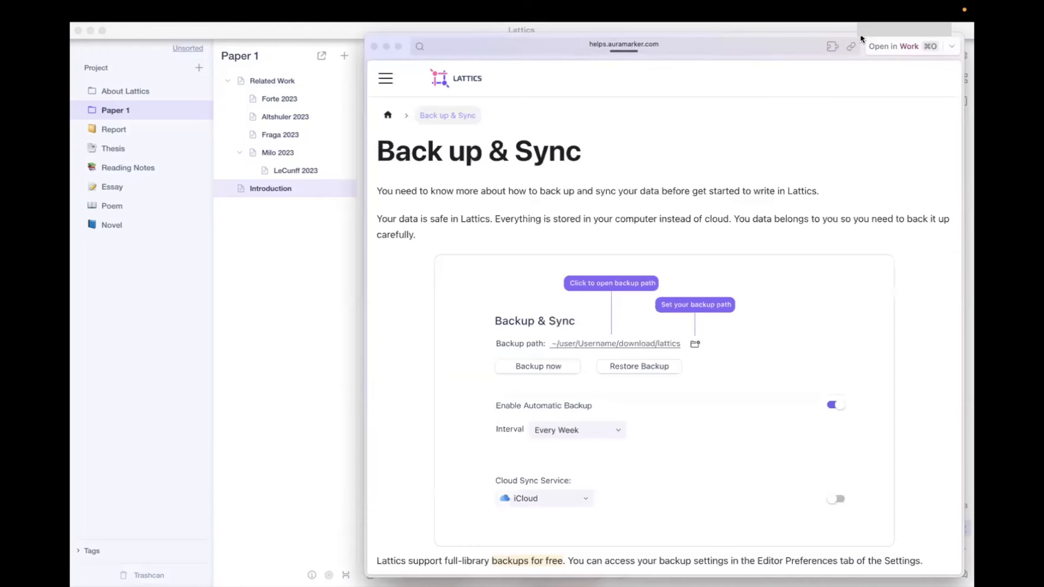
drag(863, 35, 860, 61)
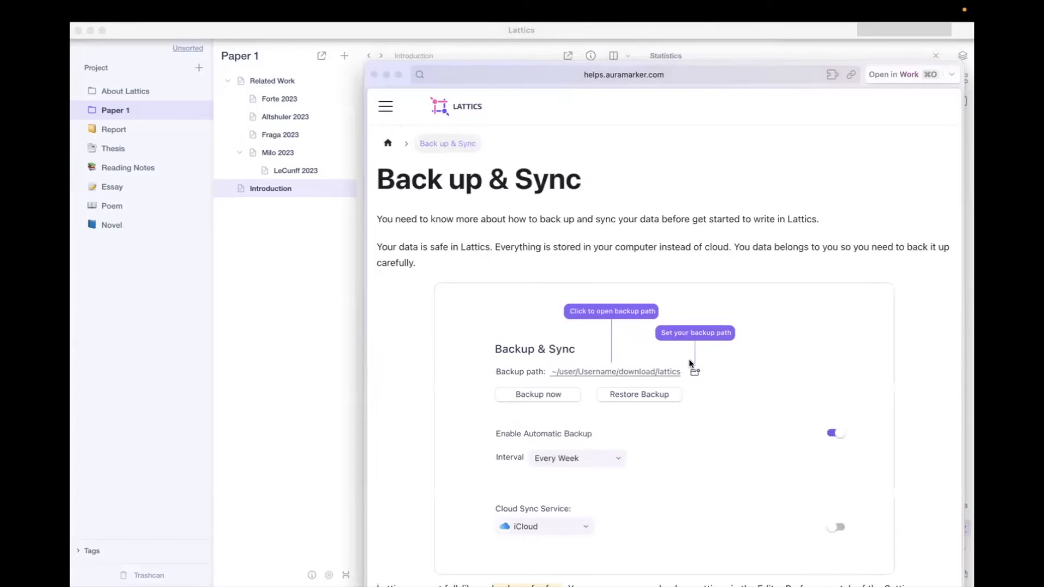
scroll(690, 358, down, 3)
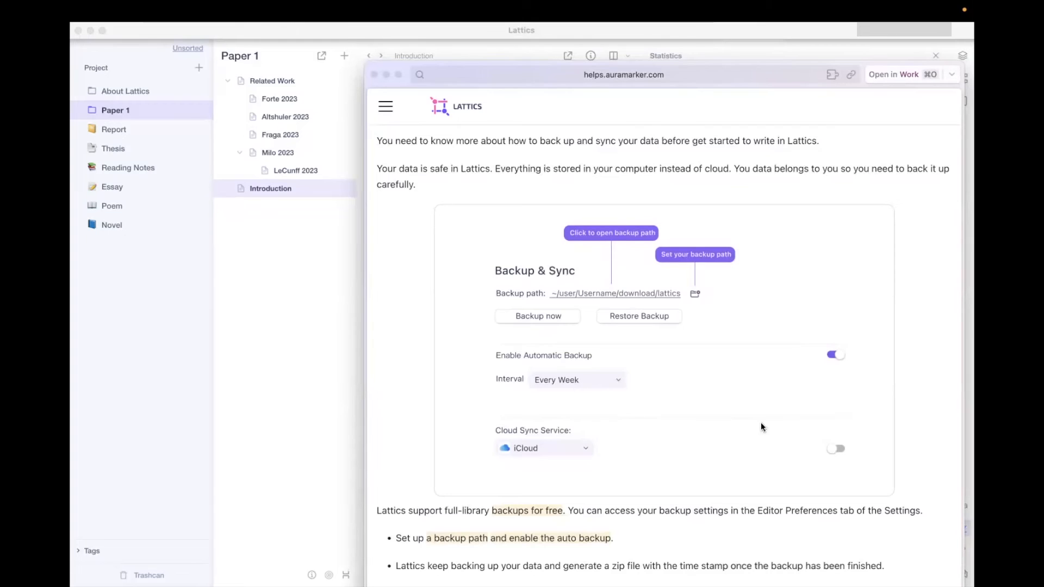
scroll(762, 439, down, 3)
scroll(761, 439, down, 5)
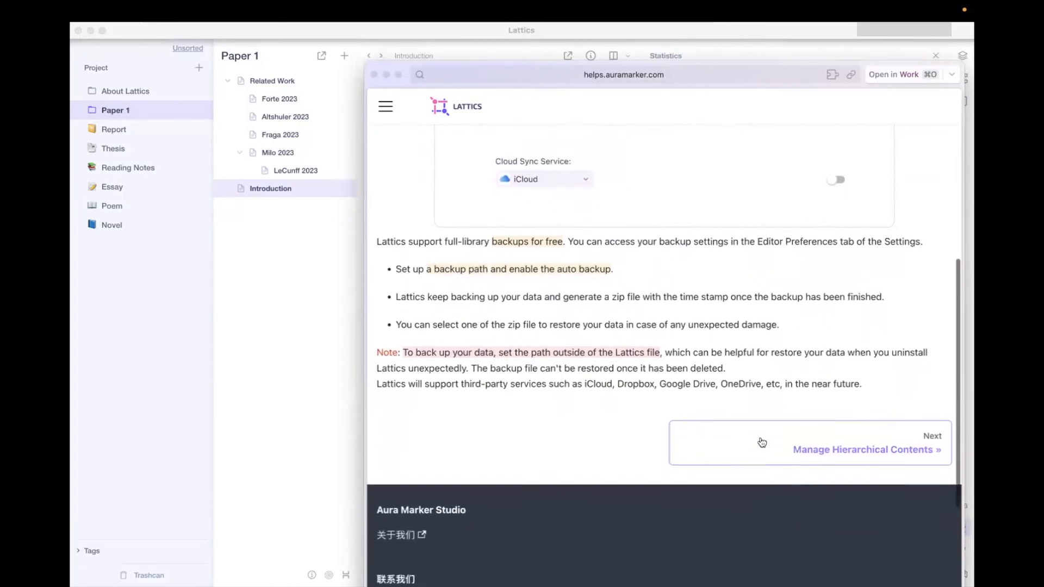
scroll(762, 442, down, 2)
Read the Manage Hierarchical Contents help page, covering the project outline, mind map and multi-project structure.
click(855, 390)
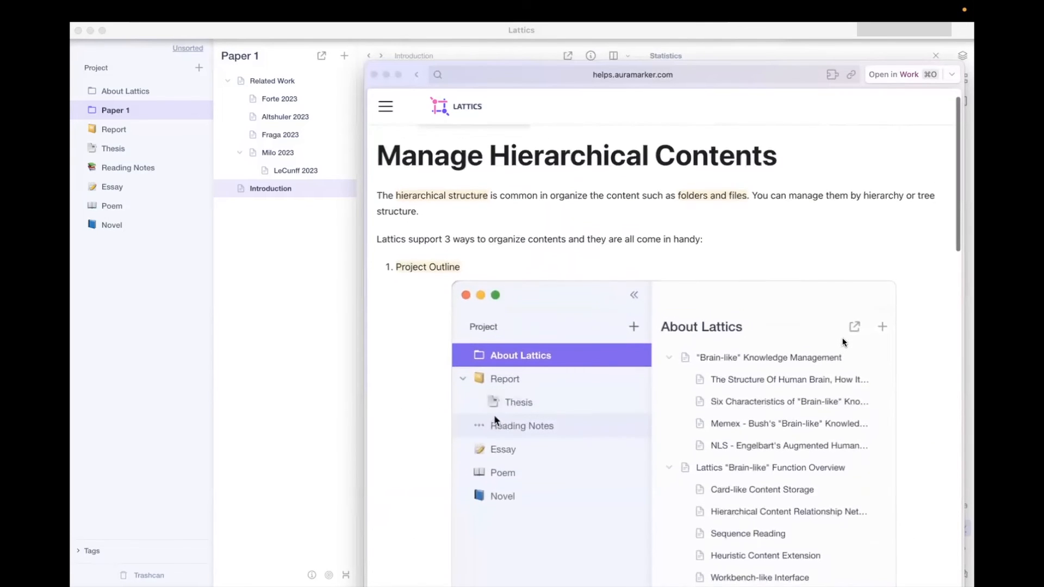
scroll(910, 344, down, 4)
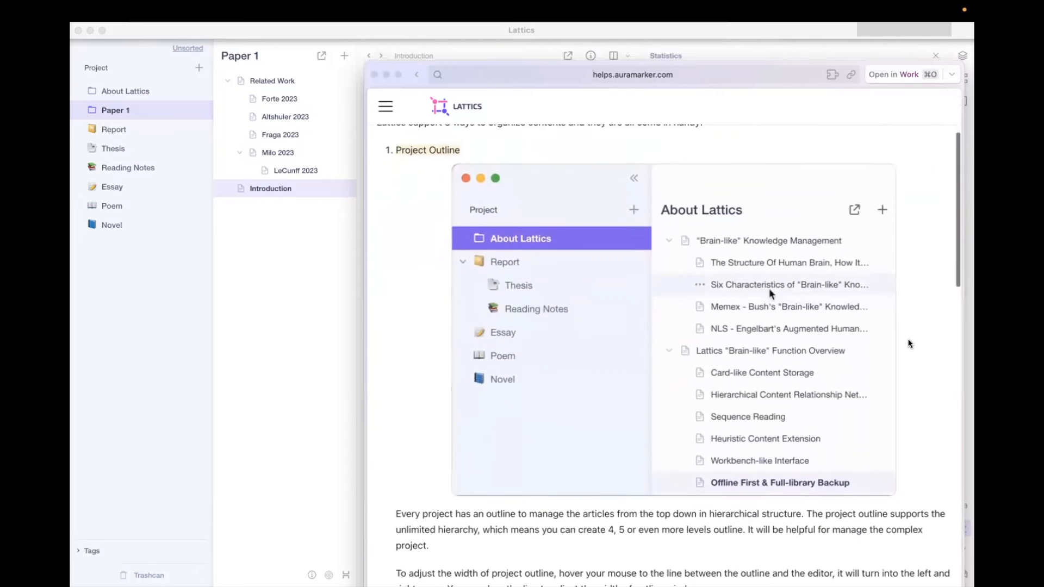
scroll(910, 343, down, 2)
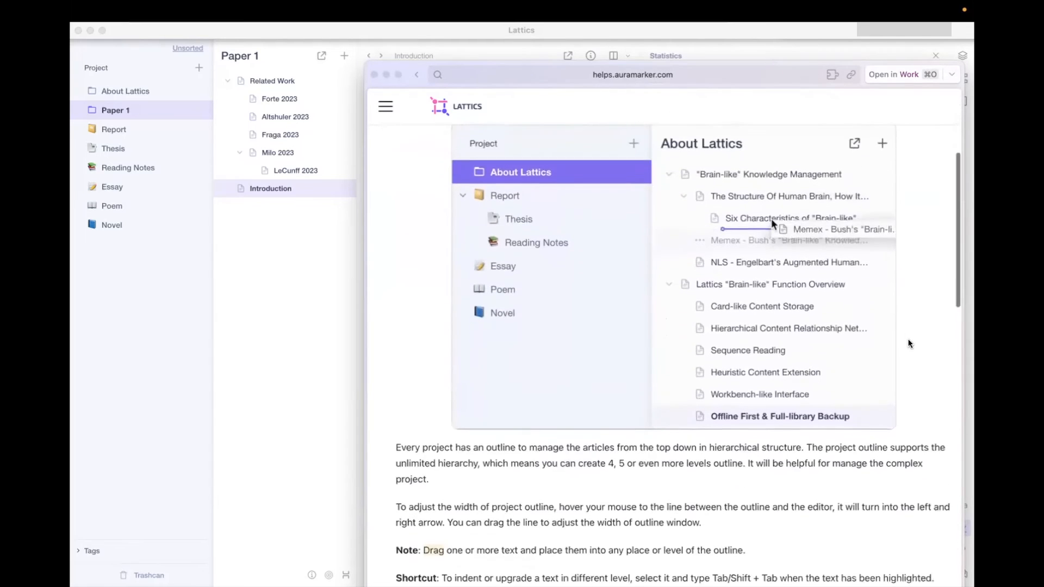
scroll(910, 343, down, 9)
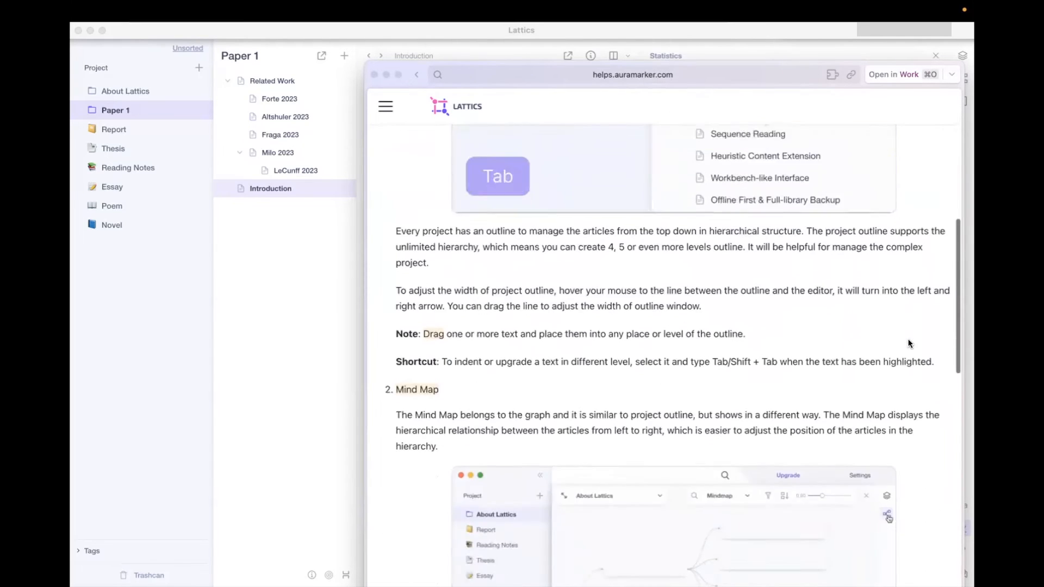
scroll(910, 344, down, 2)
scroll(909, 344, down, 1)
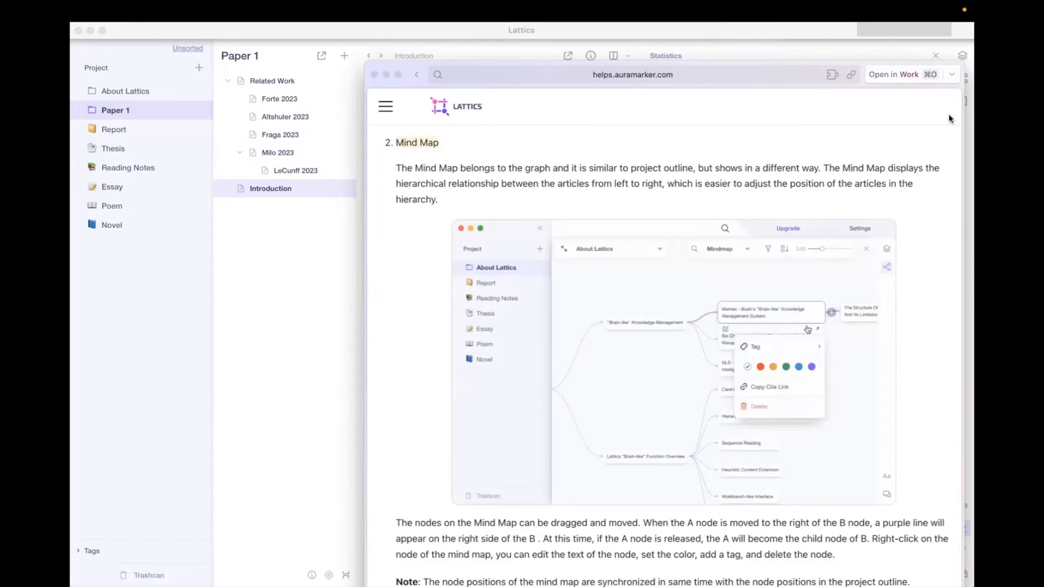
scroll(718, 315, down, 8)
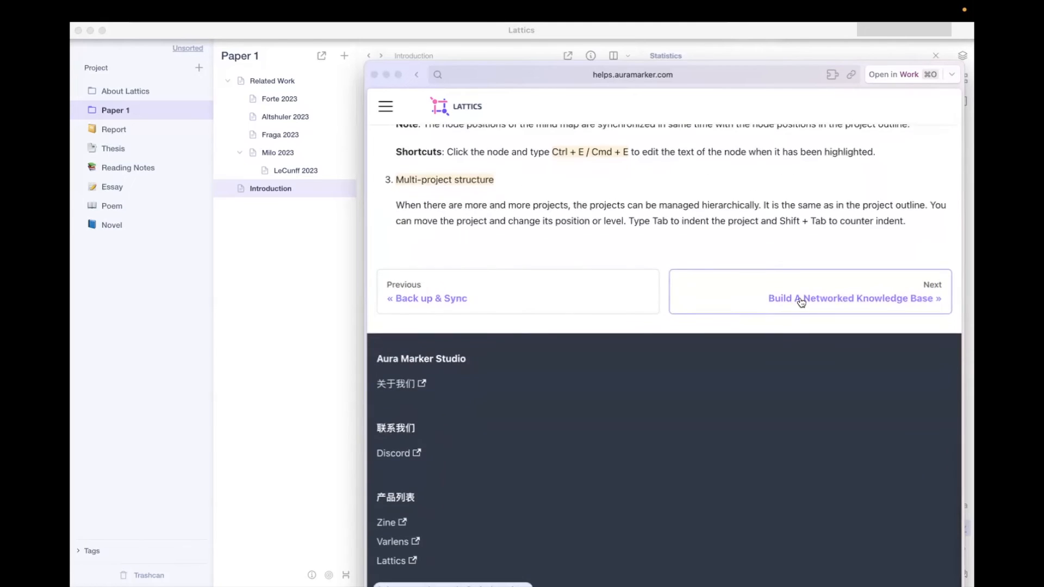
Open the Build A Networked Knowledge Base help page and examine its Tag and Citation sections.
click(750, 308)
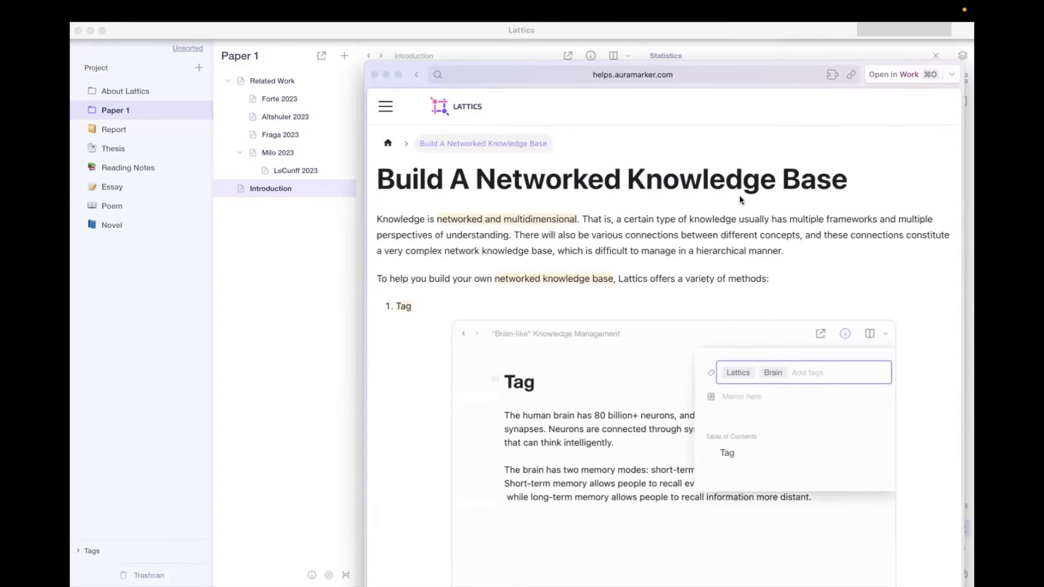
scroll(723, 260, down, 5)
scroll(725, 264, up, 2)
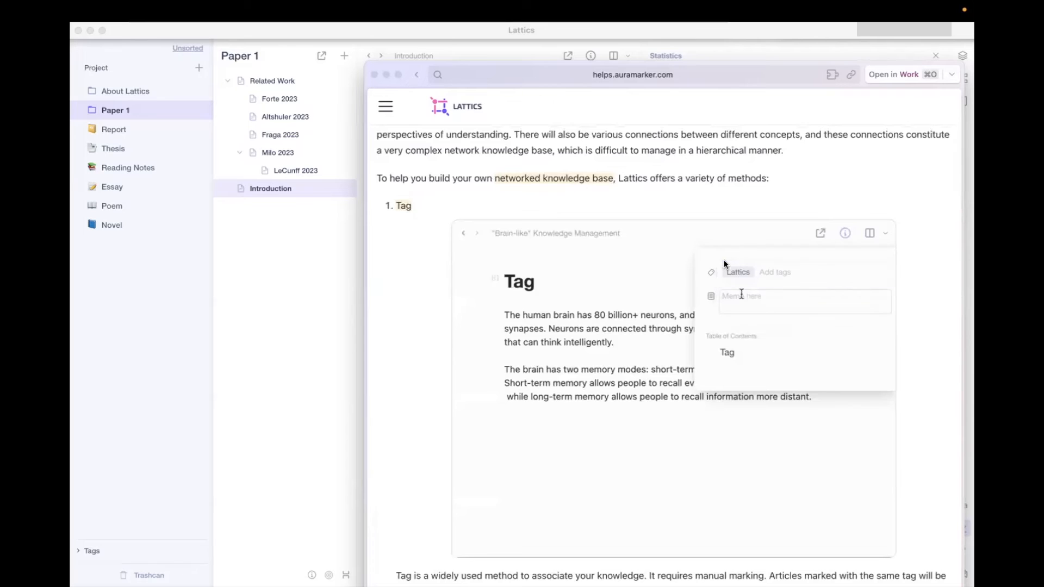
scroll(725, 264, down, 12)
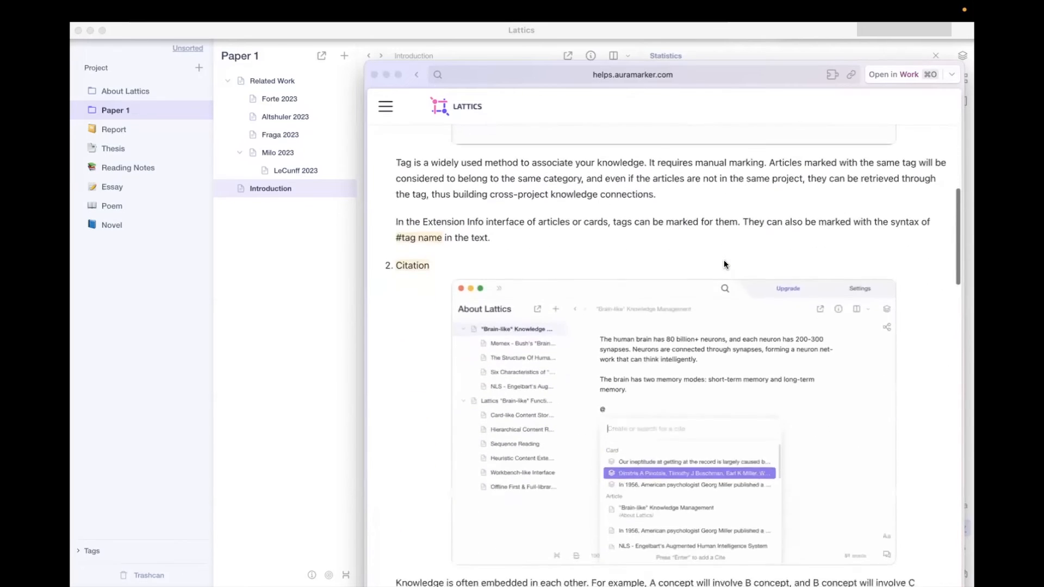
scroll(724, 264, down, 2)
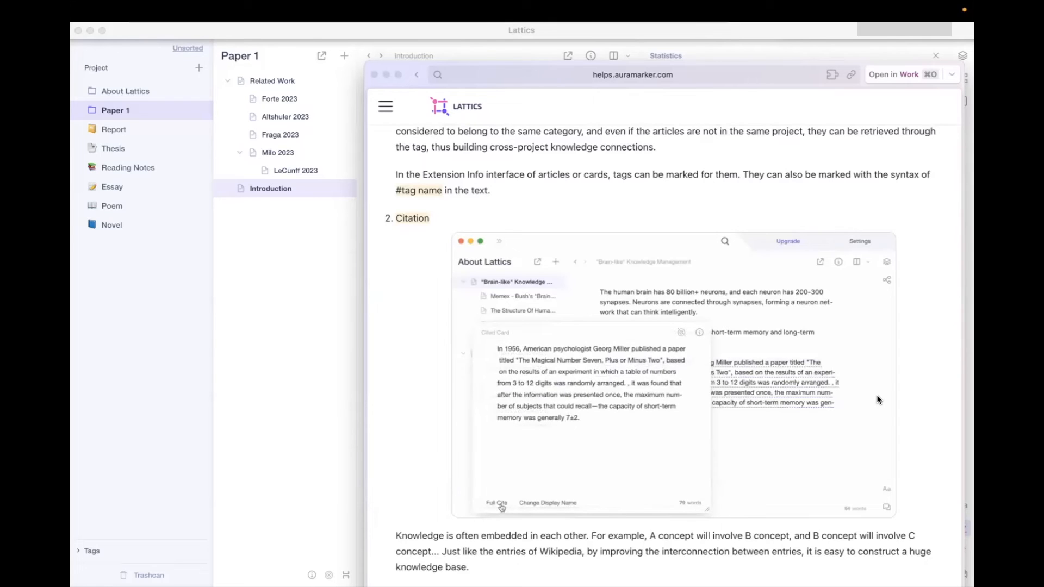
scroll(877, 396, down, 1)
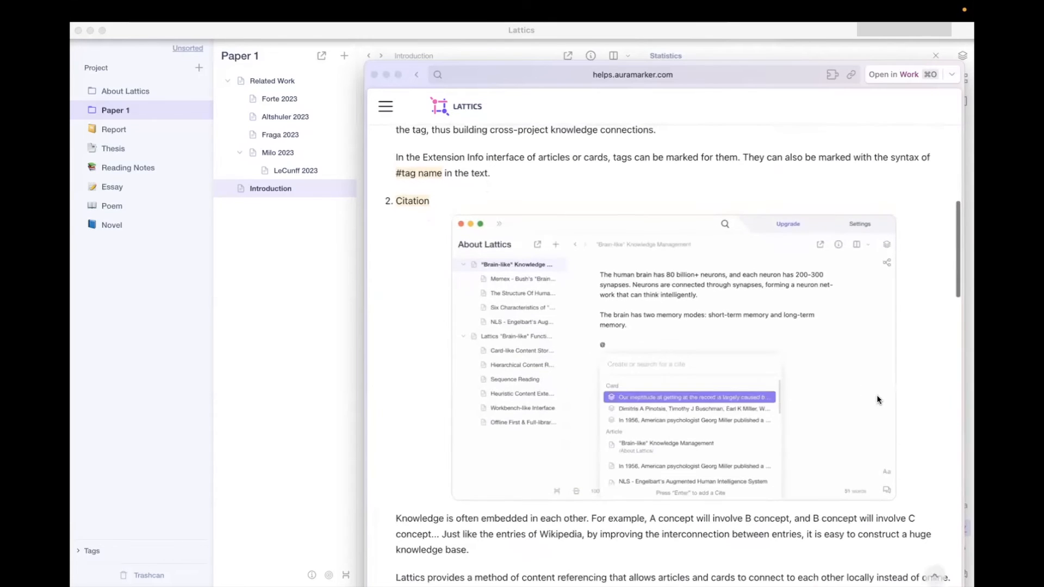
scroll(877, 399, down, 1)
Read on through citation conversion to the Backlinks and unlinked section of the knowledge base page.
scroll(877, 395, down, 10)
scroll(878, 396, down, 8)
scroll(877, 392, down, 8)
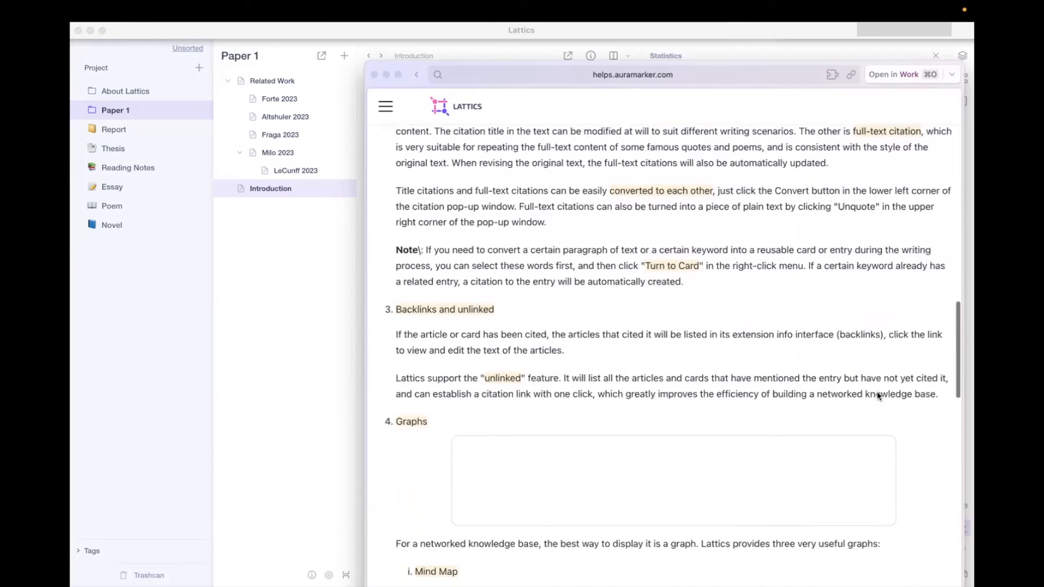
scroll(877, 391, down, 1)
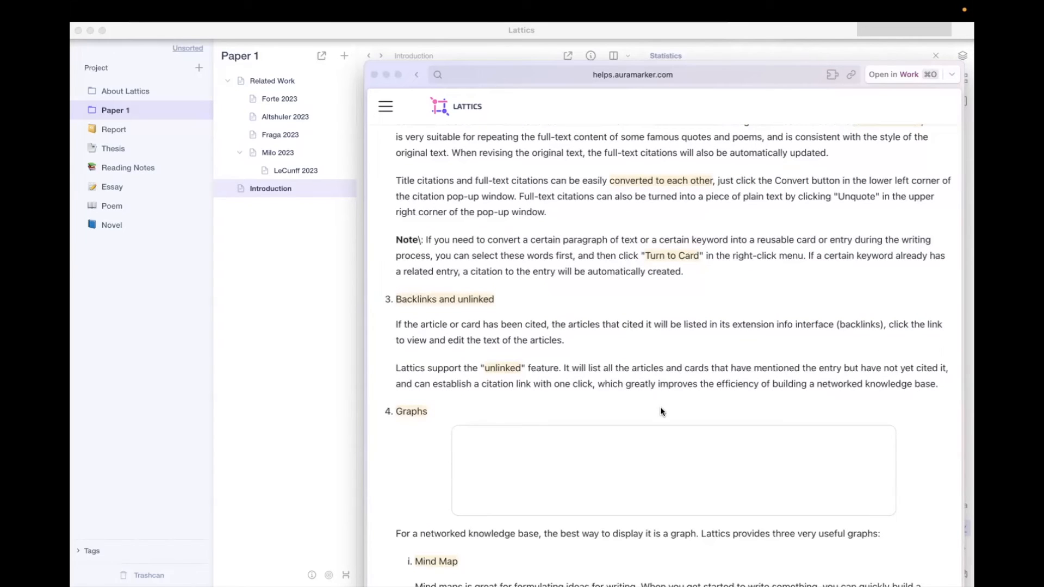
scroll(660, 407, down, 1)
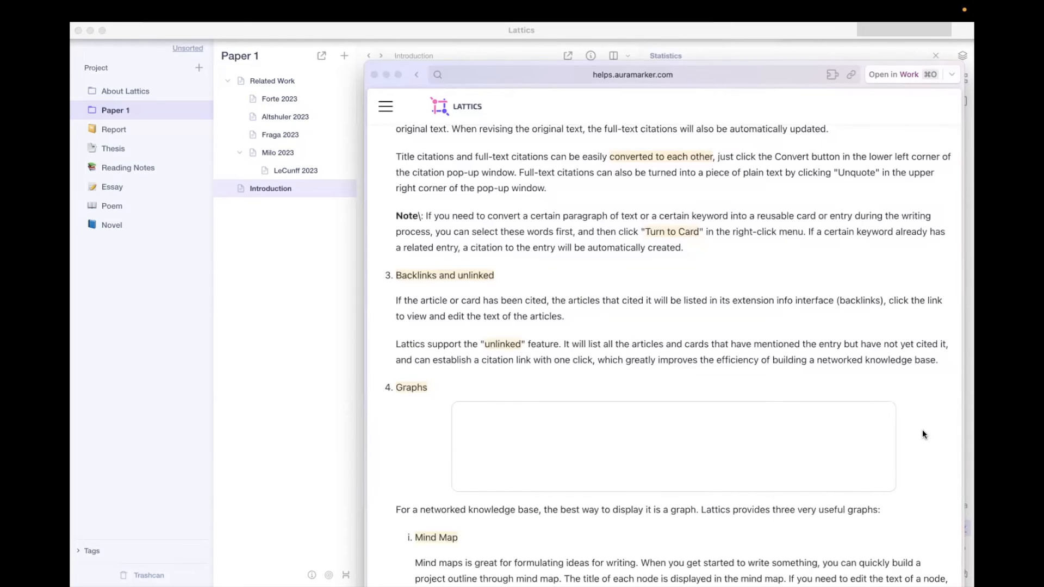
Examine the Graphs section on Mind Map, Plot View and Aerial view down to the end of the page.
scroll(923, 430, down, 5)
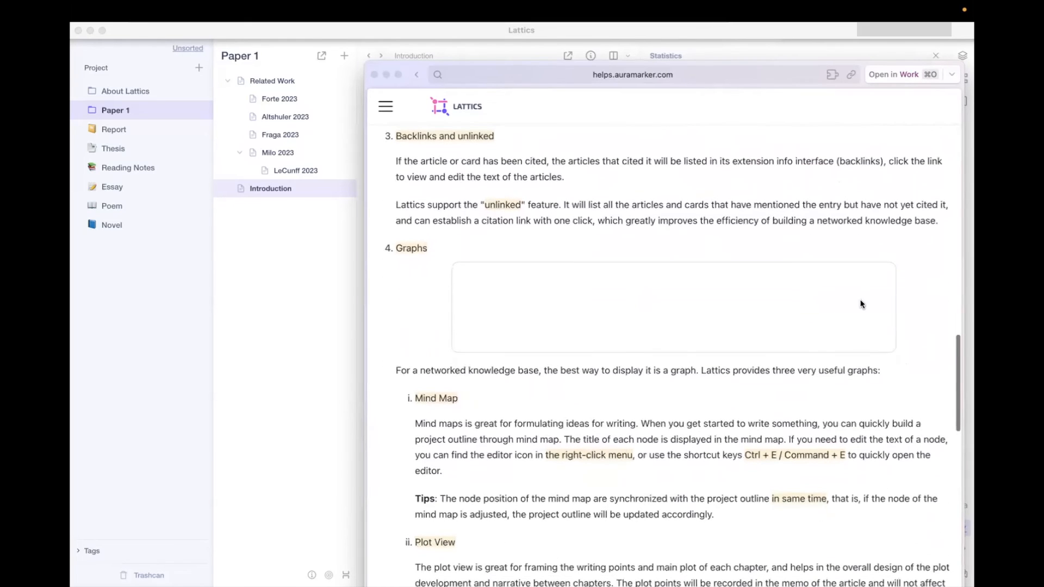
scroll(760, 400, down, 3)
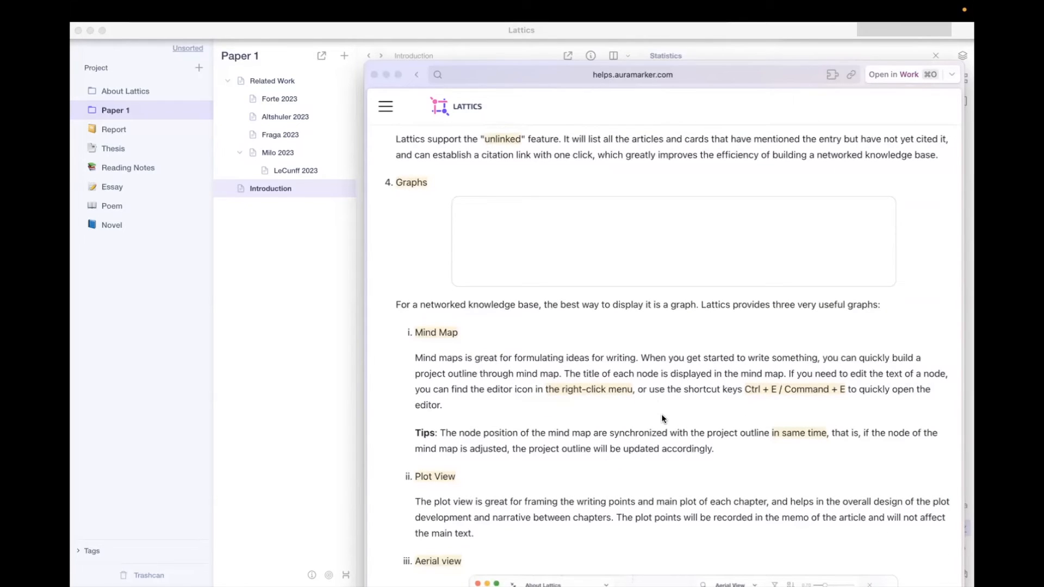
scroll(661, 419, down, 5)
scroll(630, 447, down, 10)
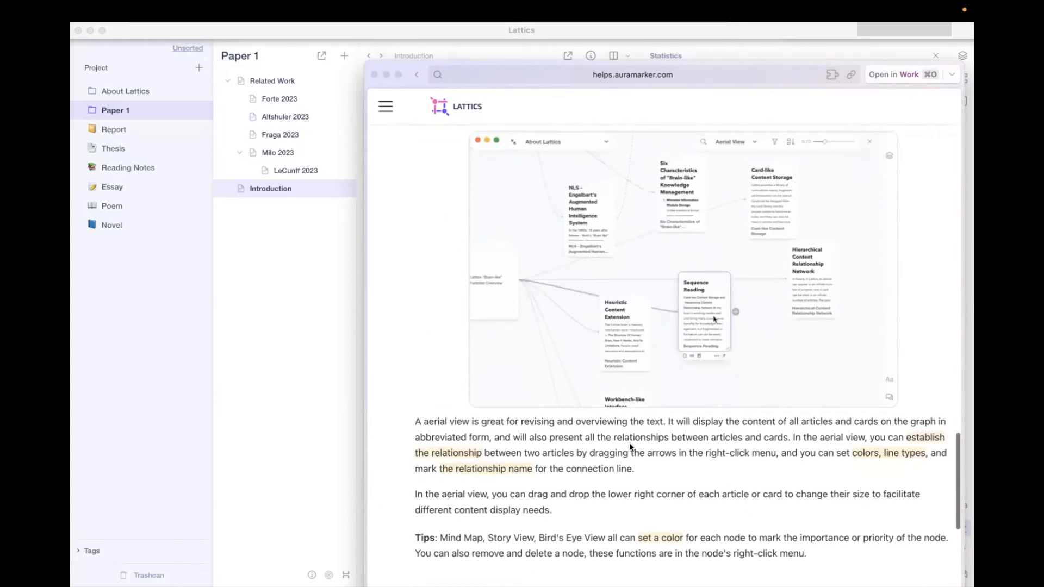
scroll(638, 451, down, 1)
scroll(638, 452, down, 1)
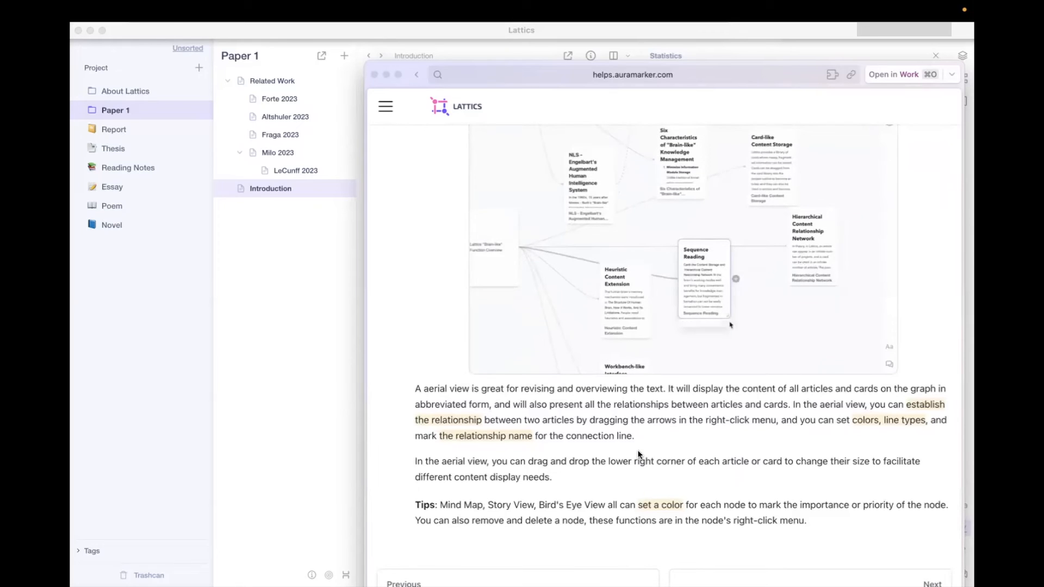
scroll(638, 454, down, 5)
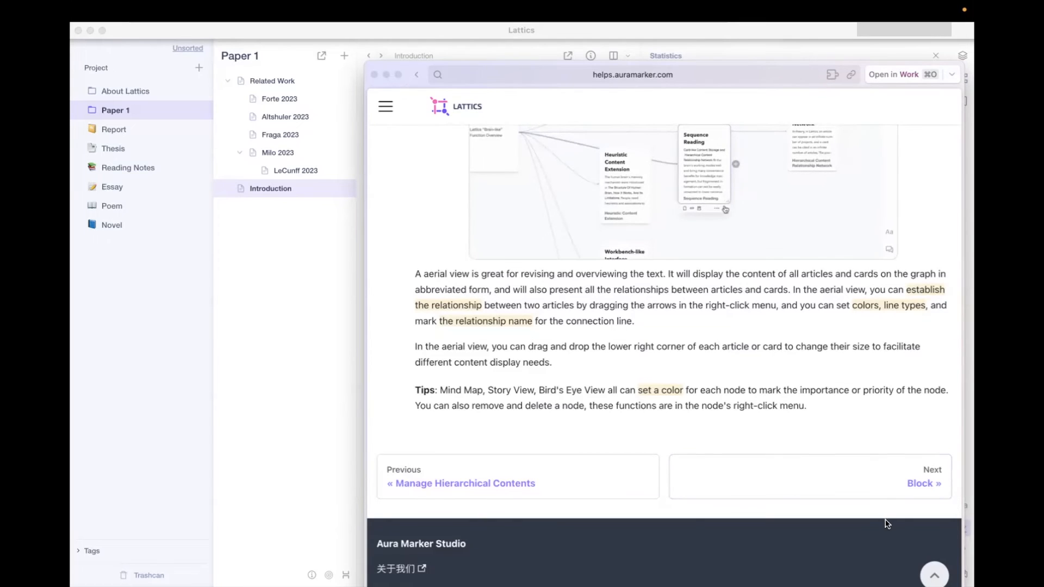
Open the Block help page and look through its Image, Tables and Code Block sections.
click(909, 485)
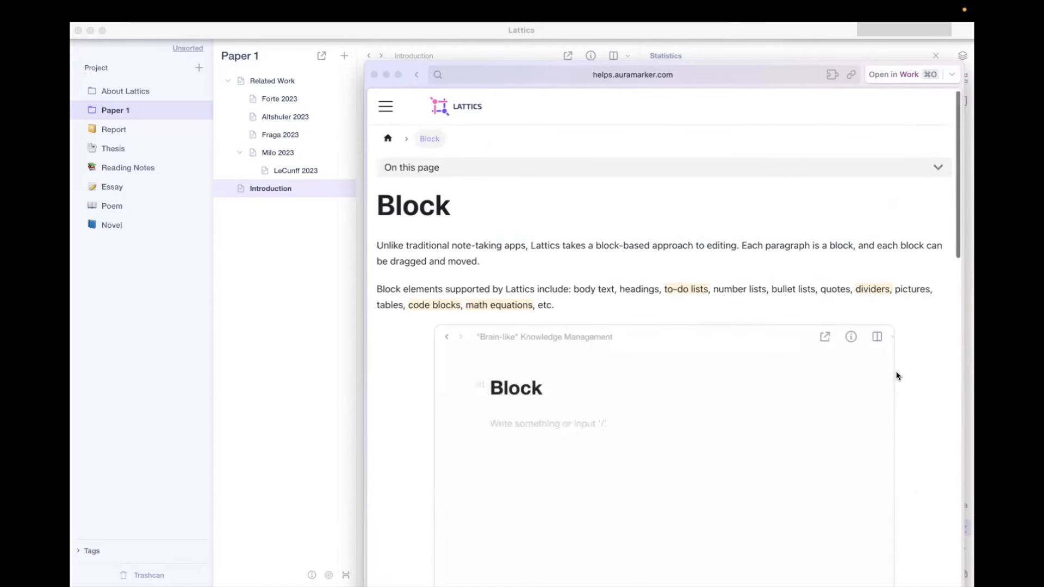
scroll(897, 376, down, 5)
scroll(897, 376, down, 10)
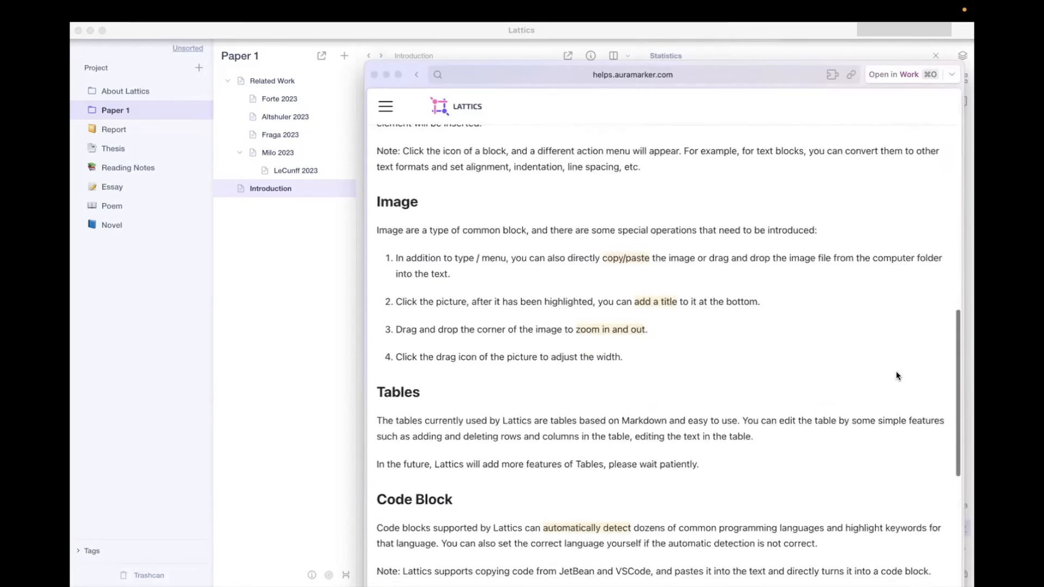
scroll(897, 376, down, 4)
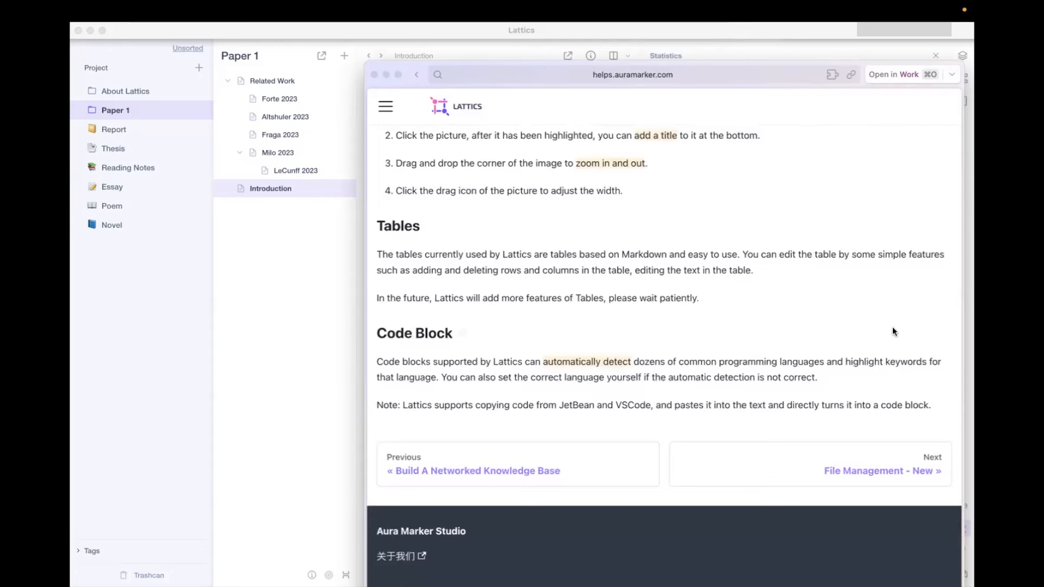
Open the File Management help page and read through its Path mapping, Import the copy and Tips sections.
click(884, 471)
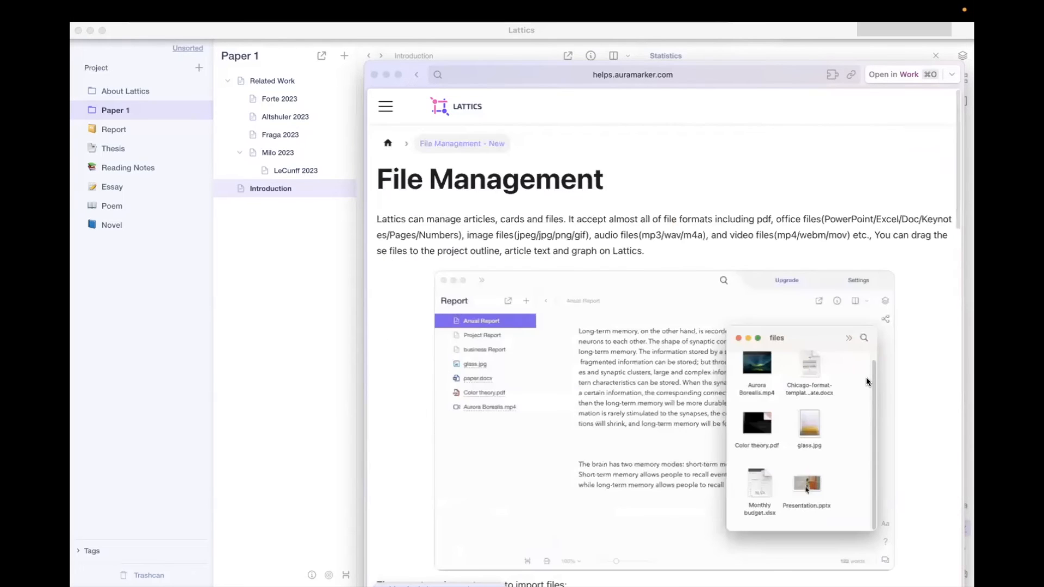
scroll(868, 382, down, 1)
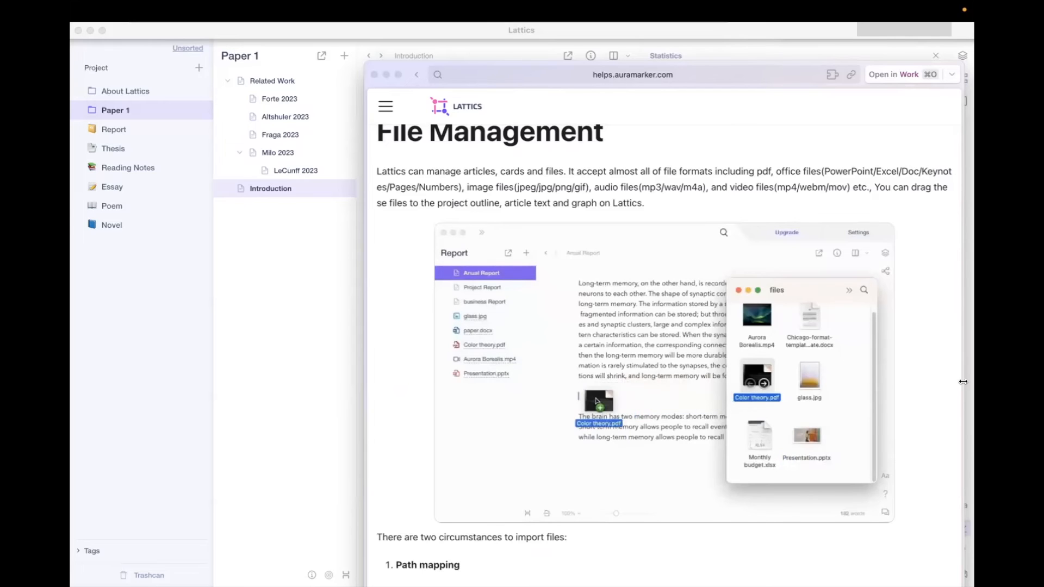
scroll(919, 354, down, 5)
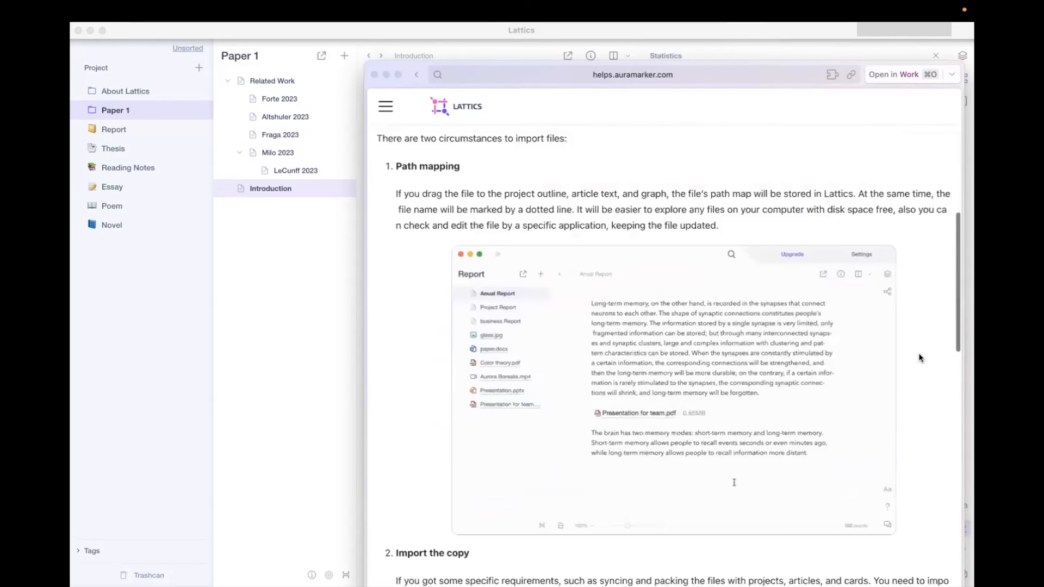
scroll(918, 357, down, 4)
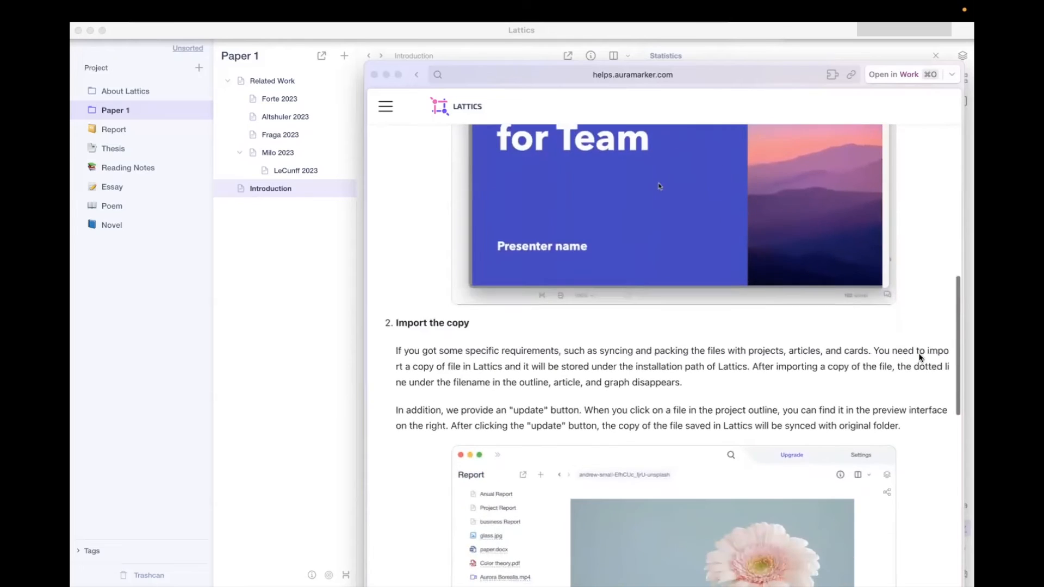
scroll(936, 289, down, 4)
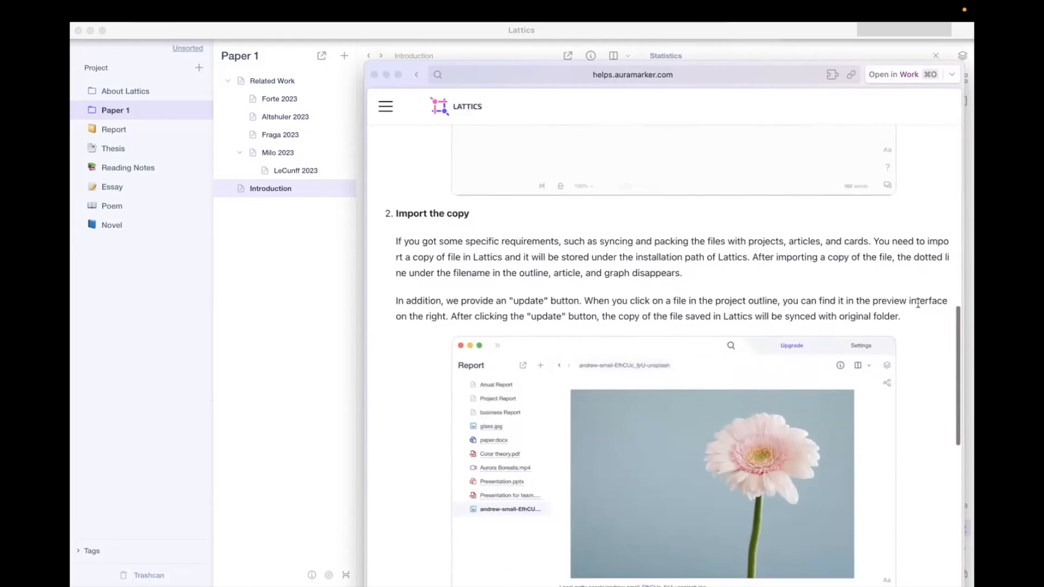
scroll(918, 303, down, 5)
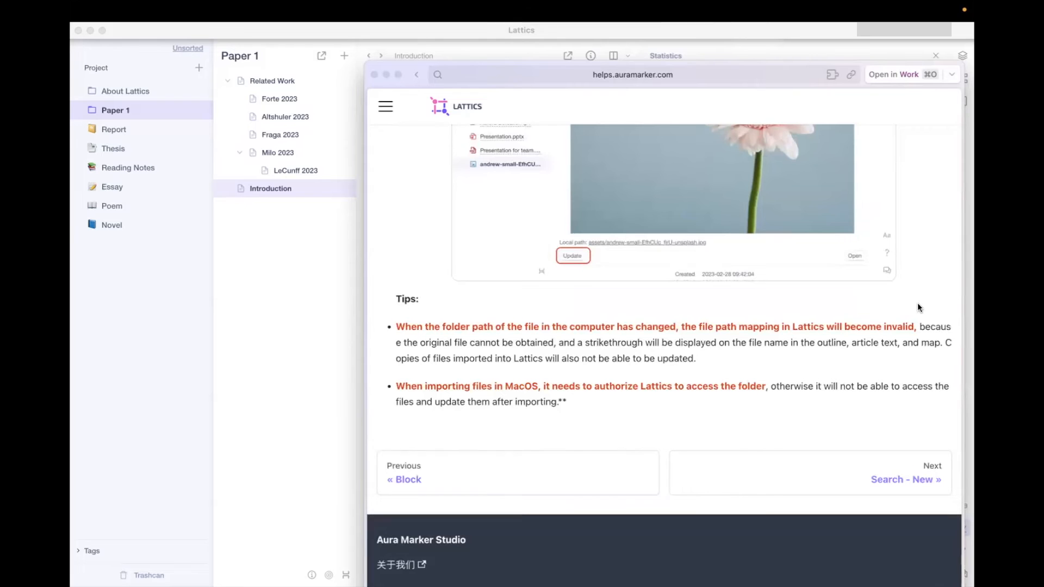
Minimize the help window and display the project's cards in place of the statistics.
click(471, 22)
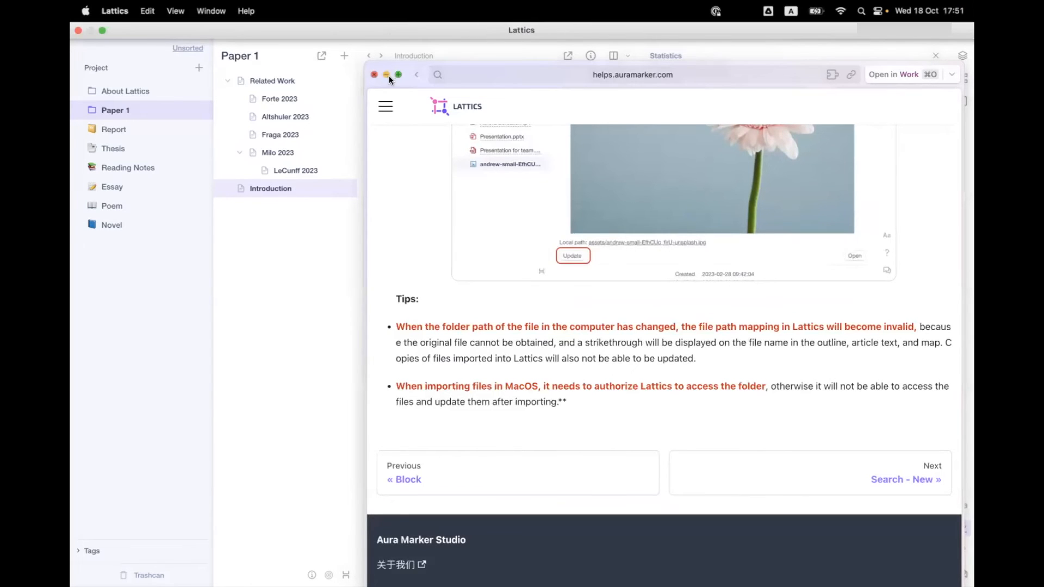
click(386, 76)
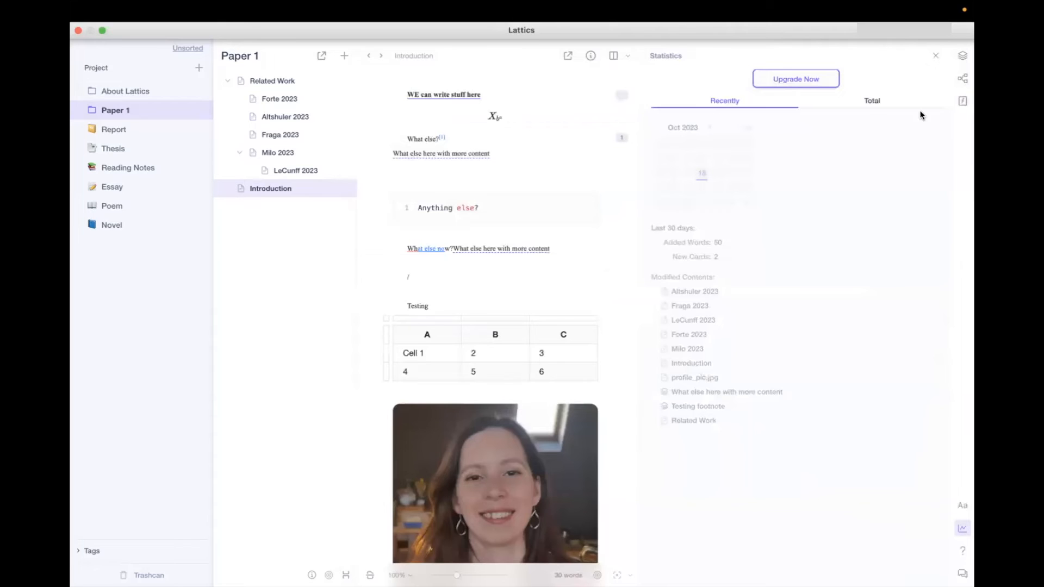
click(962, 57)
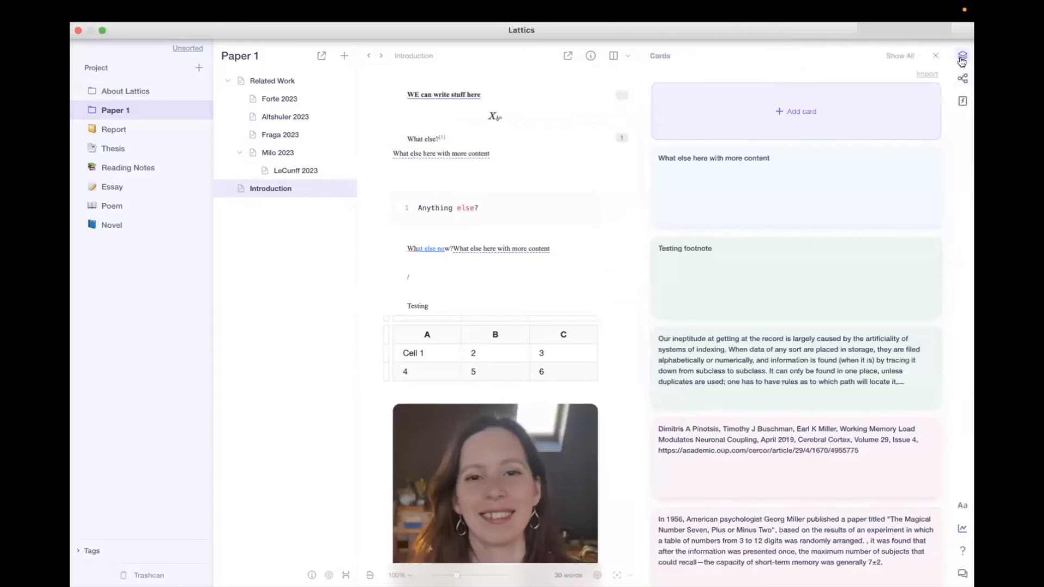
click(801, 117)
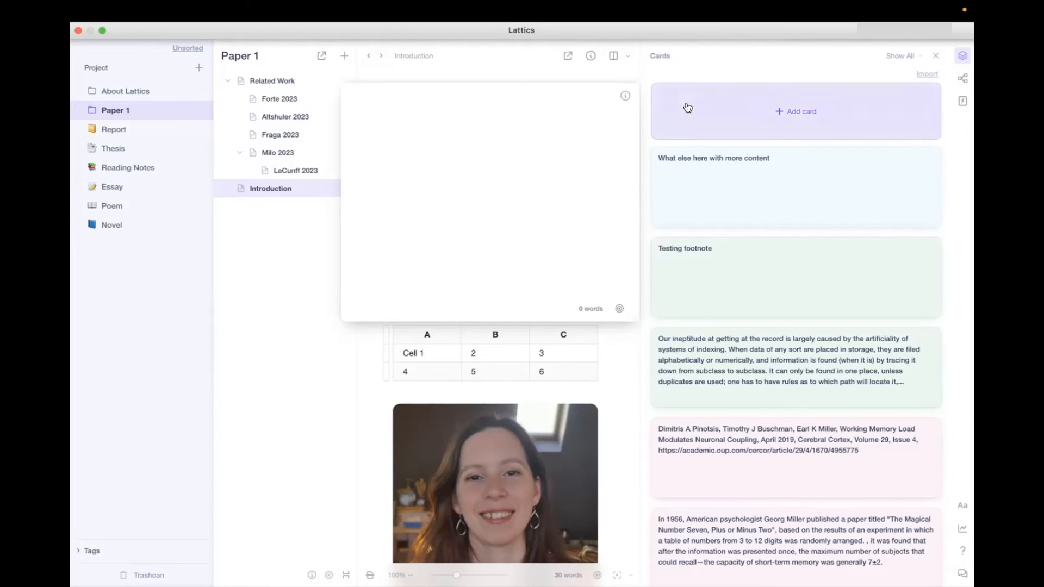
click(686, 63)
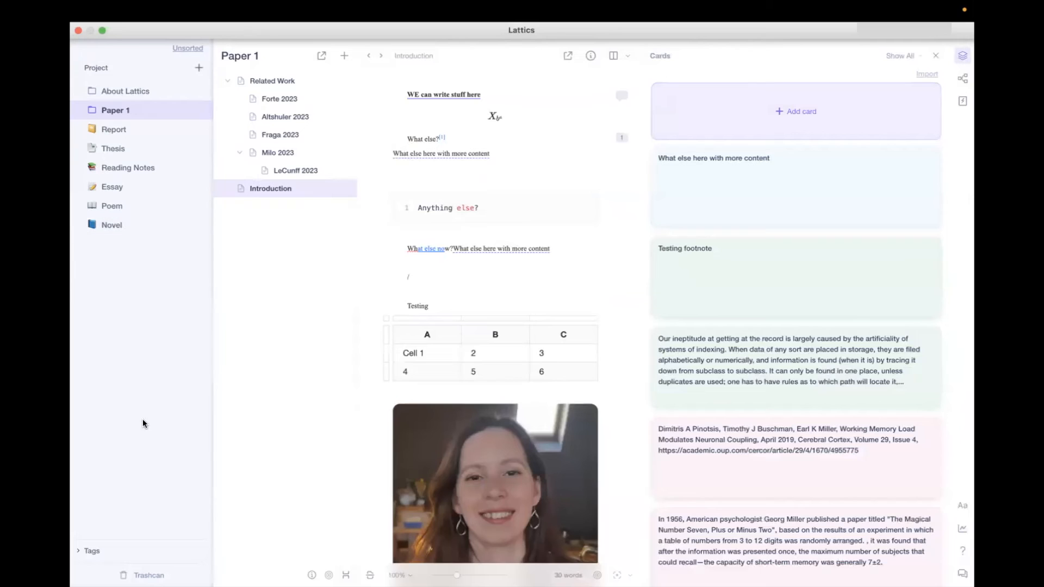
click(78, 553)
click(134, 280)
click(283, 321)
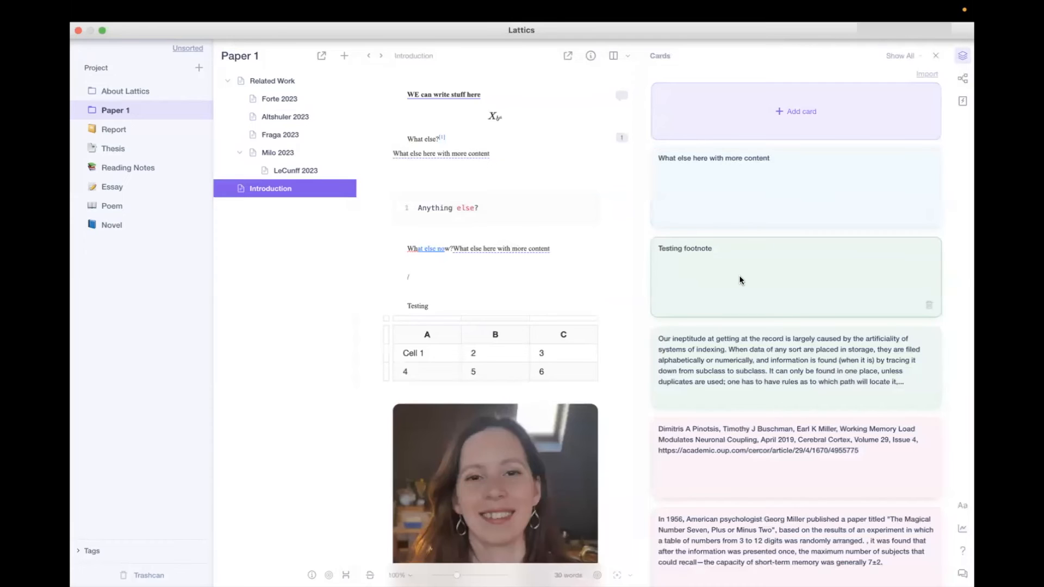
scroll(739, 276, down, 1)
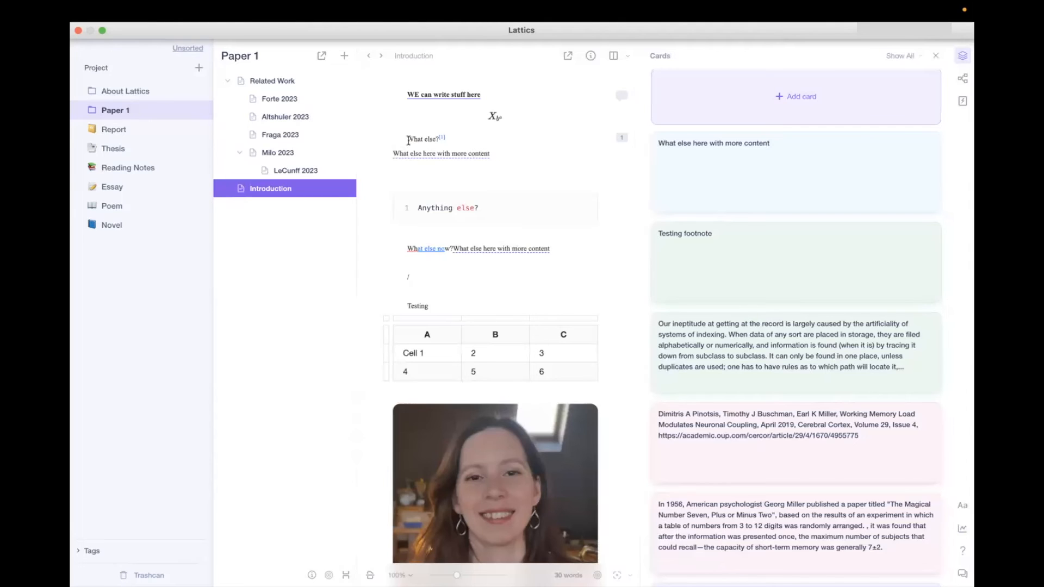
scroll(703, 193, up, 1)
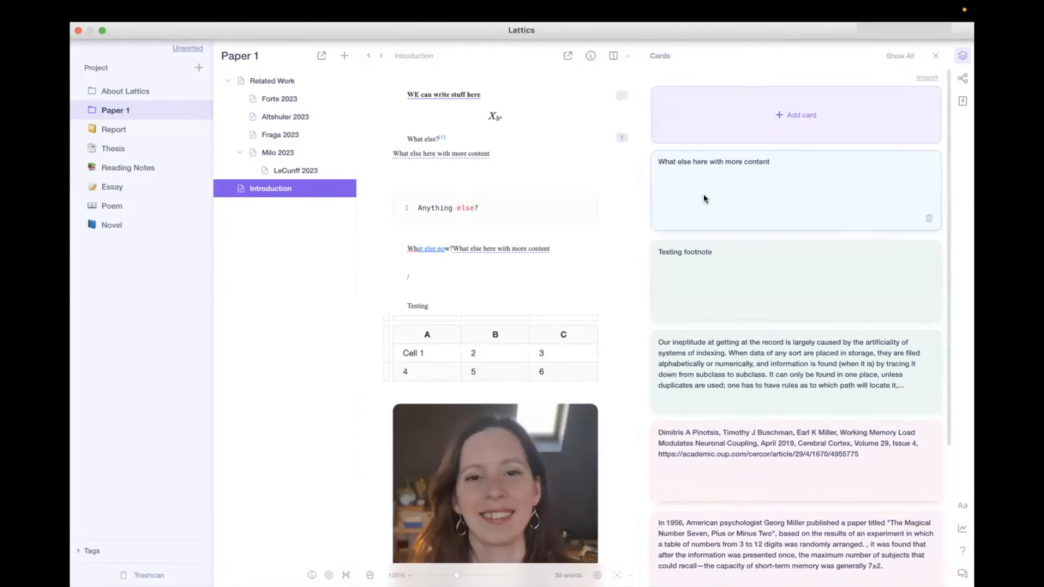
Add a card reading "Personal Knowledge Management can be subdivided into:" with the bullets "Idea management" and "Action Management".
click(783, 112)
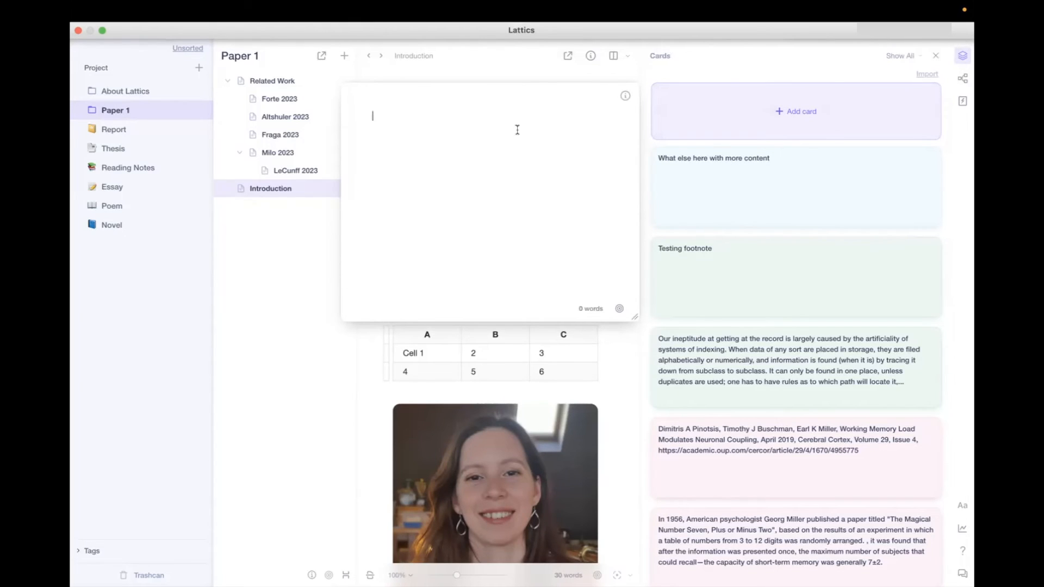
text(ID)
text(Personal Knwoledge)
key(BackSpace)
key(BackSpace)
key(BackSpace)
key(BackSpace)
text(owledge Management can)
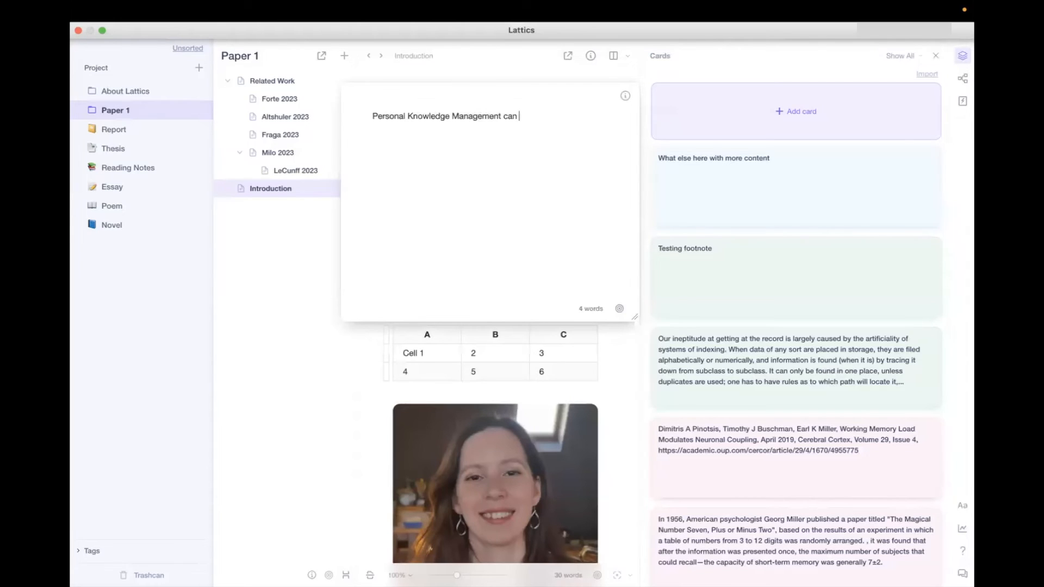
text( be subdivided into: Idea m)
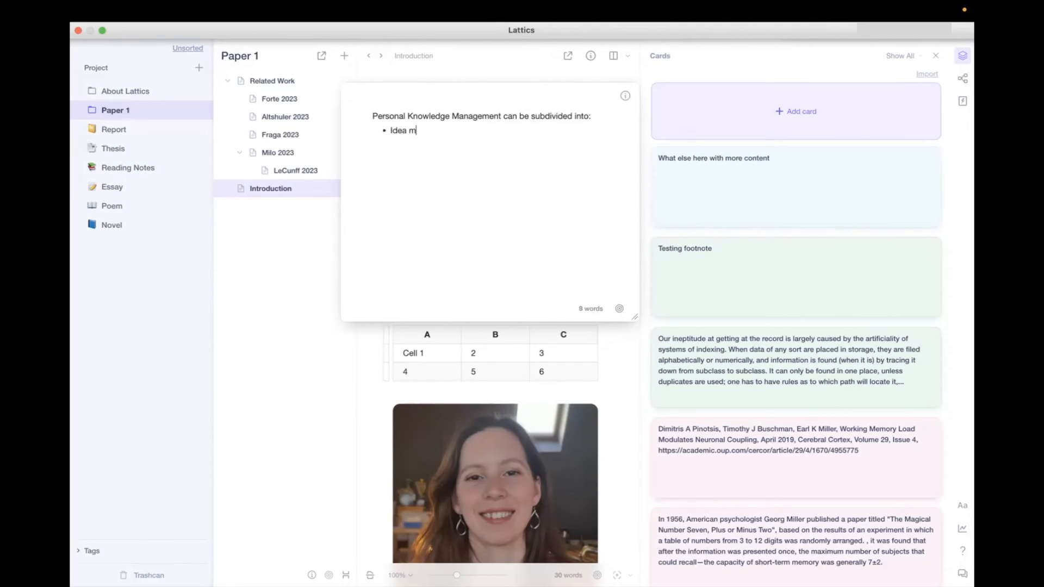
text(anagement )
text(Action M)
text(anagement)
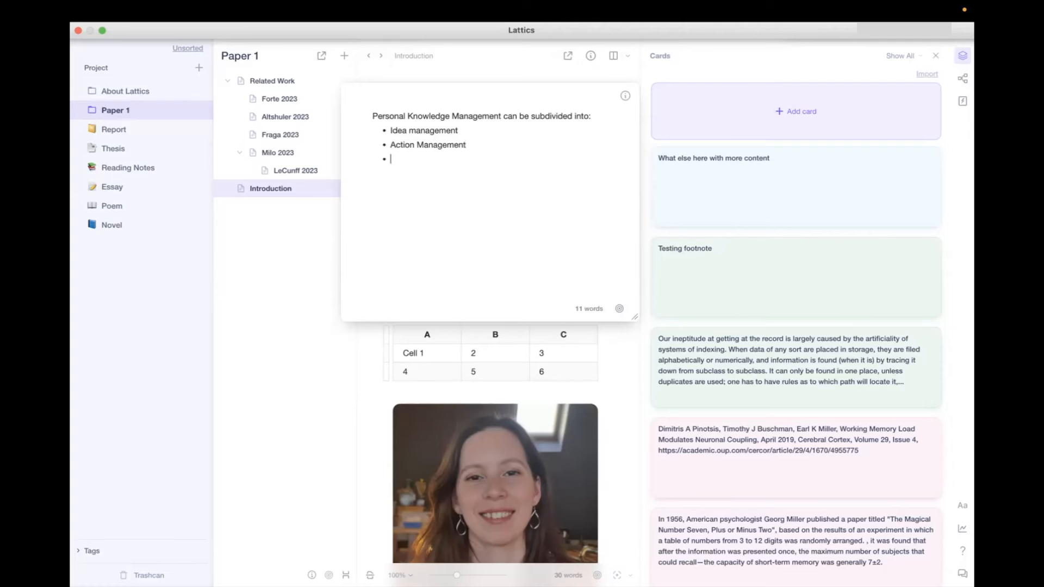
Capitalize the first bullet as "Idea Management" and add the bullets "Reference Management" and "..." to the card.
click(412, 133)
key(BackSpace)
text(M)
text(eference )
text(Management)
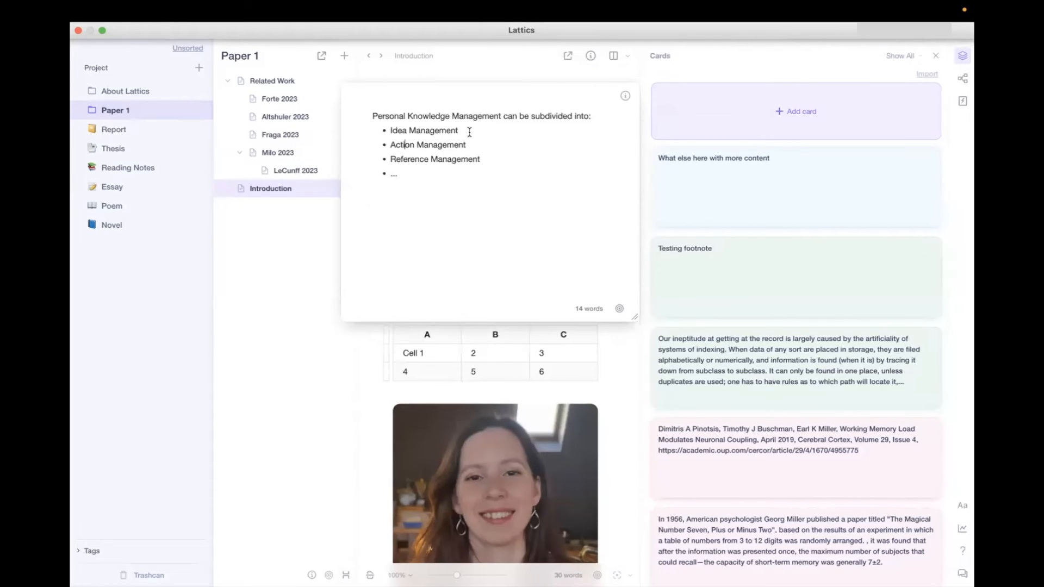
drag(458, 130, 390, 131)
click(476, 162)
click(487, 157)
click(474, 182)
key(Return)
key(Return)
text(@)
key(BackSpace)
Turn the "Idea Management" bullet into its own card, dismiss the Lattics Pro offer and preview the cited card.
drag(390, 129, 464, 130)
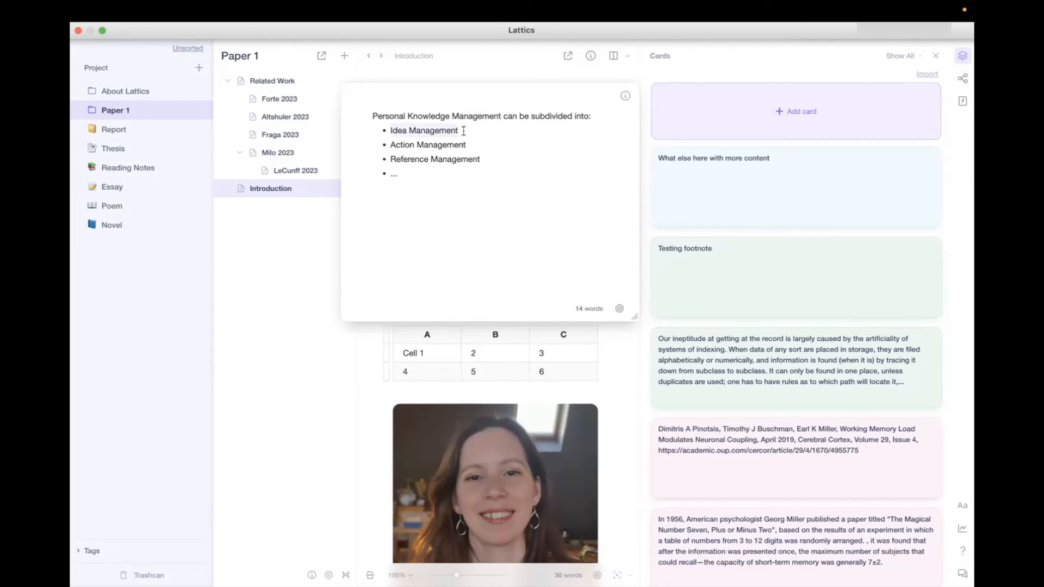
right_click(447, 130)
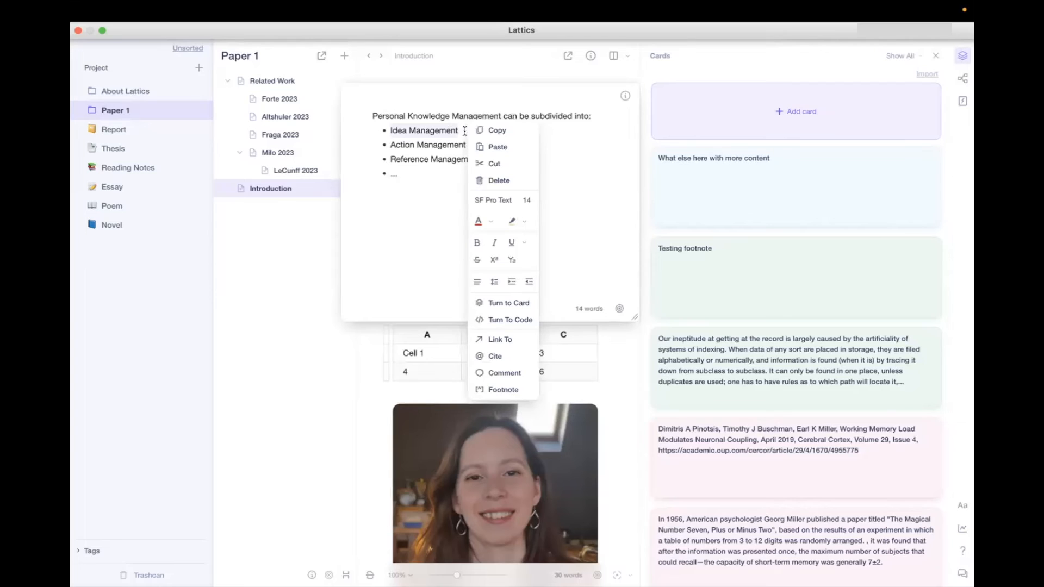
click(507, 304)
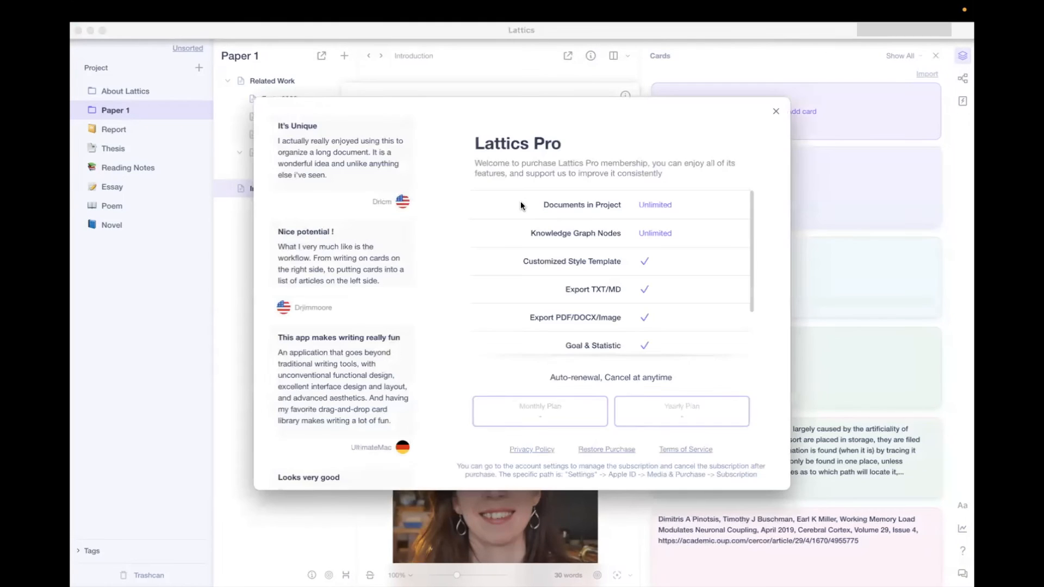
click(776, 112)
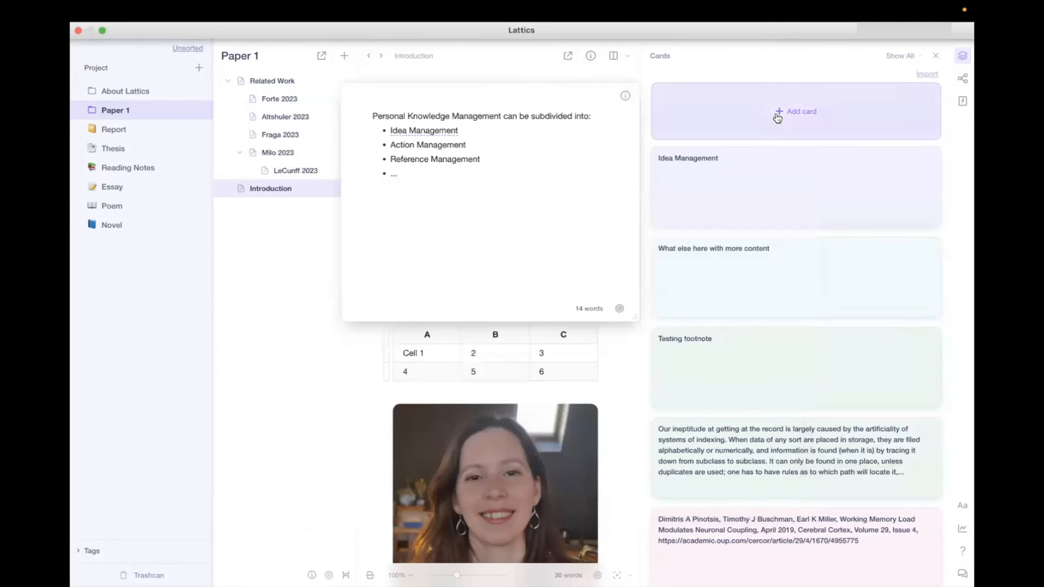
click(420, 130)
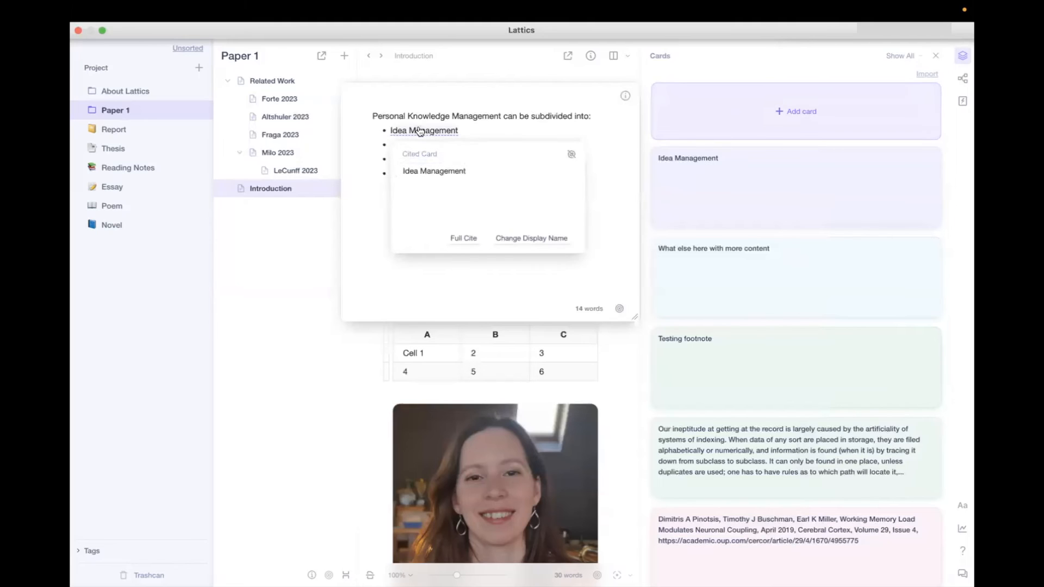
click(590, 123)
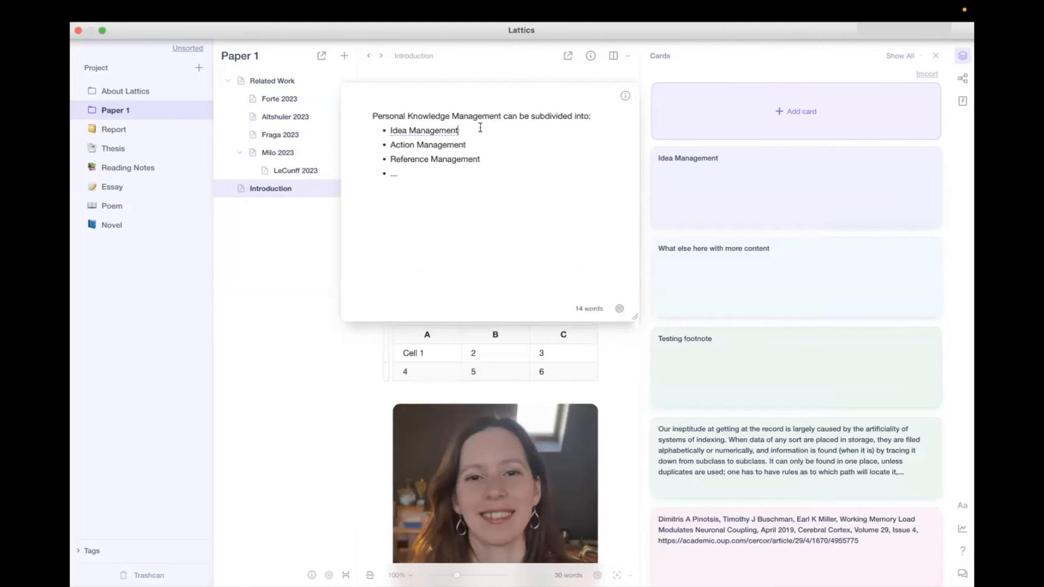
Turn the "Action Management" and "Reference Management" bullets into separate cards.
drag(466, 145, 389, 144)
right_click(439, 144)
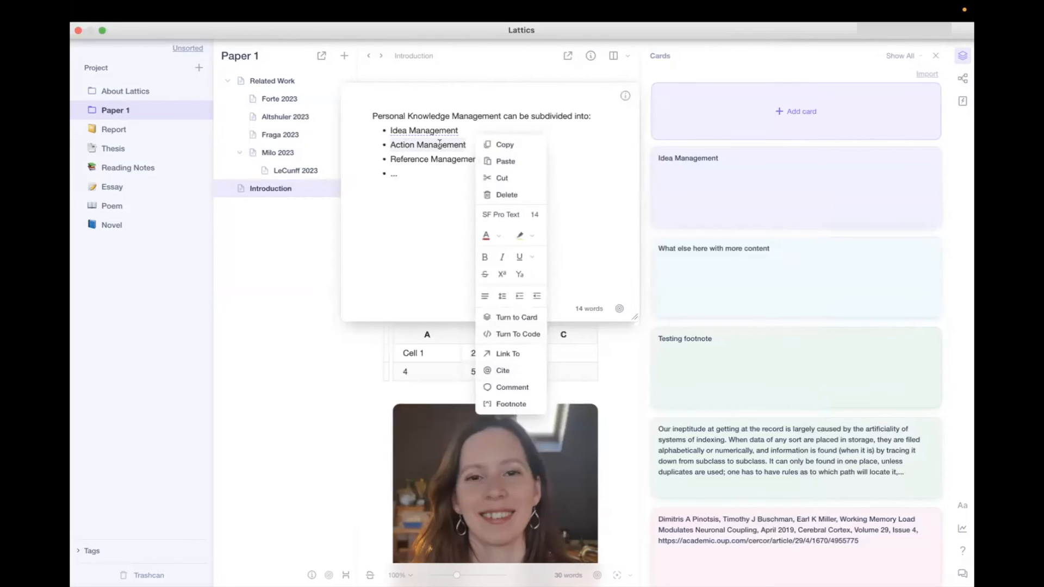
click(500, 315)
drag(489, 159, 389, 158)
right_click(408, 157)
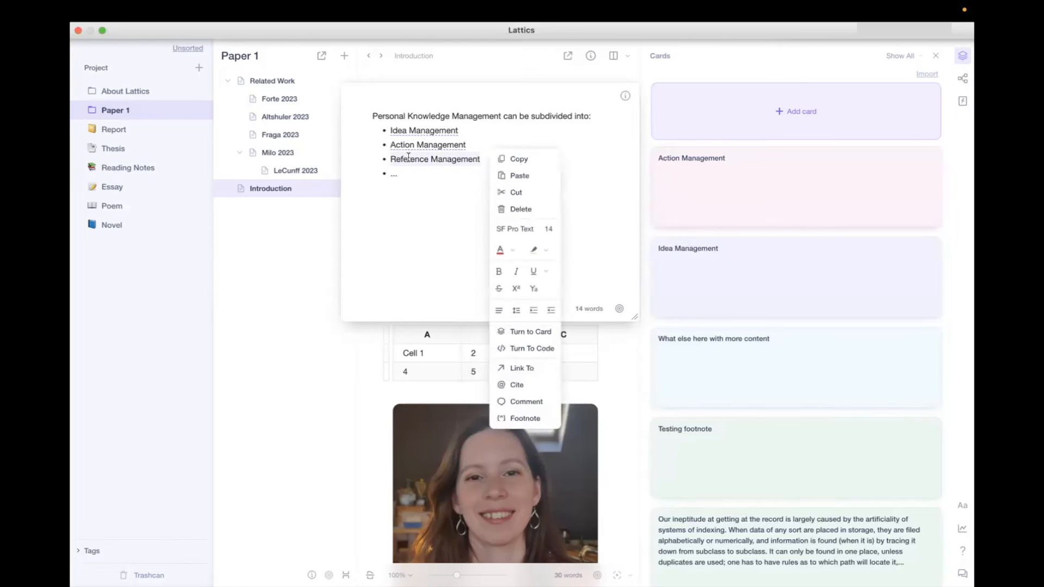
click(528, 333)
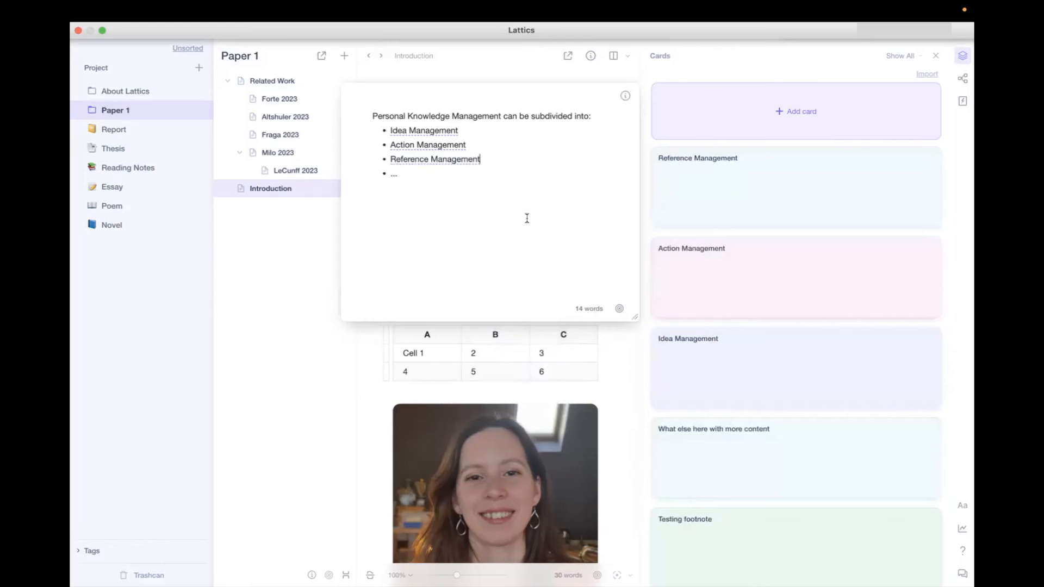
Remove and restore the card citation on the "Idea Management" bullet, and look at the card's tag and memo details.
click(449, 131)
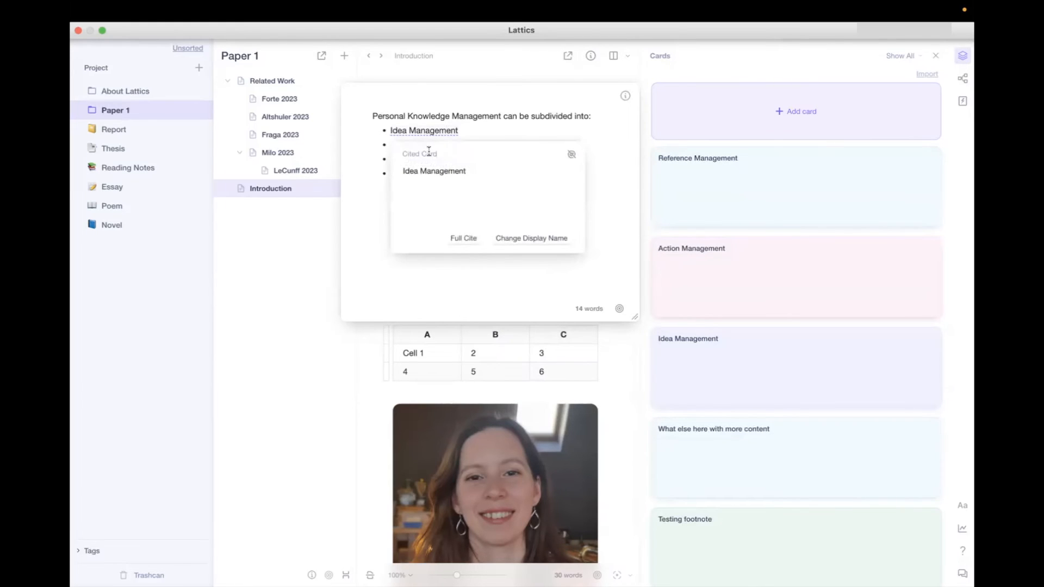
click(571, 157)
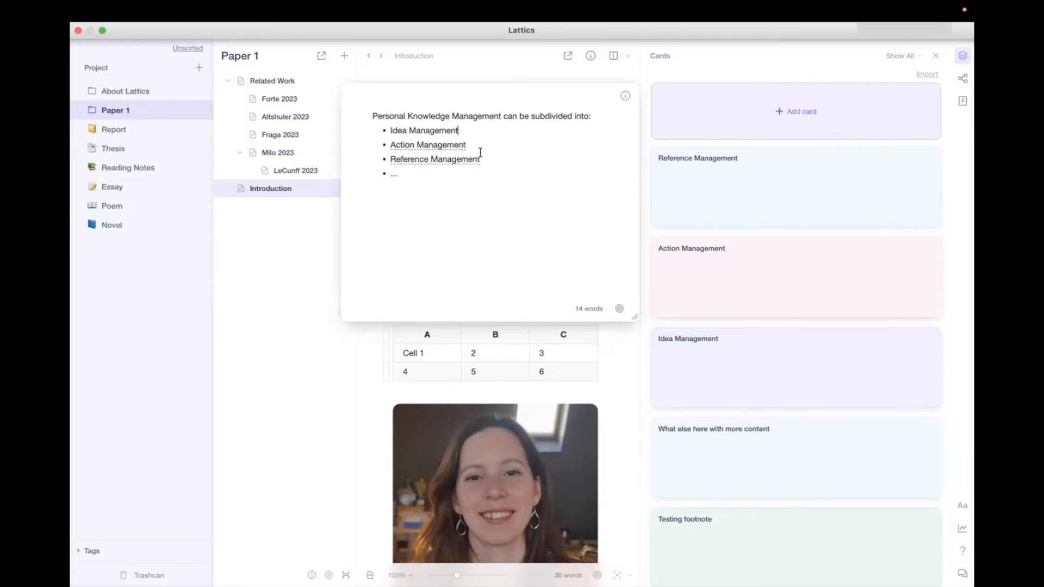
click(425, 132)
click(449, 190)
click(464, 131)
click(626, 95)
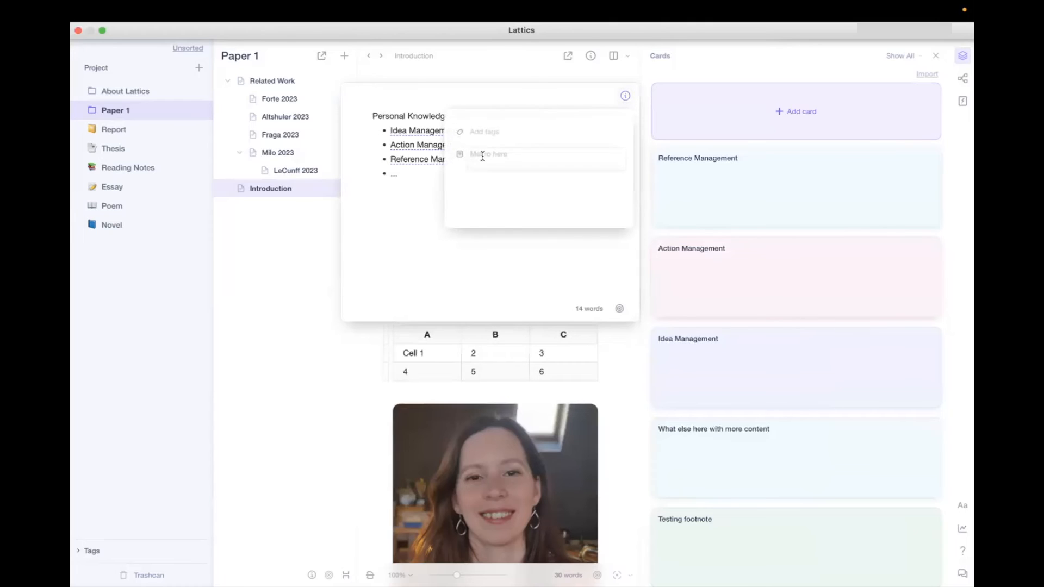
click(468, 250)
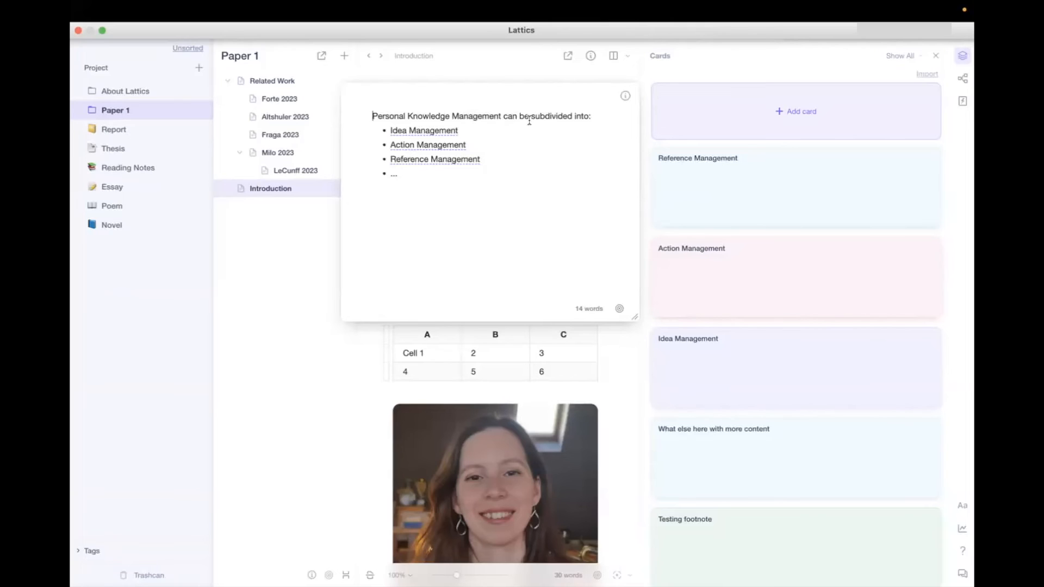
Add the bold heading "Personal Knowledge Management" with a blank line below it above the card's text, and close the card.
key(Return)
text(P)
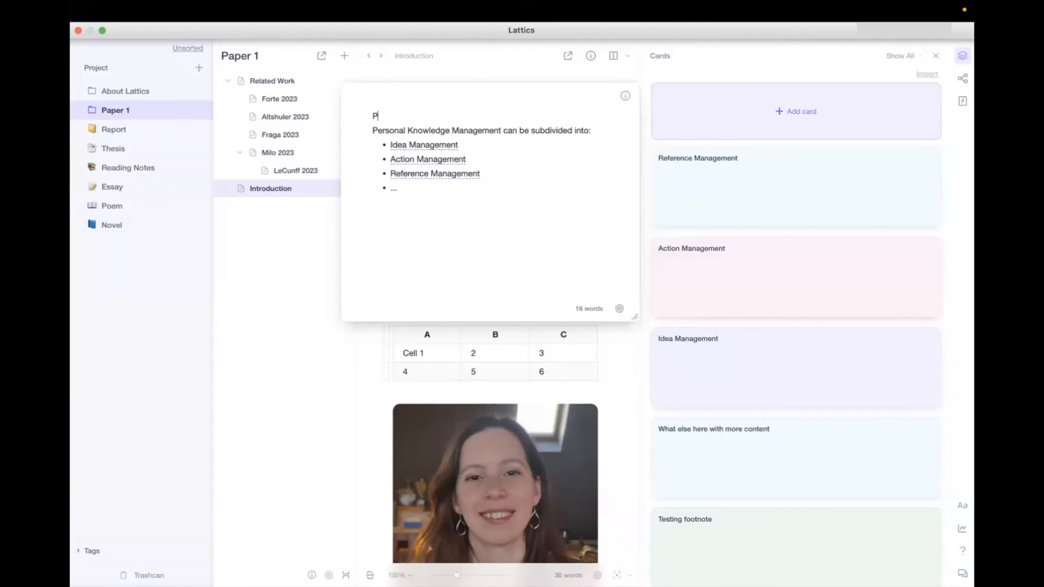
text(ersonal Knowledge Management)
key(shift+super+Left)
key(super+b)
key(Right)
key(Return)
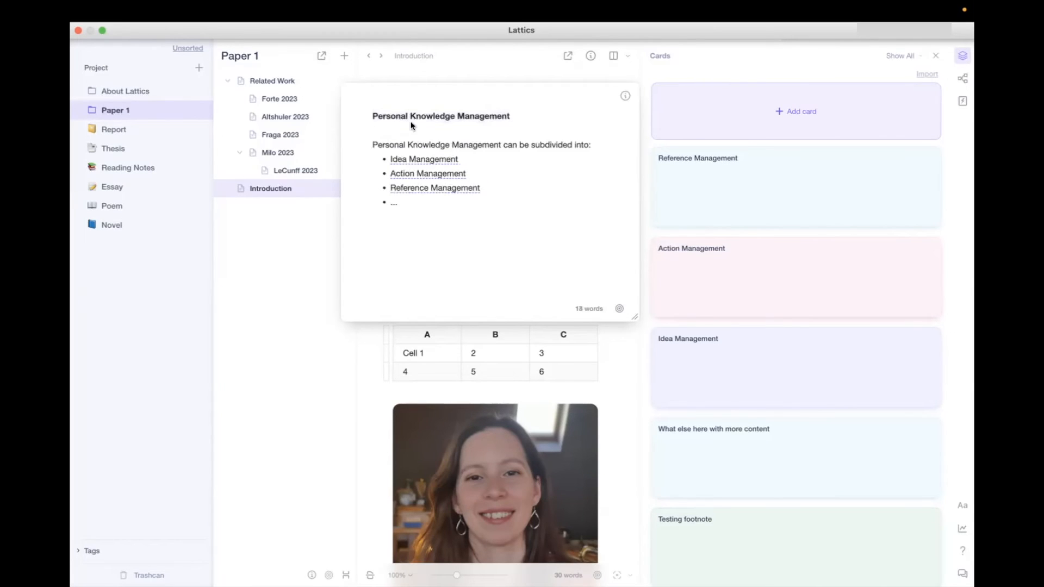
click(718, 206)
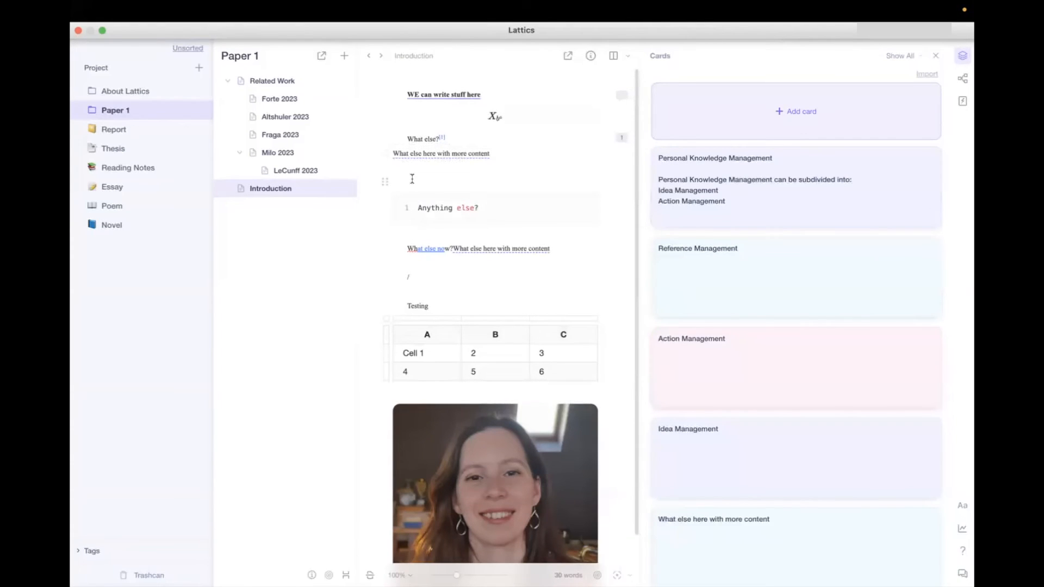
Cite the "Personal Knowledge Management" card in the body of the Related Work article.
click(295, 76)
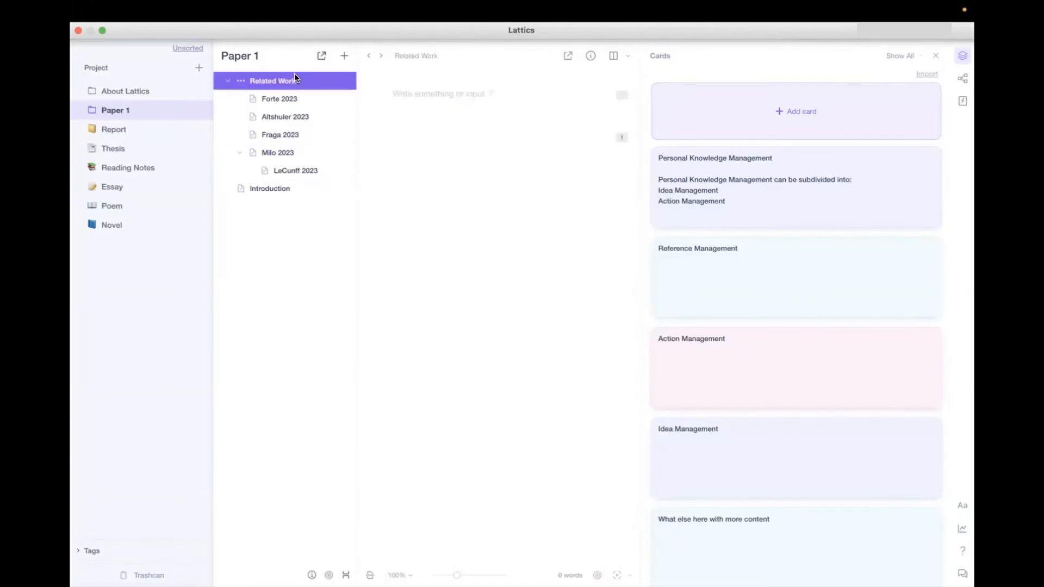
click(403, 105)
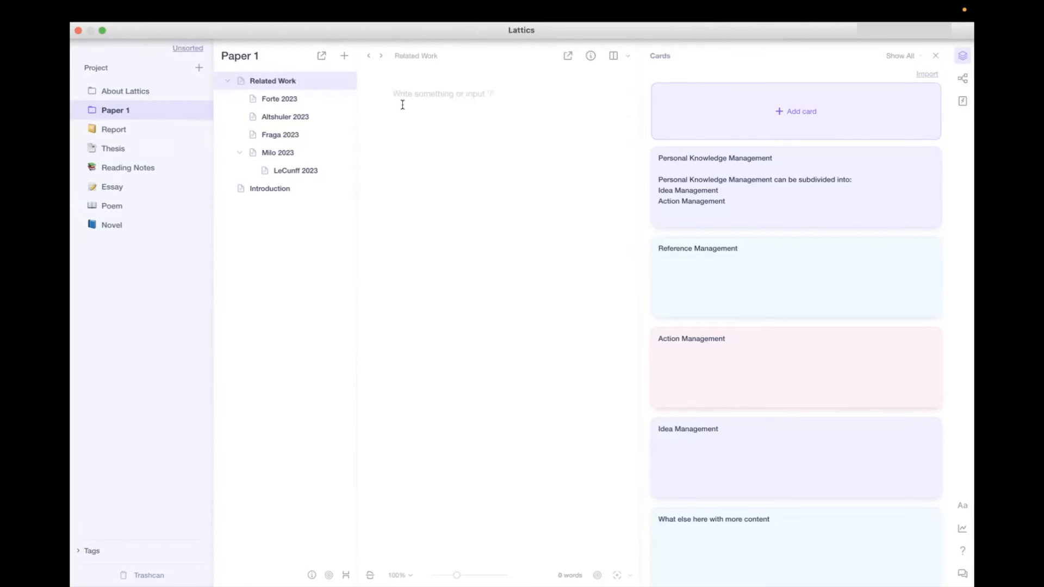
text(@)
text(Personal)
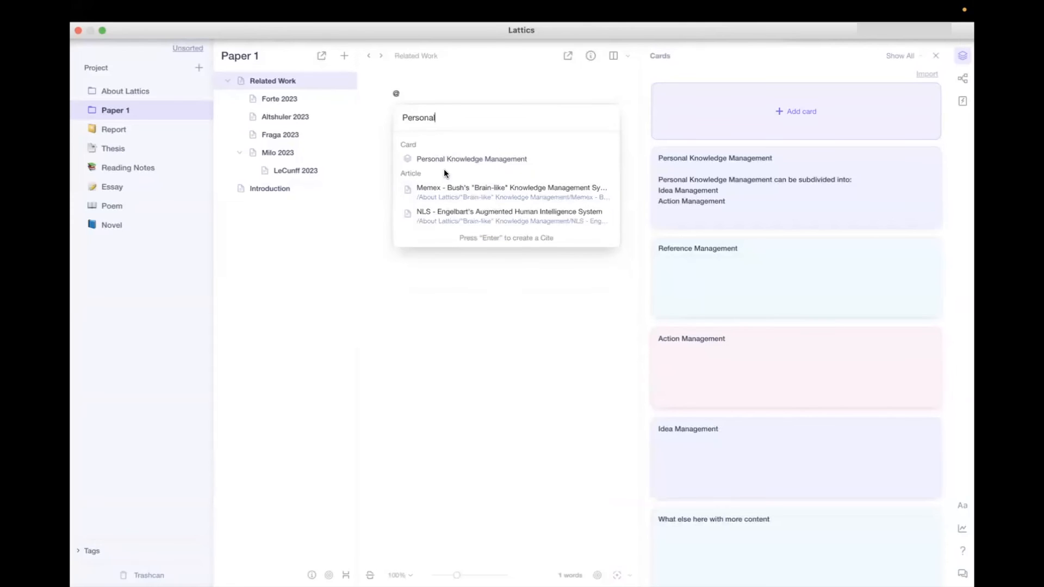
mouse_move(444, 162)
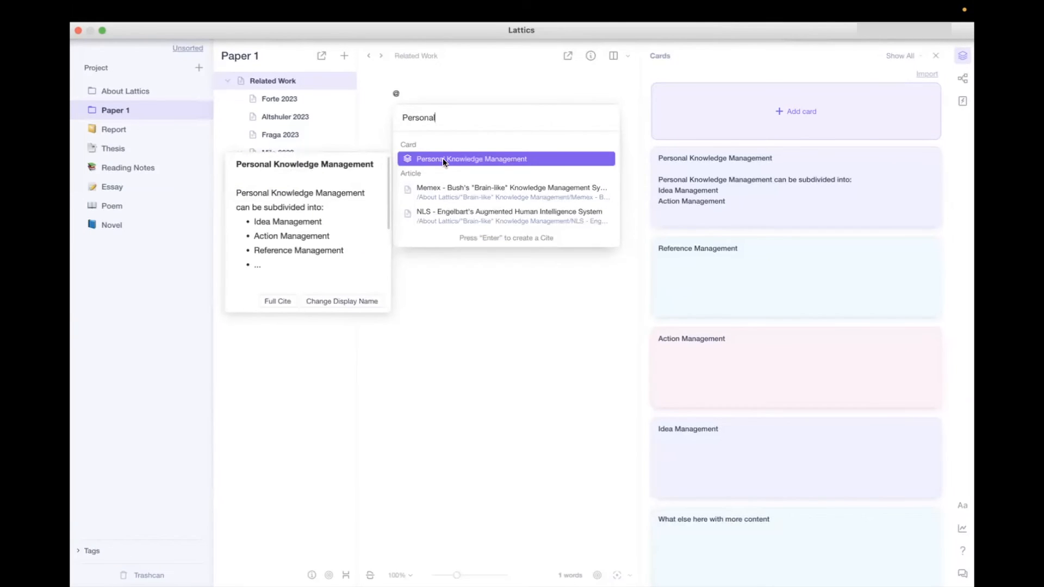
click(443, 159)
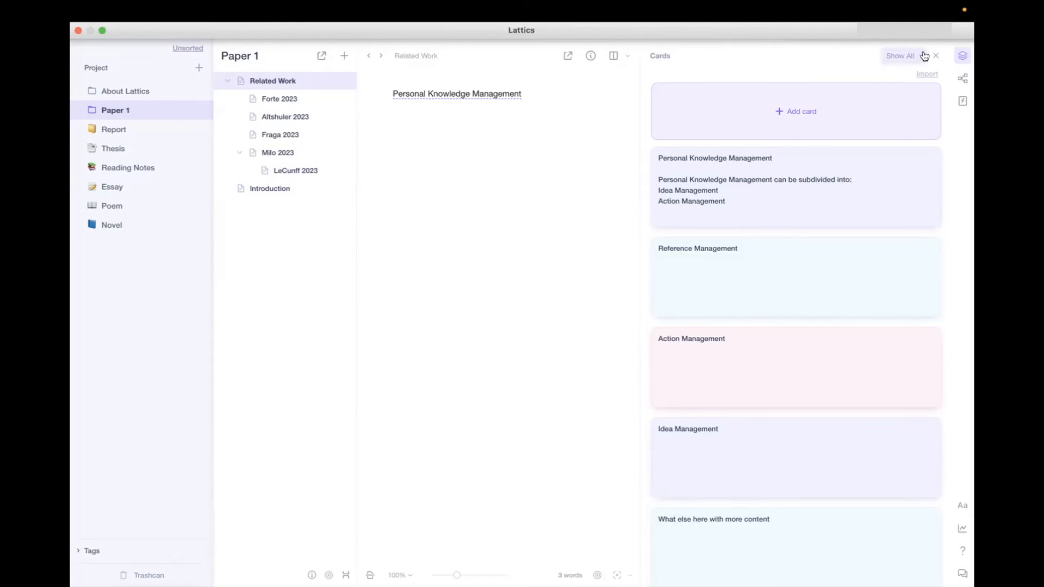
Check which cards are listed in the Report project and in the Paper 1 project.
click(962, 56)
click(963, 56)
scroll(837, 200, down, 10)
scroll(838, 201, up, 10)
click(104, 132)
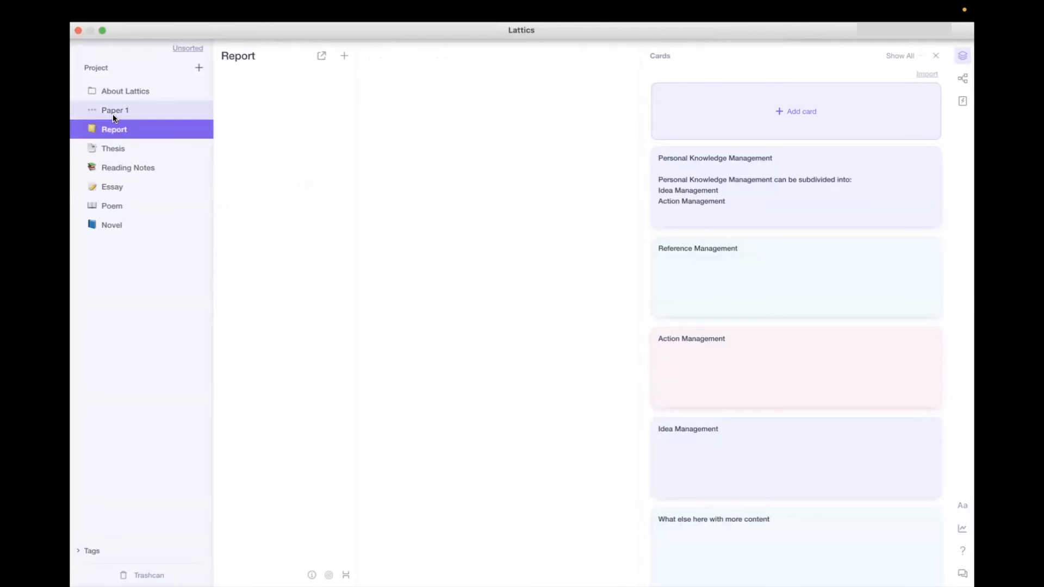
click(112, 112)
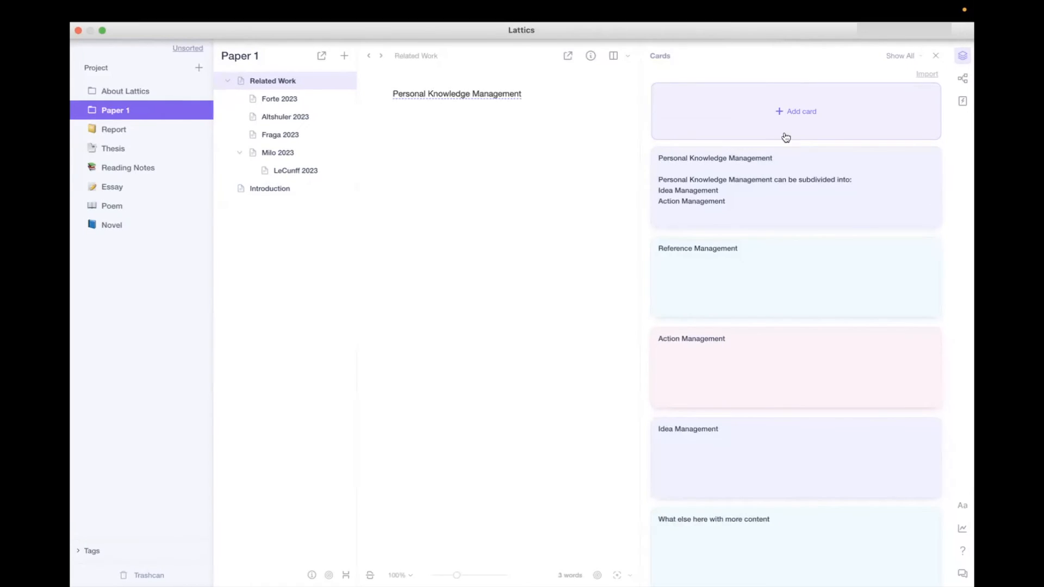
scroll(767, 356, down, 10)
scroll(767, 355, up, 10)
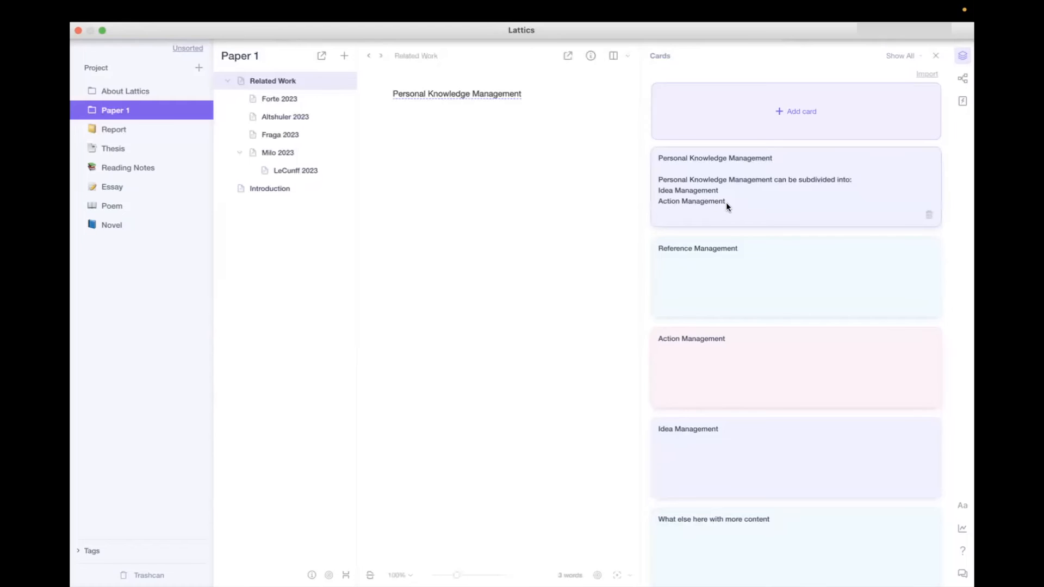
View the full content of the "Personal Knowledge Management" card and look through the remaining cards.
click(764, 195)
click(400, 269)
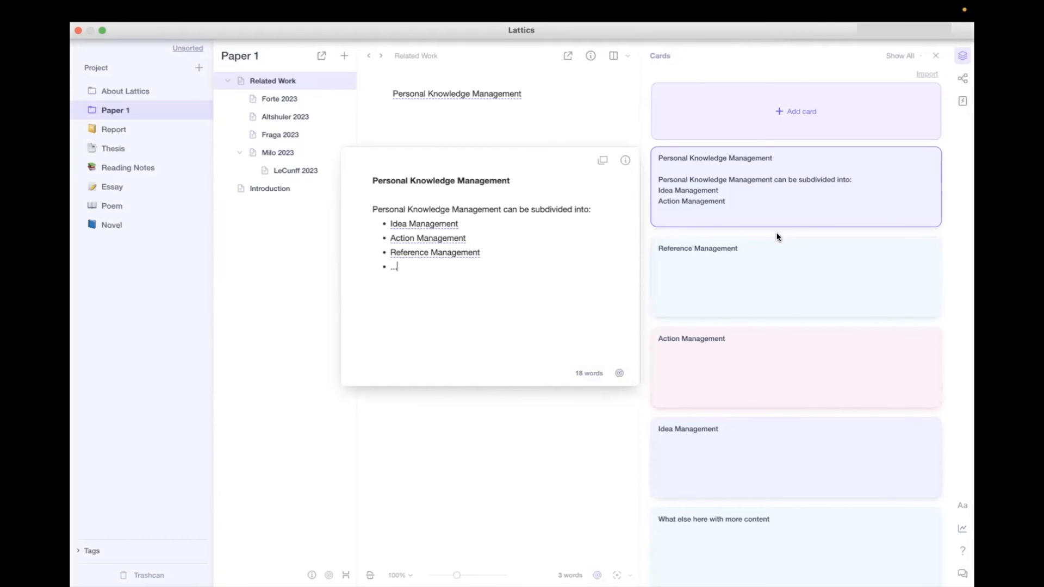
scroll(707, 287, down, 1)
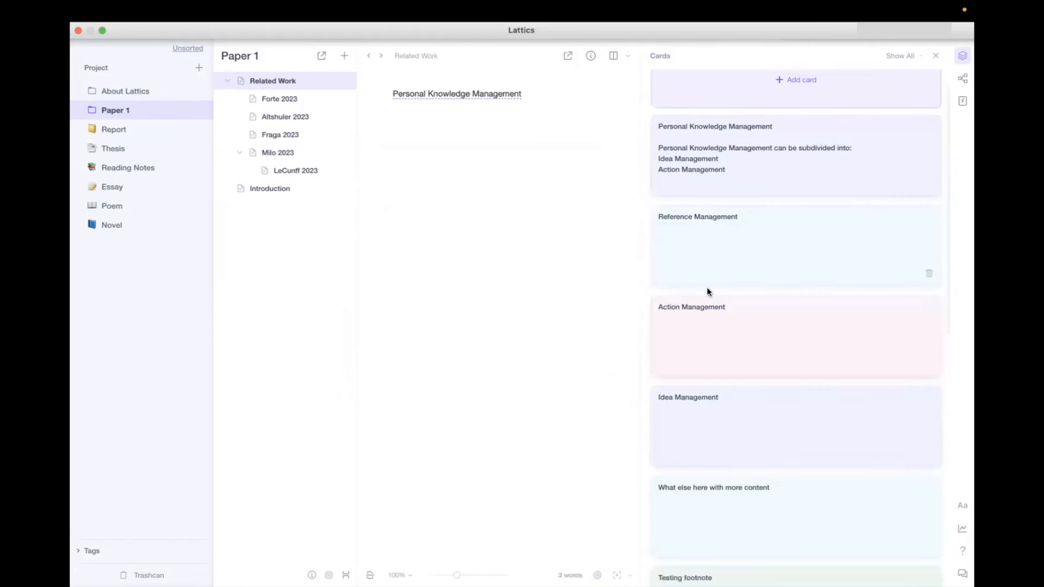
scroll(707, 291, down, 15)
scroll(707, 292, up, 8)
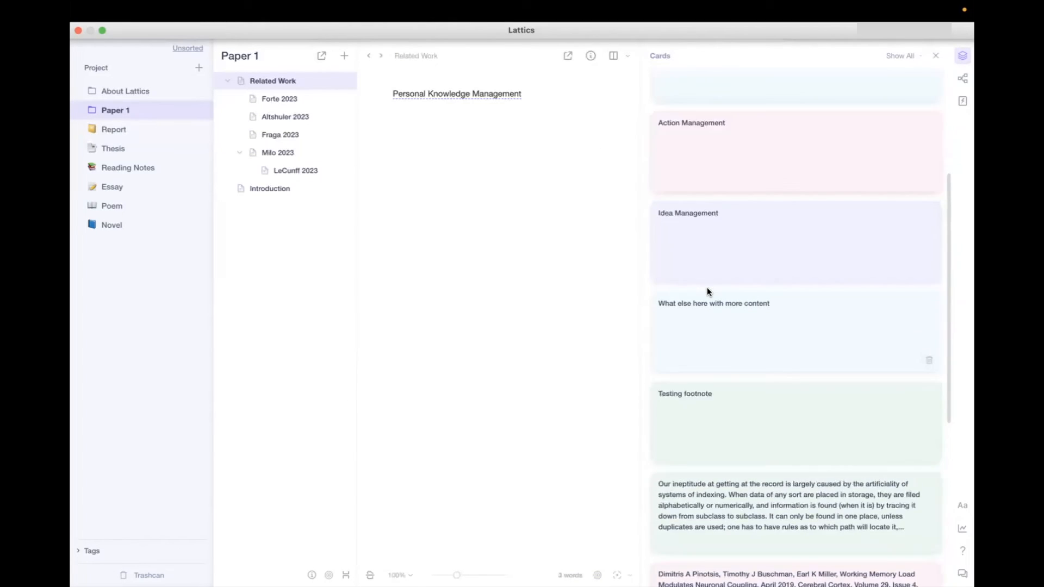
scroll(707, 292, up, 8)
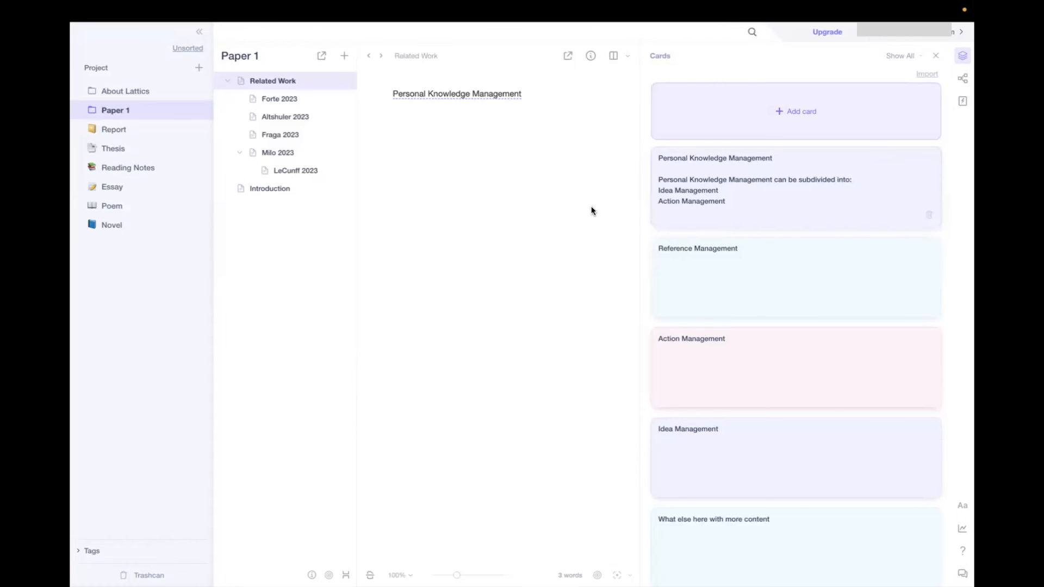
Create a new project named "Idea Notes".
click(143, 237)
click(199, 68)
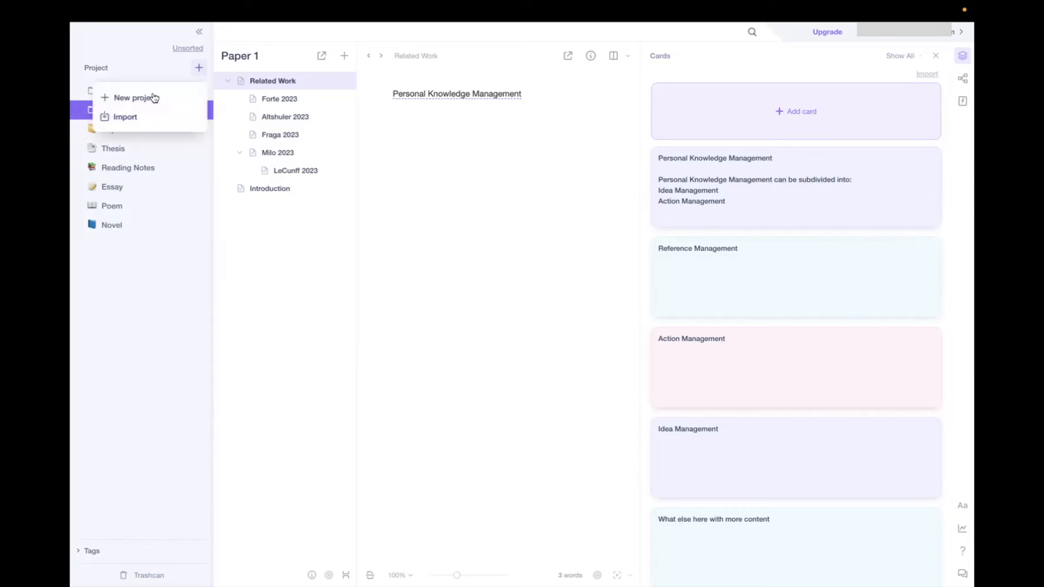
click(148, 97)
text(Idea Notes)
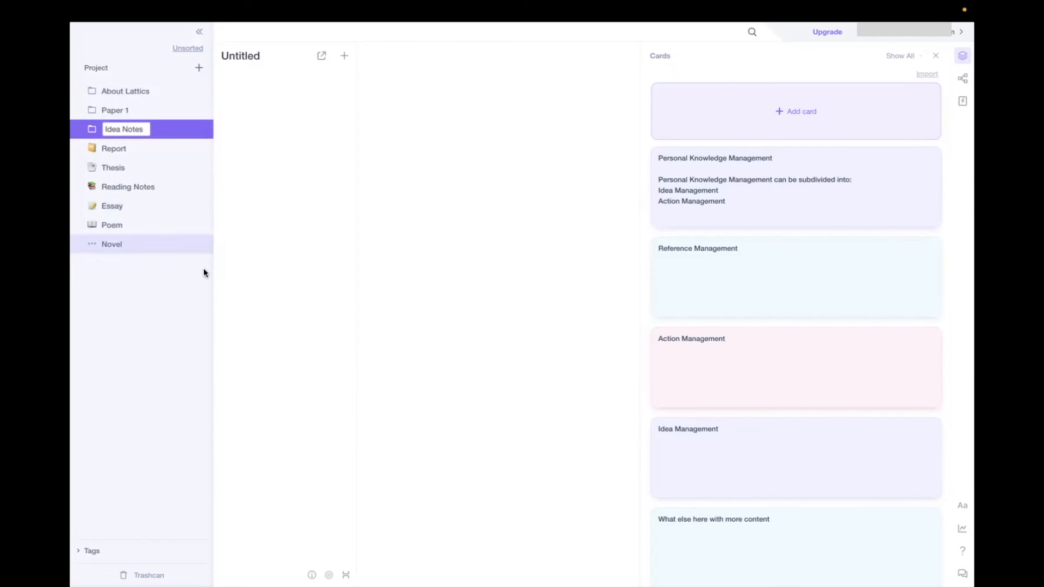
click(264, 295)
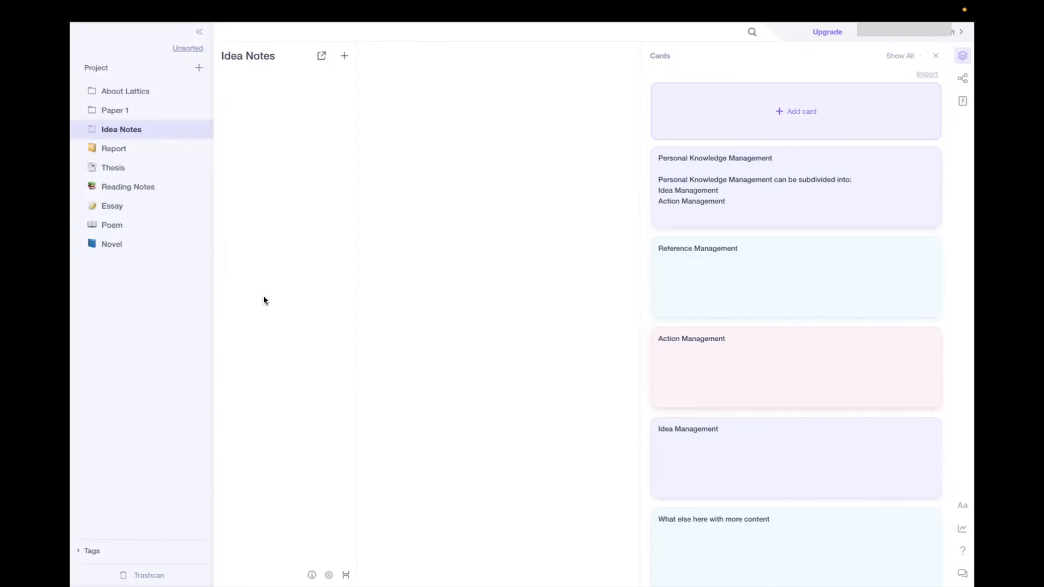
double_click(140, 129)
click(279, 132)
Add a new article named "Knowledge Management" to the Idea Notes project.
mouse_move(377, 18)
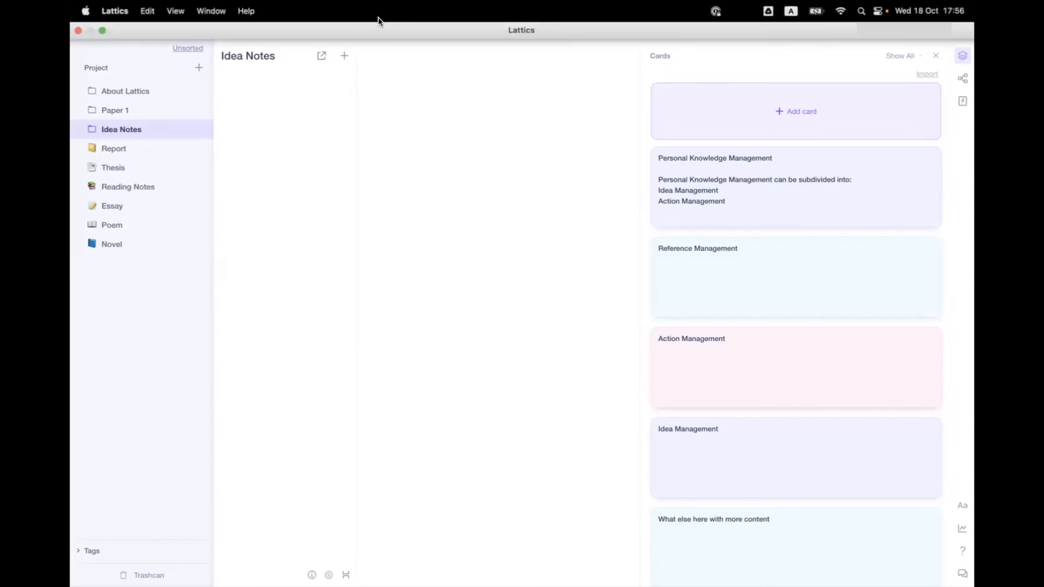
click(343, 56)
click(311, 84)
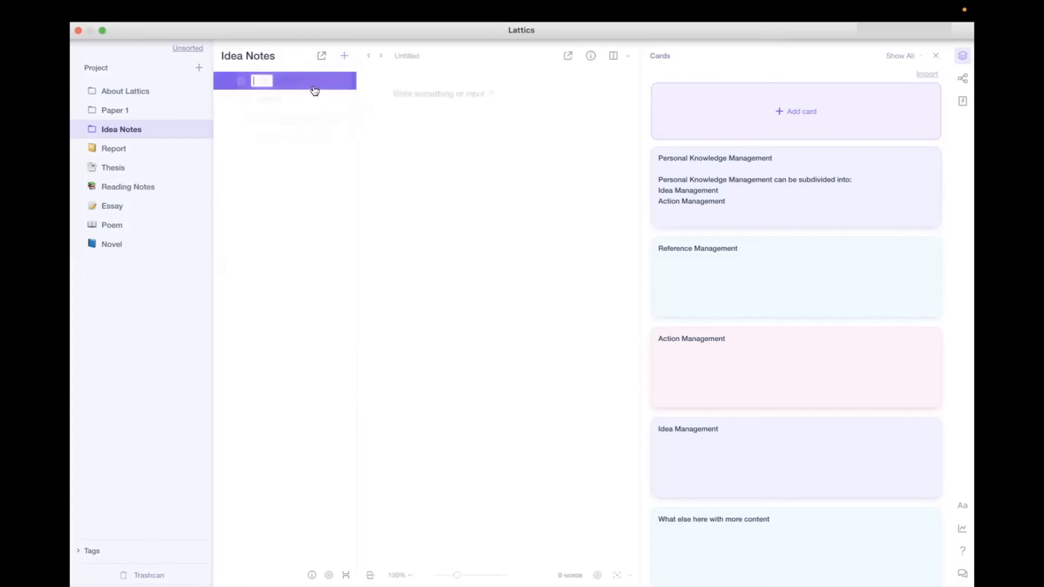
text(Pro)
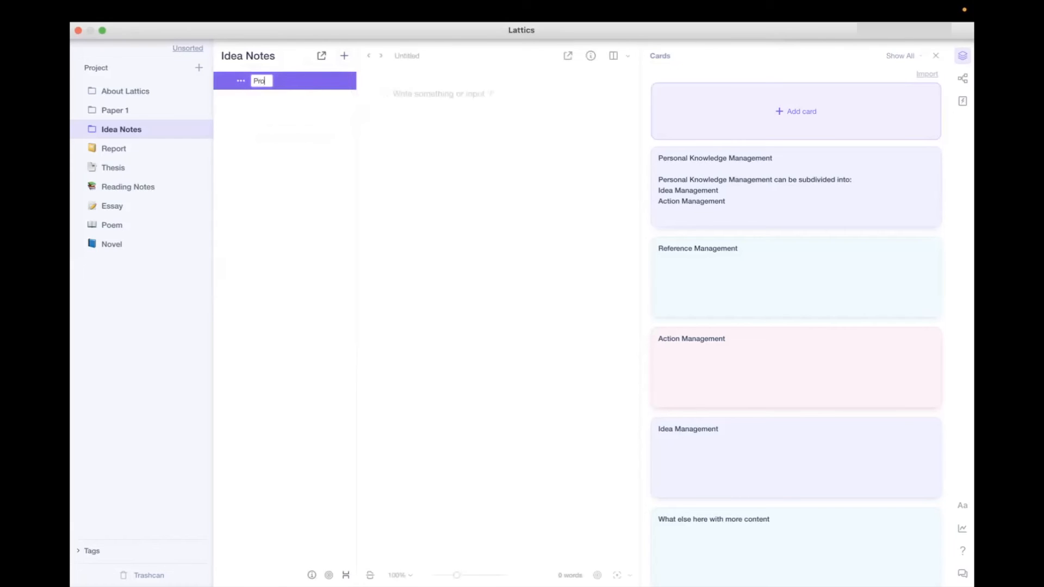
text(ject Management)
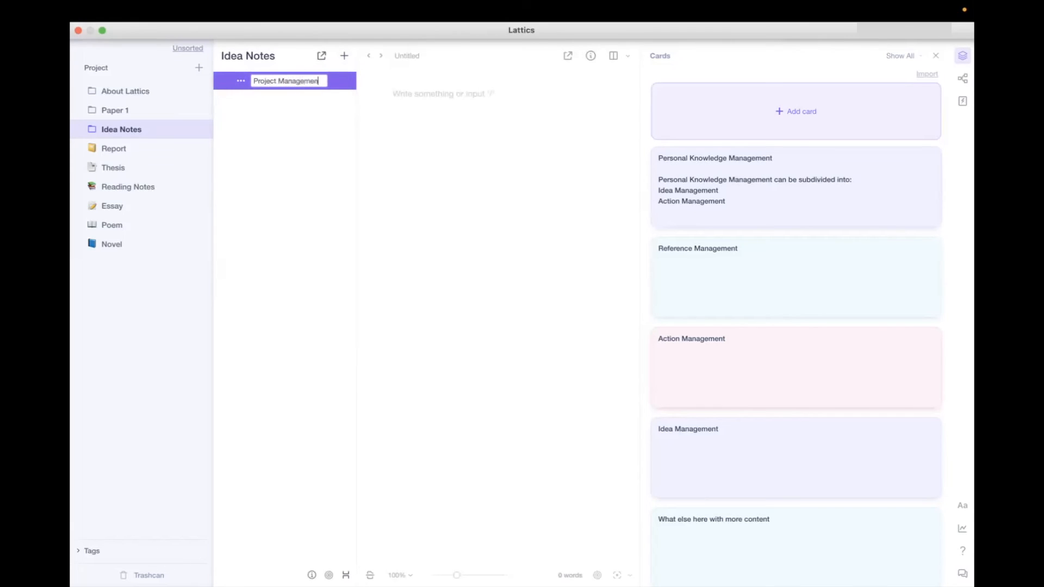
key(Delete)
key(Delete)
key(Delete)
key(Delete)
key(Delete)
key(Delete)
key(Delete)
key(Delete)
text(nowledge)
key(Return)
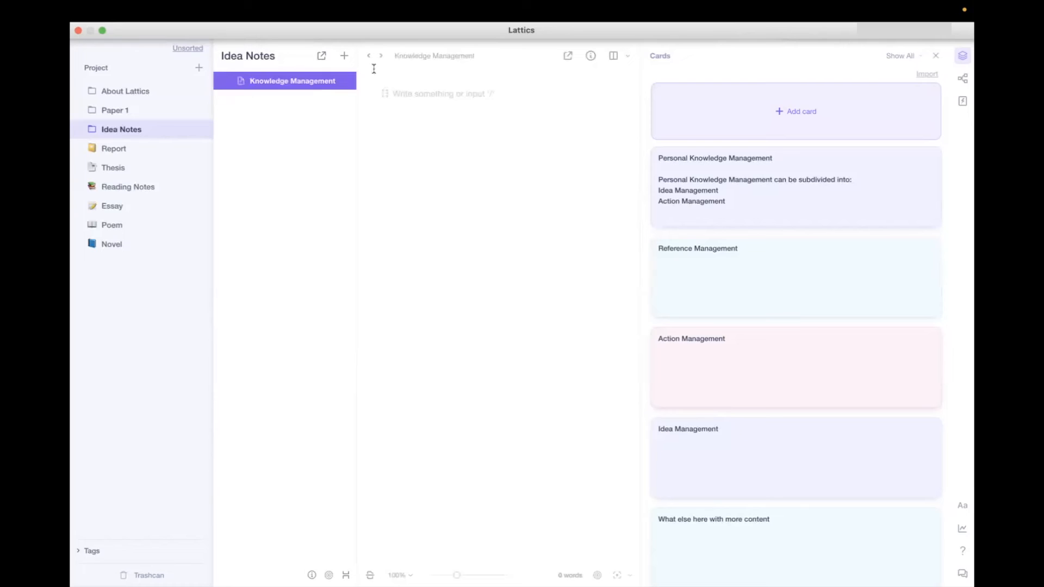
click(336, 81)
key(Return)
Write "Knowledge Management is divided into:" in the article, followed by the bullets "Idea Management" and "..".
click(385, 123)
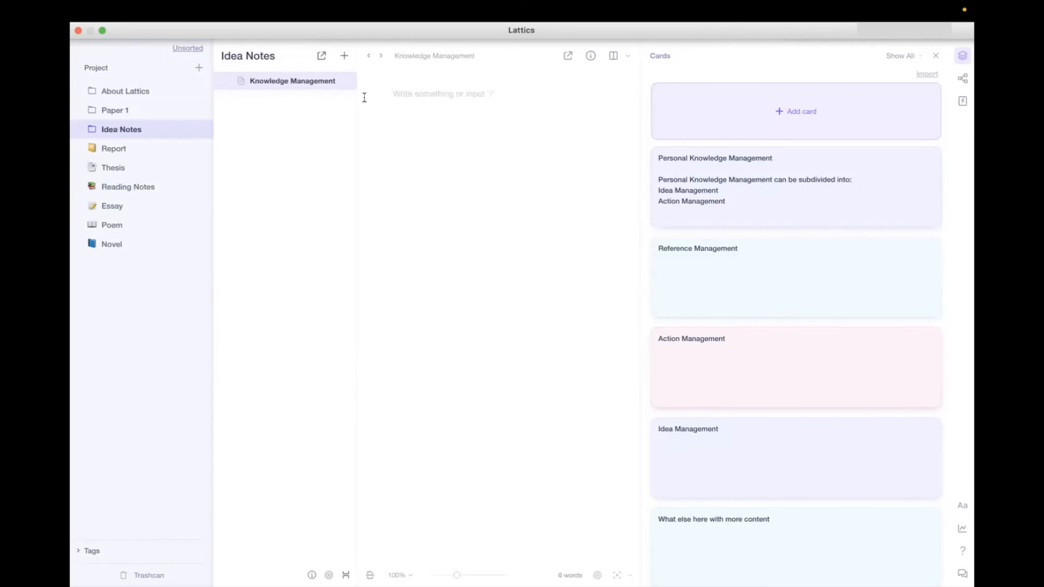
text(Knowledge Manga)
key(BackSpace)
key(BackSpace)
text(agement is )
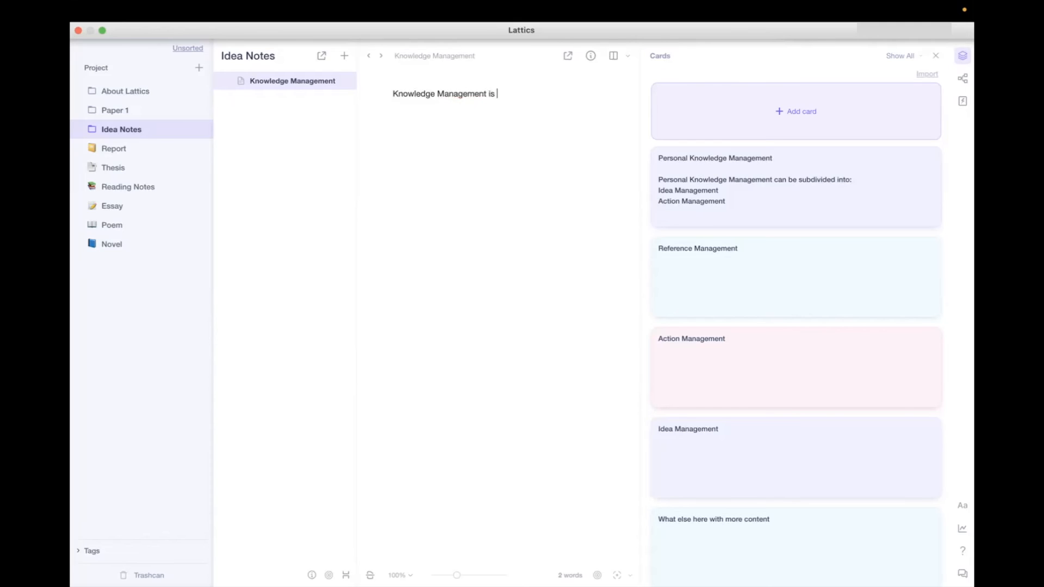
text(divided into:)
key(Return)
text(- )
text(Idea Manage)
text(ment)
key(Return)
text(..)
drag(479, 106, 413, 106)
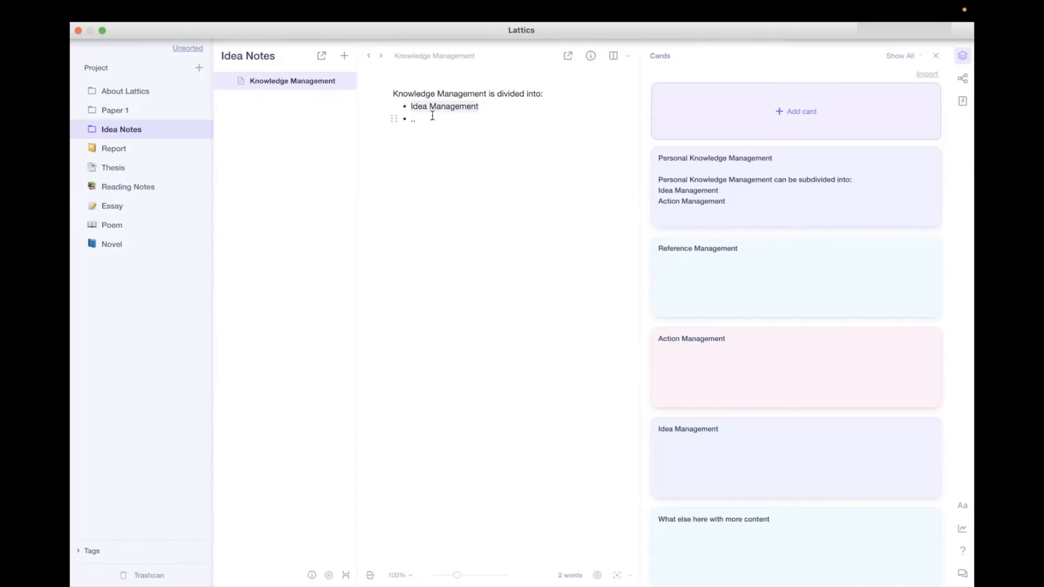
right_click(432, 106)
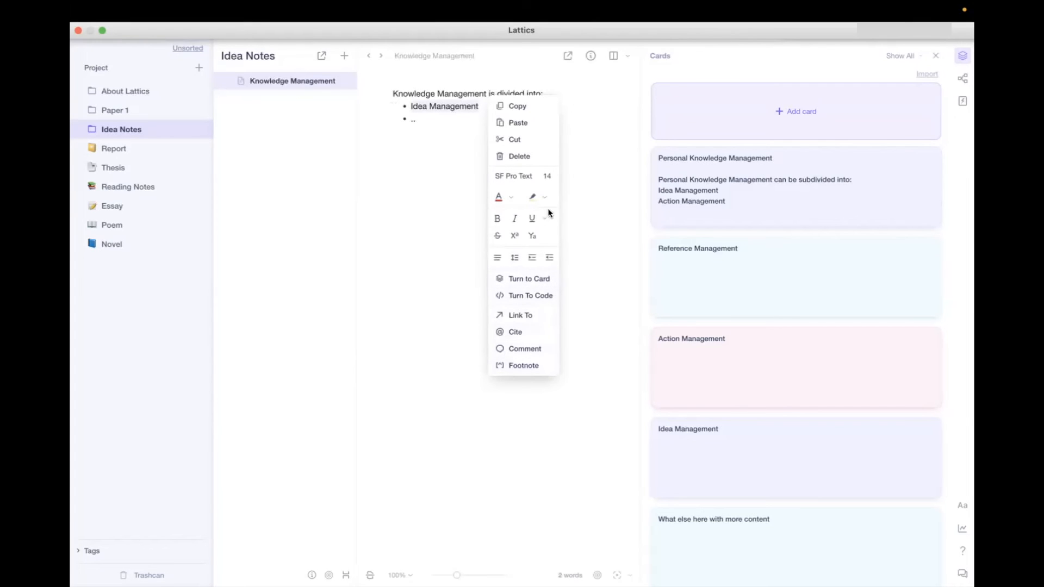
click(436, 177)
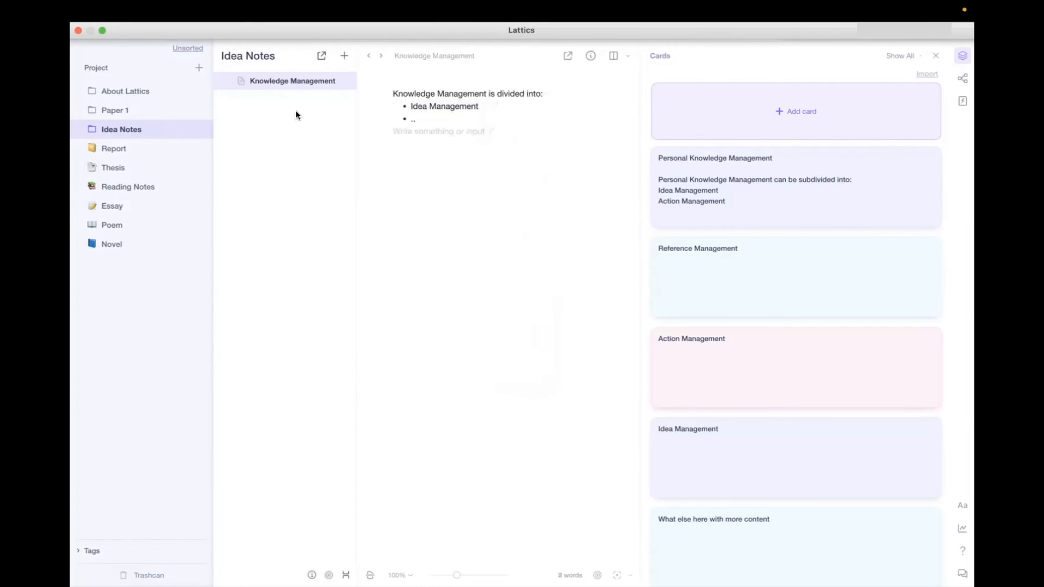
Add a bullet below "Idea Management" and search the citable cards and articles for "Idea" there.
double_click(411, 106)
key(Return)
text(@Idea)
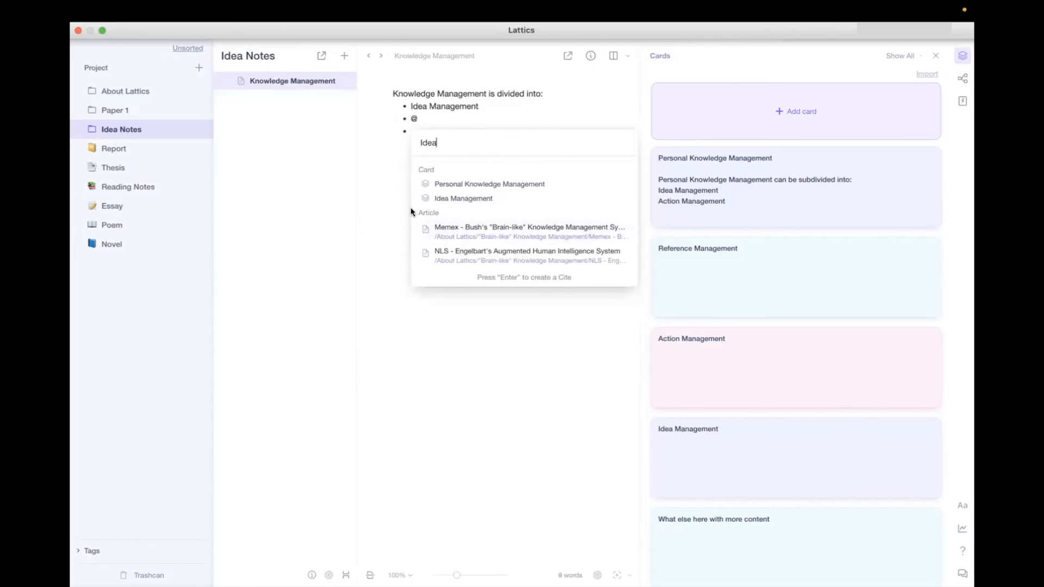
click(368, 163)
click(315, 129)
Add a second article named "Idea Management" to the Idea Notes project.
click(345, 56)
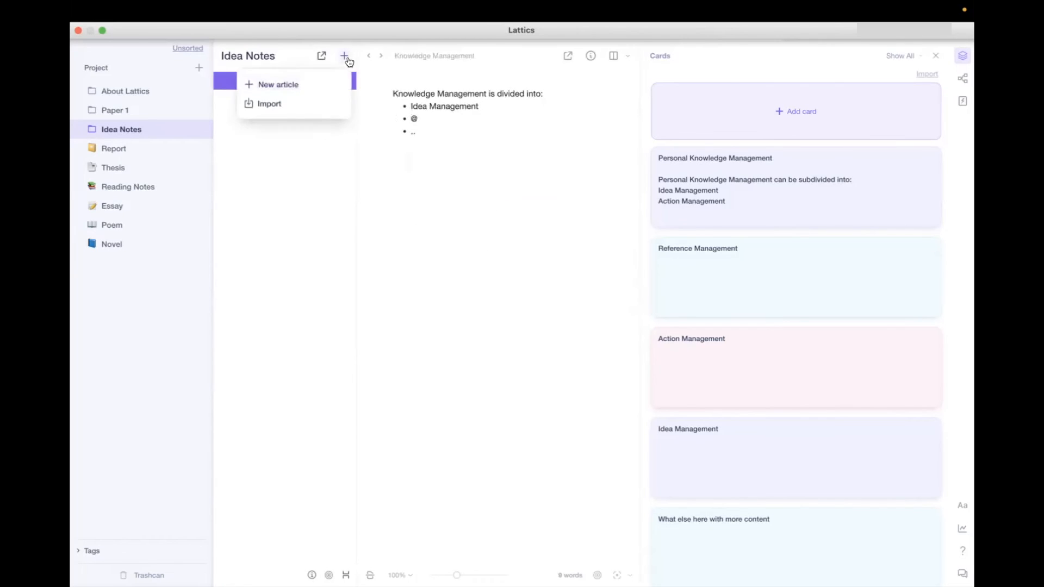
click(291, 85)
text(Idea Management)
key(Return)
Cite the "Idea Management" article in the first bullet of the Knowledge Management article.
click(273, 81)
drag(479, 106, 406, 108)
text(@)
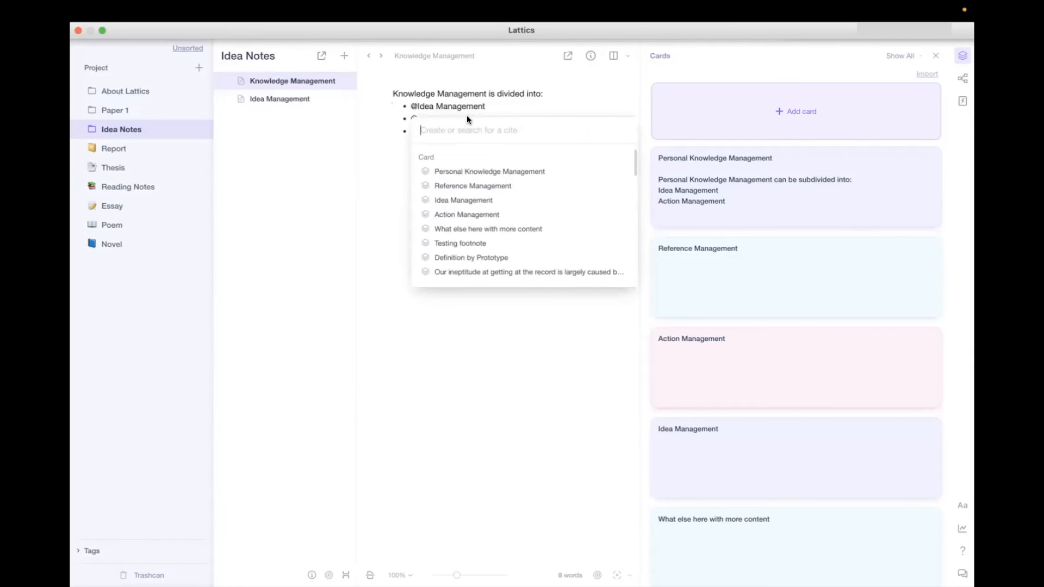
click(486, 106)
key(BackSpace)
text(t)
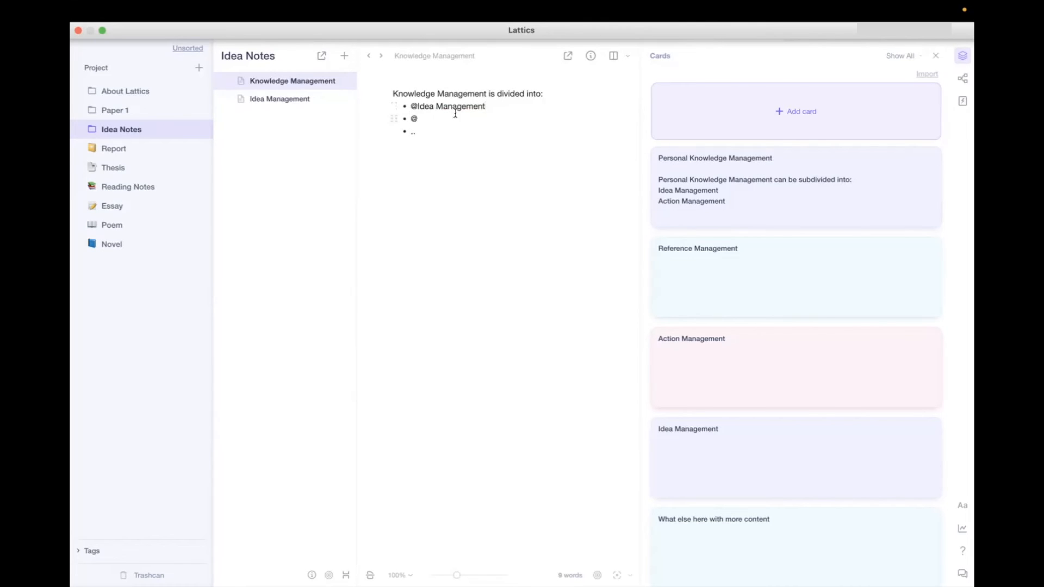
text(Idea)
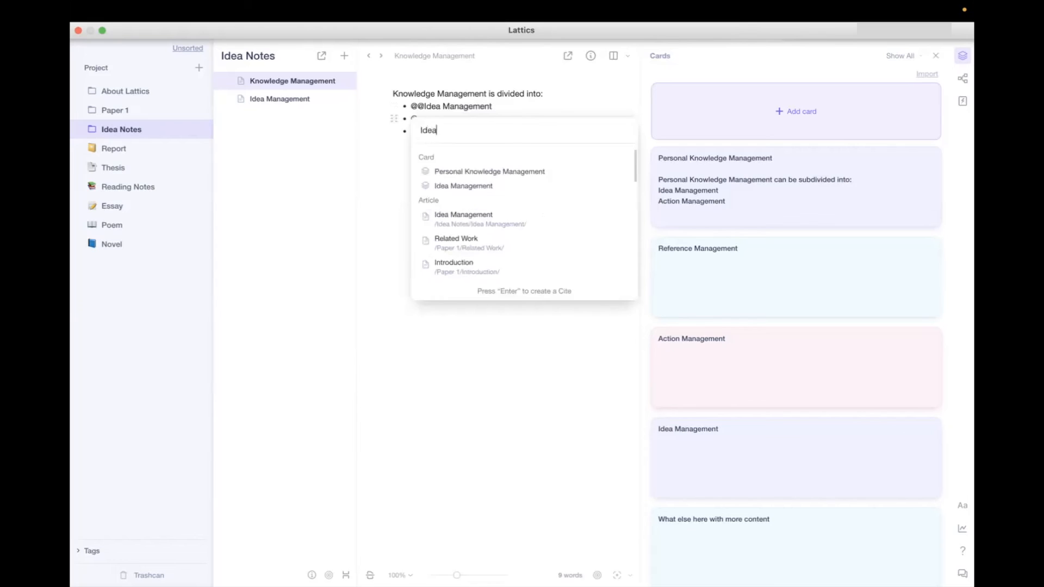
click(455, 216)
Delete the leftover plain text around the new citation and the stray "@" in the second bullet.
key(BackSpace)
key(BackSpace)
key(BackSpace)
key(BackSpace)
key(BackSpace)
key(BackSpace)
key(BackSpace)
key(BackSpace)
key(BackSpace)
key(BackSpace)
key(BackSpace)
key(BackSpace)
key(BackSpace)
key(BackSpace)
key(BackSpace)
key(BackSpace)
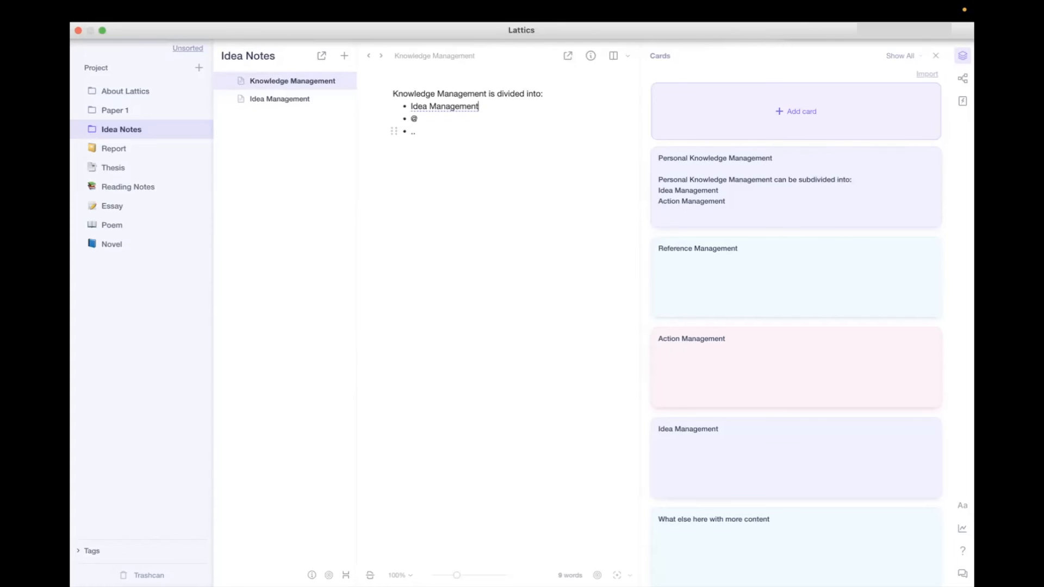
click(432, 118)
key(BackSpace)
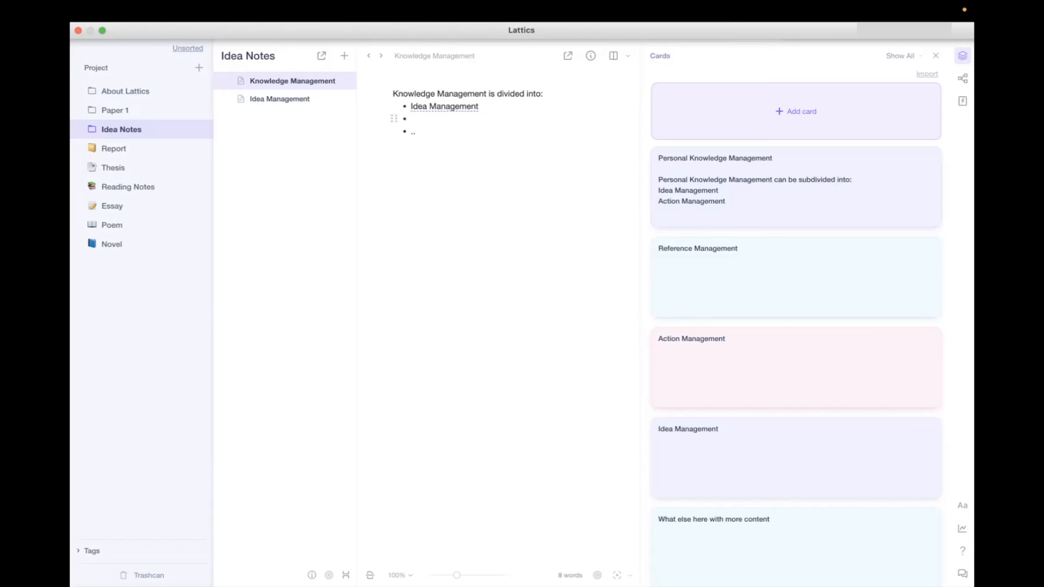
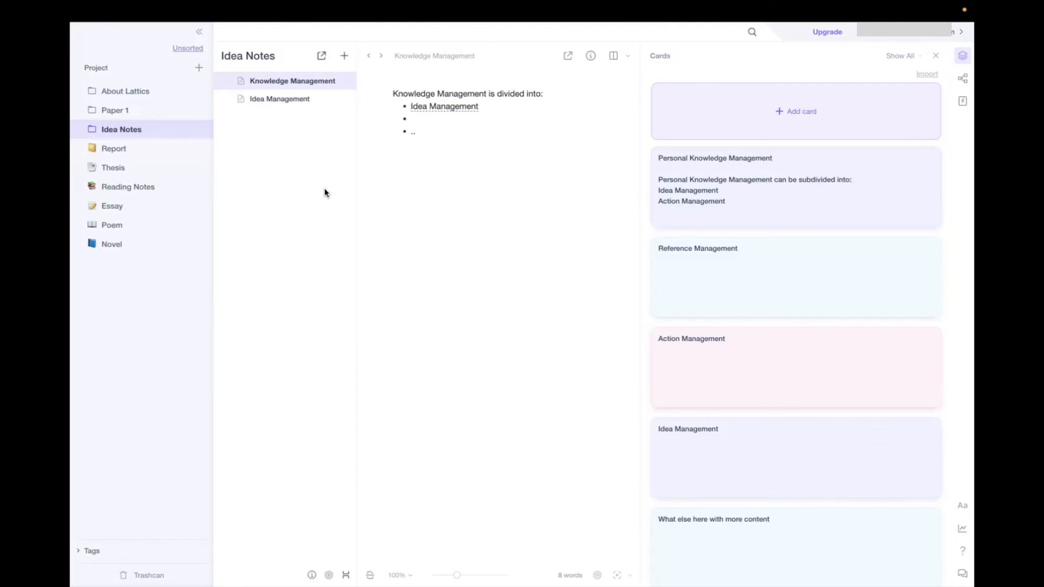
Start a new line below the bullet list, view the insertable block types there, and close the list without choosing one.
click(480, 219)
click(440, 132)
key(Return)
key(Return)
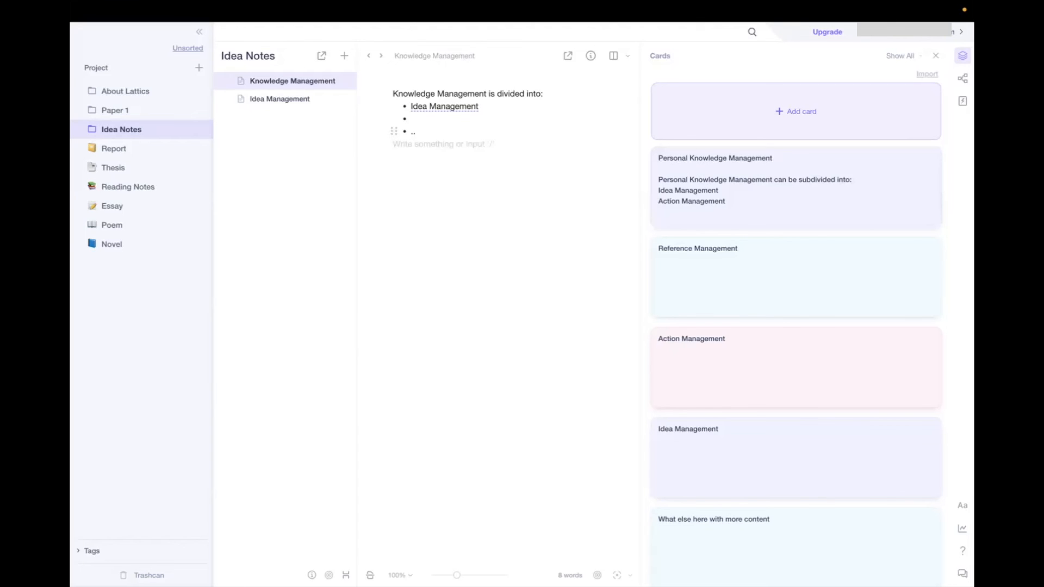
text(/)
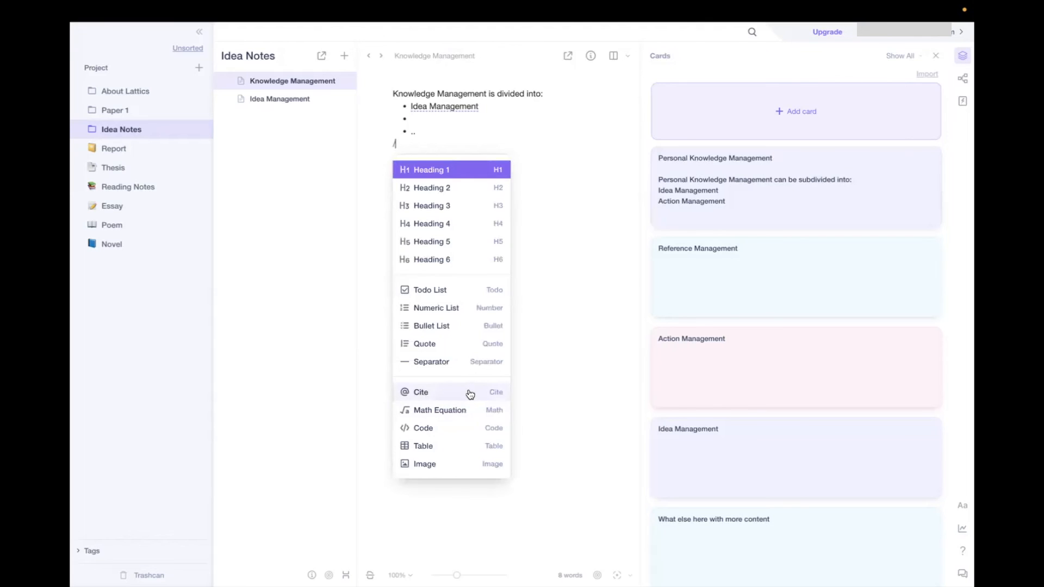
click(551, 387)
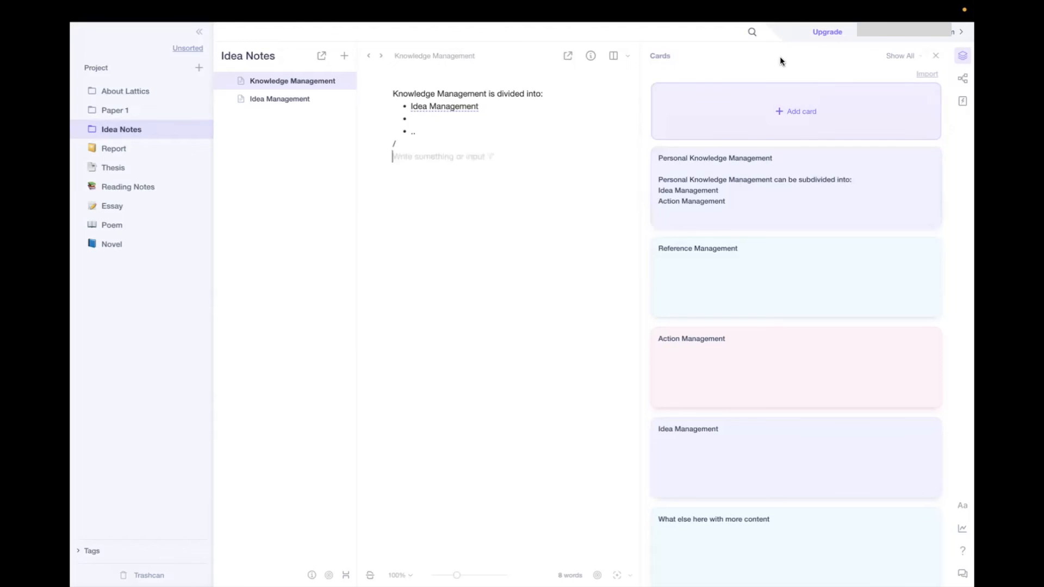
click(458, 243)
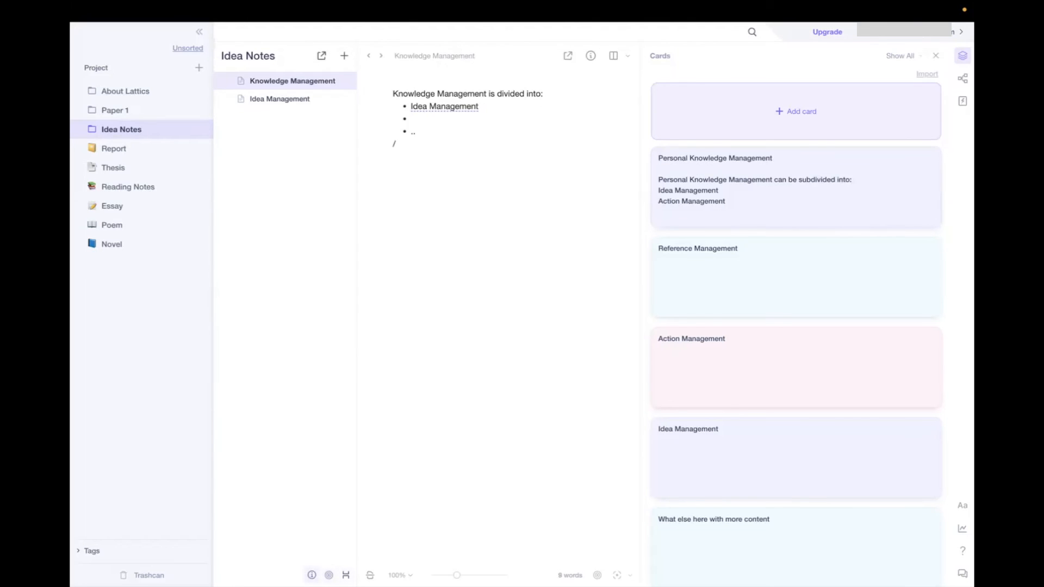
View the word statistics and the deadline and target goal settings of the Idea Notes project.
click(311, 575)
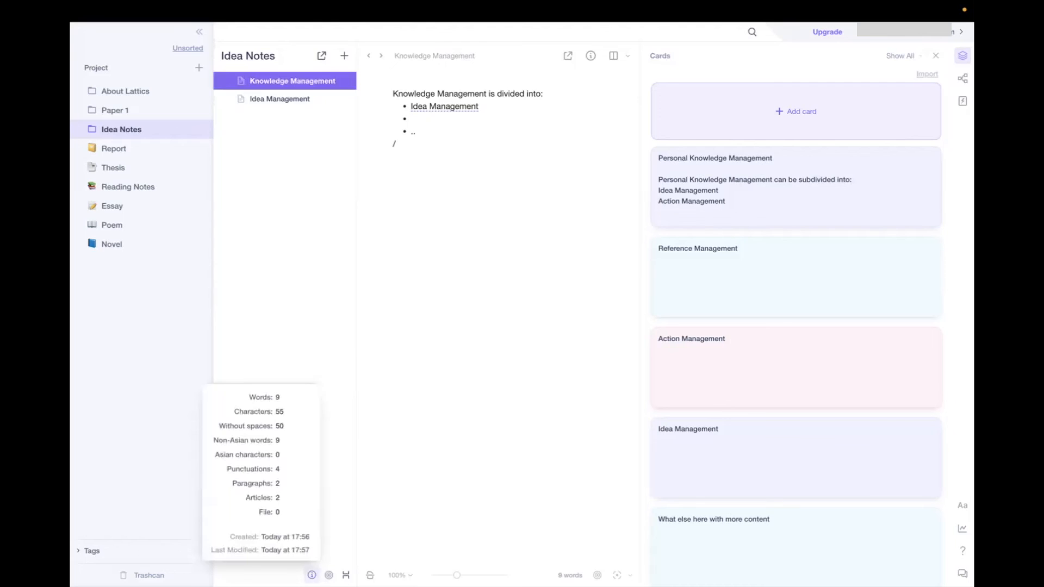
click(330, 543)
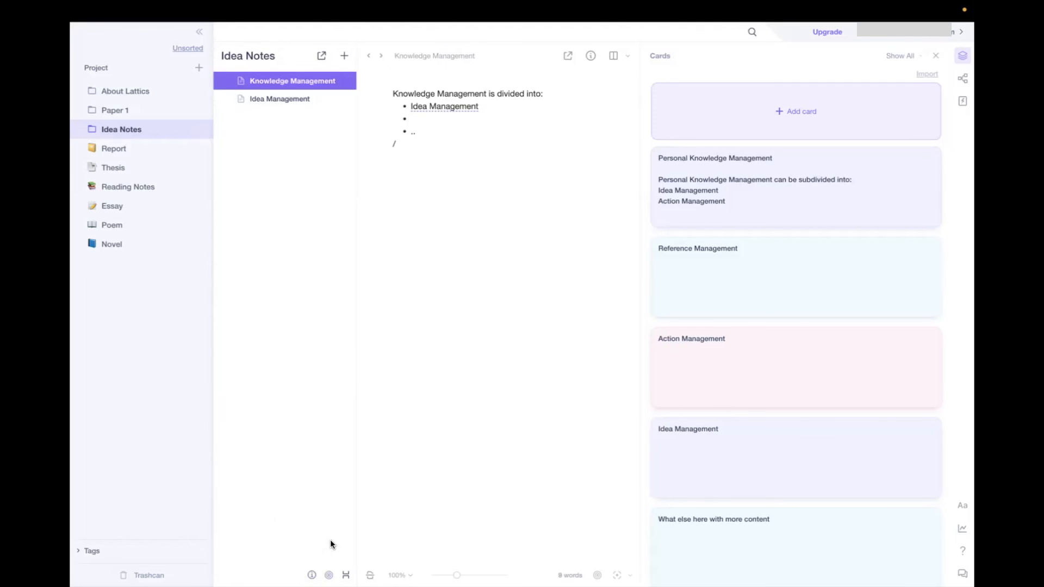
click(329, 575)
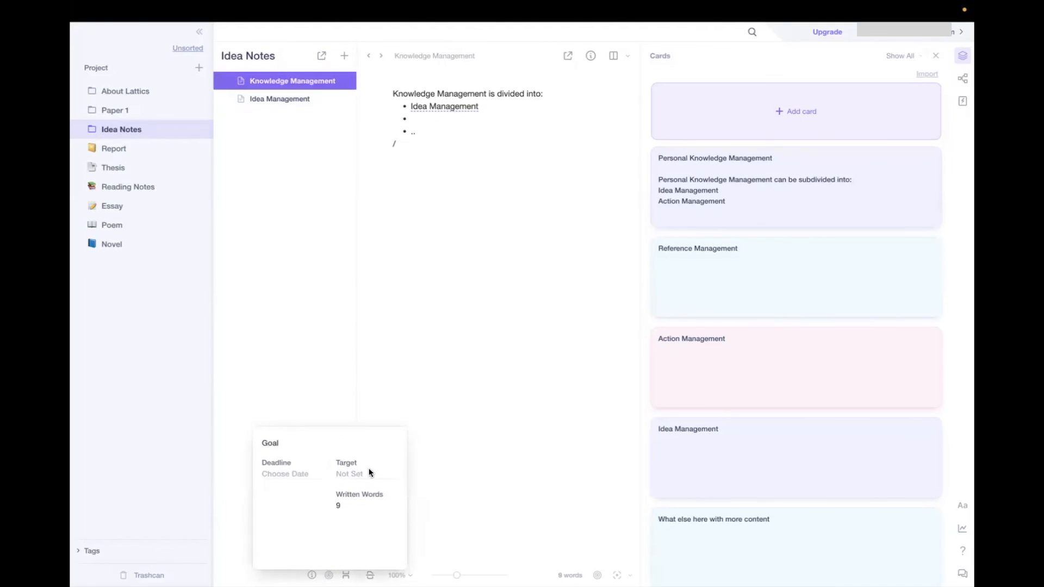
click(337, 391)
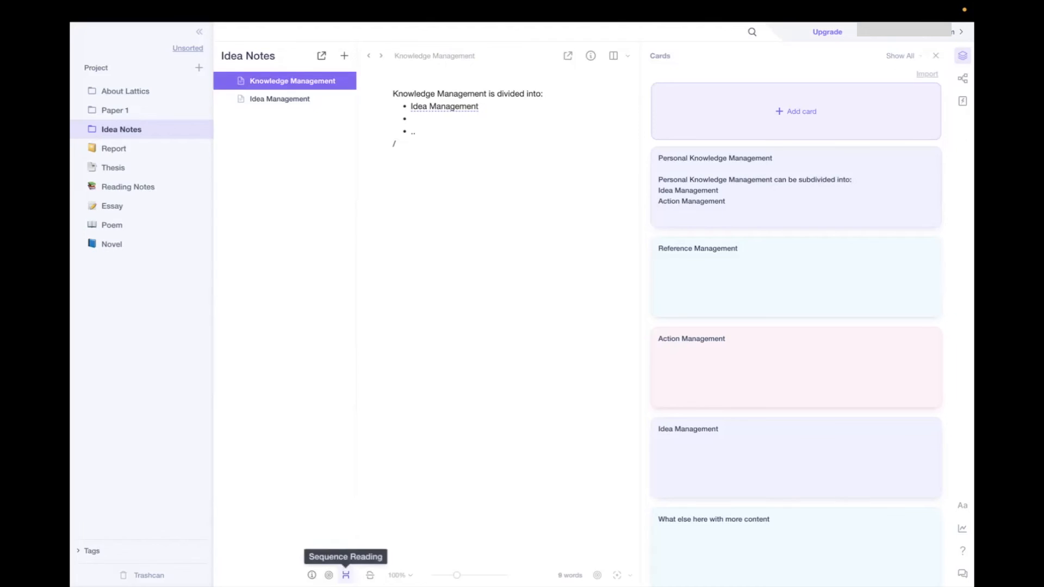
Turn on Sequence Reading and Typewriter Mode for the Idea Notes articles, and hide the cards.
click(346, 576)
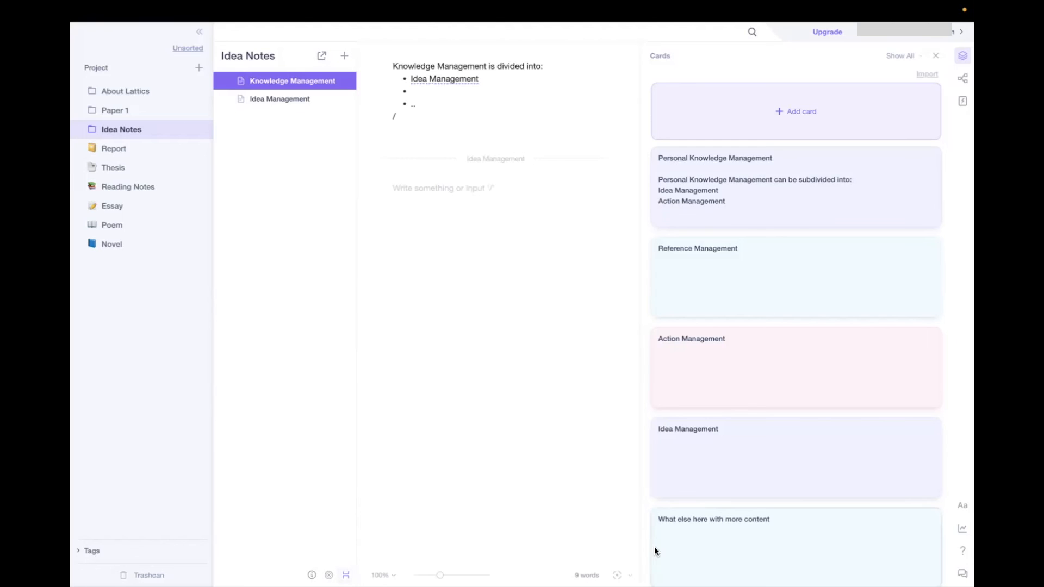
click(630, 575)
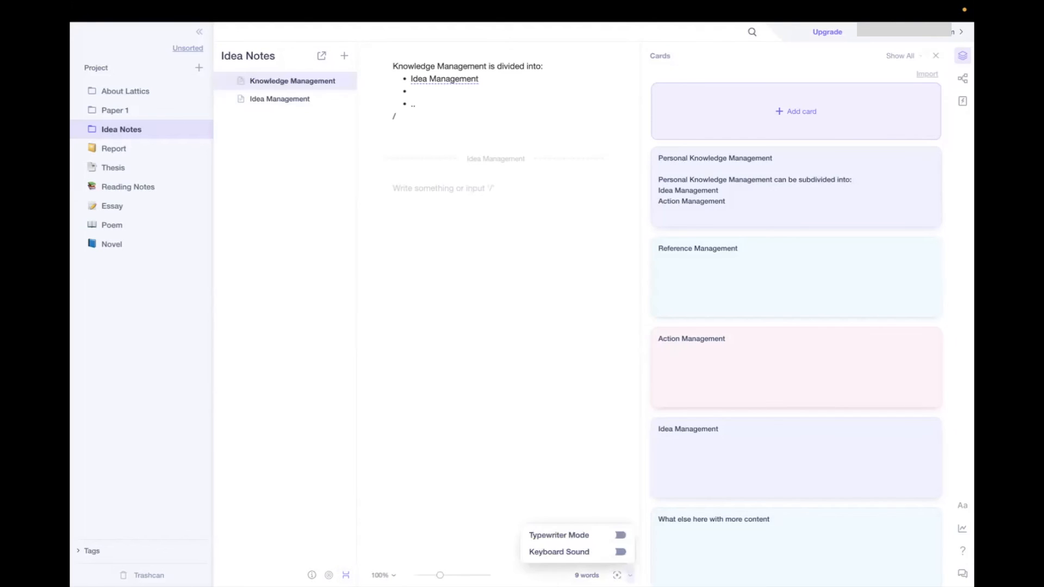
click(620, 535)
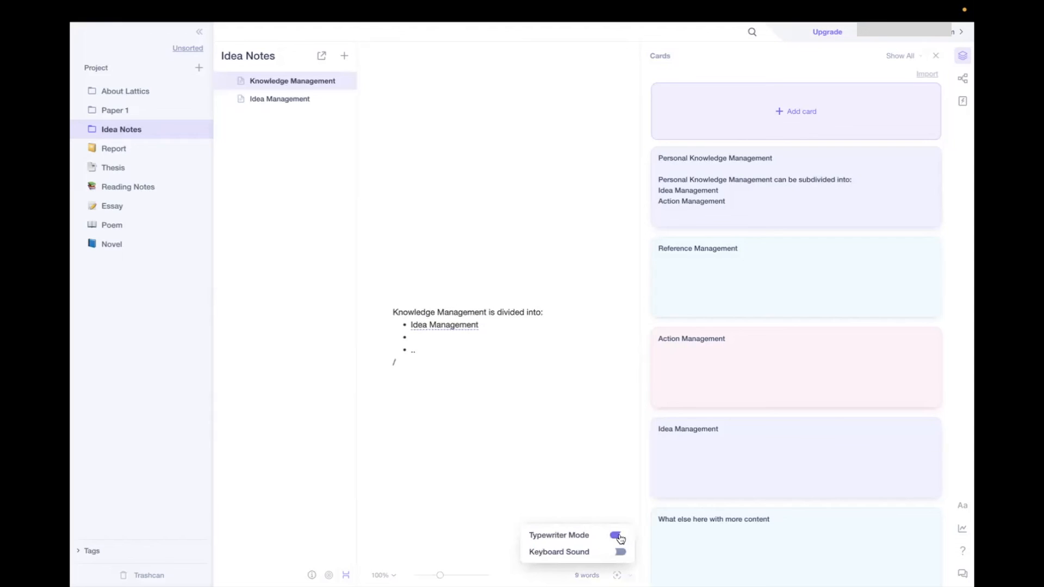
click(962, 56)
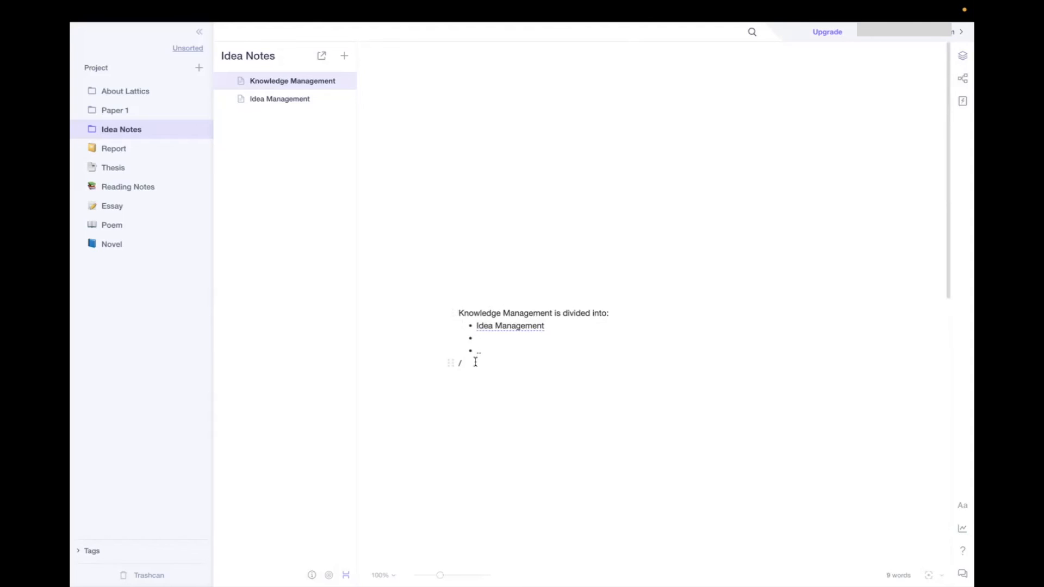
Write "Testing" and two lines of filler text below the bullet list to try out Typewriter Mode.
text(Test)
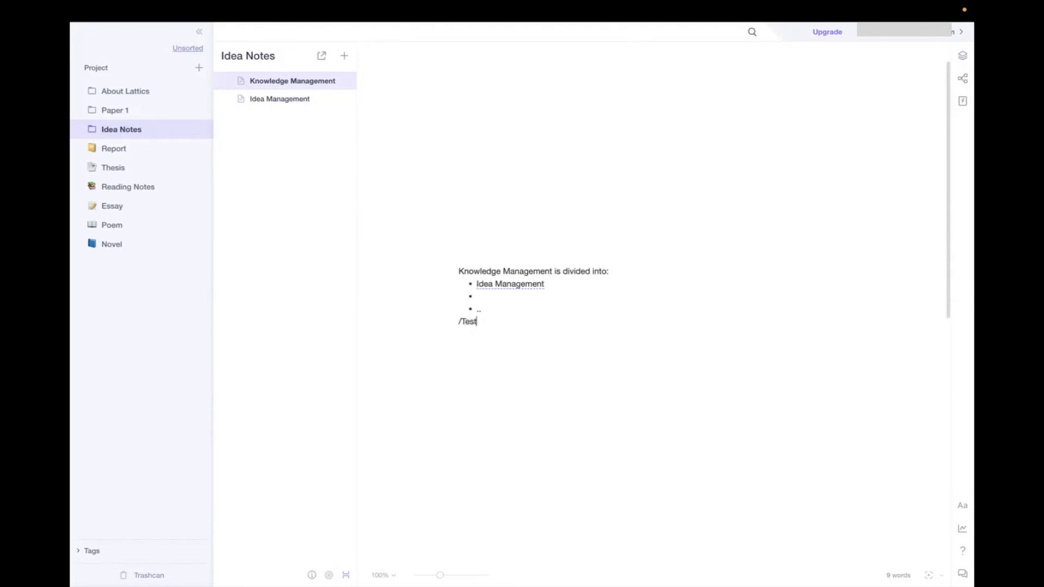
text(ing)
key(Return)
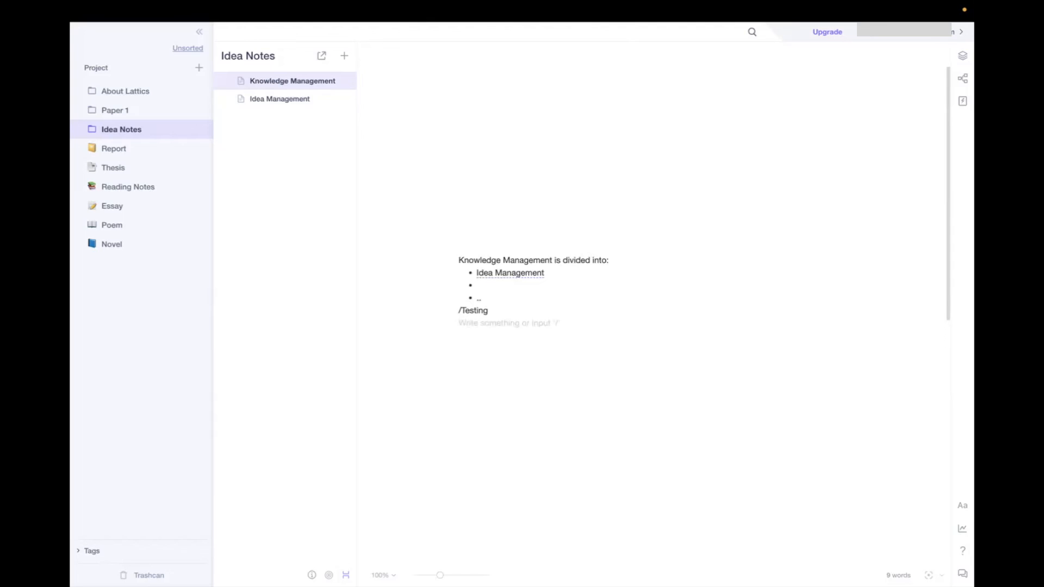
text(seseere)
key(Return)
text(rere)
Delete all the test text below the bullet list, including "Testing" and the stray slash.
key(BackSpace)
key(BackSpace)
key(BackSpace)
key(BackSpace)
key(BackSpace)
key(BackSpace)
key(BackSpace)
key(BackSpace)
key(BackSpace)
key(BackSpace)
key(BackSpace)
key(BackSpace)
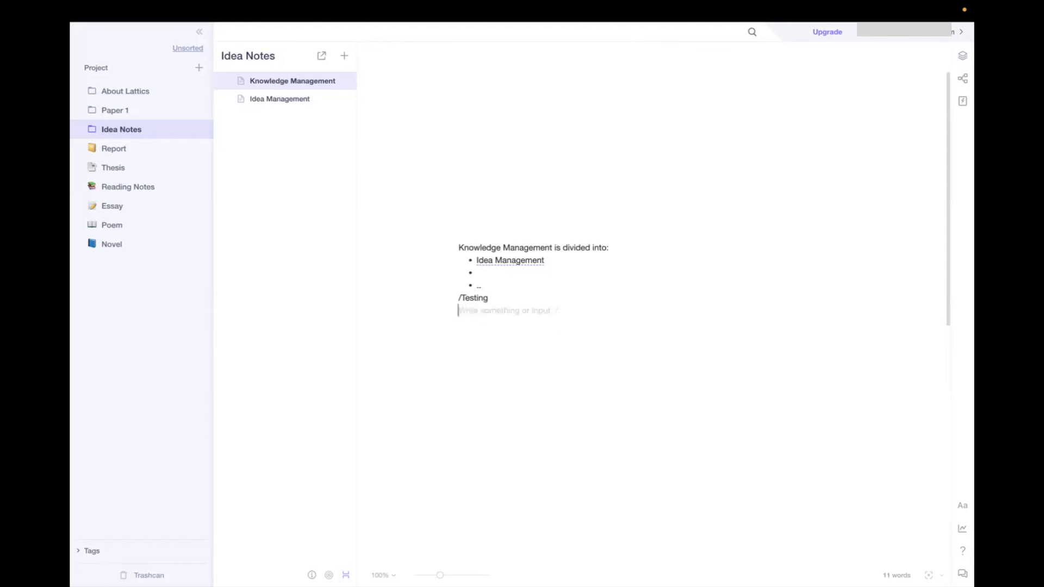
key(BackSpace)
key(BackSpace)
key(BackSpace)
key(BackSpace)
key(BackSpace)
key(BackSpace)
key(BackSpace)
key(BackSpace)
key(BackSpace)
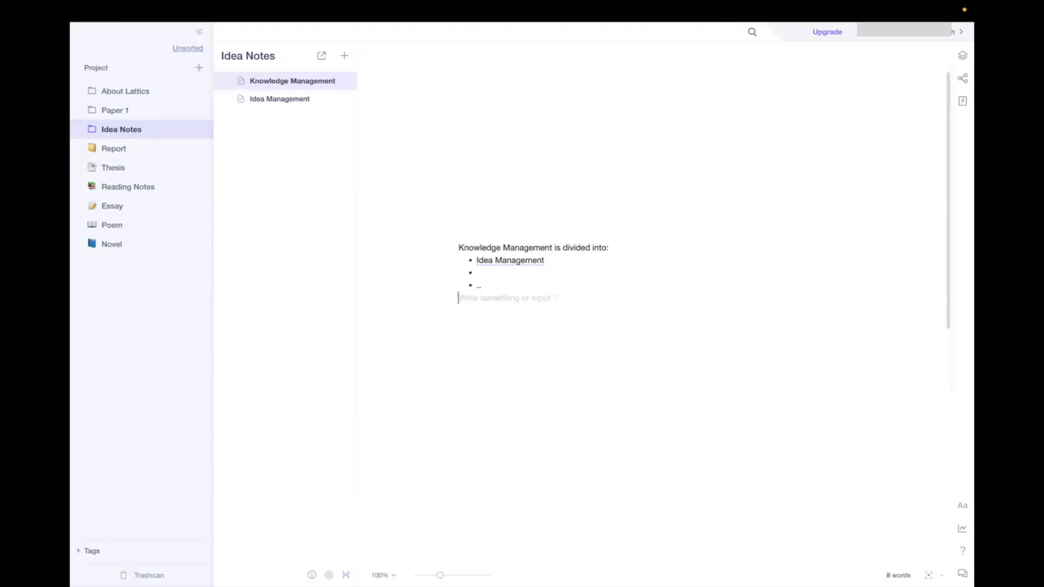
Switch the article to the distraction-free writing view and try Keyboard Sound with the test text "dd" below the list.
click(928, 575)
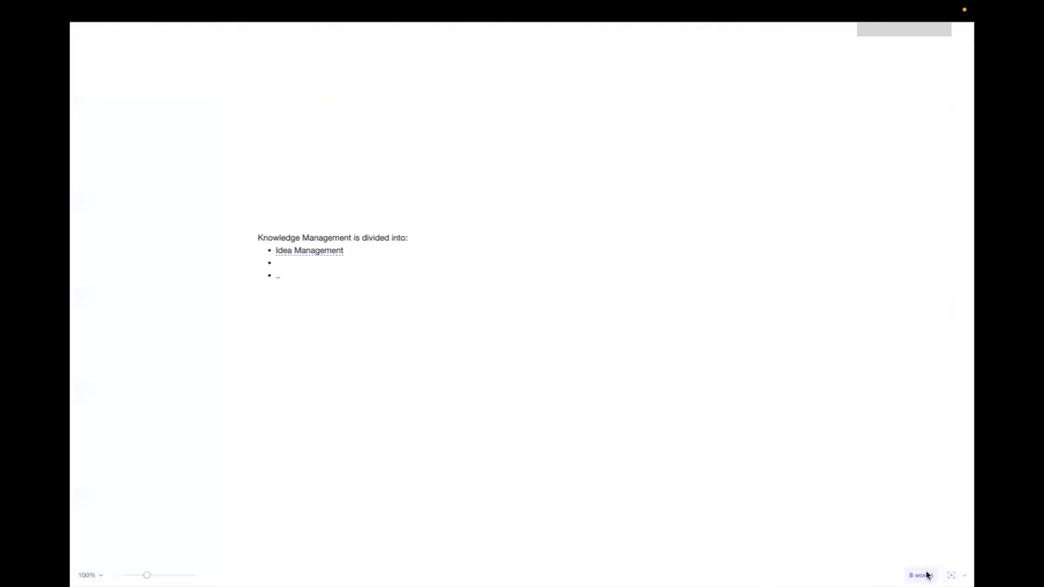
click(728, 334)
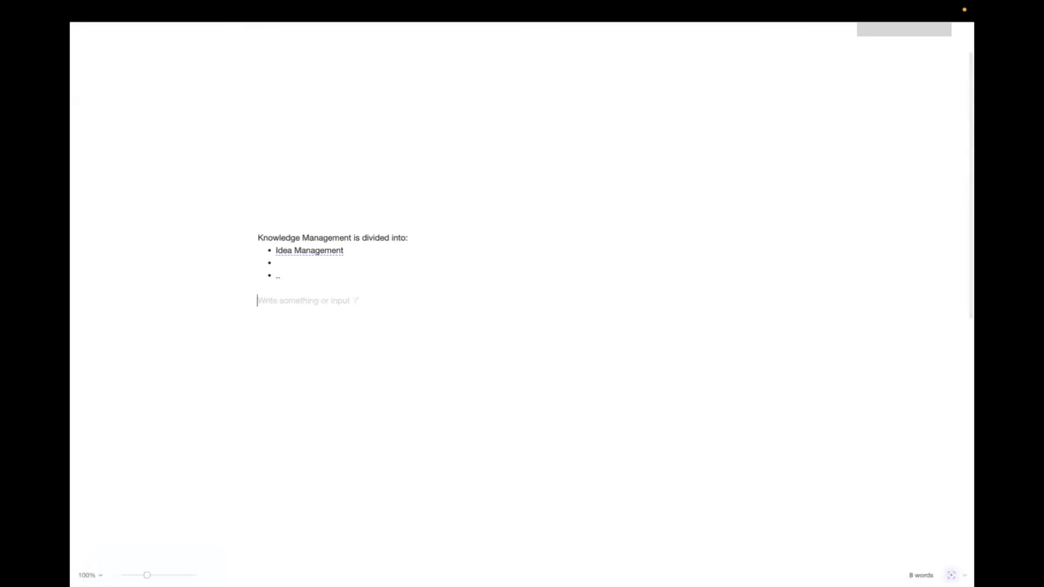
click(965, 576)
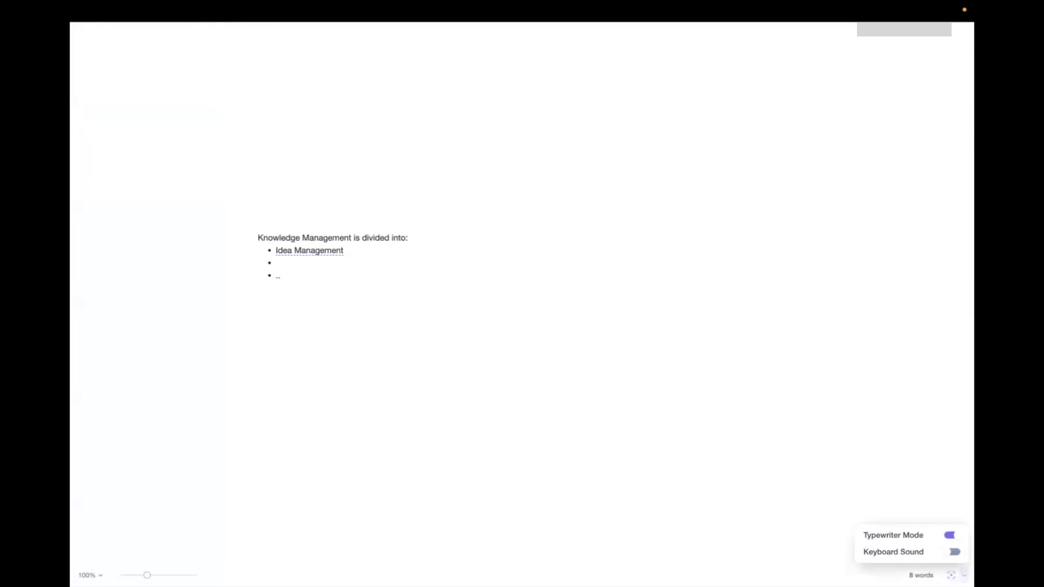
click(952, 552)
click(839, 420)
text(dd)
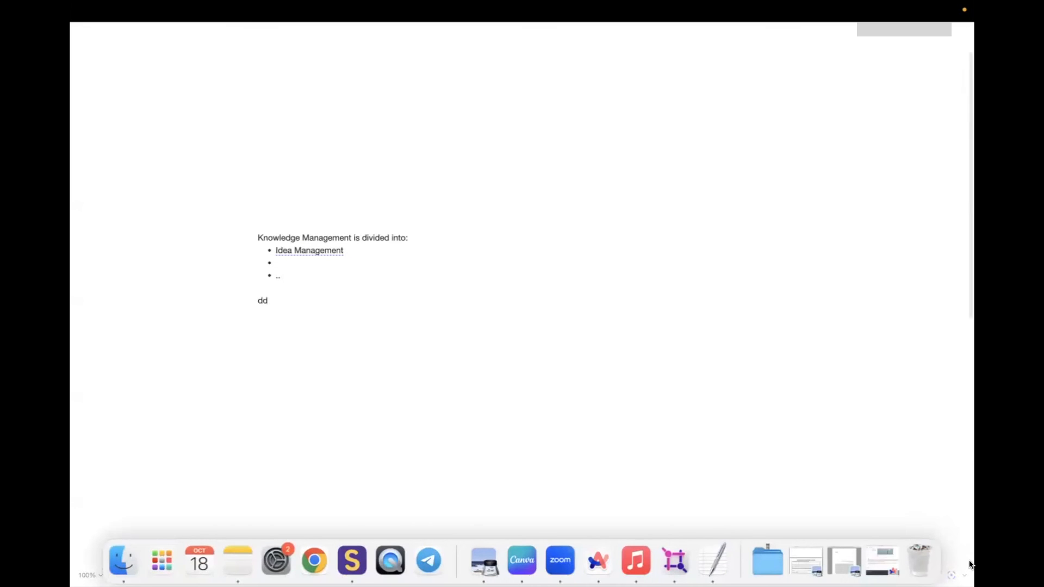
Turn off Typewriter Mode and Keyboard Sound, and leave the distraction-free writing view.
click(964, 575)
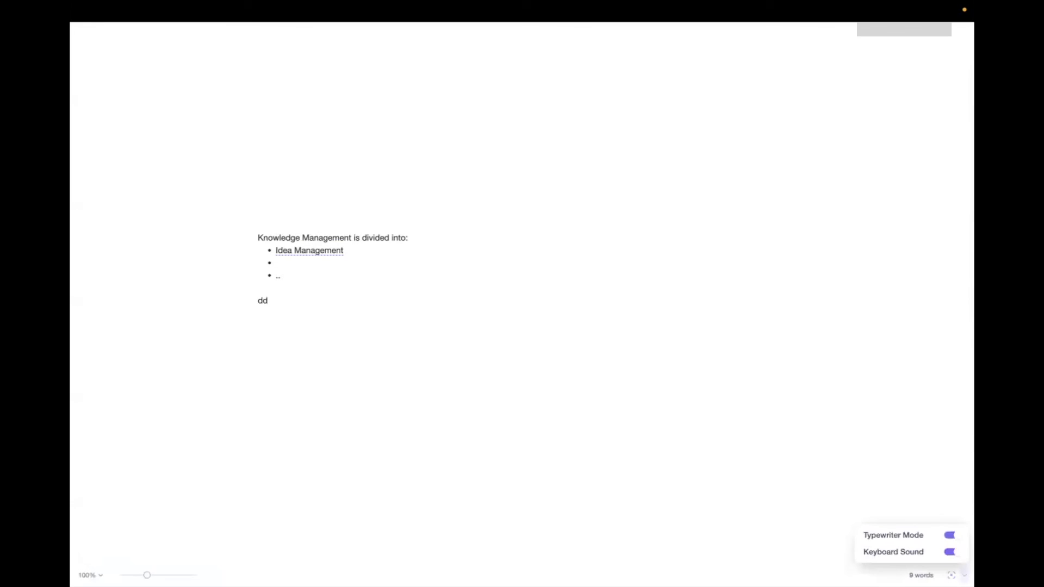
click(956, 537)
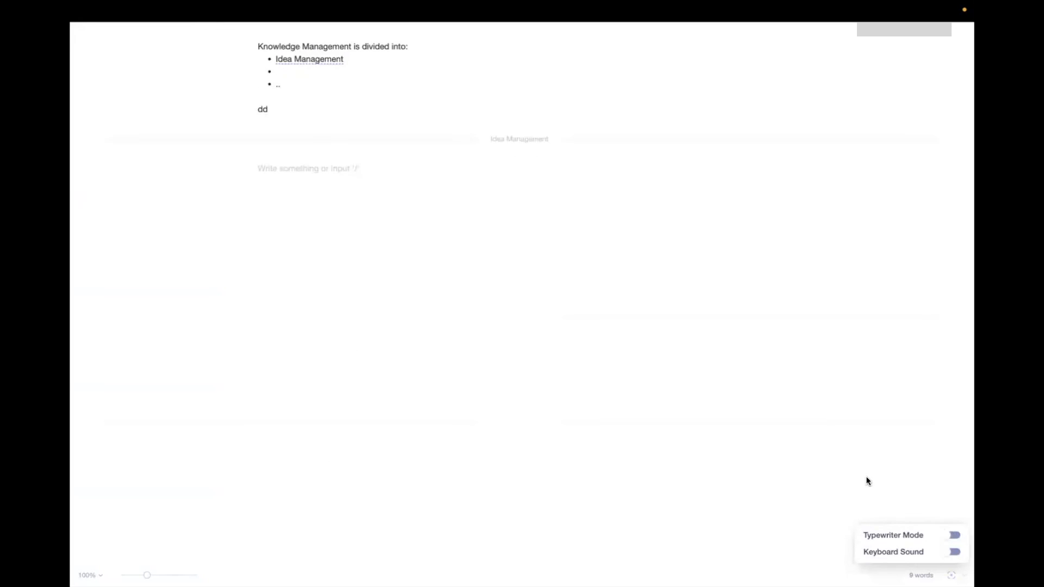
click(856, 462)
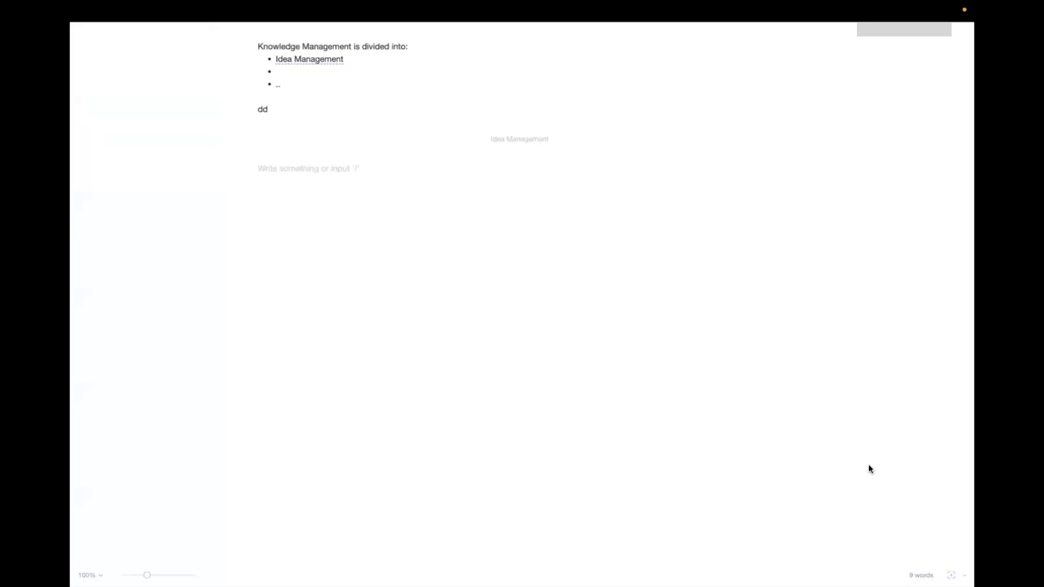
click(951, 575)
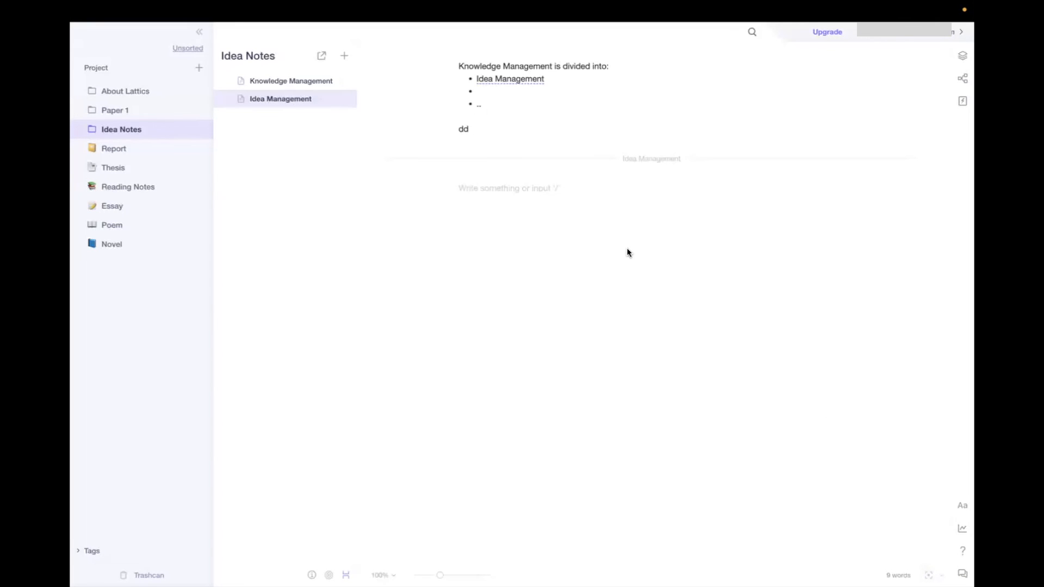
Collapse the project list and expand it again.
click(600, 91)
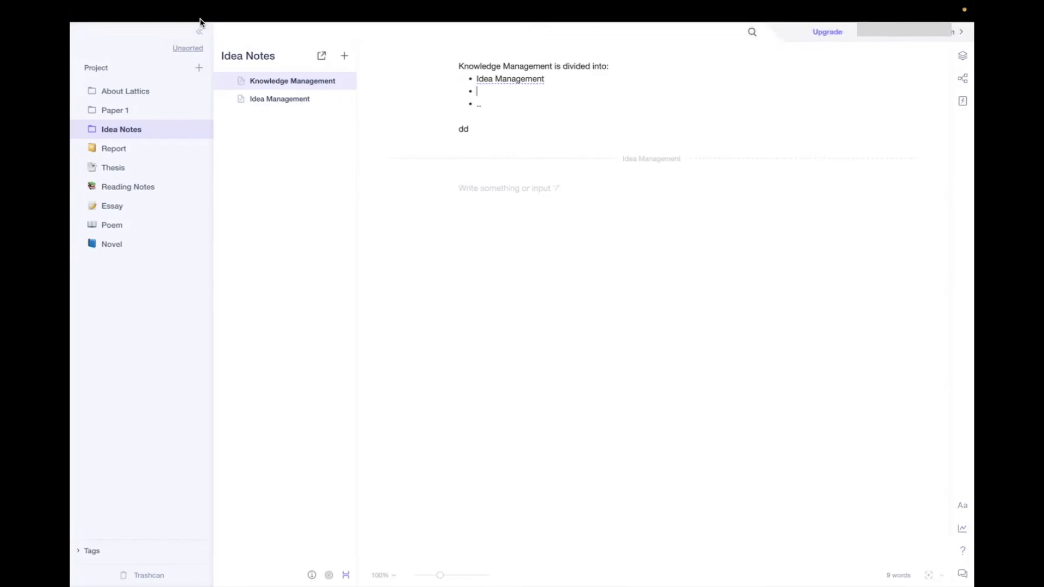
click(197, 33)
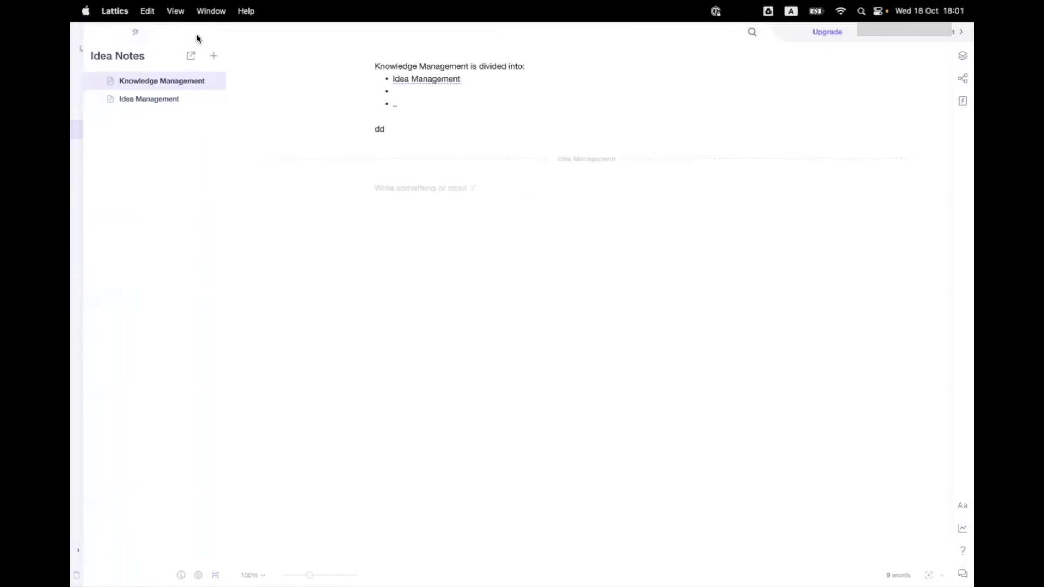
click(135, 31)
Import note files from the Downloads folder as a new project and dismiss the Lattics Pro membership offer.
click(198, 68)
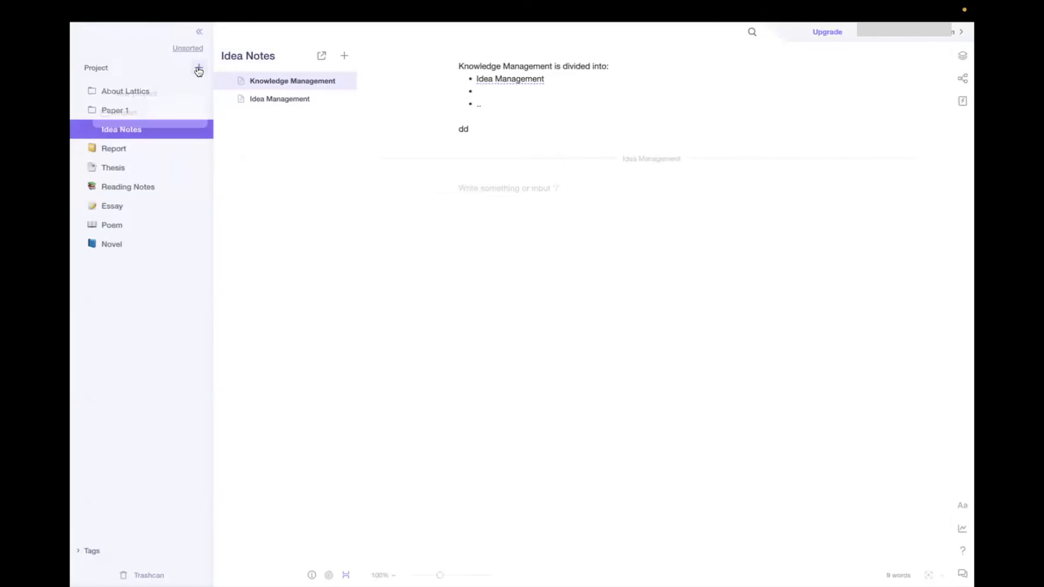
click(116, 118)
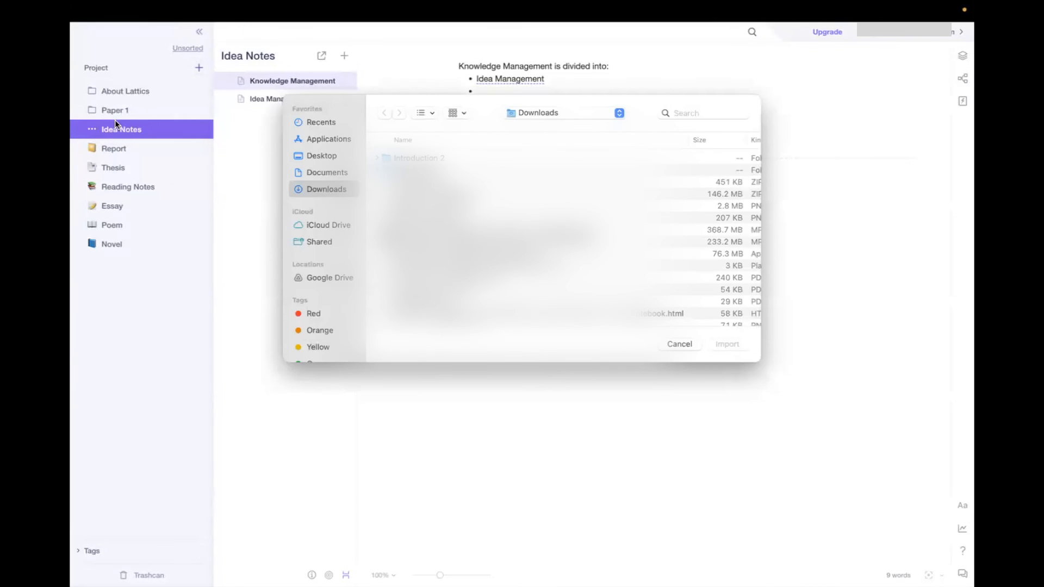
drag(433, 104, 415, 214)
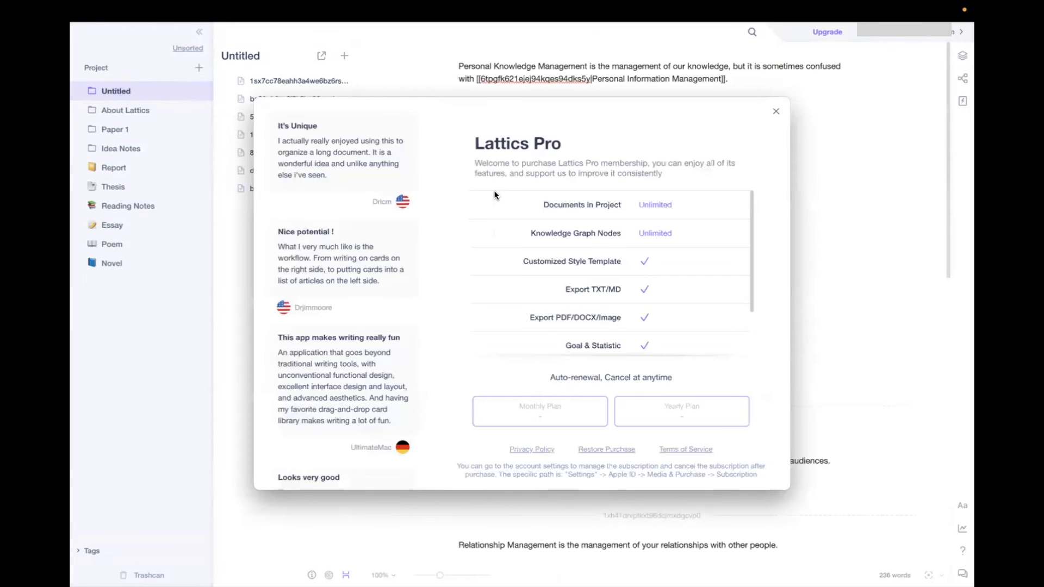
click(776, 112)
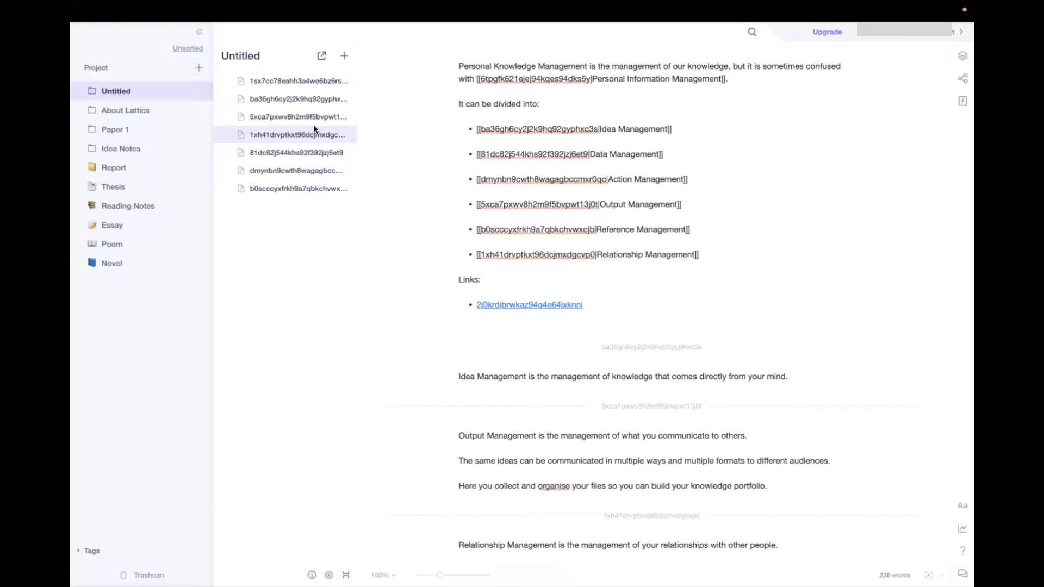
Look through the imported articles in the Untitled project and compare them with the About Lattics project.
click(312, 85)
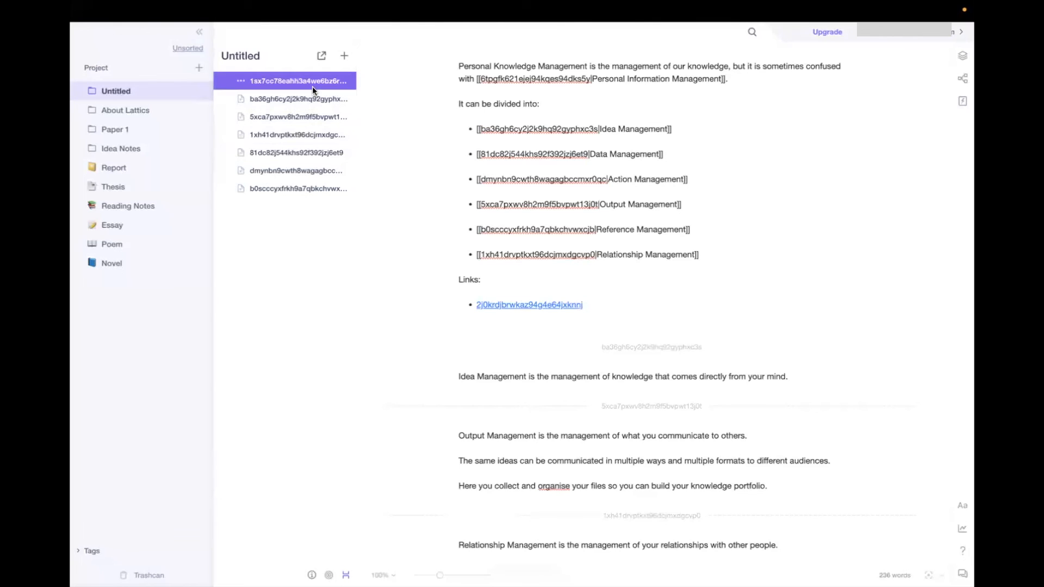
click(312, 97)
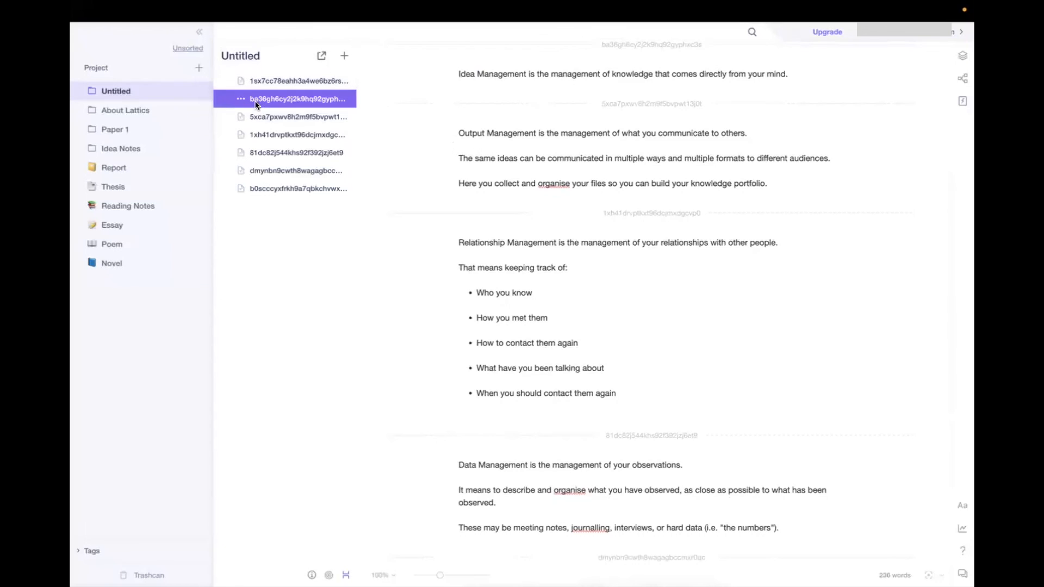
click(122, 111)
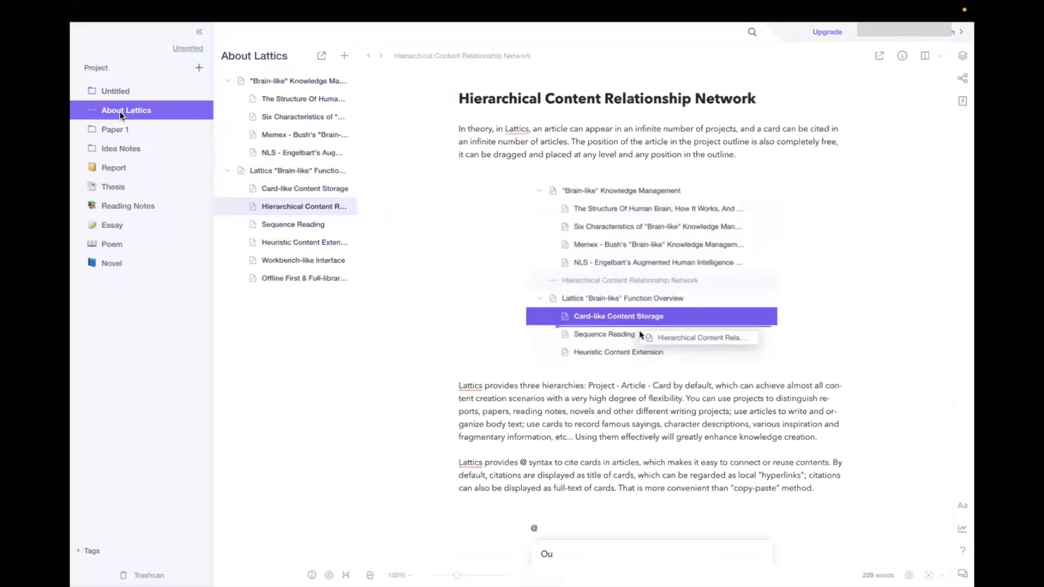
click(145, 94)
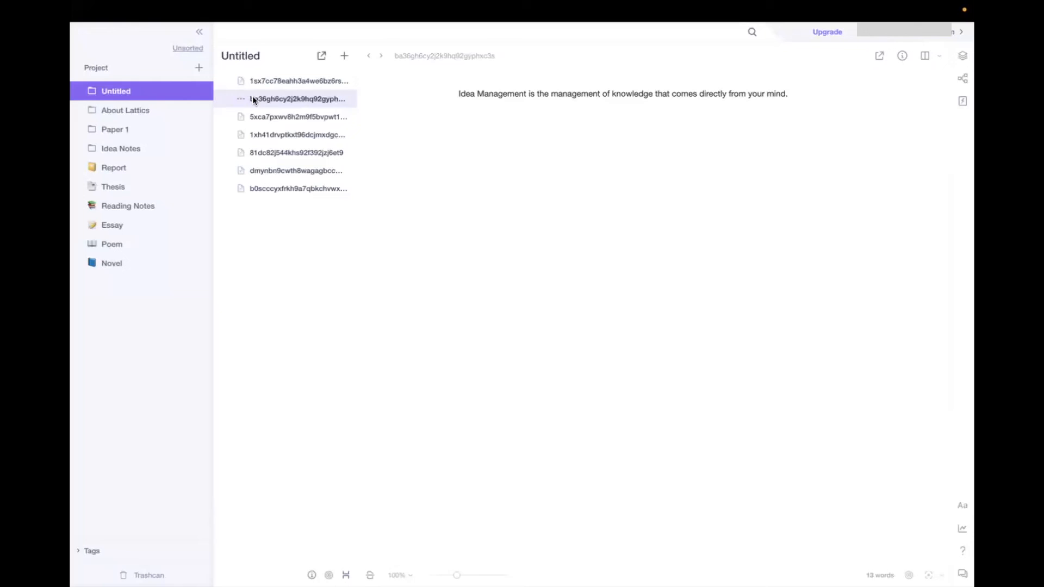
click(283, 116)
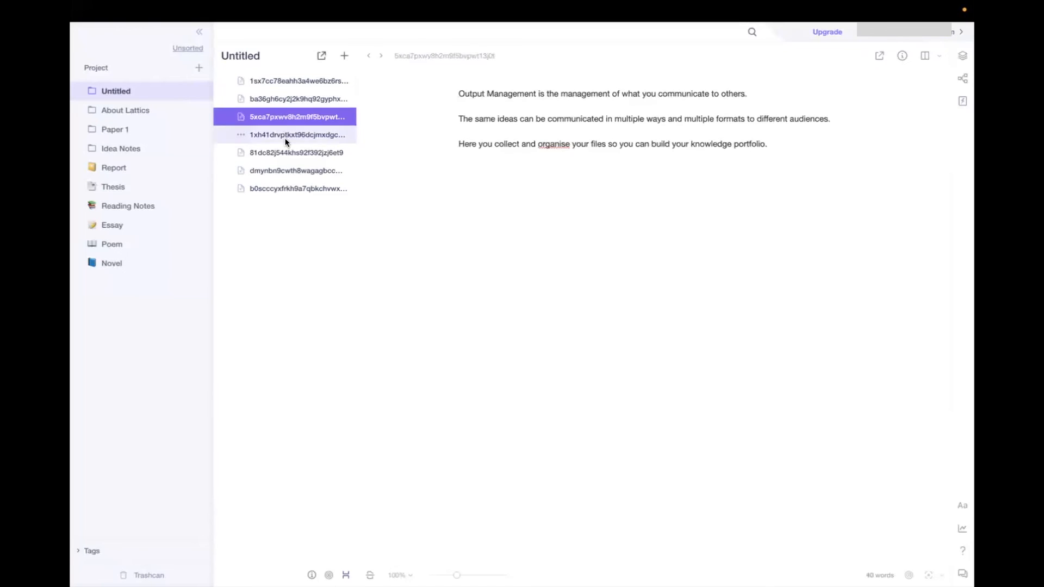
Read the remaining imported articles, and view the available actions for the Personal Knowledge Management article.
click(288, 136)
click(286, 155)
click(287, 168)
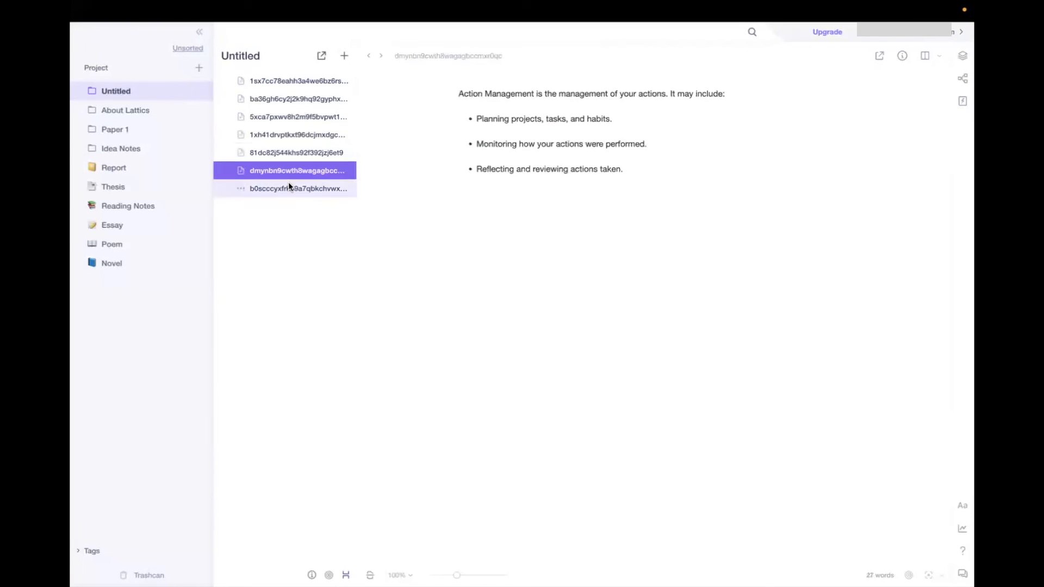
click(288, 185)
click(277, 83)
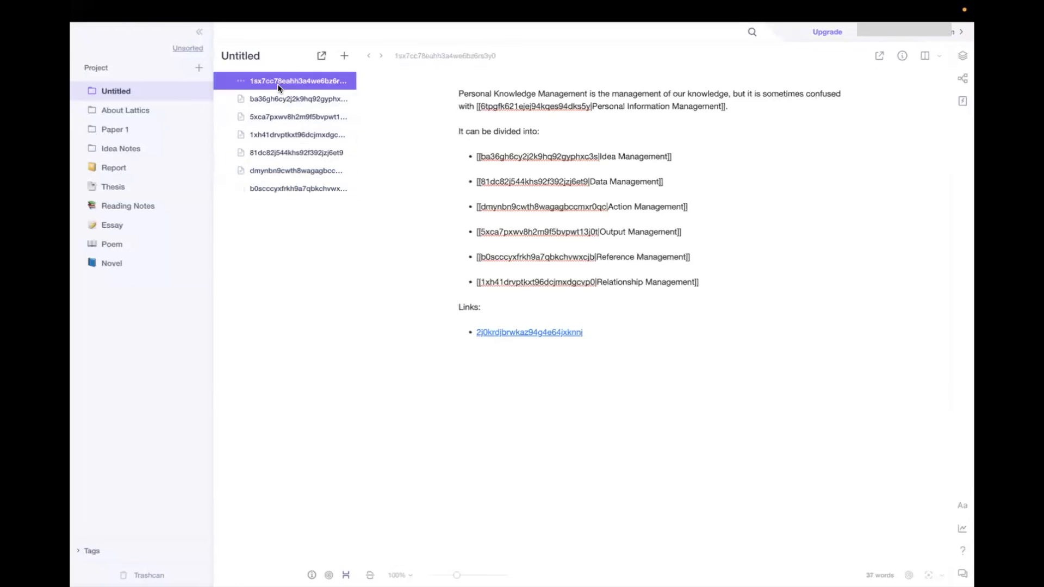
right_click(318, 84)
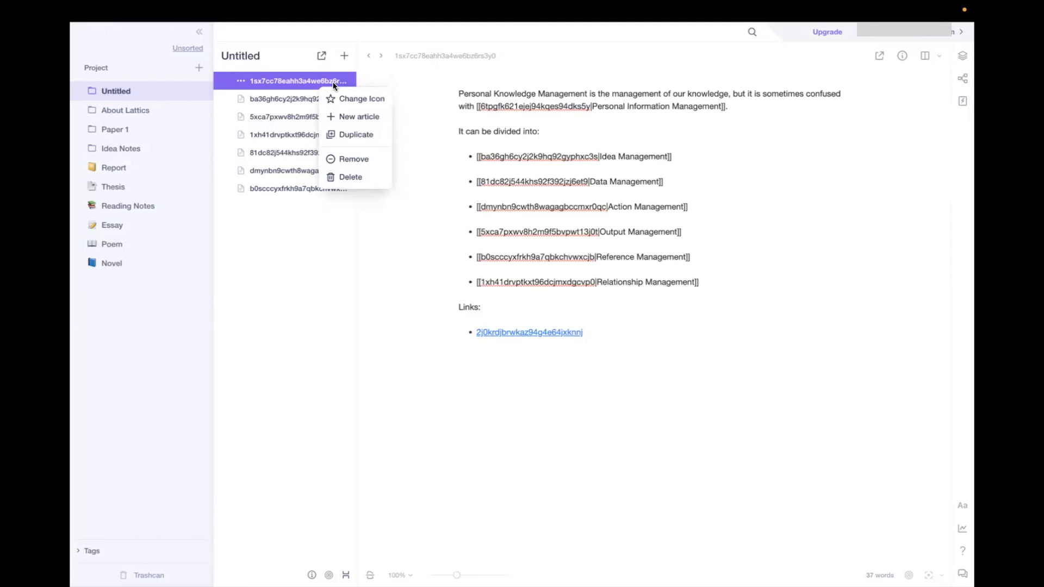
click(452, 83)
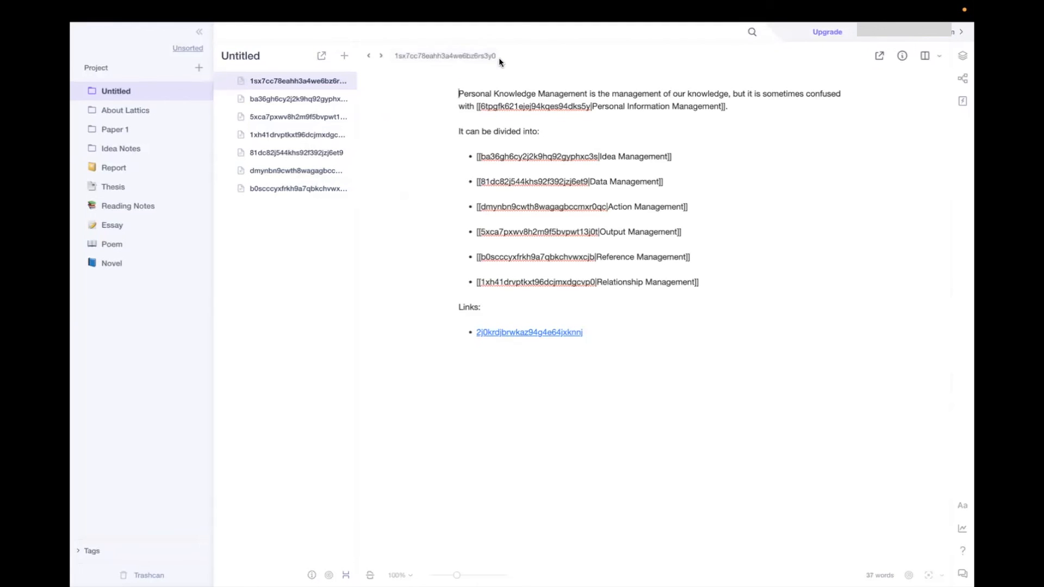
Retitle the first imported article as Personal Knowledge Management, using the words copied from its opening sentence.
drag(585, 90, 458, 91)
key(ctrl+c)
click(460, 53)
key(ctrl+v)
click(559, 121)
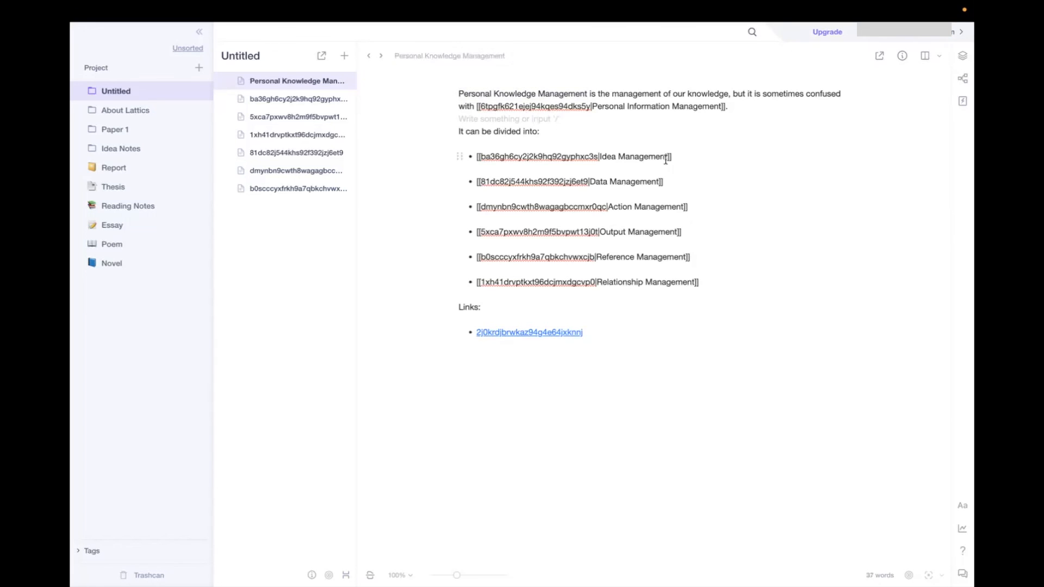
drag(680, 157, 452, 159)
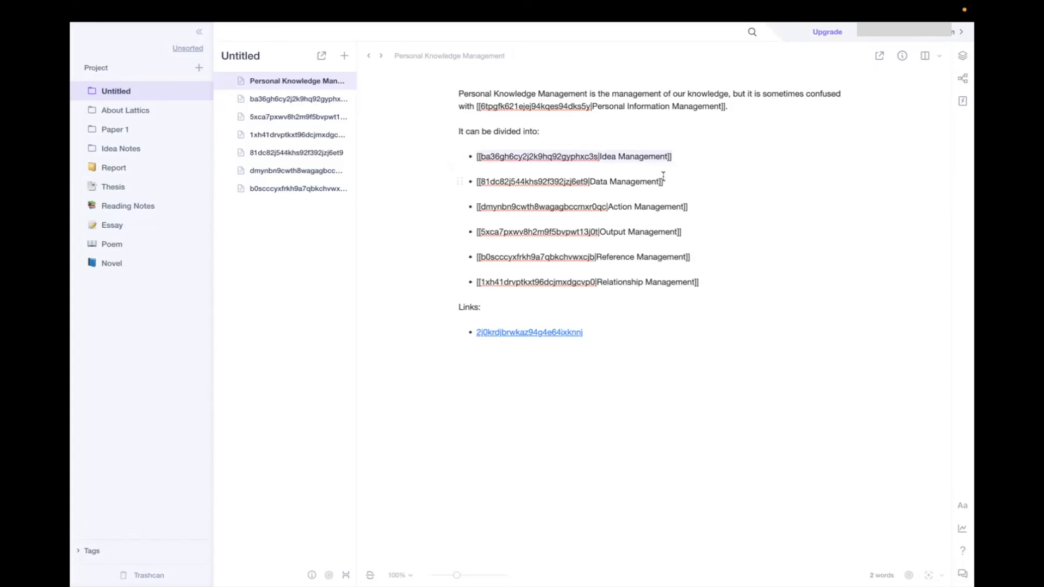
click(673, 158)
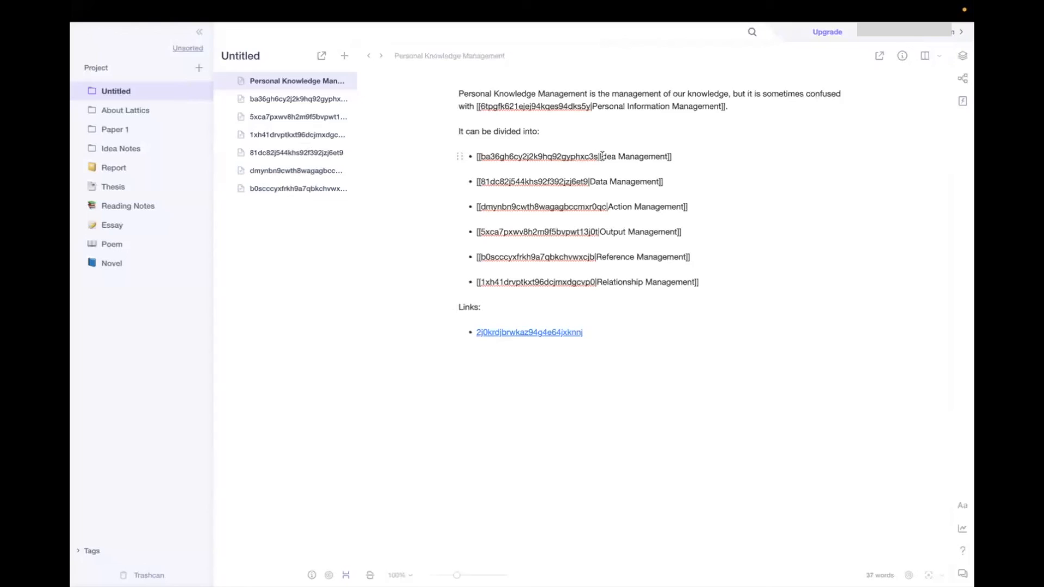
click(702, 156)
key(Return)
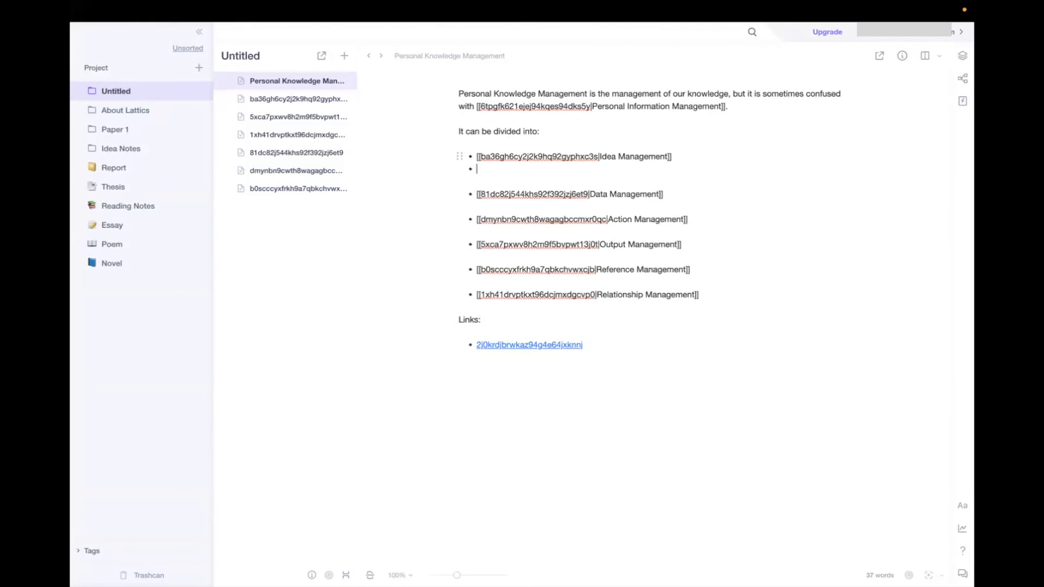
key(BackSpace)
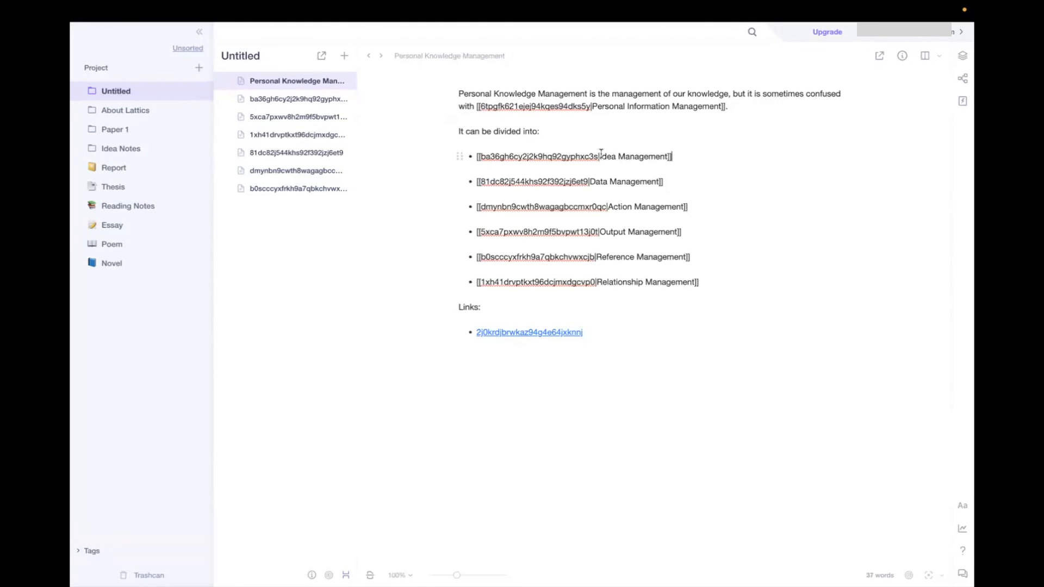
Copy Idea Management from the first bullet and use it as the title of the second imported article.
drag(599, 156, 665, 159)
key(ctrl+c)
click(329, 98)
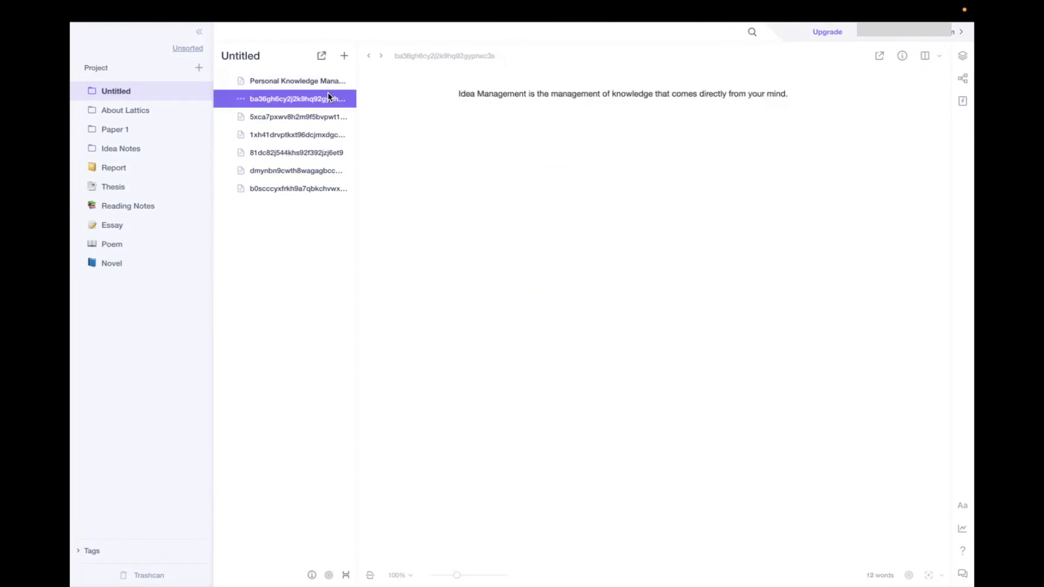
click(441, 57)
key(ctrl+a)
key(ctrl+v)
key(Return)
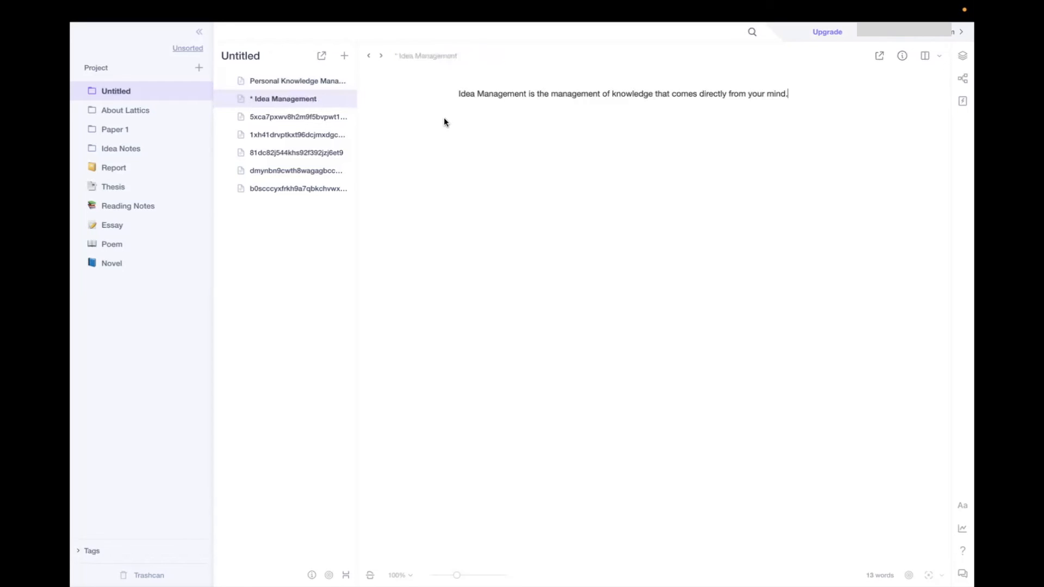
Retitle the third imported article as Output Management.
click(311, 117)
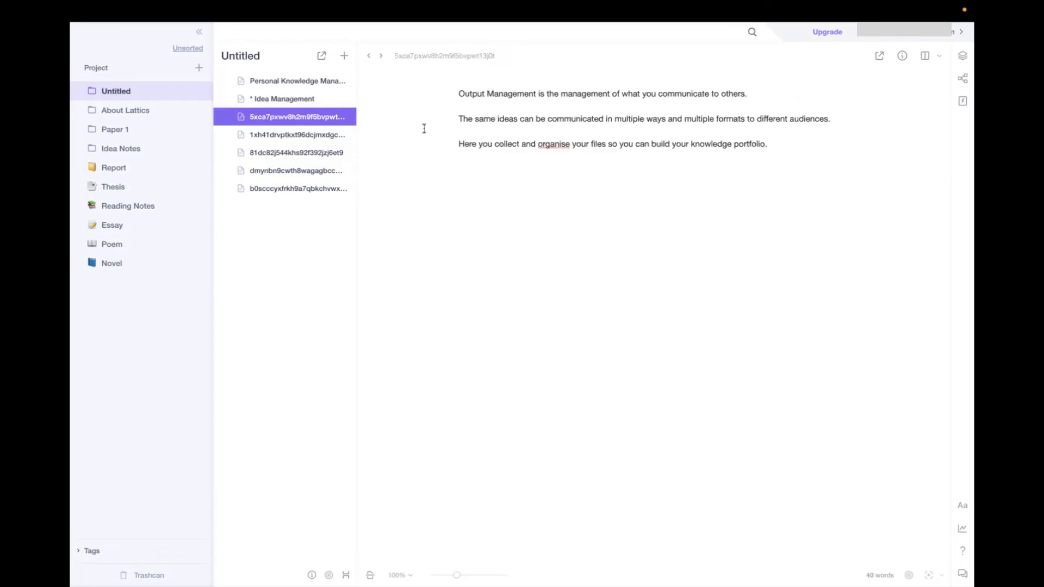
click(444, 56)
key(ctrl+a)
text(P)
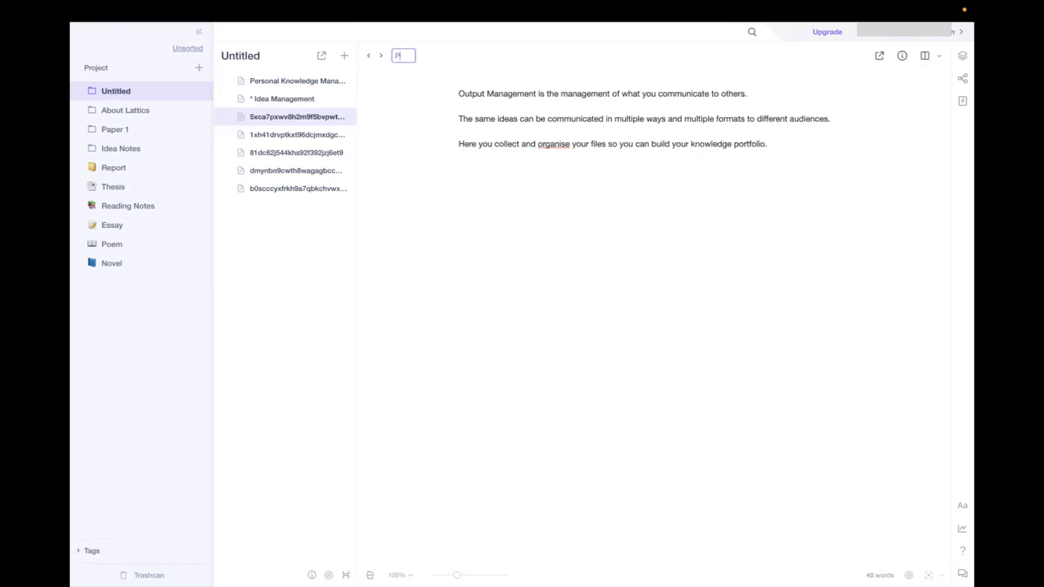
text(utput anagem)
key(BackSpace)
key(BackSpace)
key(BackSpace)
key(BackSpace)
key(BackSpace)
key(BackSpace)
text(Management)
key(Return)
Show the card collection and import the note files from the Downloads folder as cards.
click(962, 55)
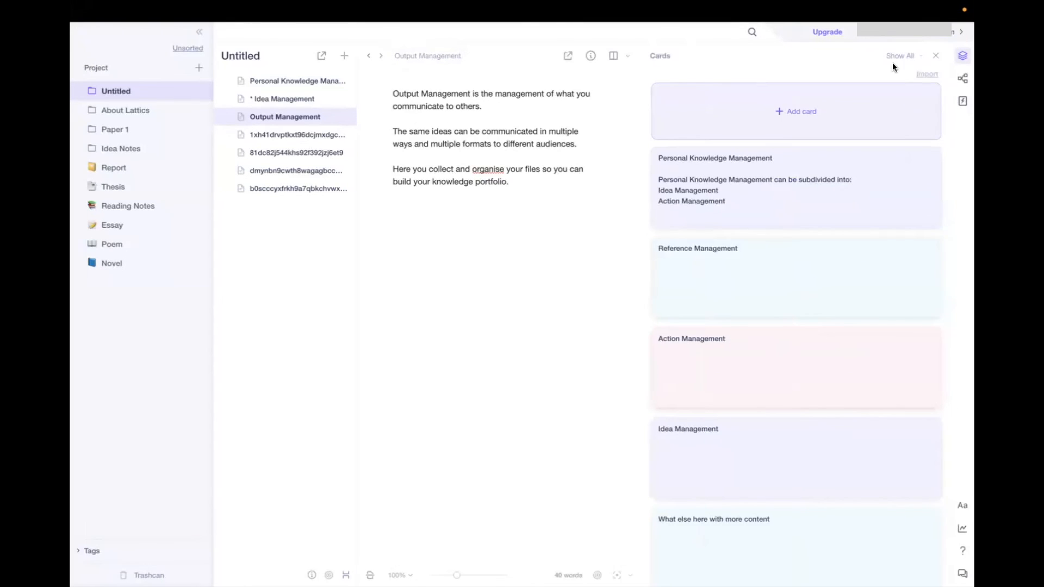
click(928, 75)
click(480, 158)
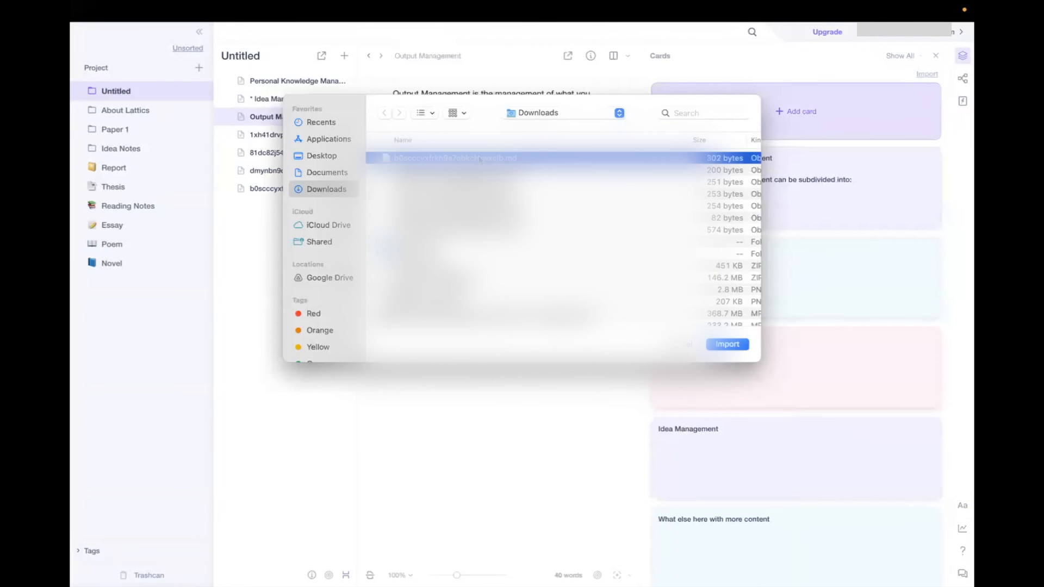
key(shift+Down)
key(shift+Down)
key(shift+Down)
key(shift+Down)
key(shift+Down)
key(Return)
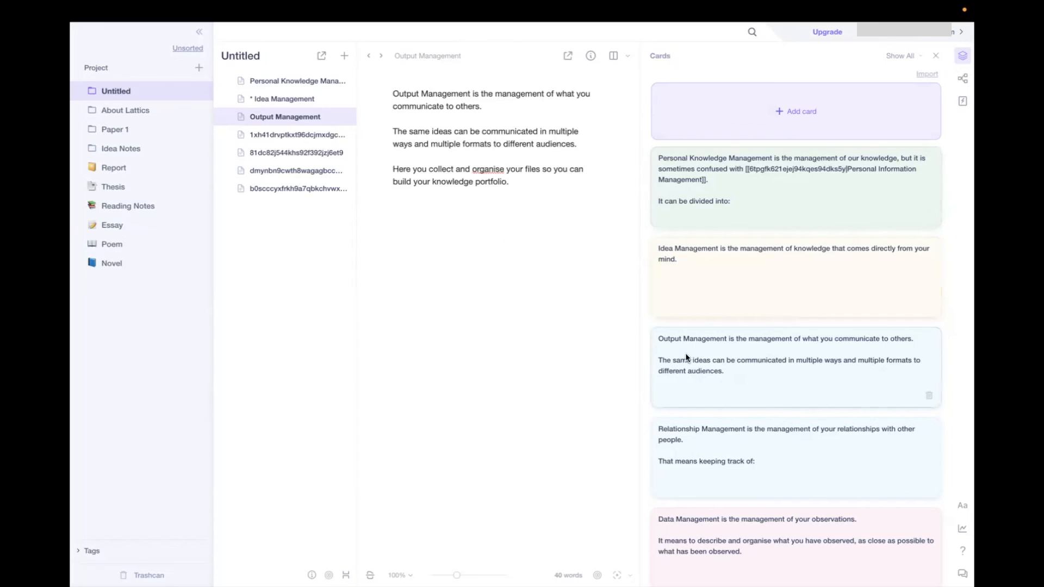
Delete all the imported articles from the Untitled project.
click(270, 116)
click(286, 182)
key(shift+Up)
key(shift+Up)
key(shift+Up)
key(shift+Up)
key(shift+Up)
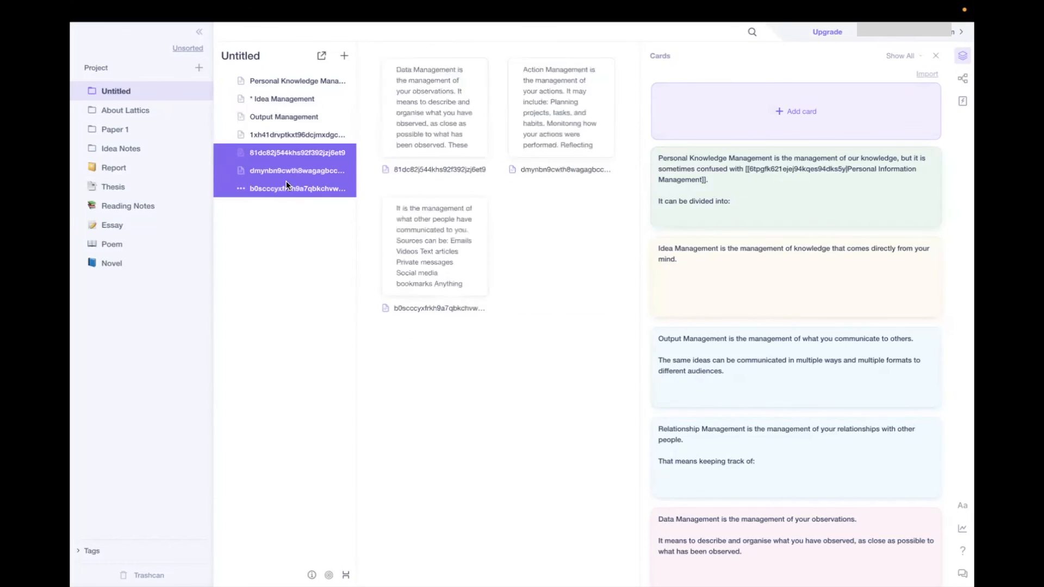
key(shift+Up)
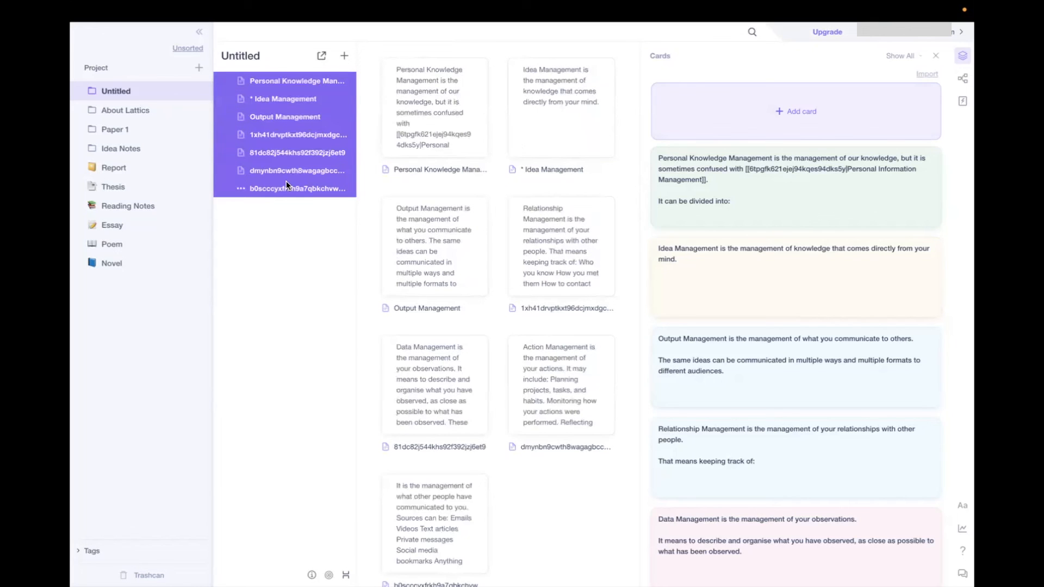
right_click(304, 131)
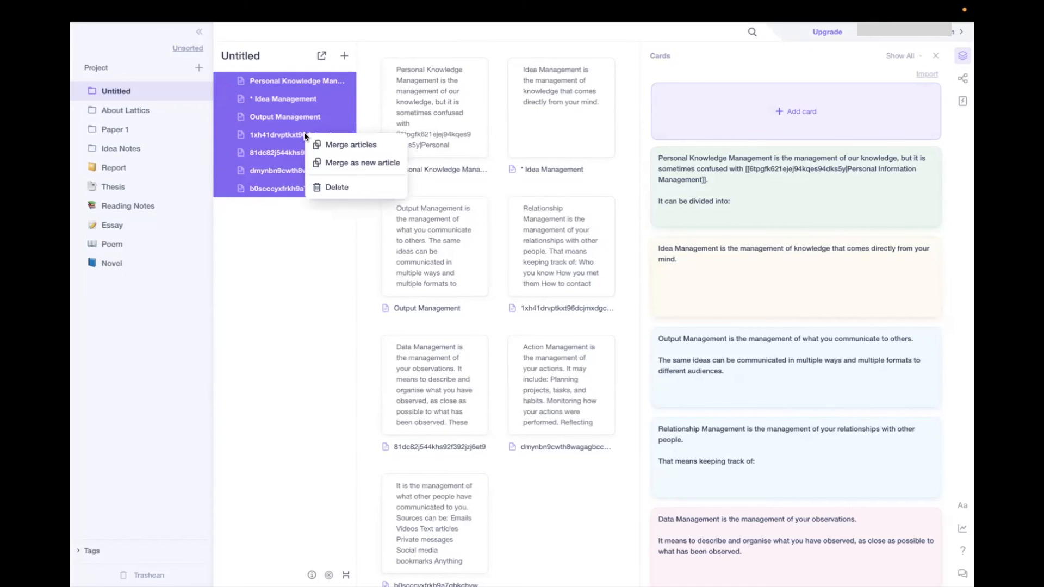
click(325, 189)
Create a new article titled Introduction in the Untitled project.
click(348, 57)
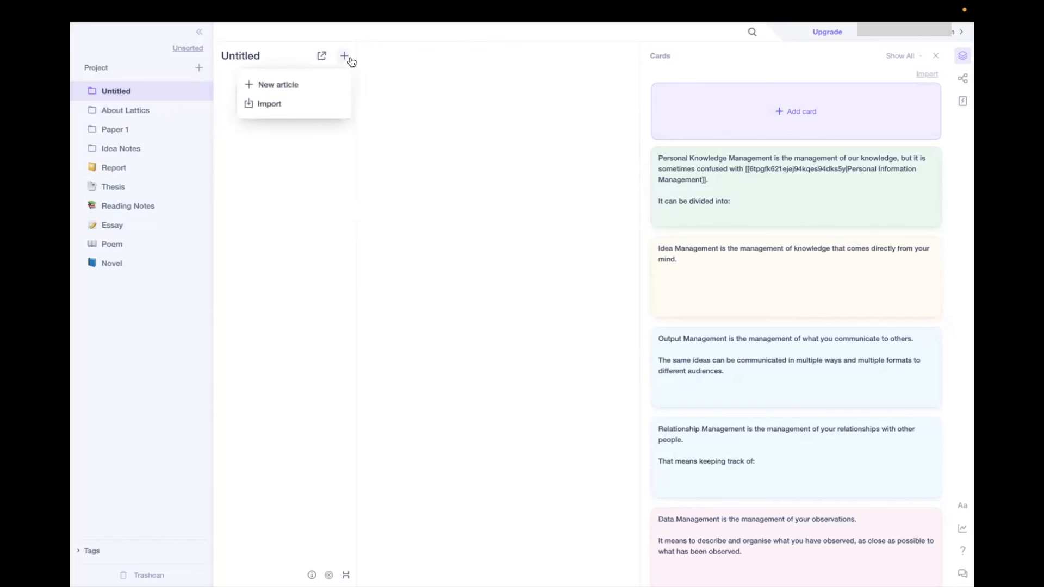
click(315, 84)
text(Introduction)
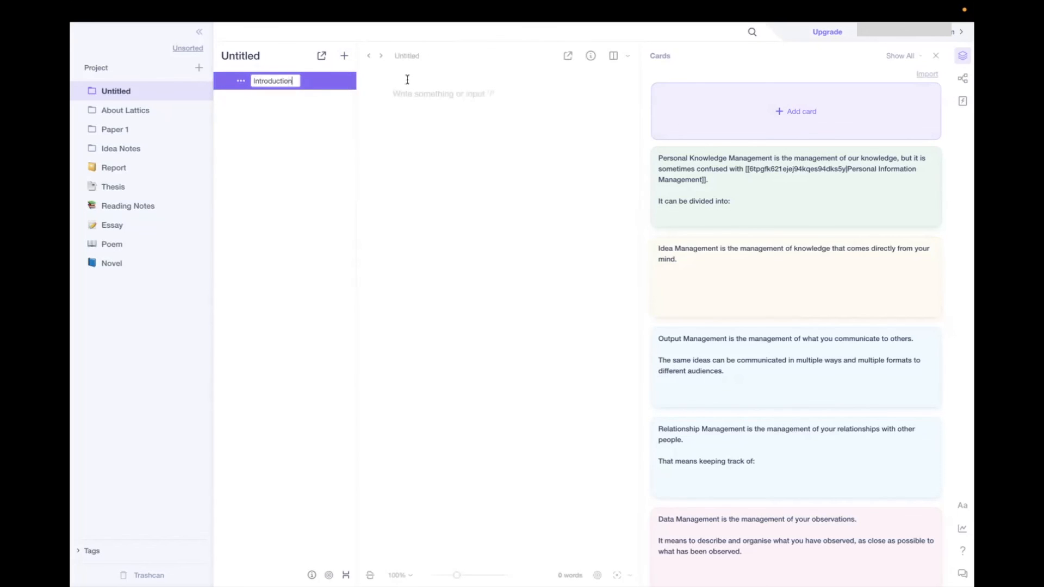
click(460, 114)
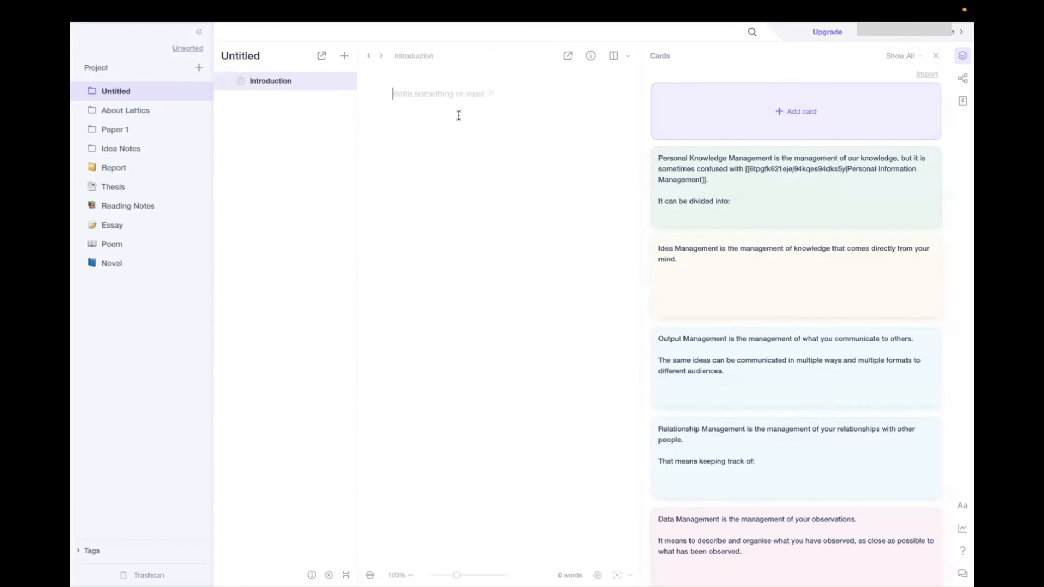
Write "PKM is receiving increased attention recently..." as the opening line of the Introduction article and start a new paragraph.
text(PKM is )
text(im)
key(BackSpace)
key(super+a)
key(BackSpace)
text(O)
key(BackSpace)
text(PKM is getting a lot of att)
key(BackSpace)
key(BackSpace)
key(BackSpace)
key(BackSpace)
key(BackSpace)
key(BackSpace)
key(BackSpace)
key(BackSpace)
key(BackSpace)
key(BackSpace)
key(BackSpace)
key(BackSpace)
key(BackSpace)
key(BackSpace)
key(BackSpace)
key(BackSpace)
key(BackSpace)
key(BackSpace)
key(BackSpace)
key(BackSpace)
text(recei)
text(iving increased attentio)
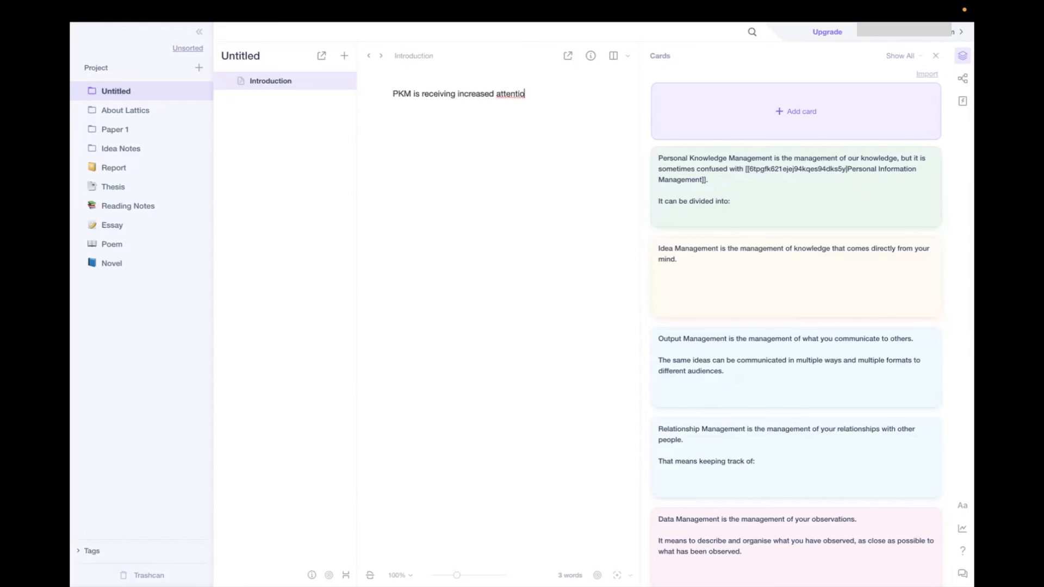
text(n recently...)
key(Return)
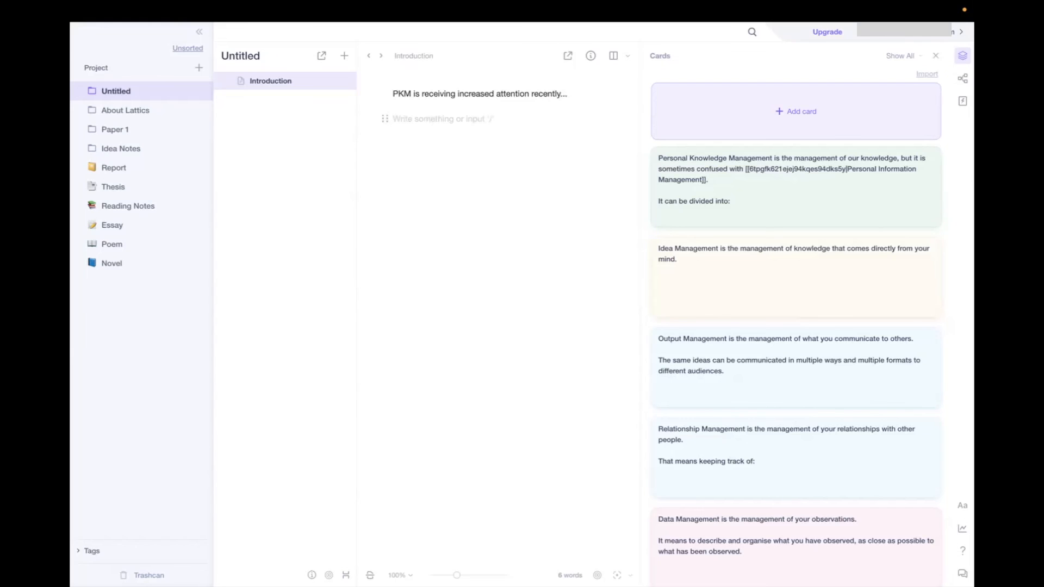
Search for Person as a citation on the second line, and preview the imported Personal Knowledge Management card.
text(@Person)
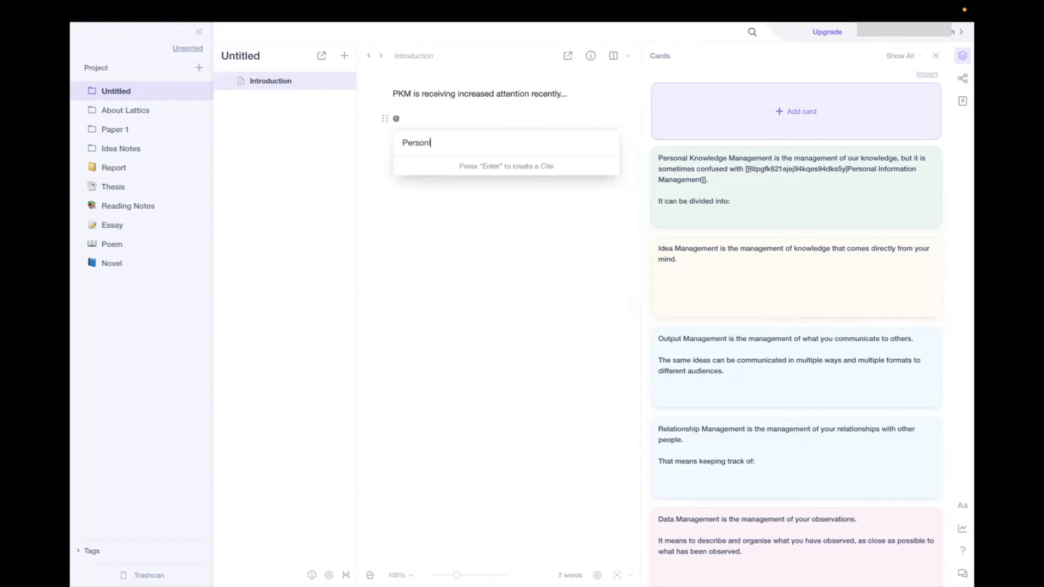
key(BackSpace)
key(BackSpace)
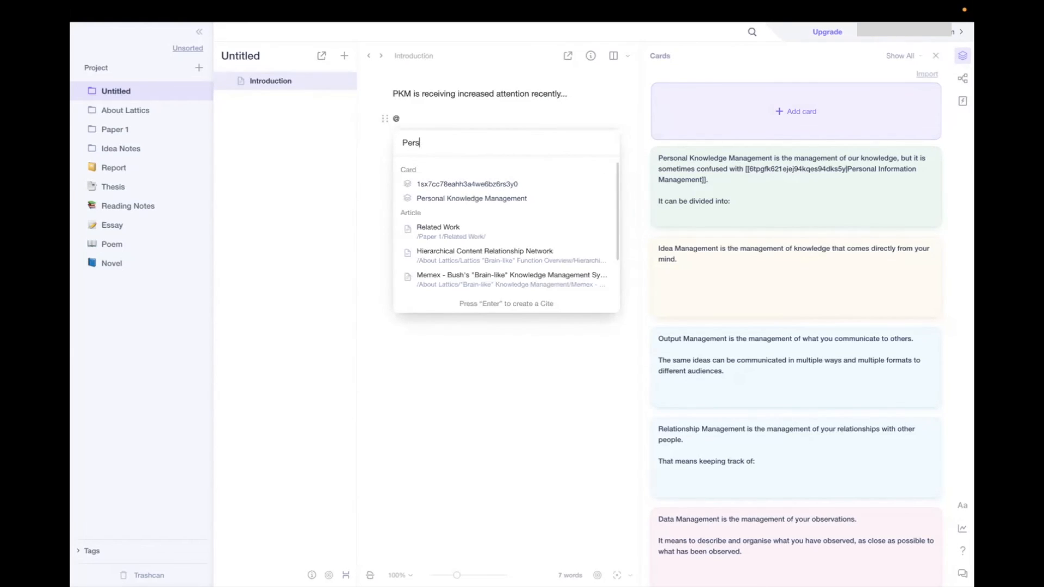
key(BackSpace)
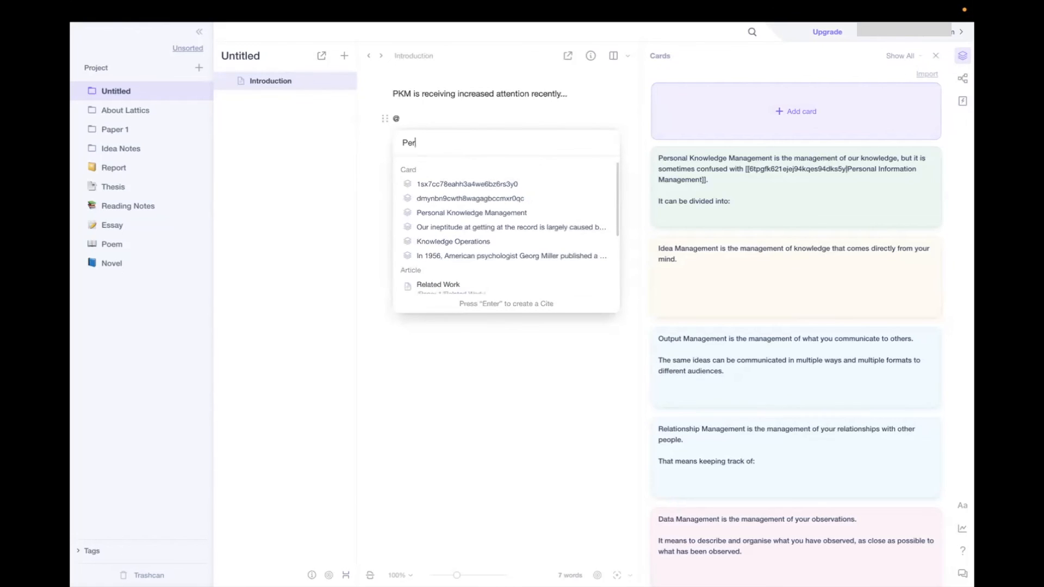
key(BackSpace)
key(BackSpace)
key(BackSpace)
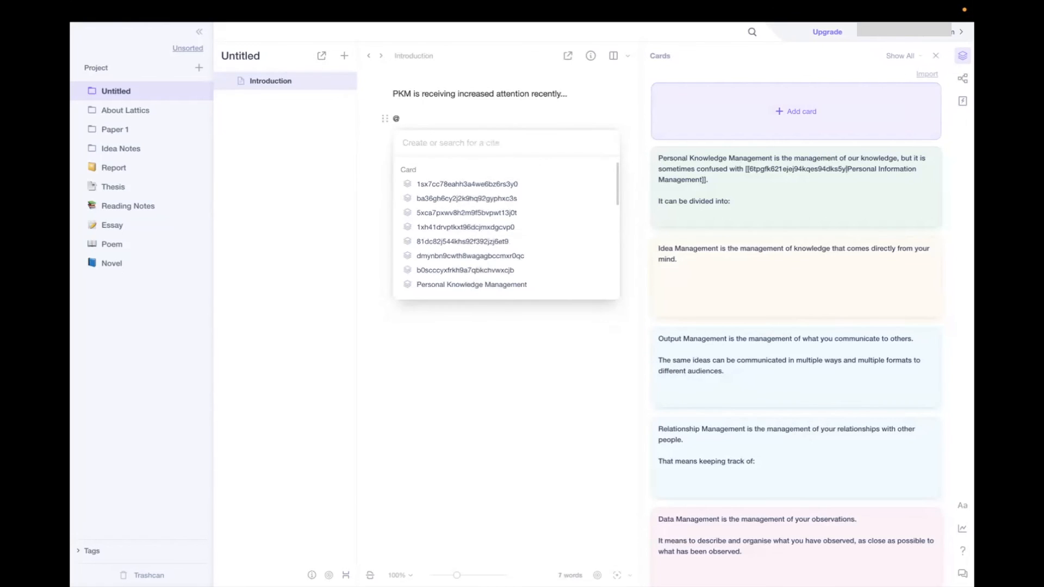
click(719, 191)
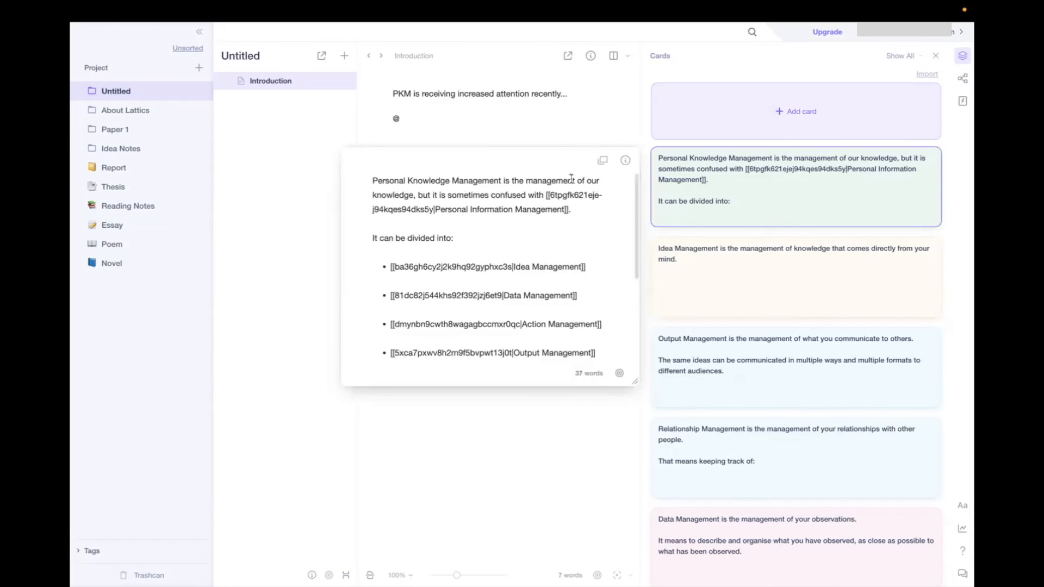
click(468, 131)
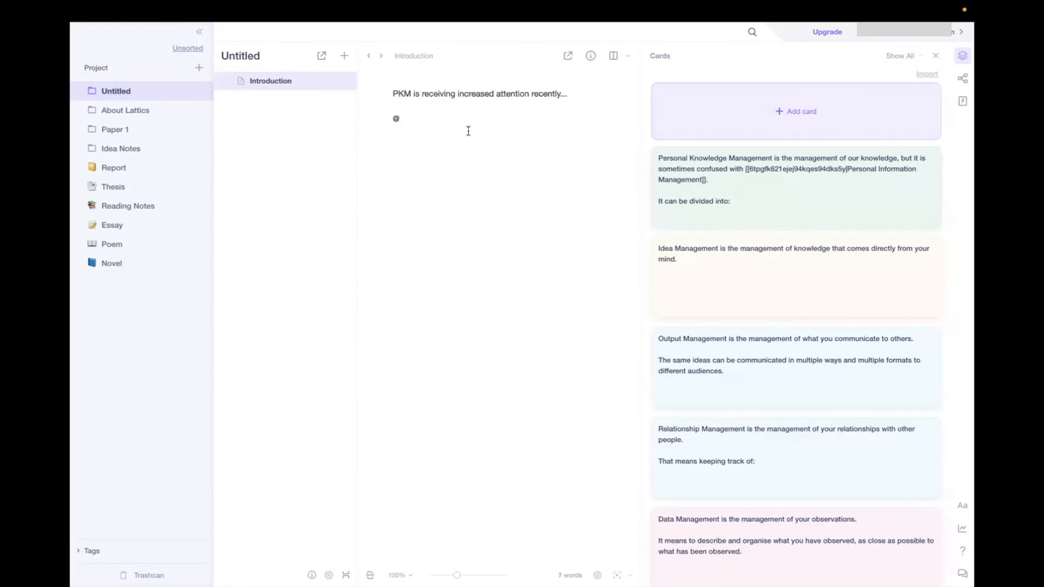
Search citations for "per" and cite the card 1sx7cc78eahh3a4we6bz6rs3y0 on the article's second line.
text(P)
key(BackSpace)
key(BackSpace)
text(@per)
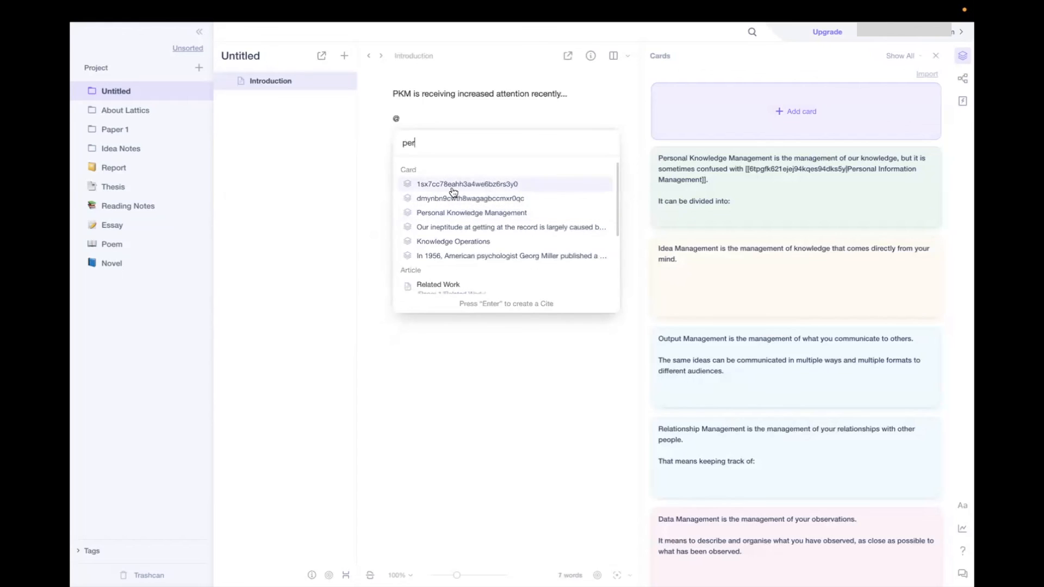
mouse_move(473, 204)
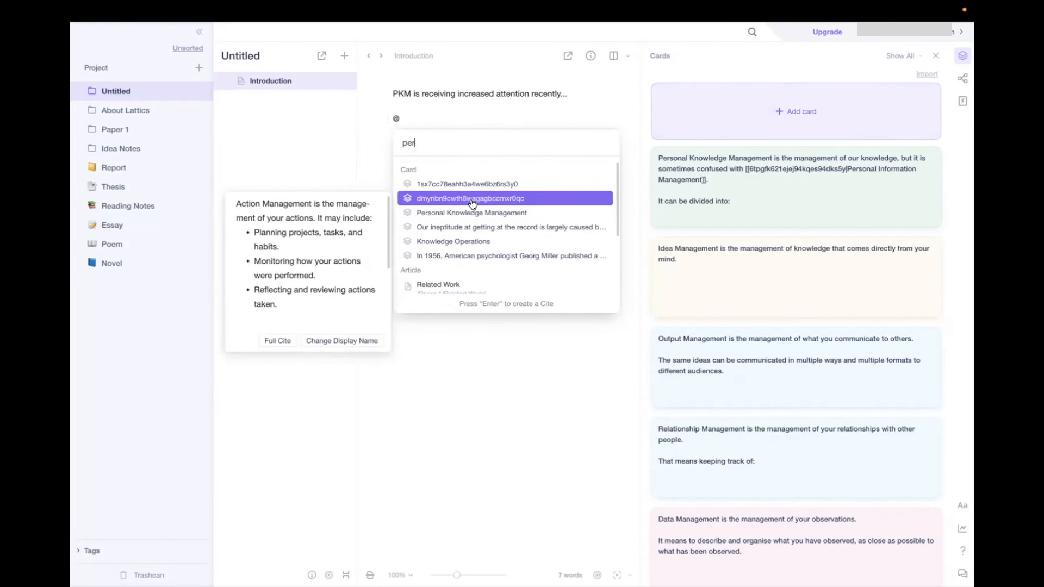
mouse_move(475, 186)
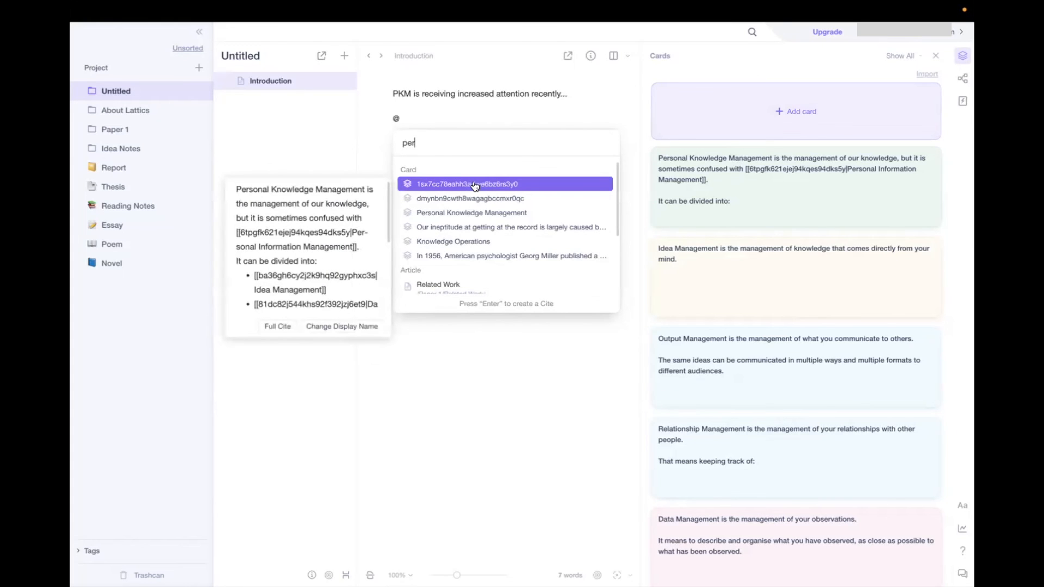
click(475, 186)
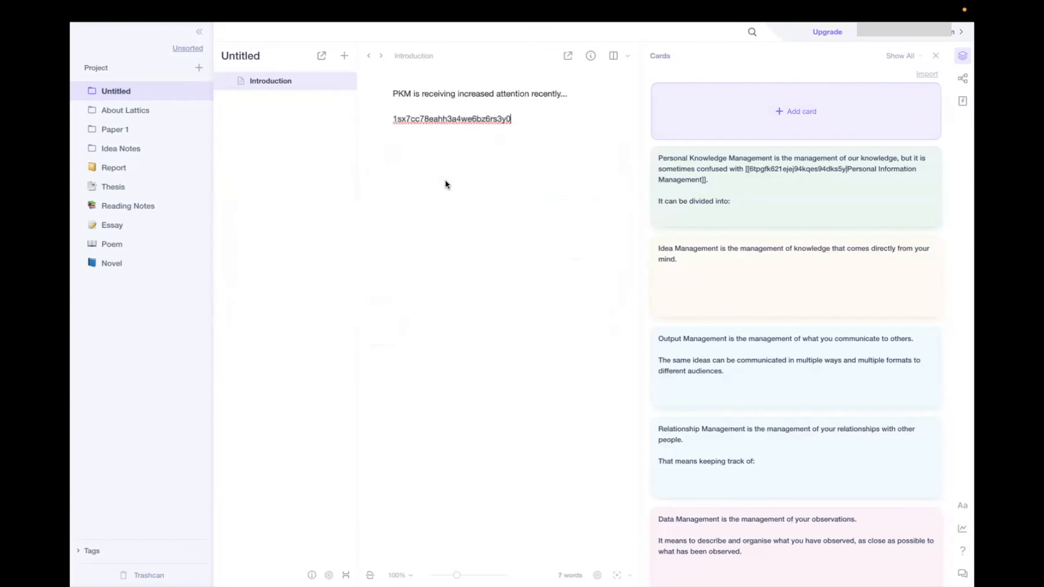
Try out the text asdasd below the citation, and remove both the test text and the cited card.
key(Return)
text(asdasd)
key(BackSpace)
key(BackSpace)
key(BackSpace)
key(BackSpace)
key(BackSpace)
key(BackSpace)
key(BackSpace)
drag(516, 119, 392, 117)
key(BackSpace)
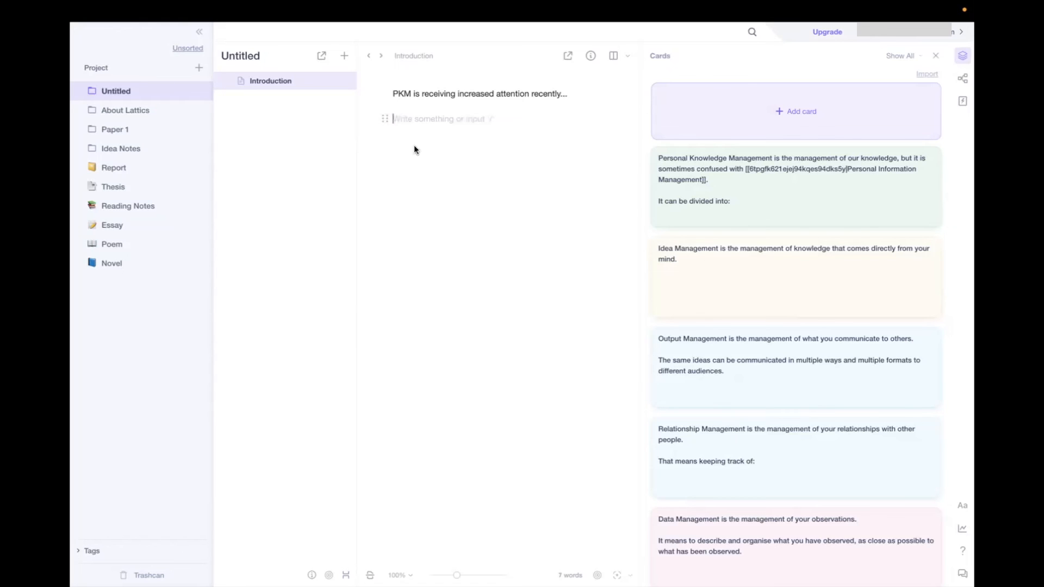
Open the imported Personal Knowledge Management card in its own full view.
click(766, 205)
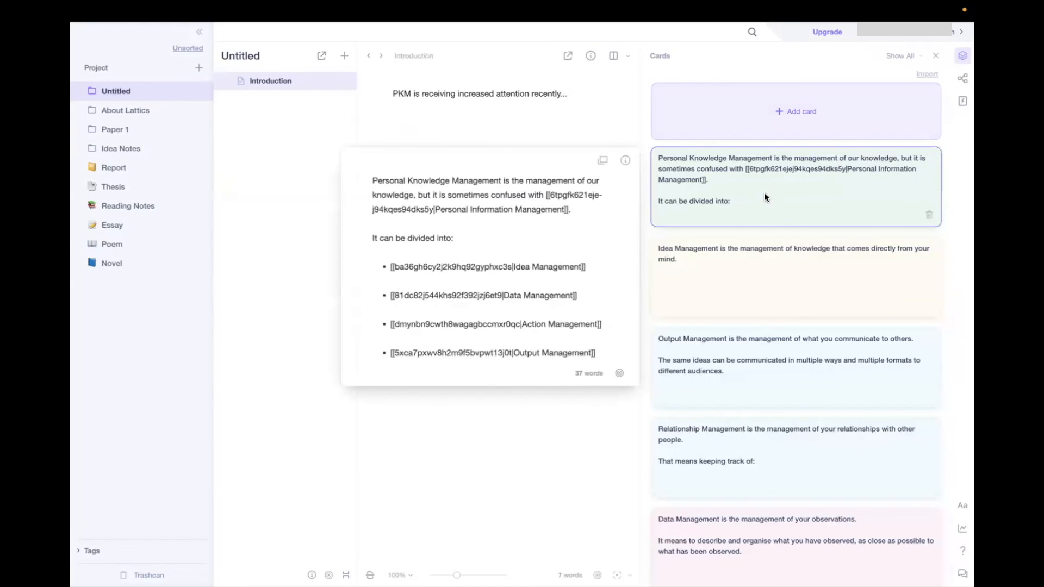
click(602, 162)
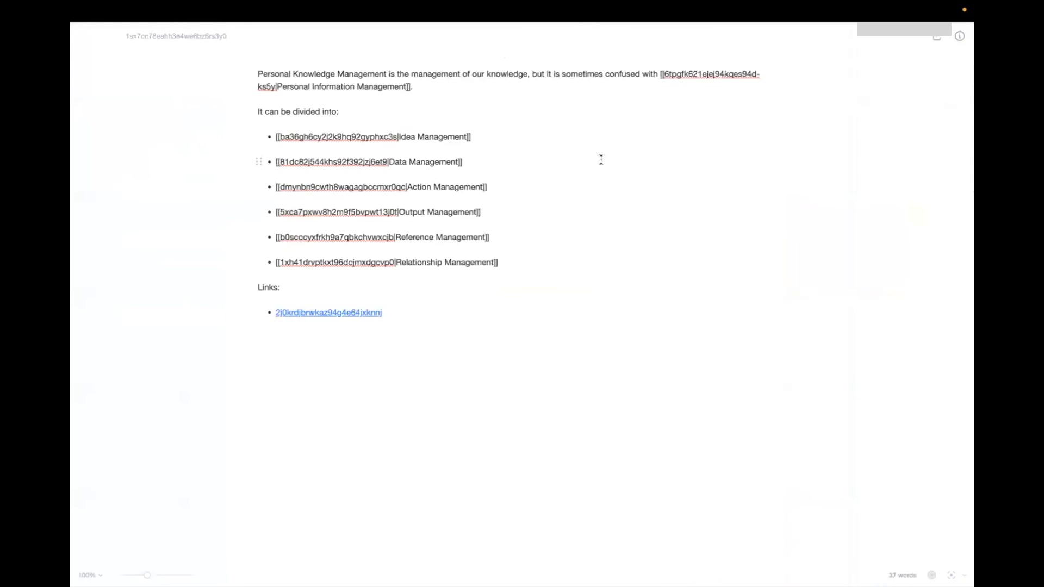